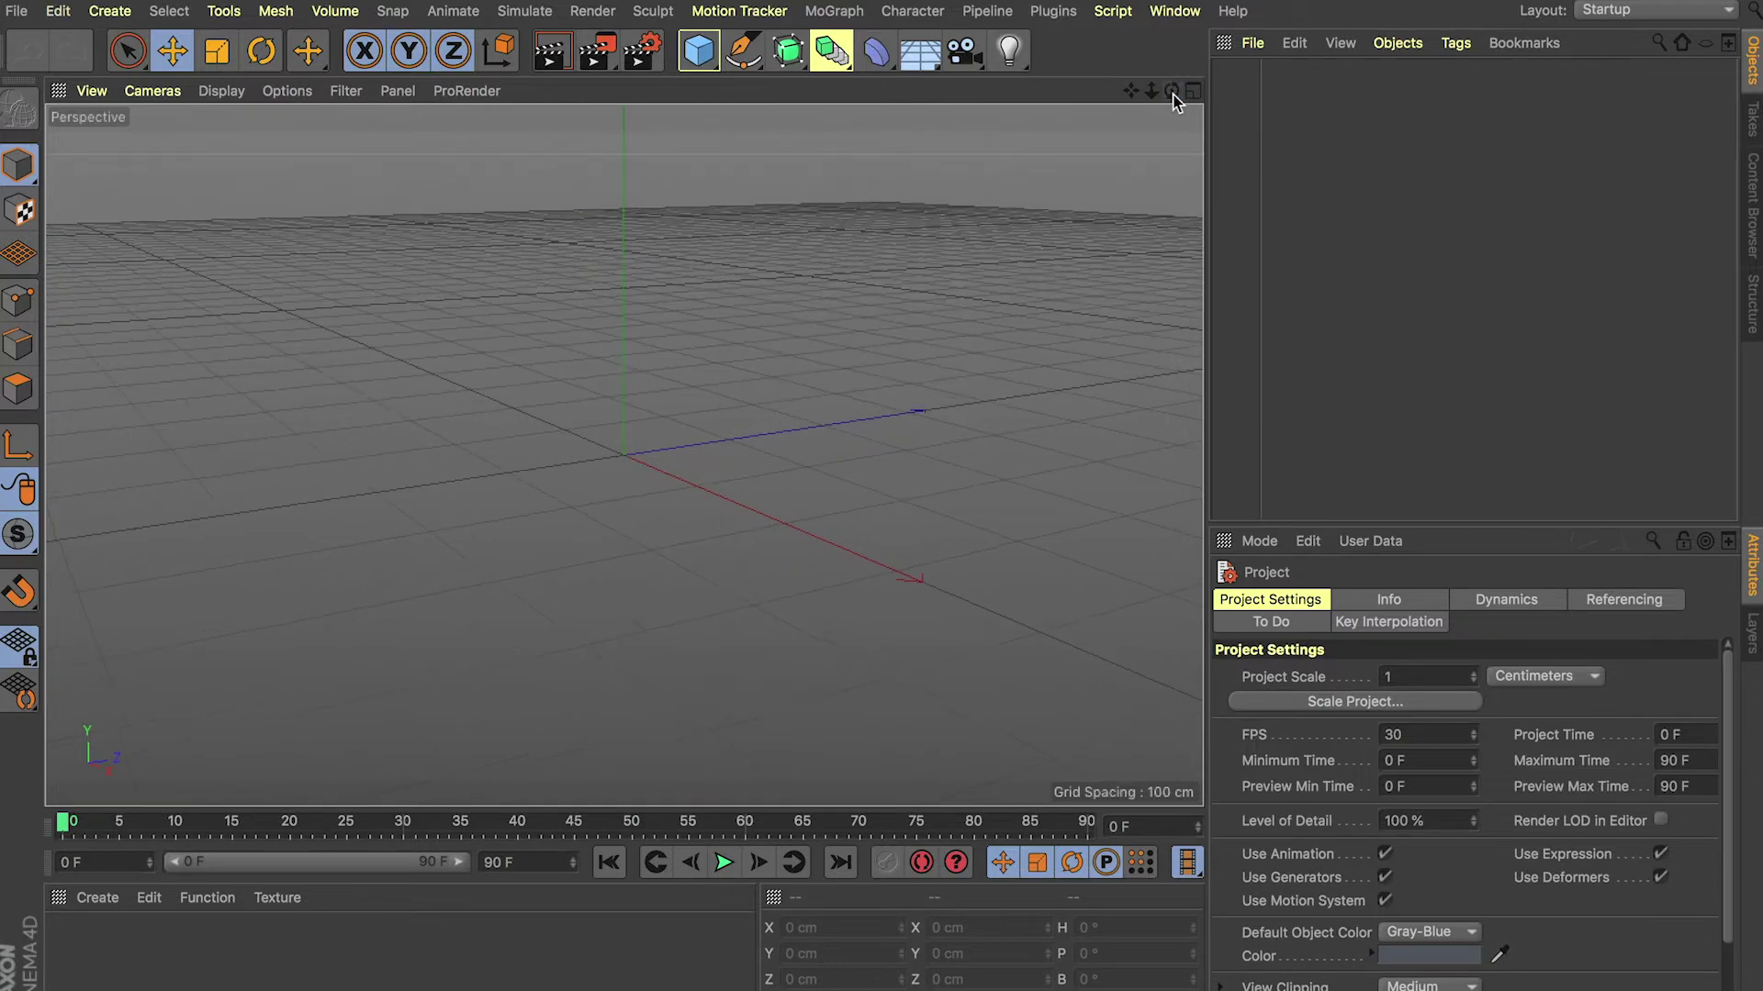
Step: Open the Floor flyout palette to show the Floor, Sky, Environment and Physical Sky objects
drag(922, 62, 1042, 154)
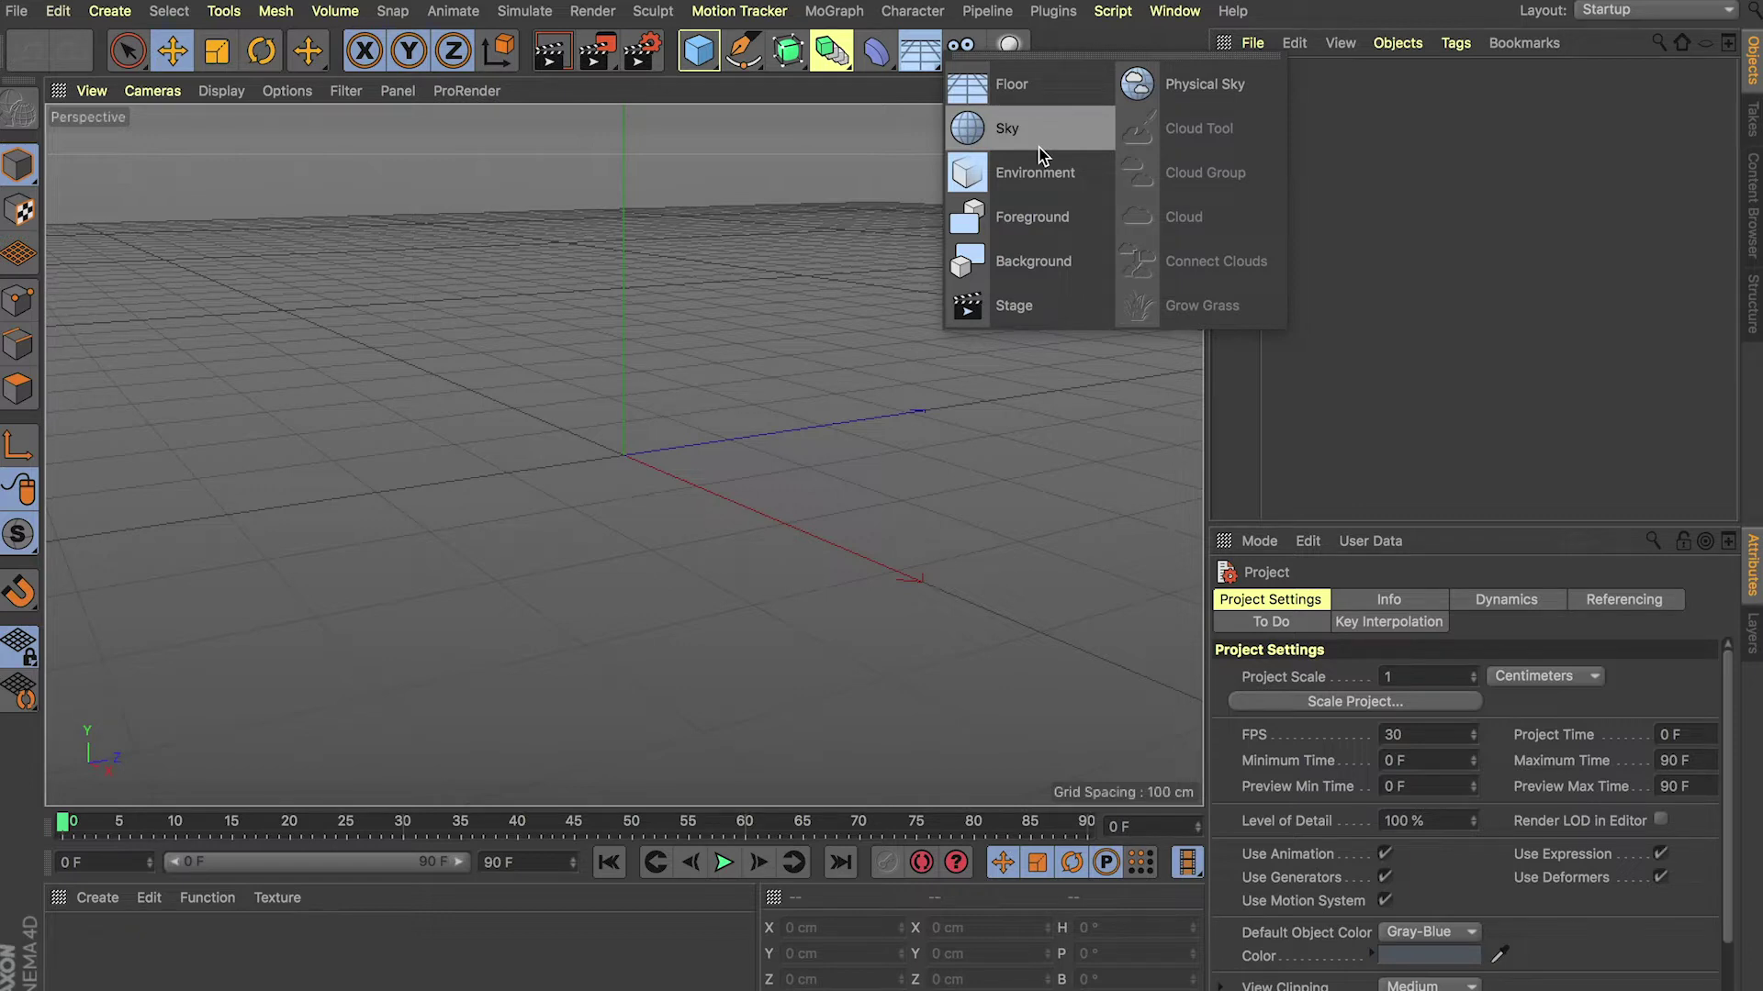
Step: Add a floor and a cube, shrink the cube to about 124 cm and lift it onto the floor
drag(1042, 154, 914, 62)
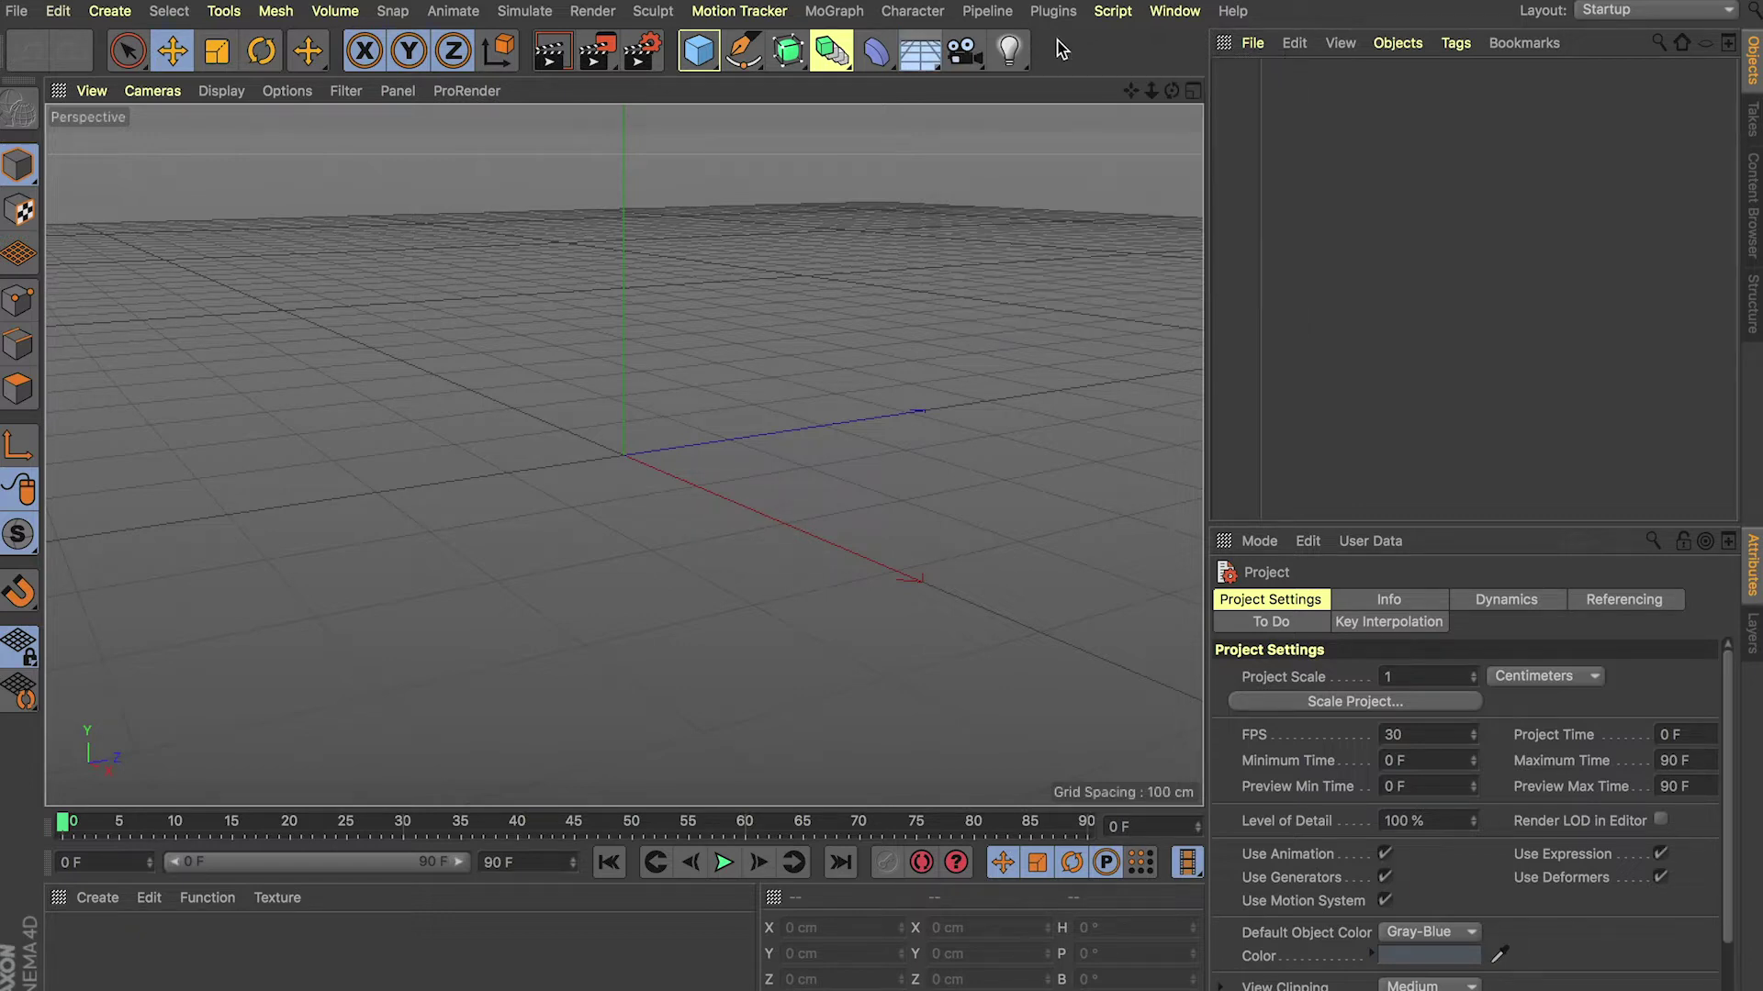
click(913, 62)
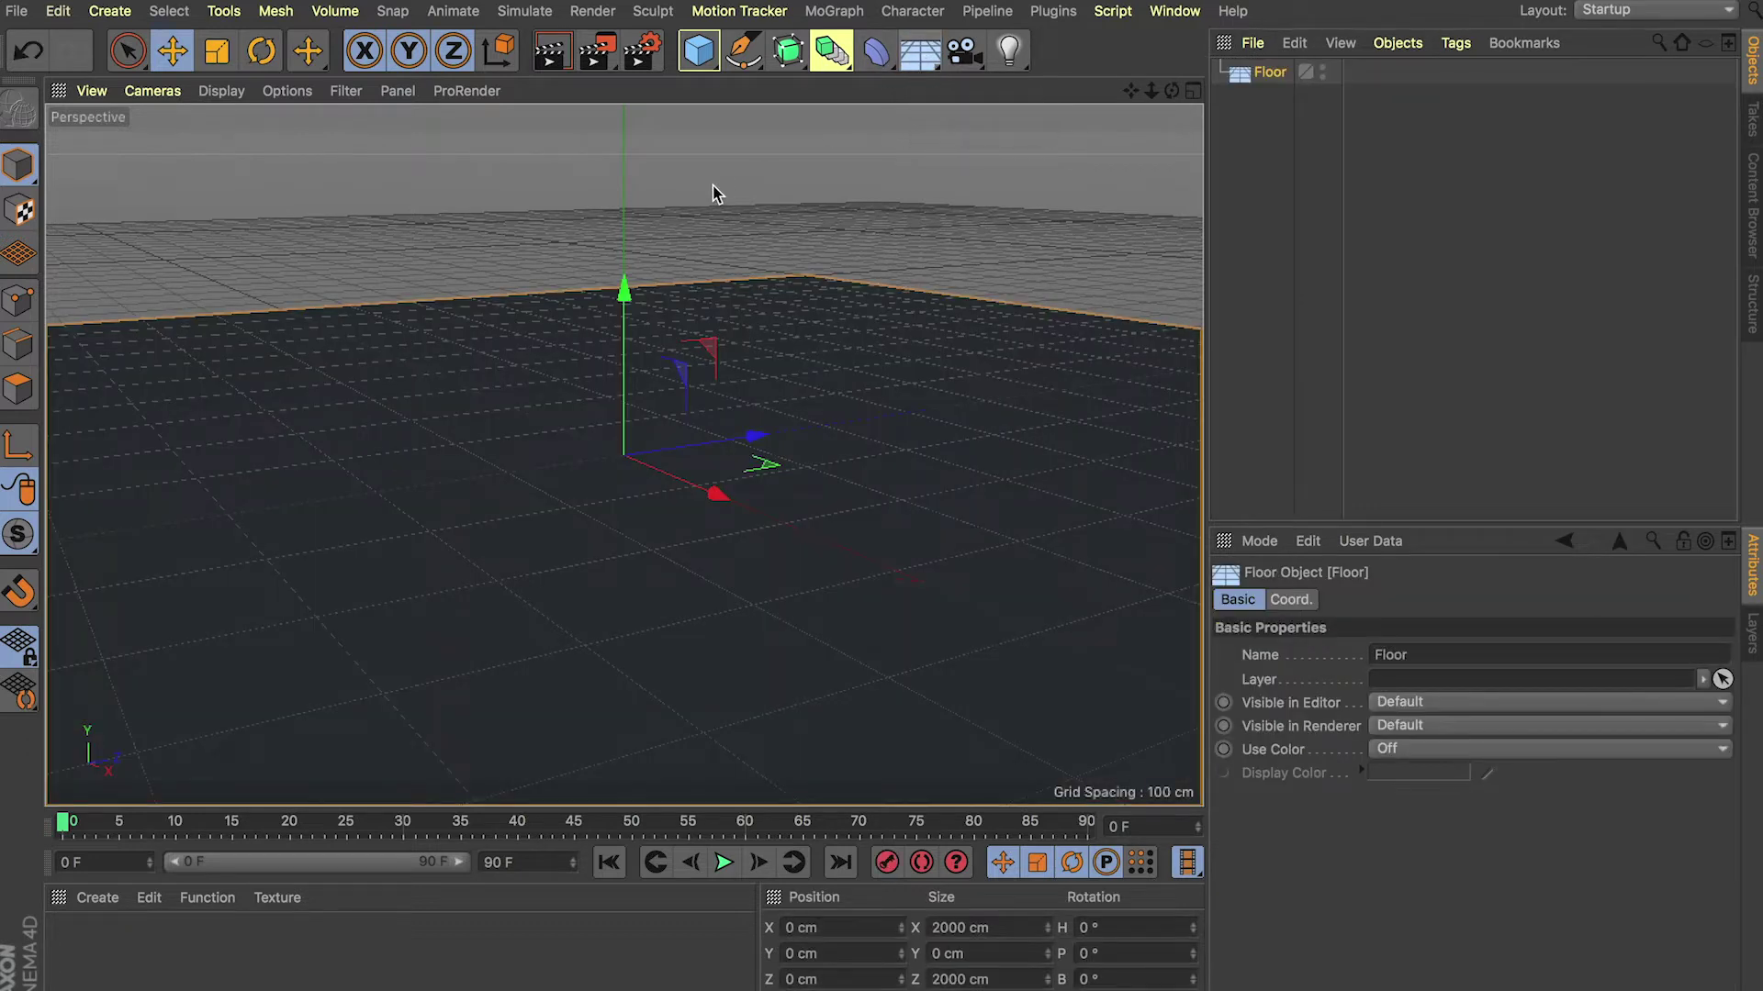
drag(690, 71, 904, 79)
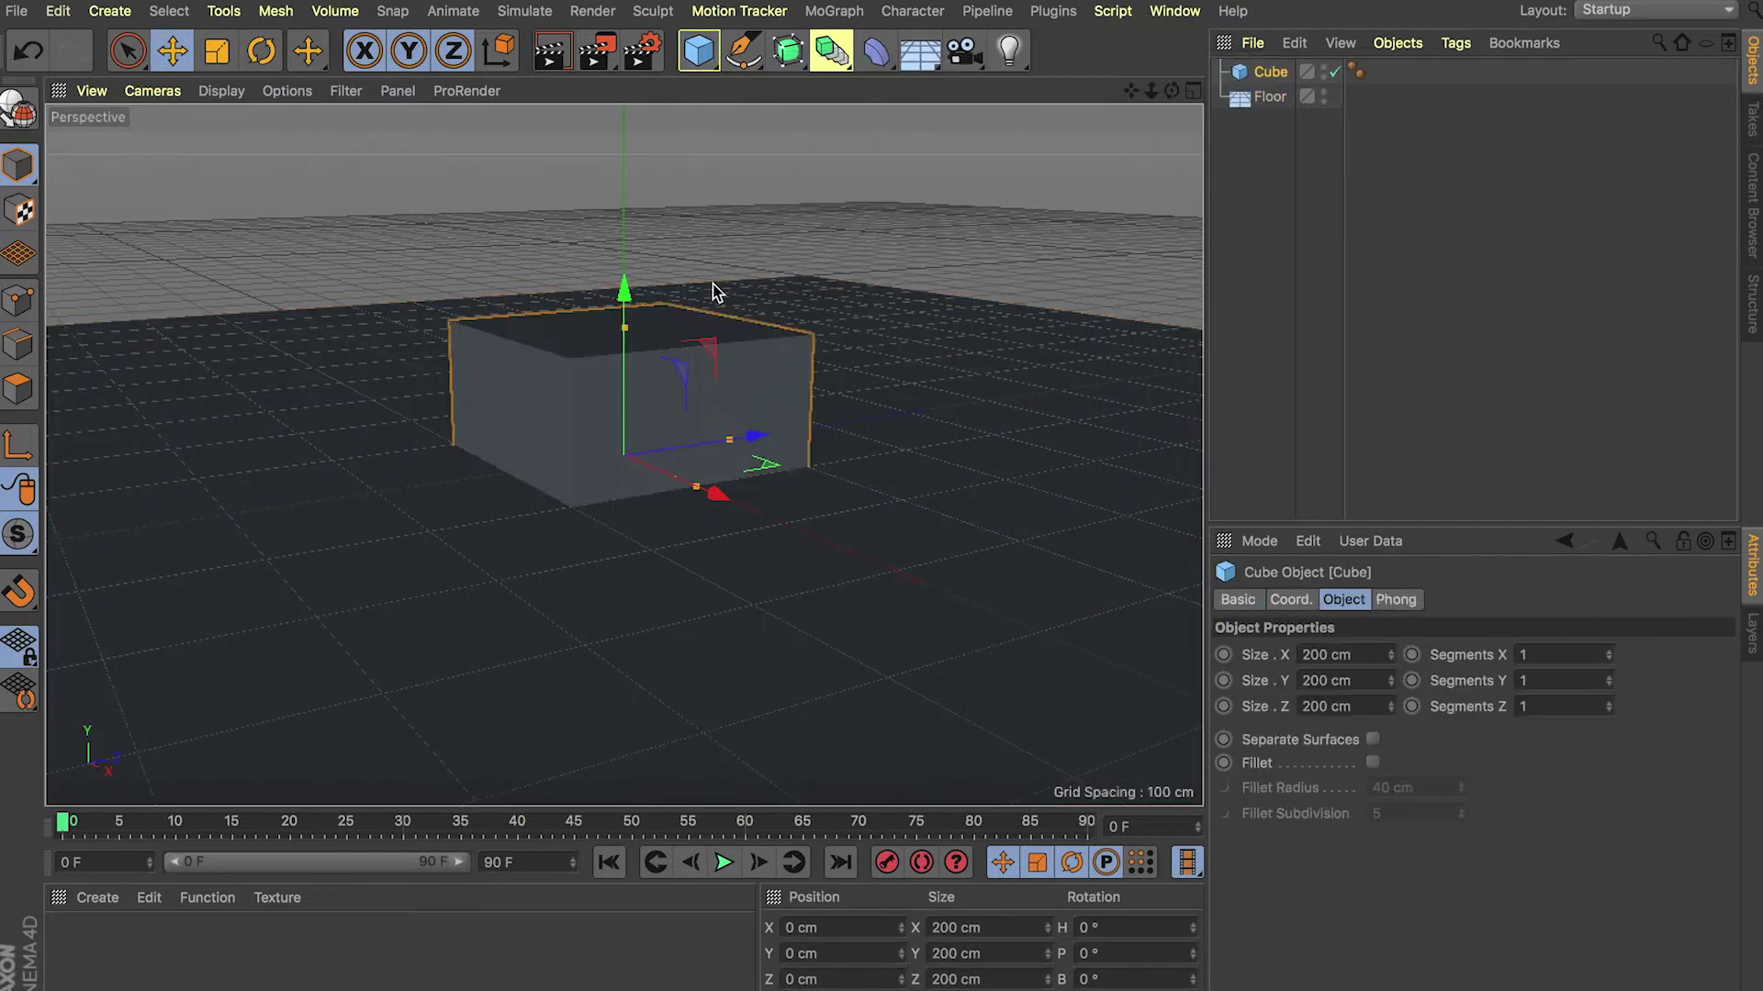
key(t)
drag(845, 354, 496, 396)
key(e)
drag(633, 363, 637, 282)
Step: Duplicate the cube, push the copy back and lower it onto the floor
ctrl+drag(762, 365, 677, 370)
key(t)
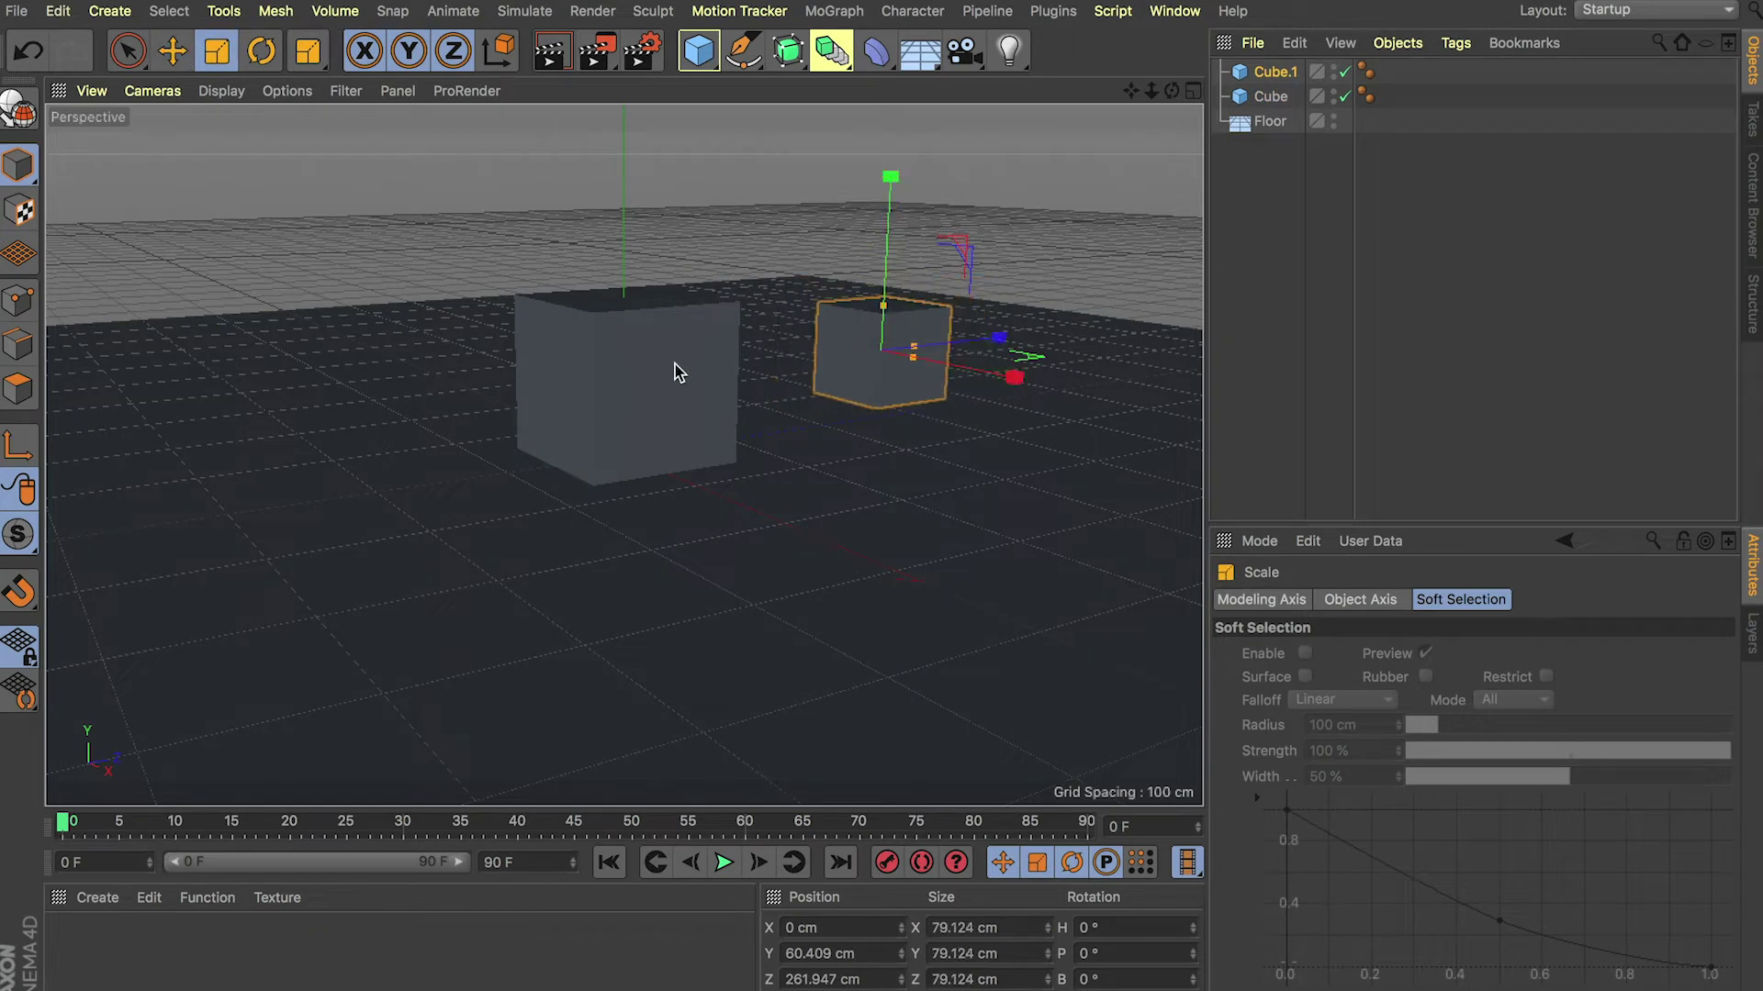
key(e)
drag(900, 235, 887, 277)
Step: Fillet the larger cube with a 3 cm radius and 2 subdivisions, then delete the smaller duplicate
click(676, 379)
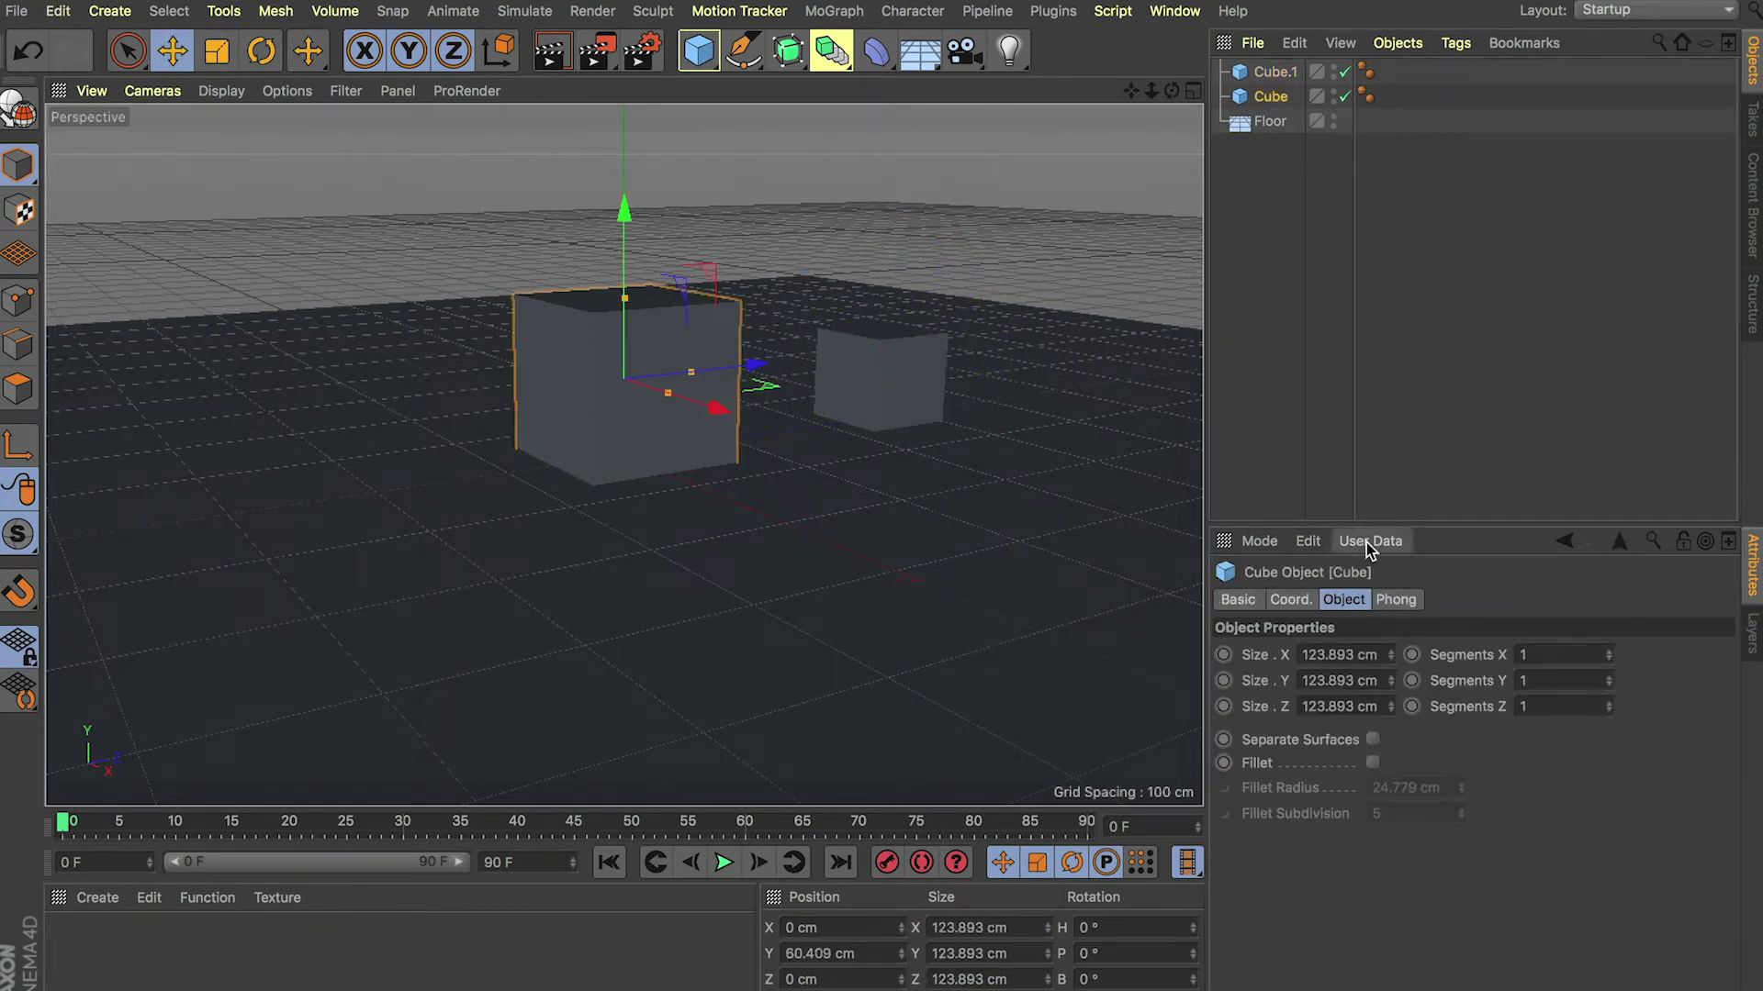
click(1370, 763)
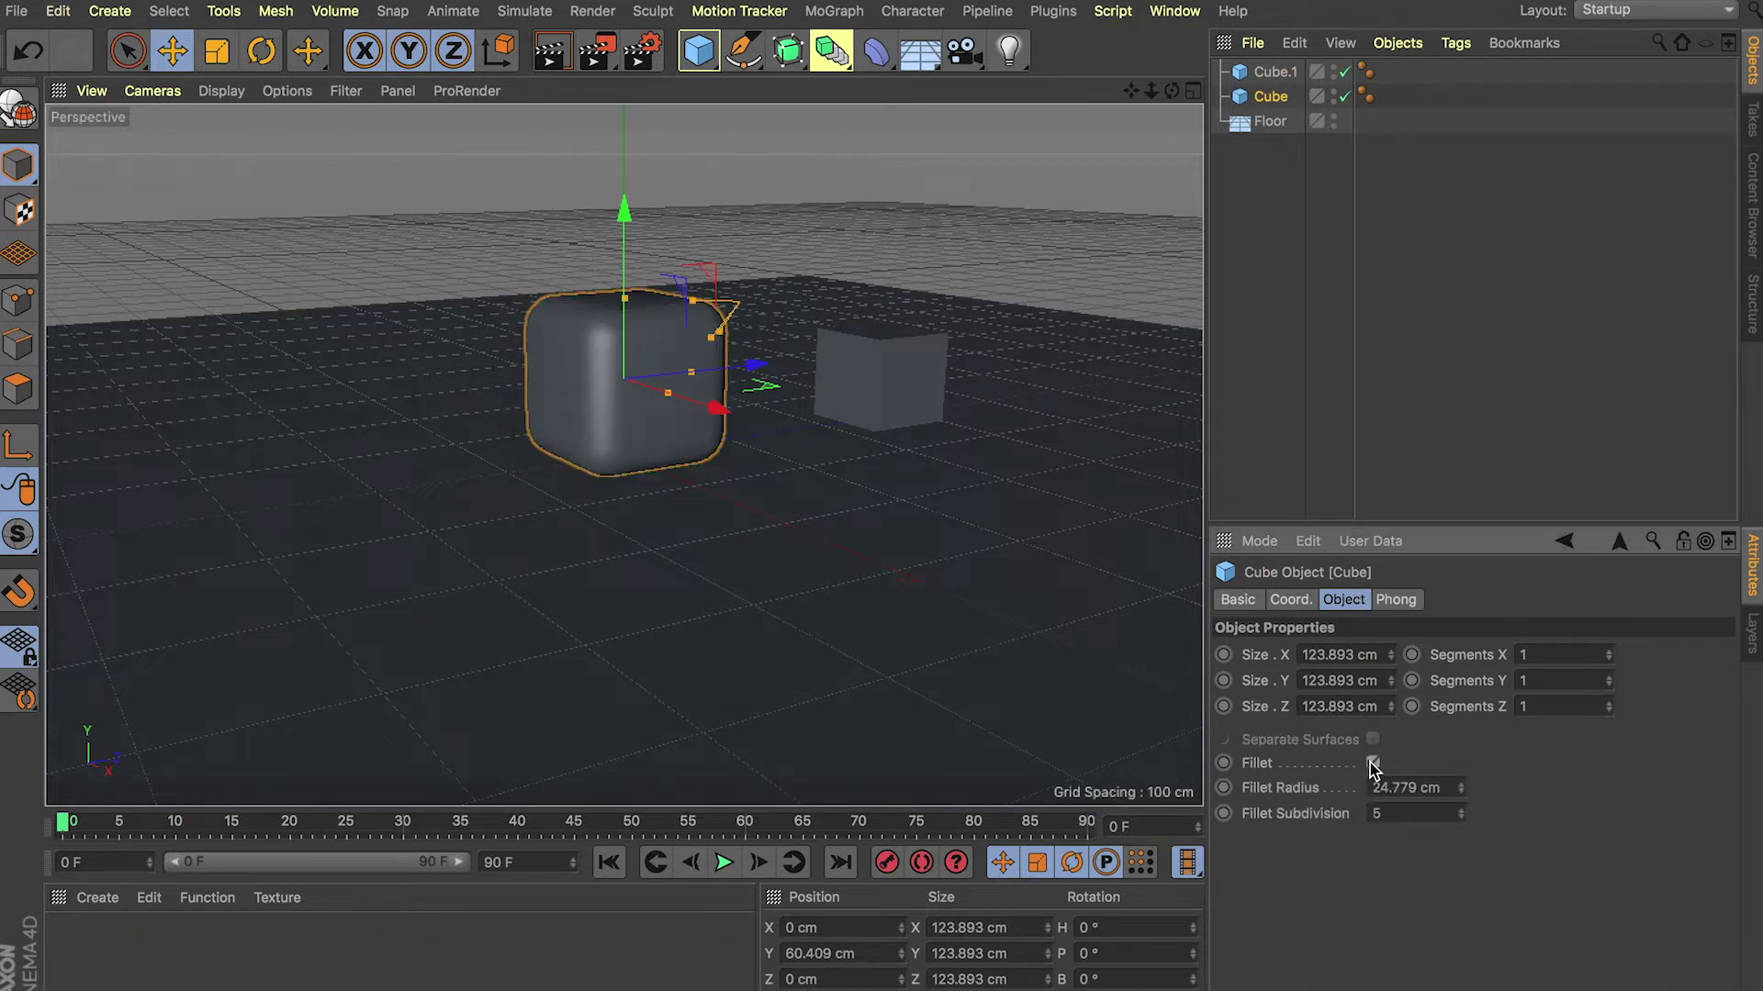
double_click(1438, 786)
text(3)
double_click(1402, 813)
text(2)
key(Return)
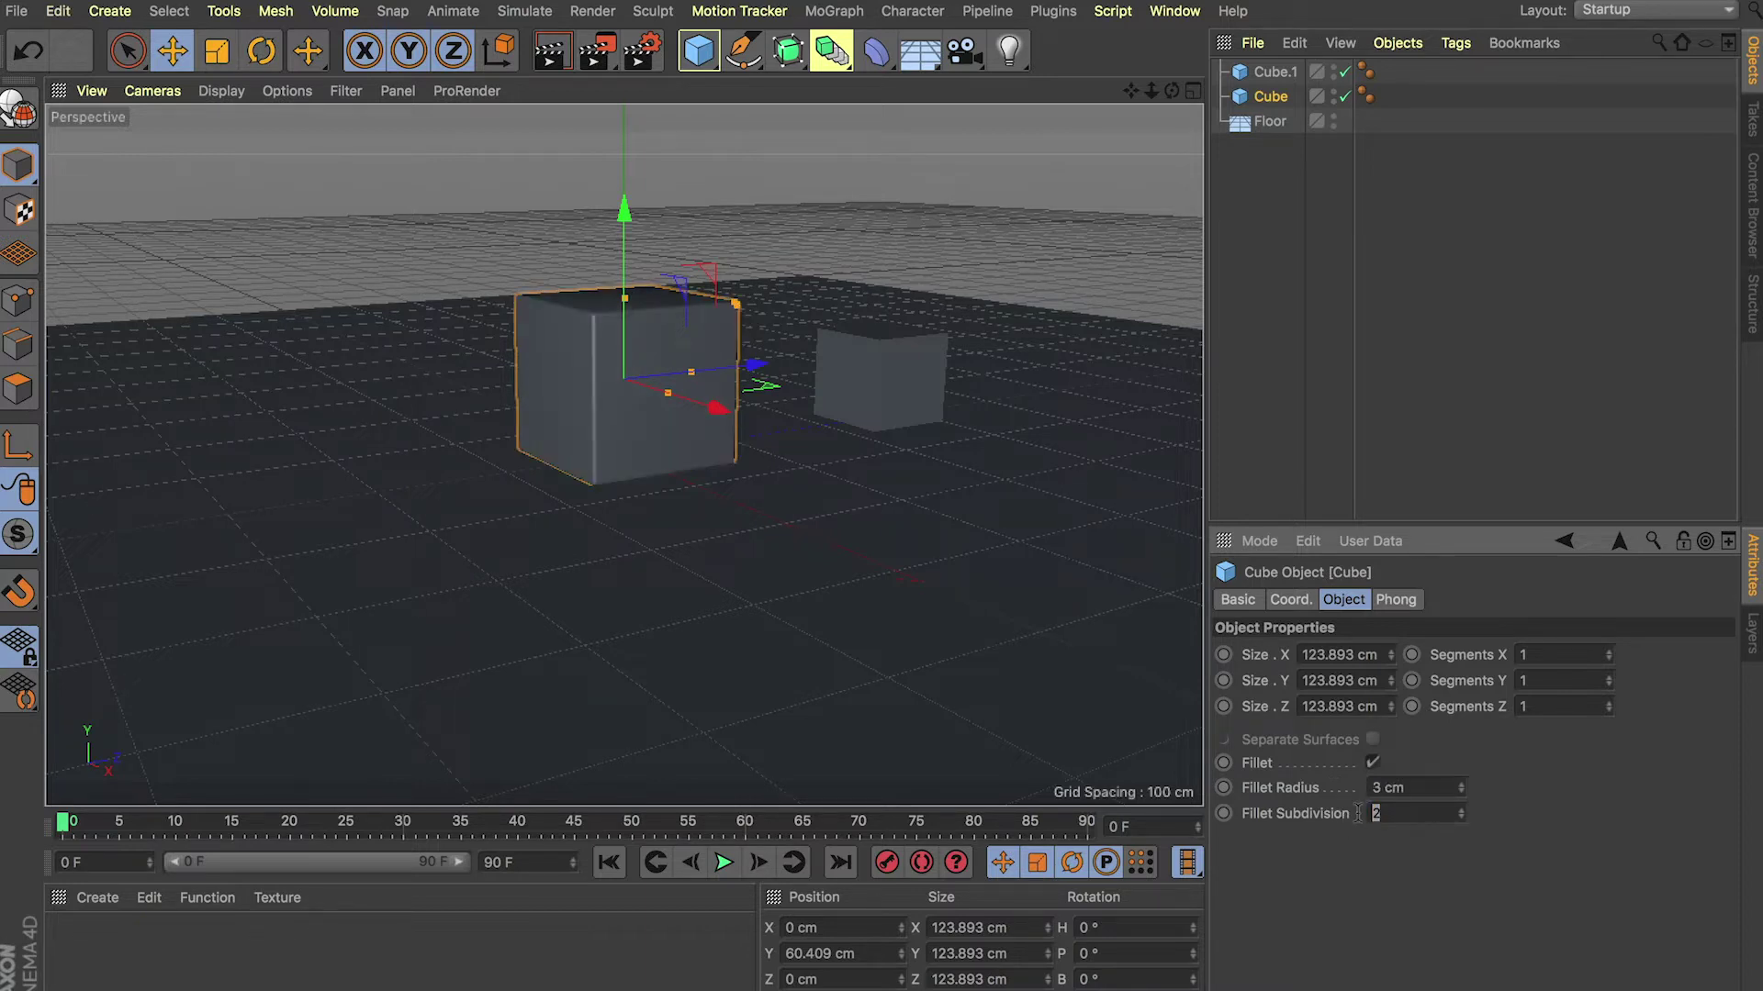
click(901, 408)
key(Delete)
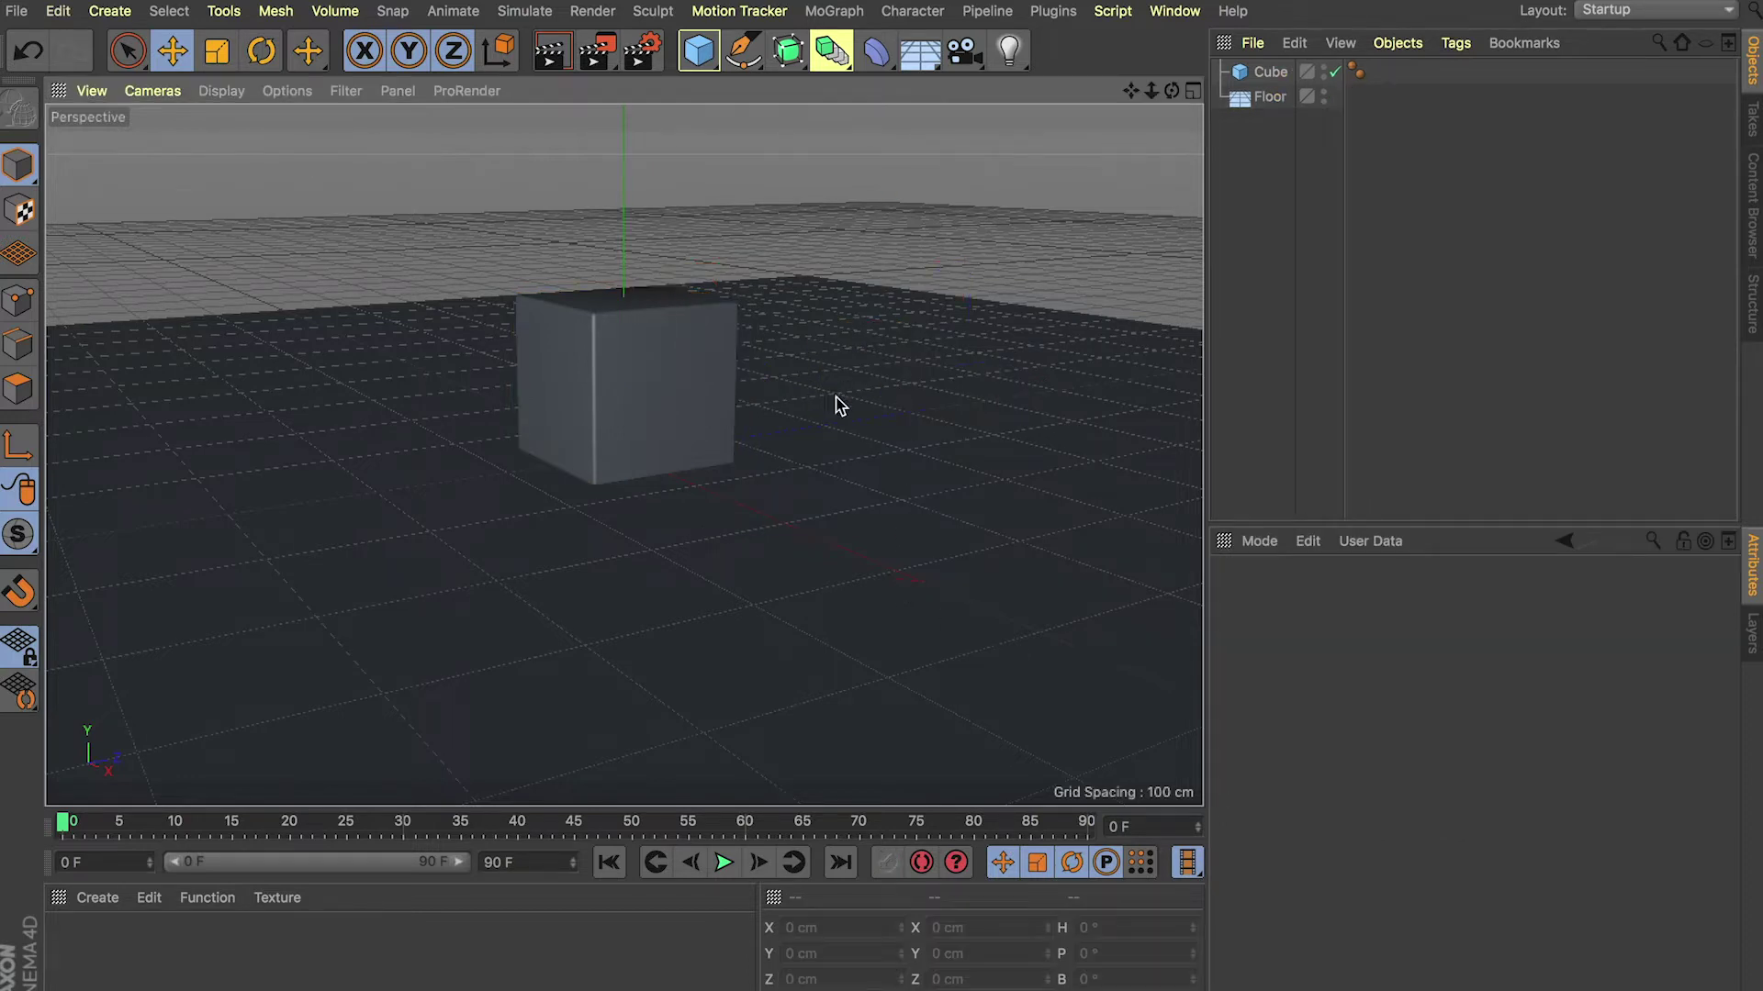
Step: Copy the cube to the right, scale the copy down and lower it onto the floor
click(615, 363)
ctrl+drag(715, 382, 514, 298)
key(t)
key(e)
drag(831, 247, 826, 272)
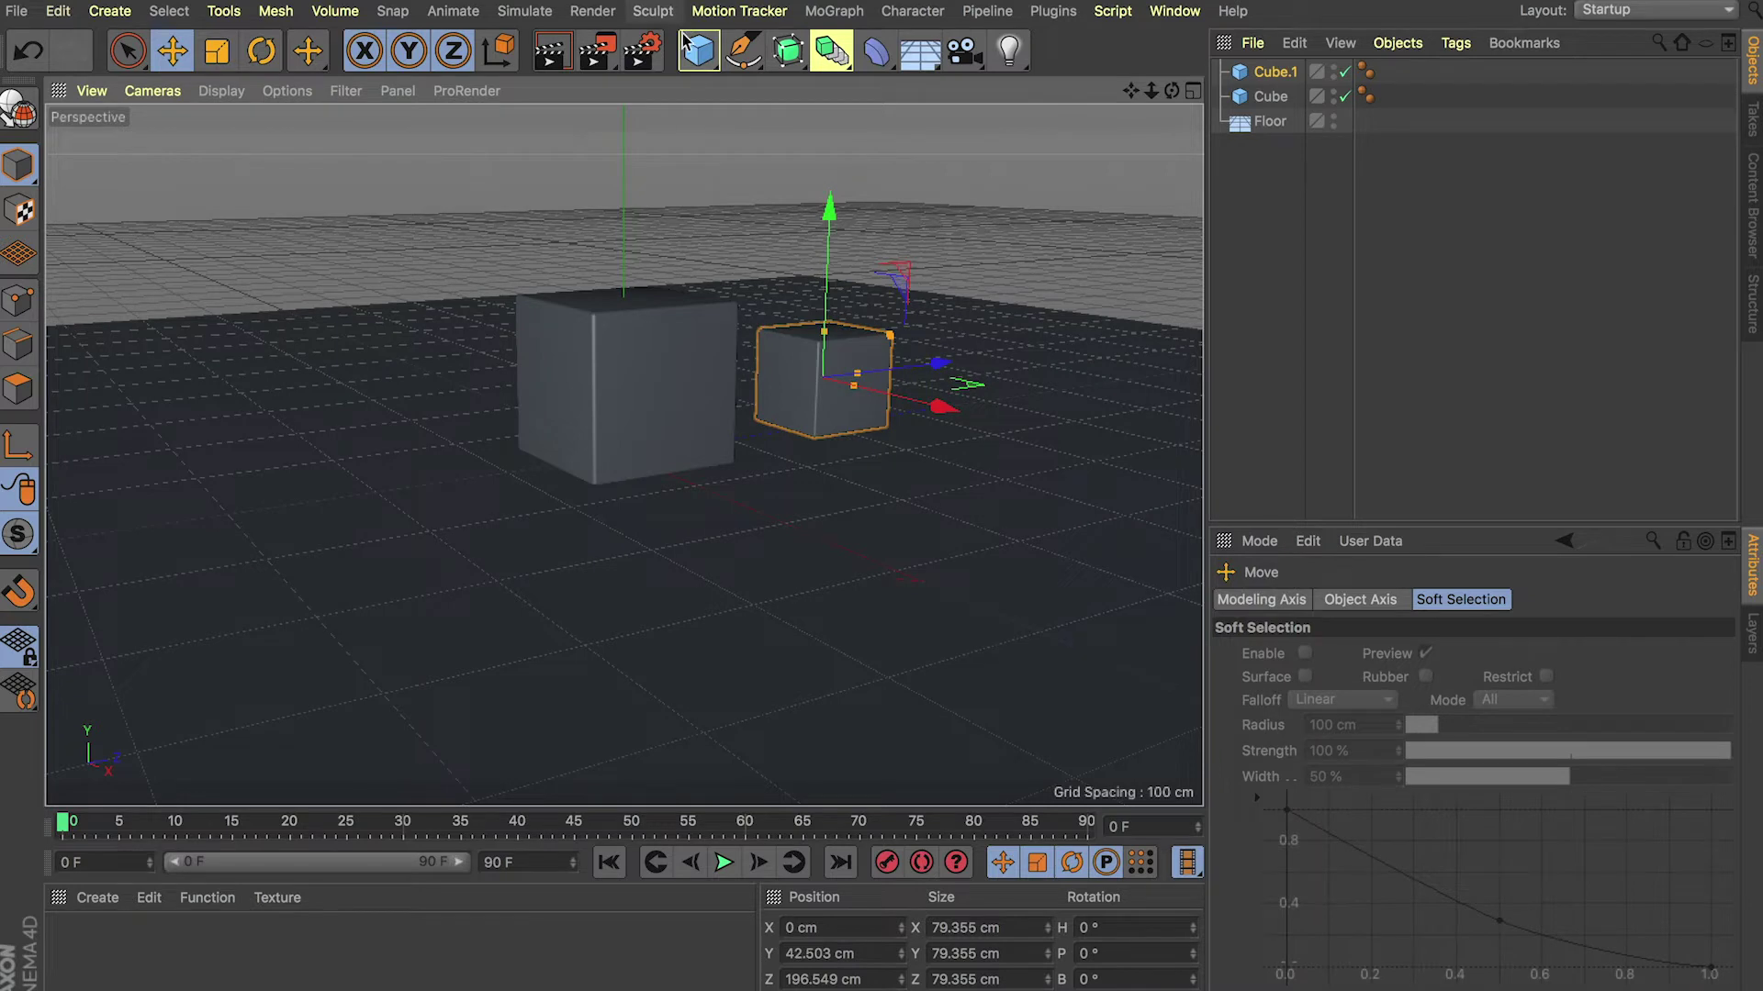
Step: Add a sphere, shrink it to about 110 cm and rest it on top of the larger cube
drag(702, 54, 1161, 129)
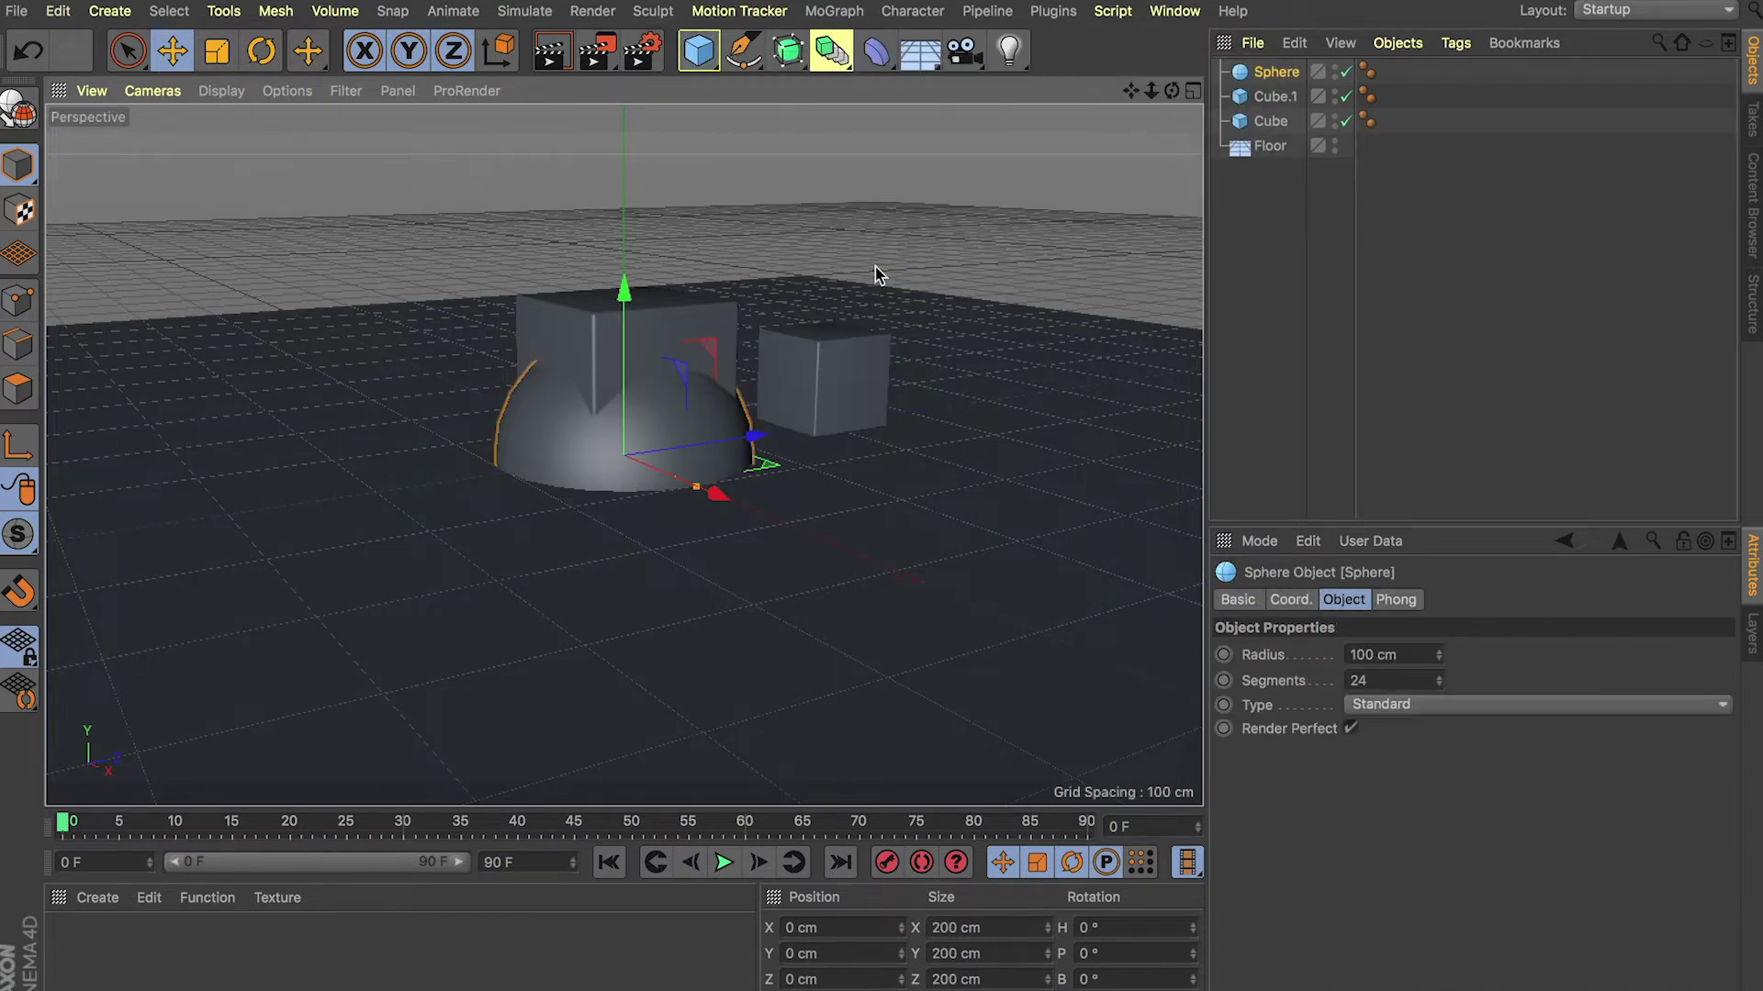
drag(624, 390, 645, 101)
key(t)
drag(827, 549, 715, 643)
key(e)
drag(625, 175, 628, 156)
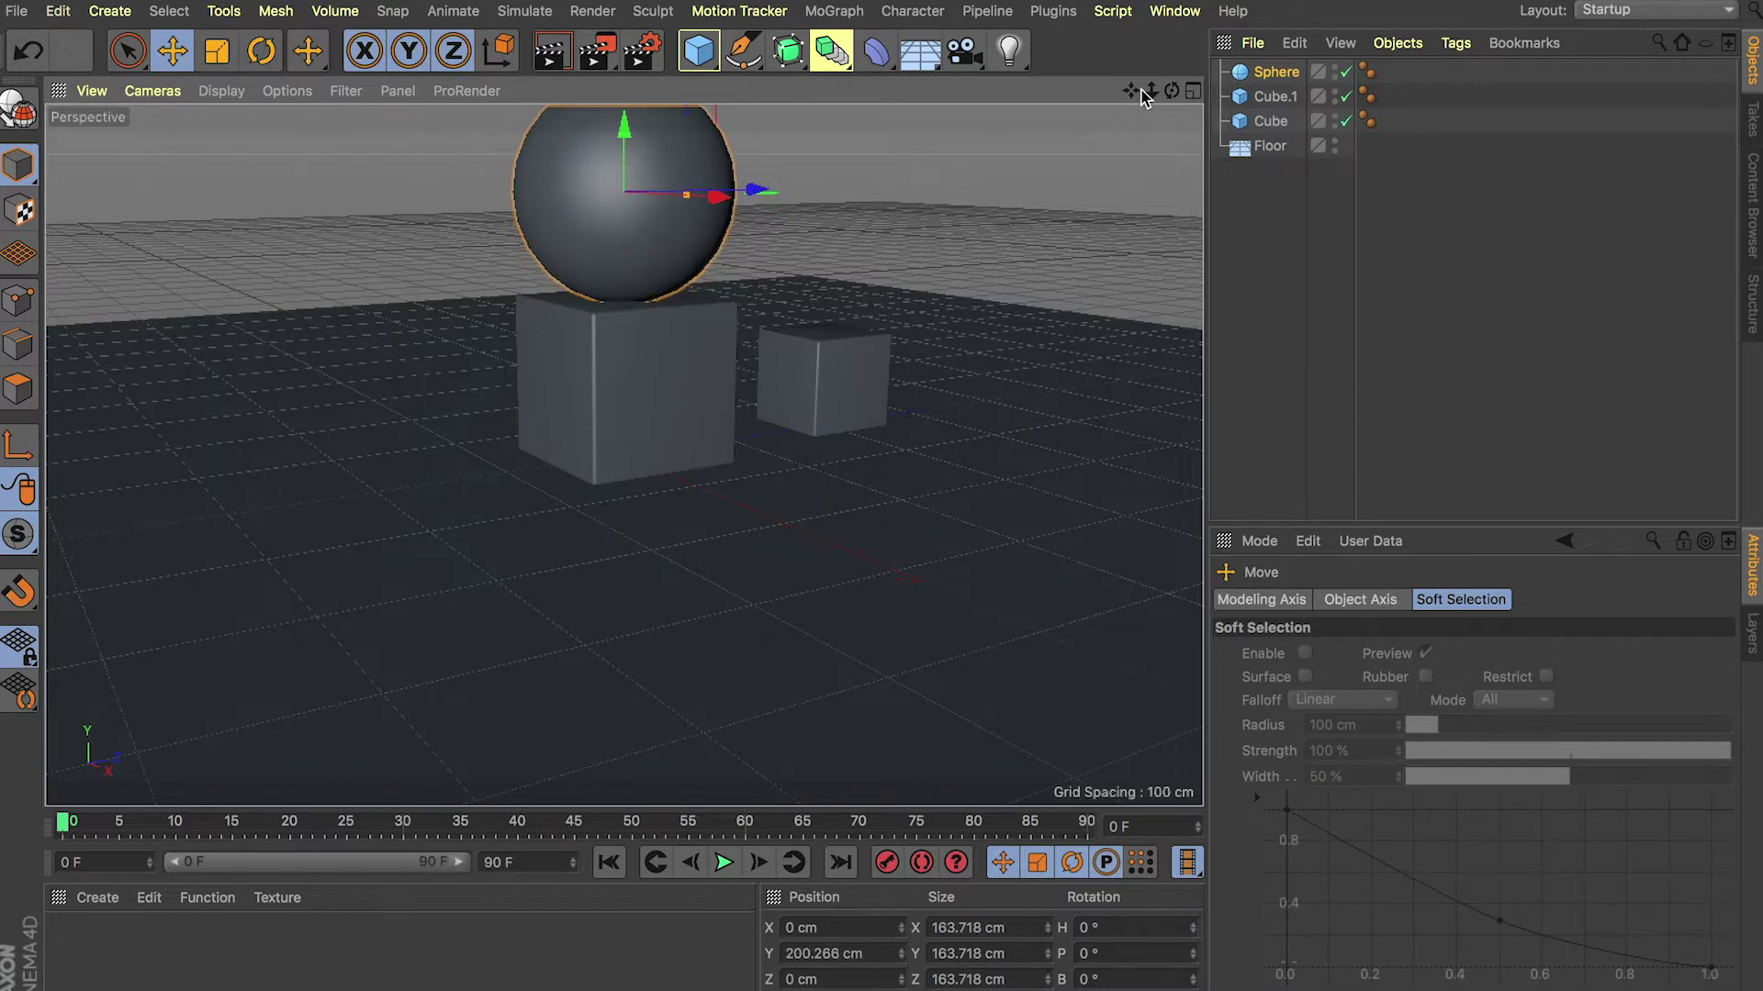
drag(1151, 91, 1122, 94)
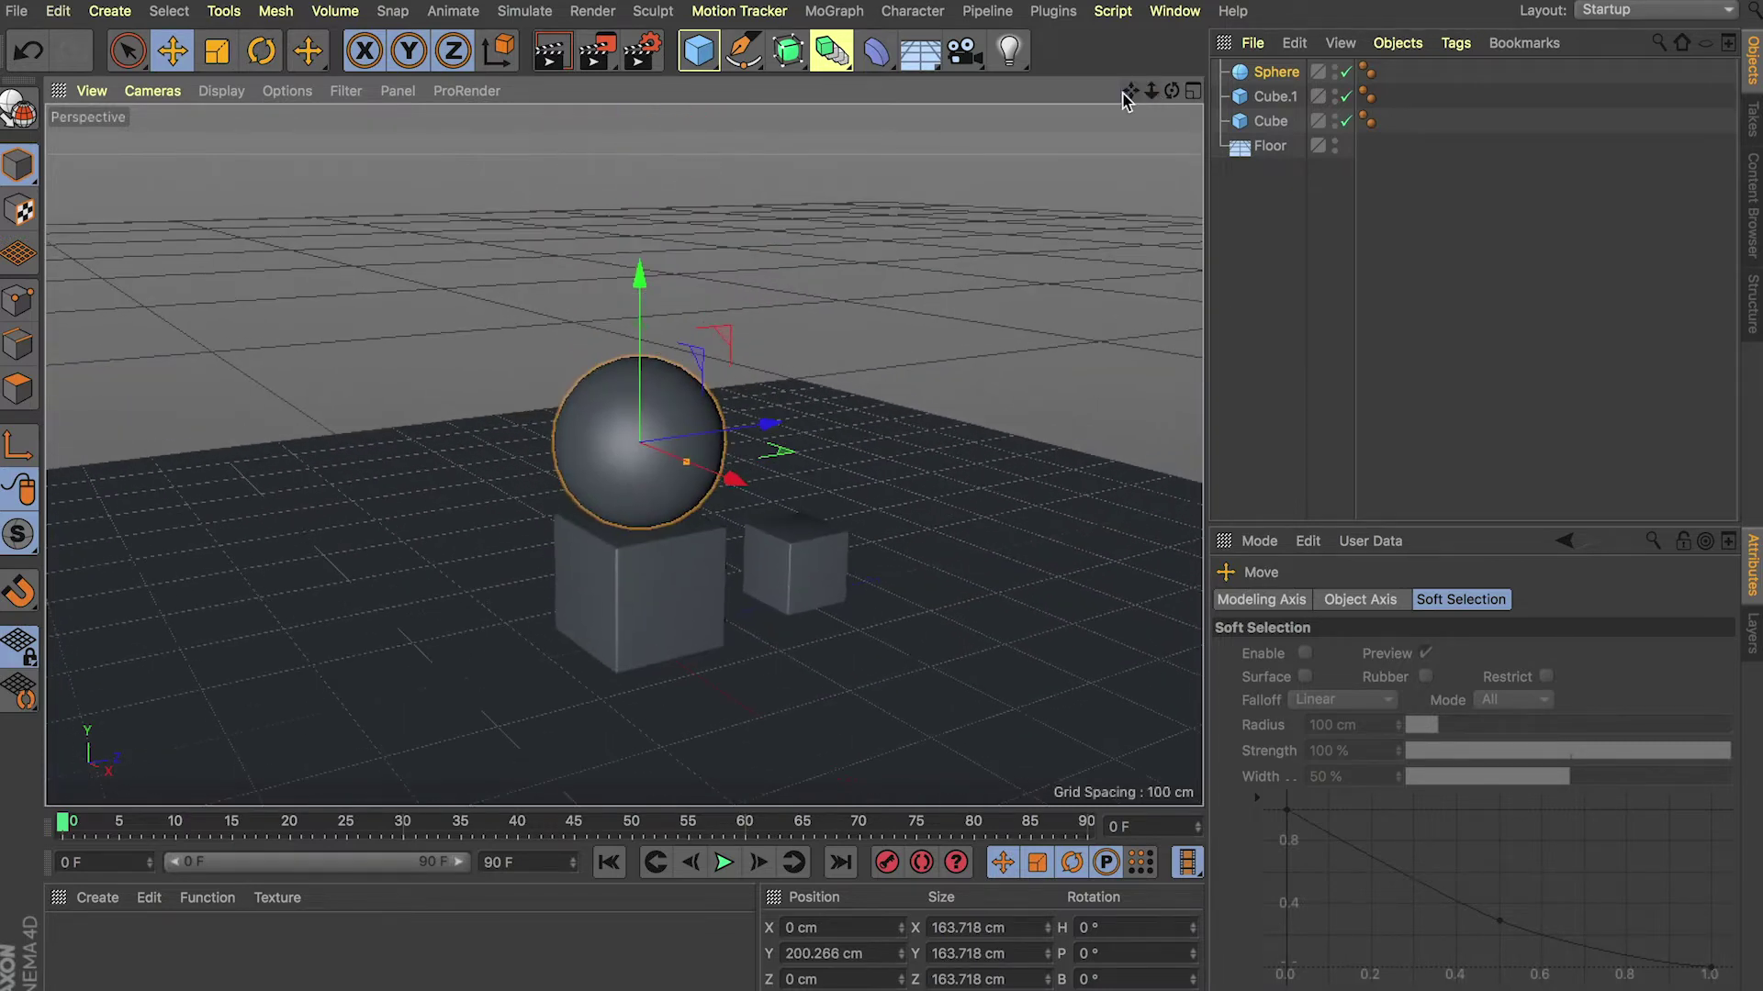
key(t)
drag(897, 382, 437, 319)
key(e)
drag(640, 323, 639, 365)
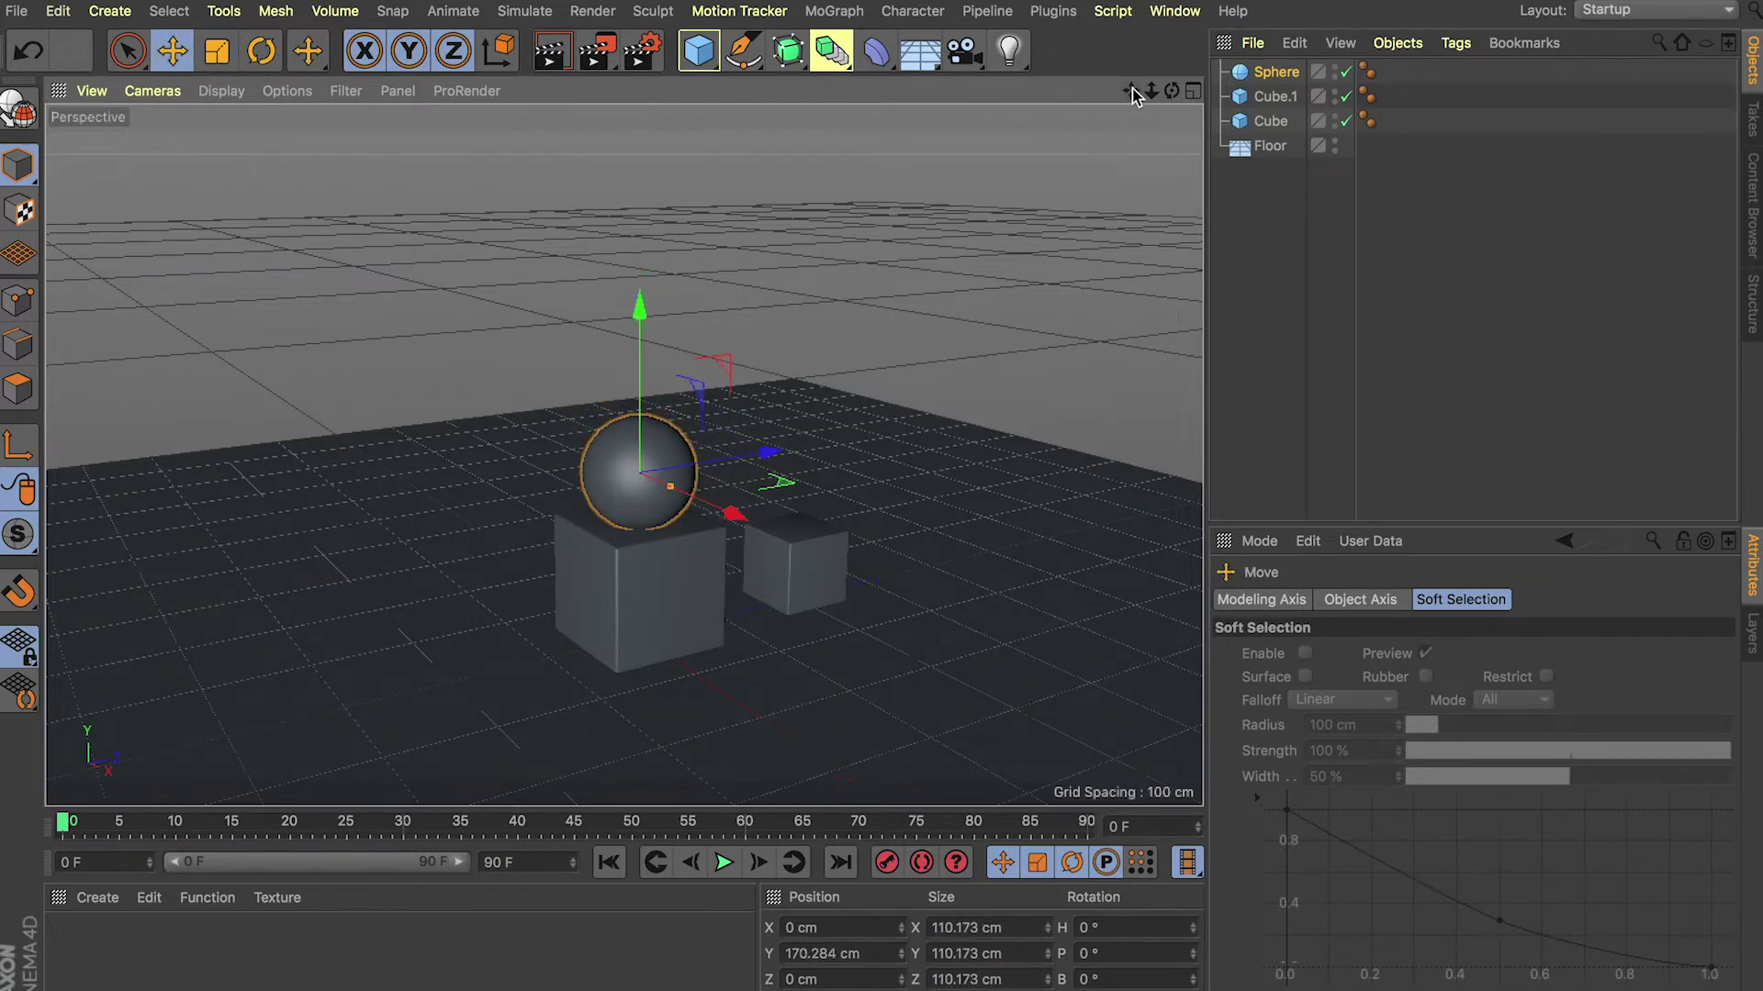
drag(1133, 90, 1131, 92)
Step: Create a new material, Mat, and apply it to both cubes
double_click(116, 938)
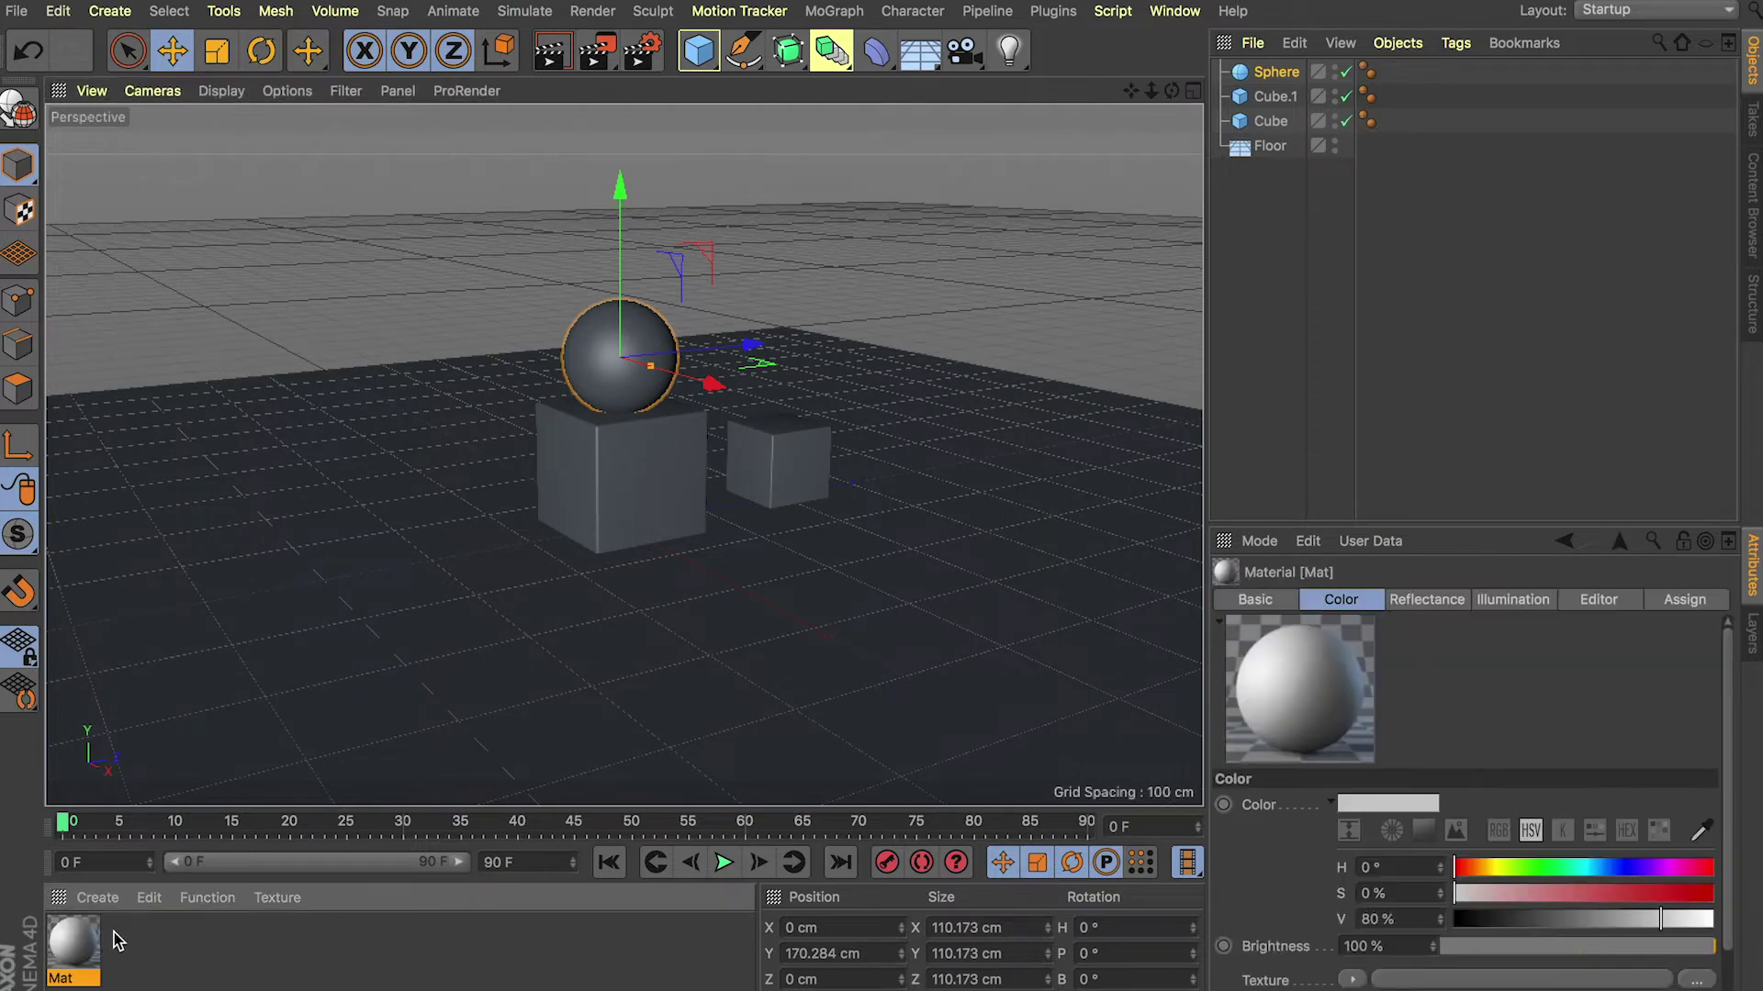
drag(73, 962, 612, 520)
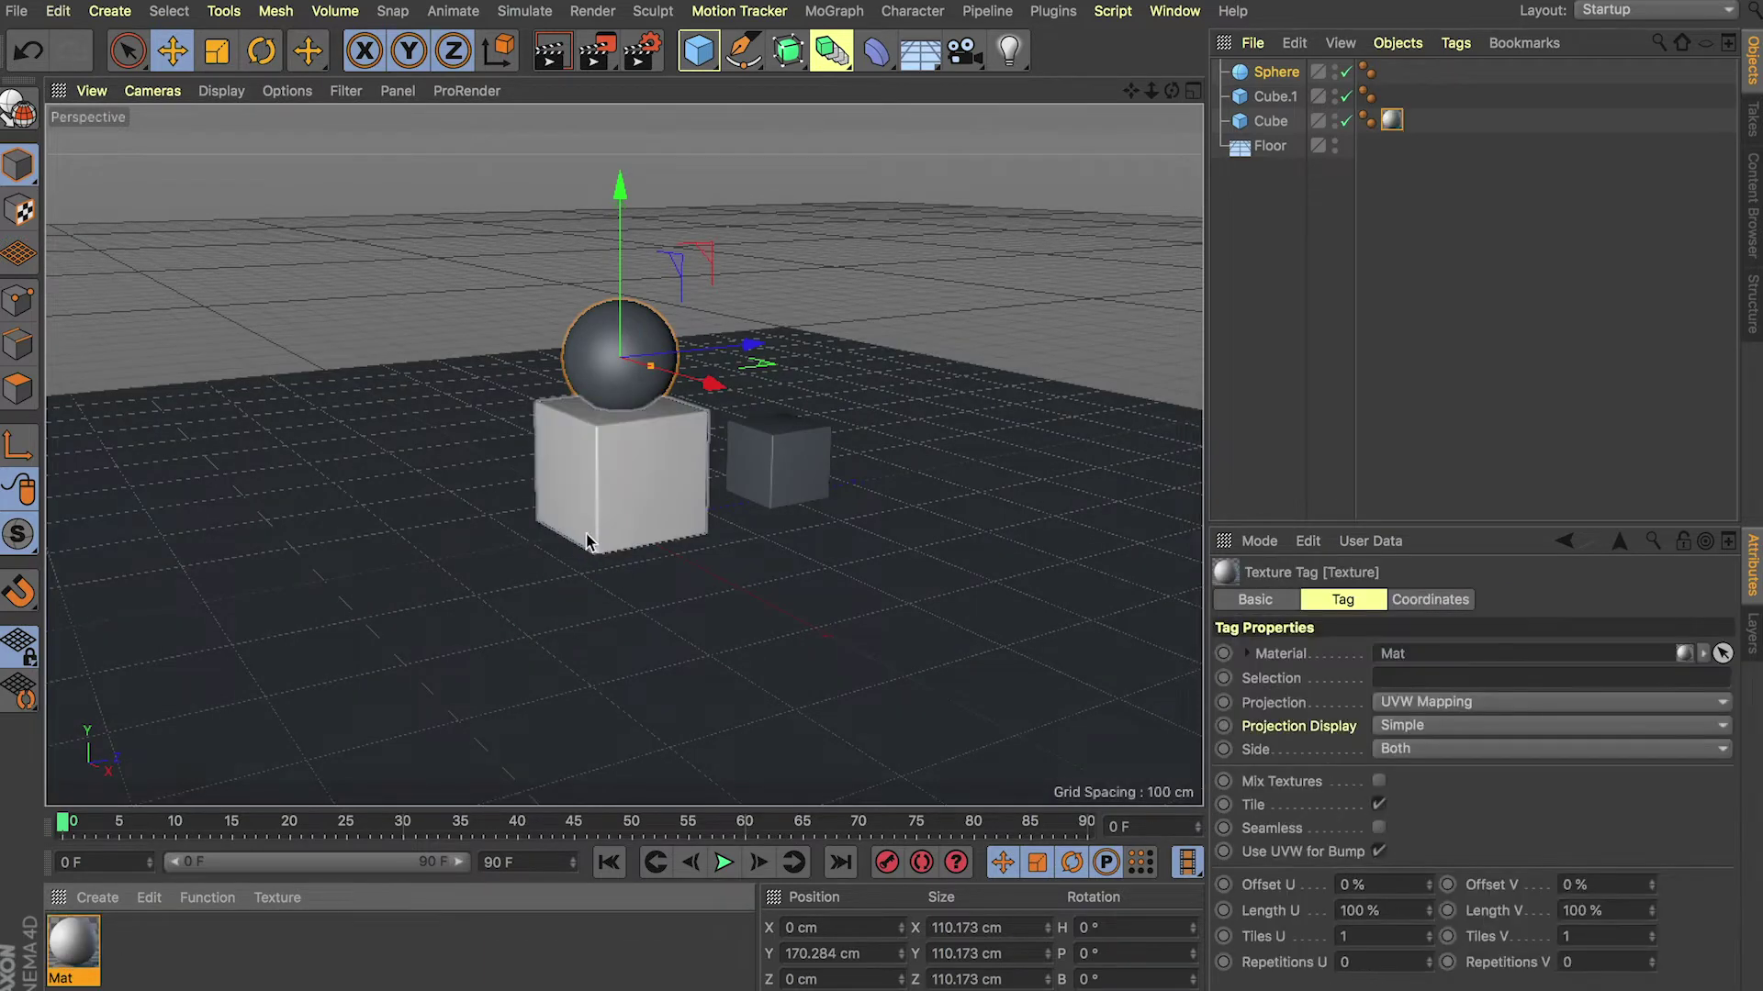
drag(77, 965, 752, 463)
Step: Set Mat's colour to green with hue 126° and saturation 65%
double_click(77, 955)
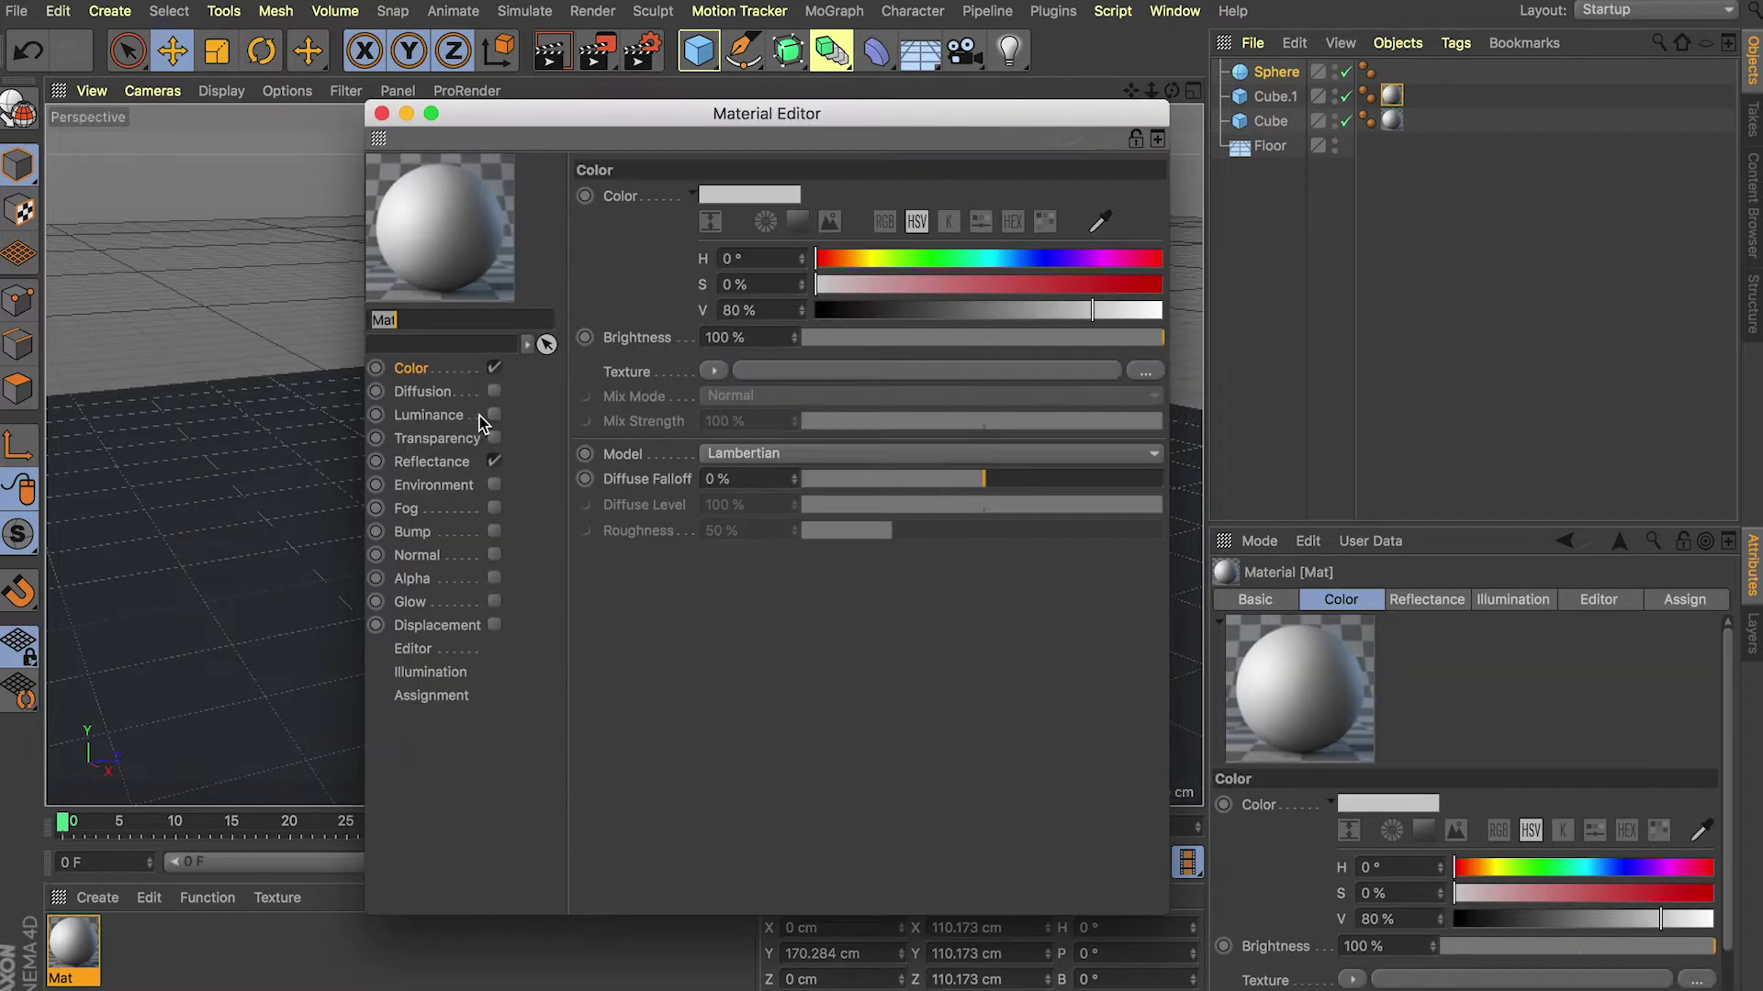
click(749, 196)
drag(838, 186, 863, 240)
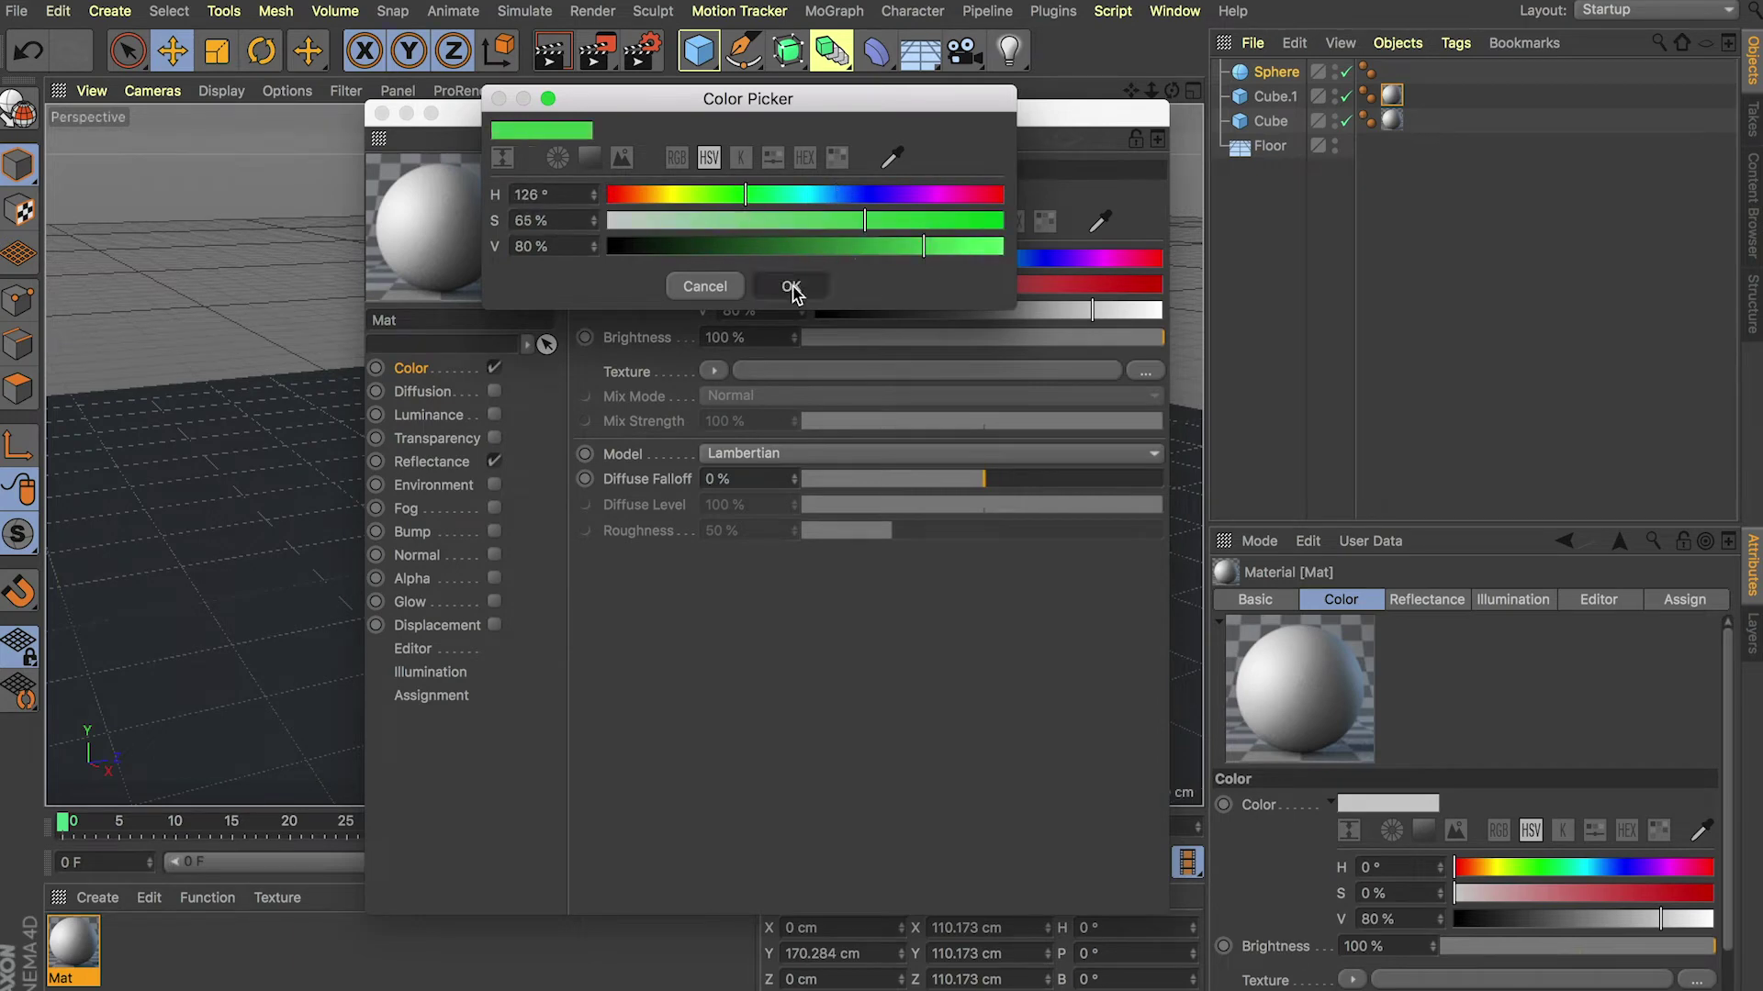
click(787, 286)
click(454, 463)
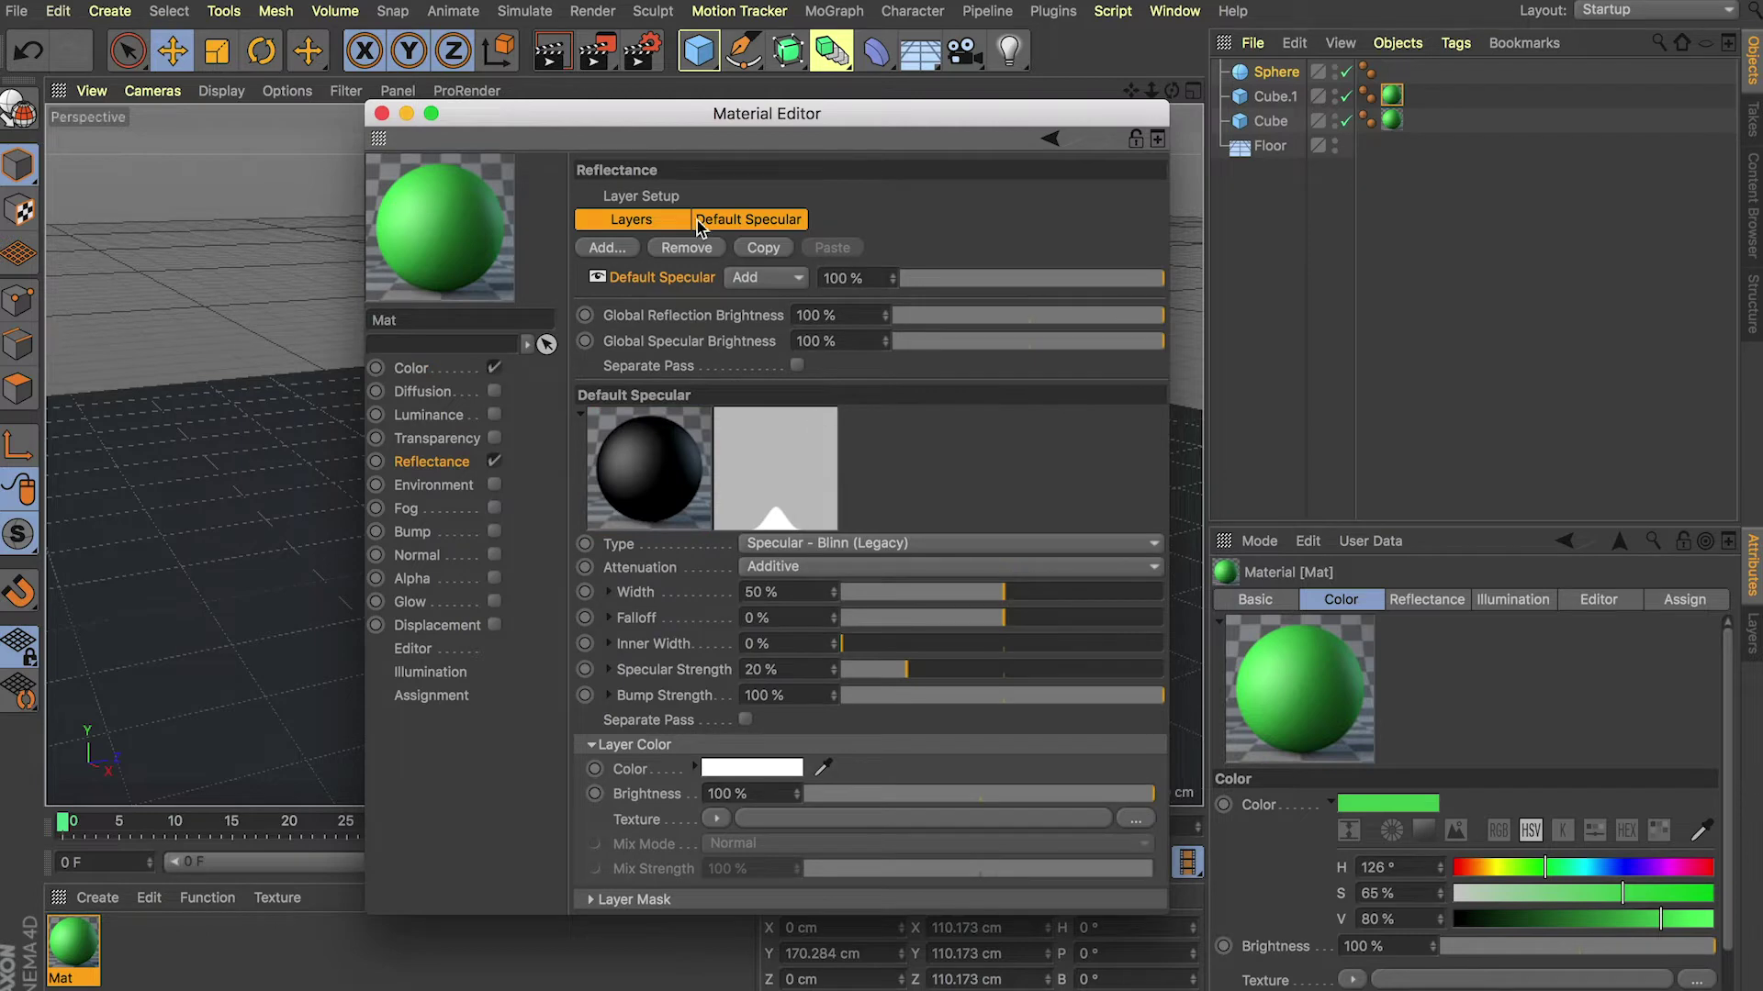
Step: Replace Default Specular with a Beckmann layer using Additive attenuation and 15% roughness
key(Delete)
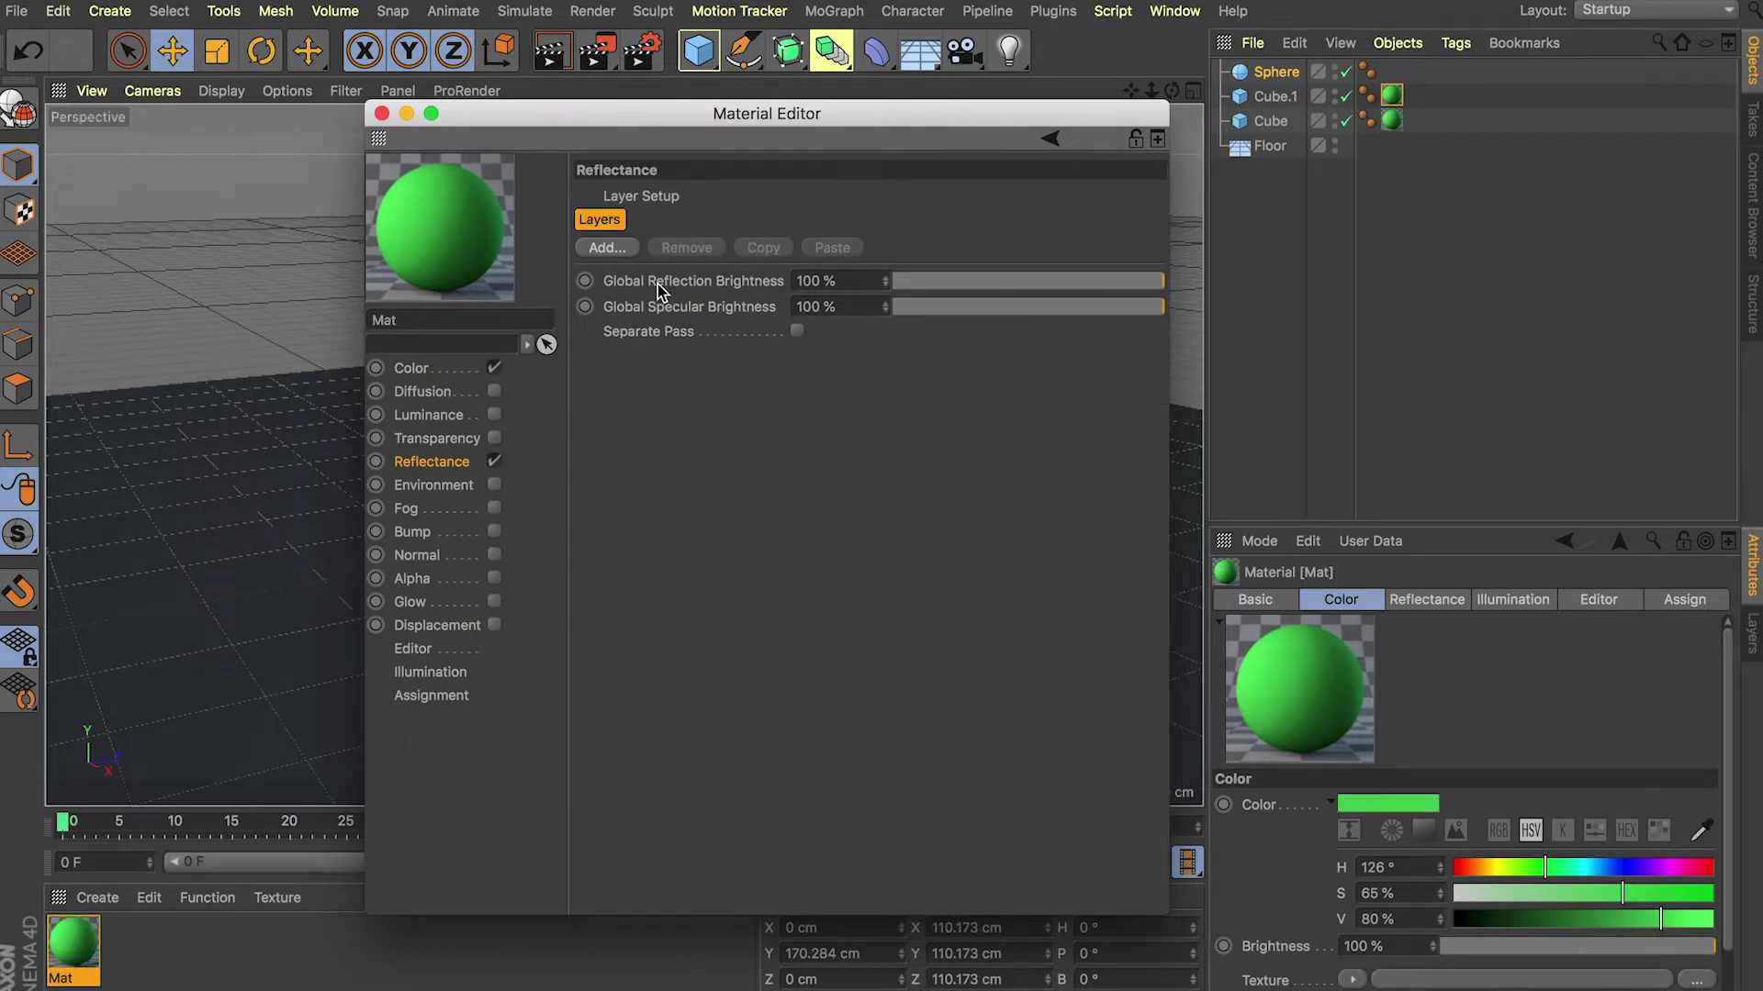
click(614, 255)
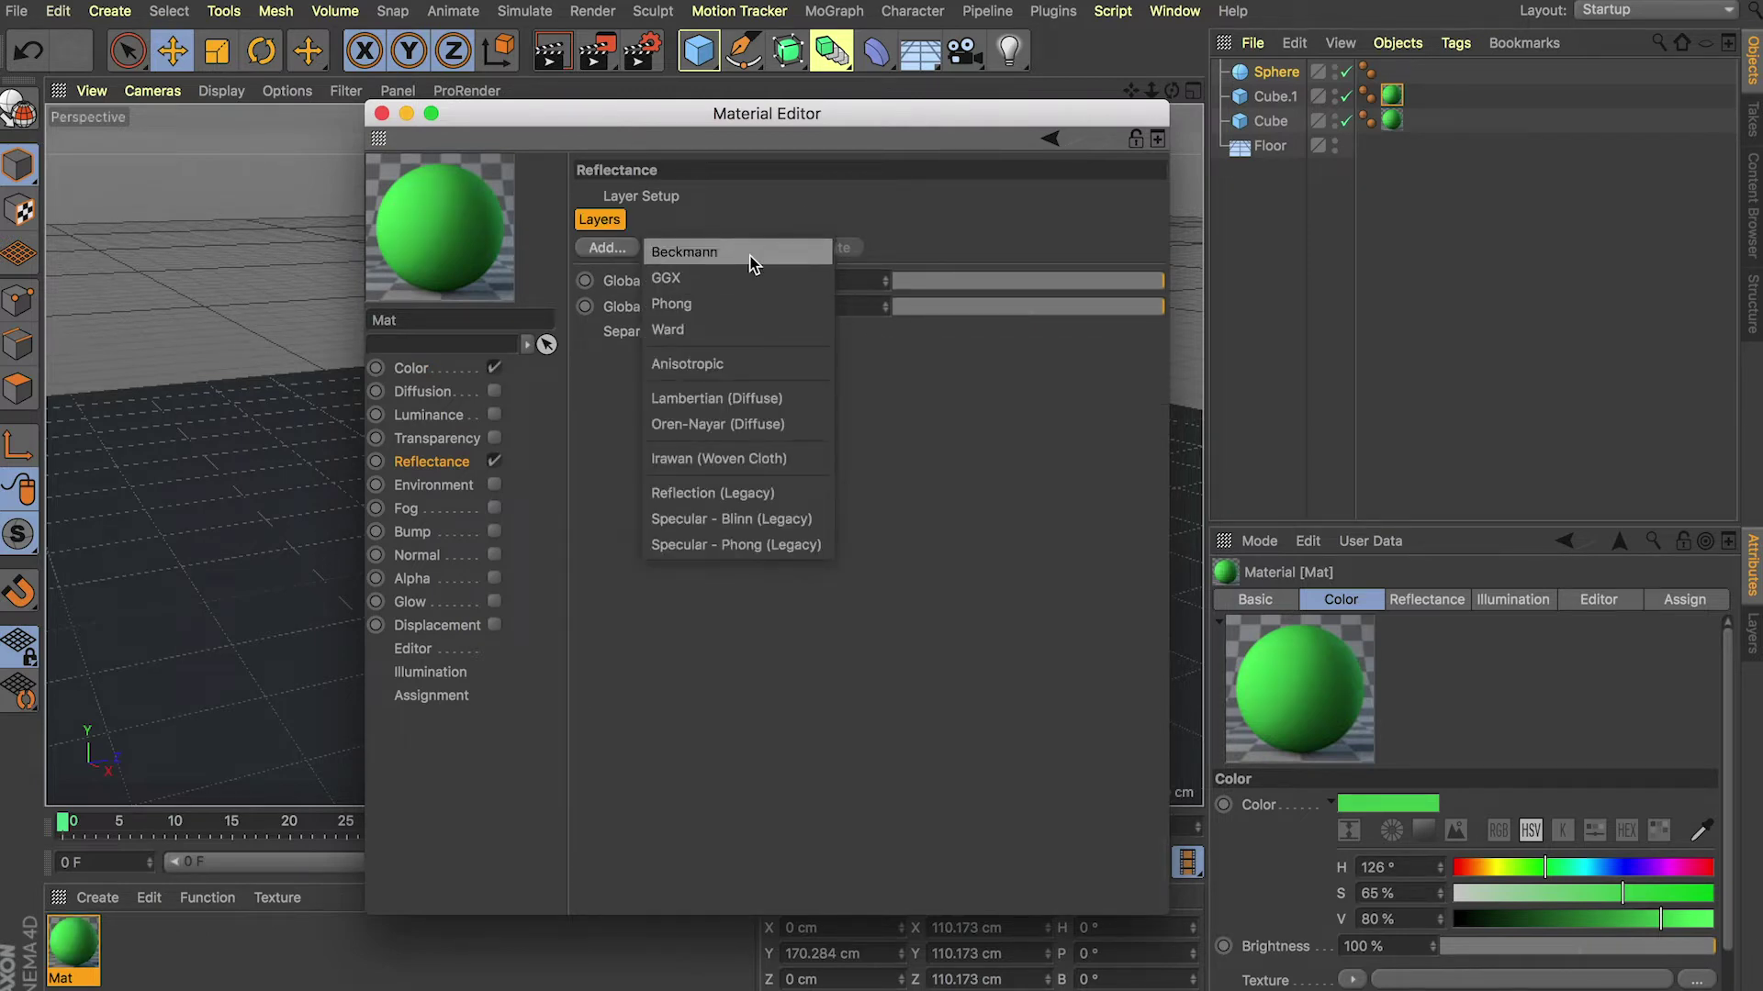
click(750, 262)
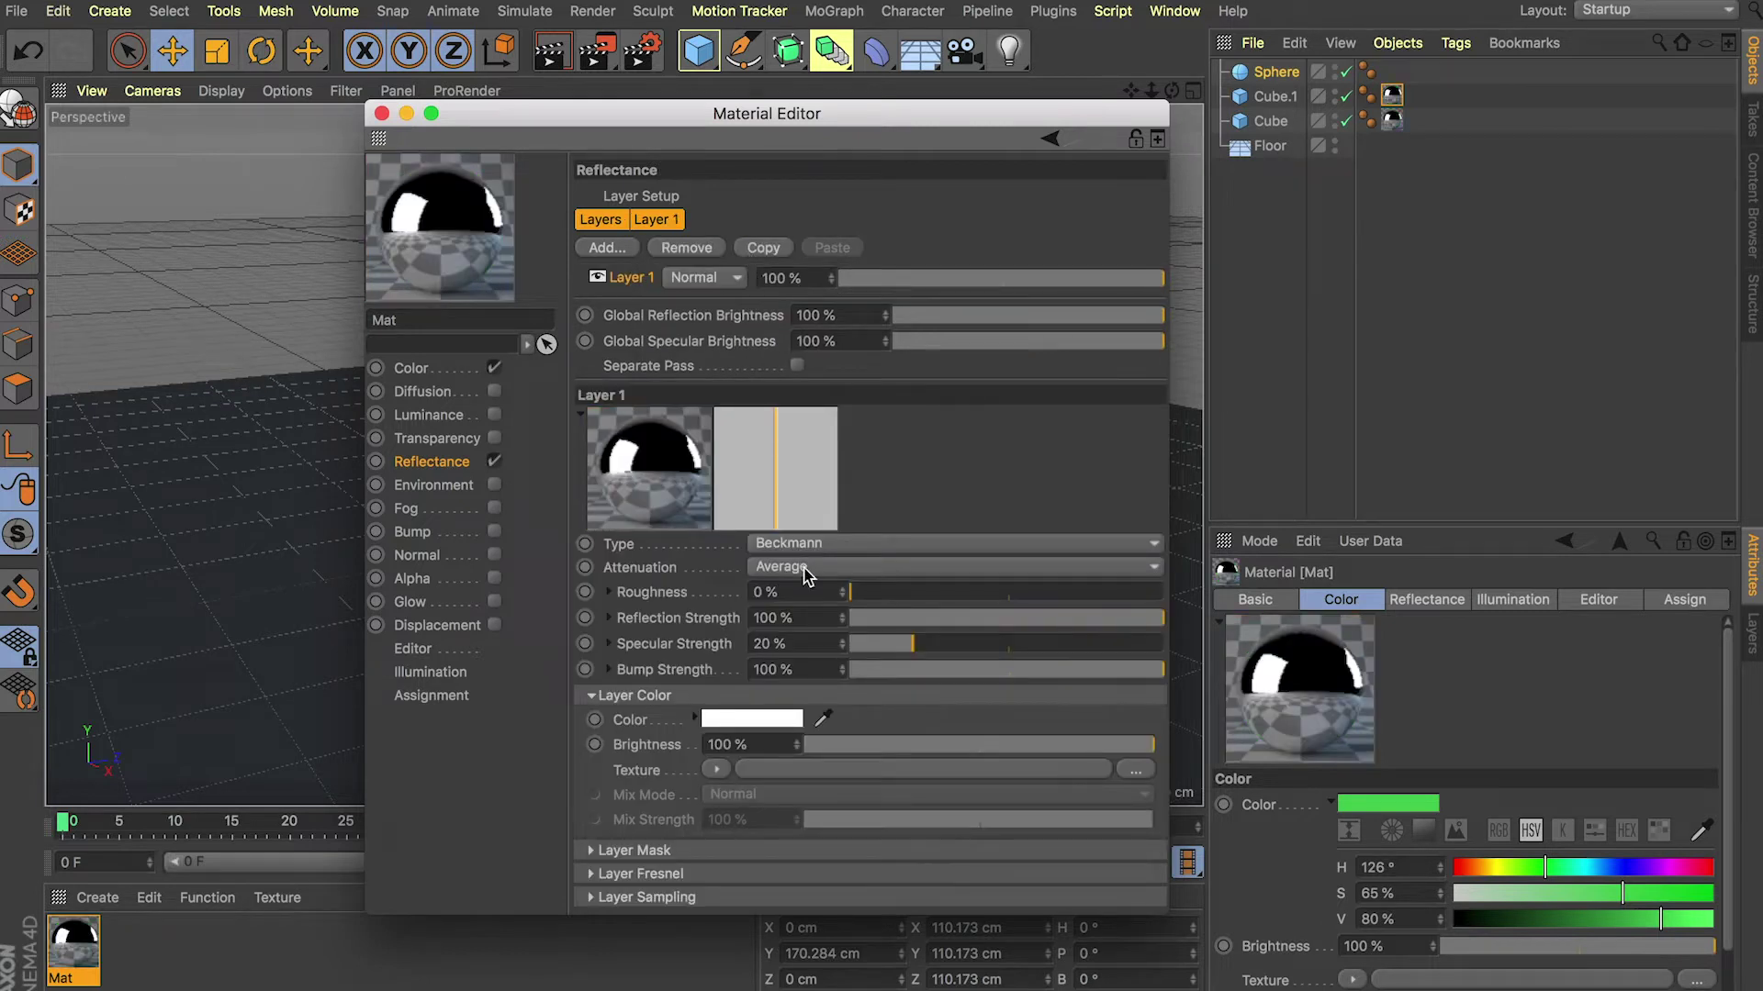
click(805, 570)
click(812, 641)
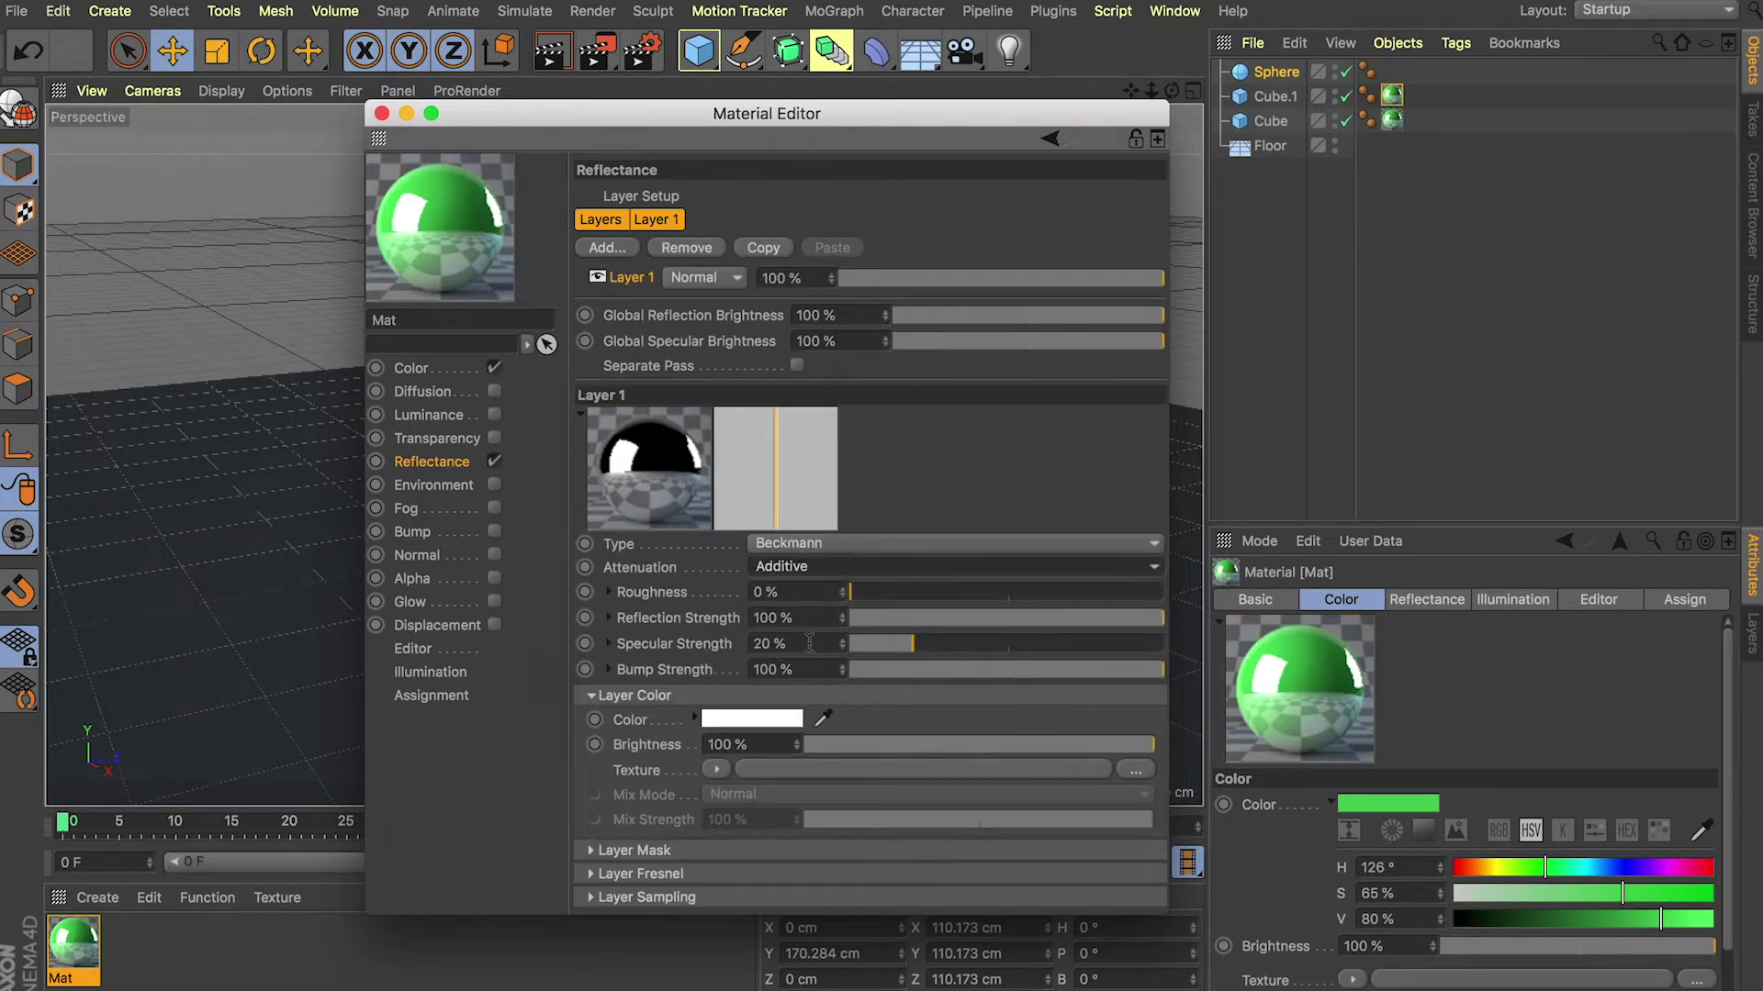
drag(859, 594, 896, 600)
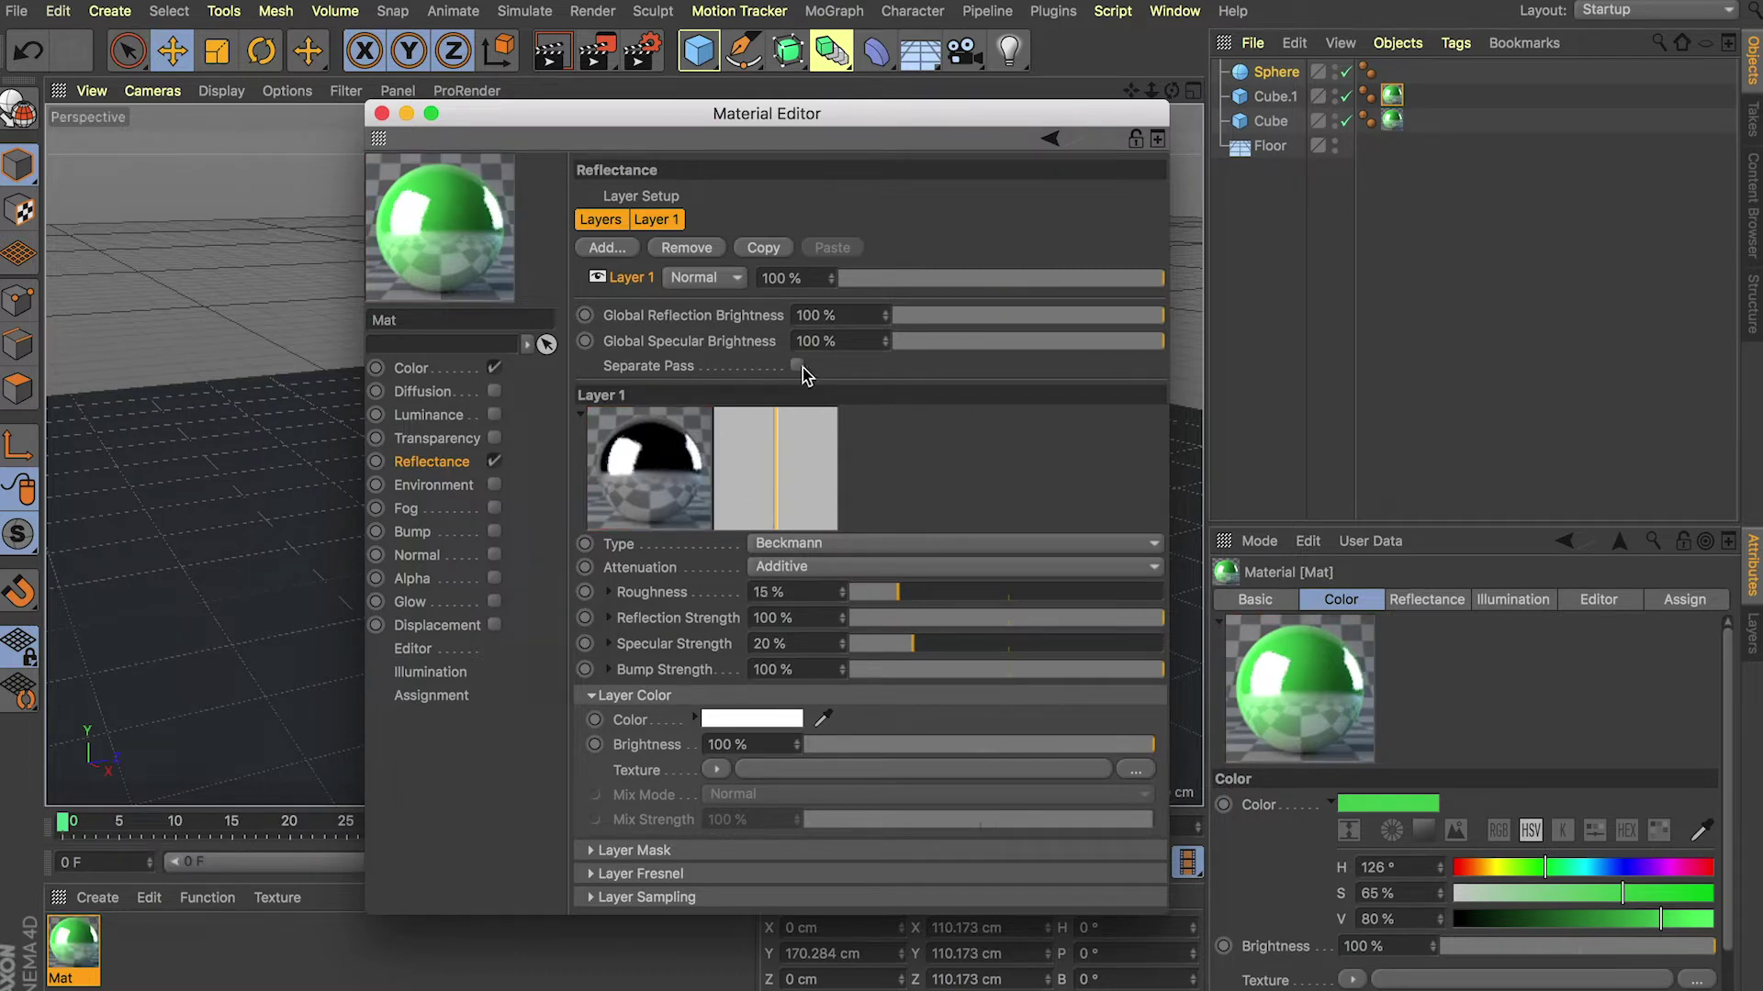
Step: Set the Beckmann layer opacity to 20% and give its colour a Fresnel texture
drag(814, 275, 738, 280)
text(20)
key(Return)
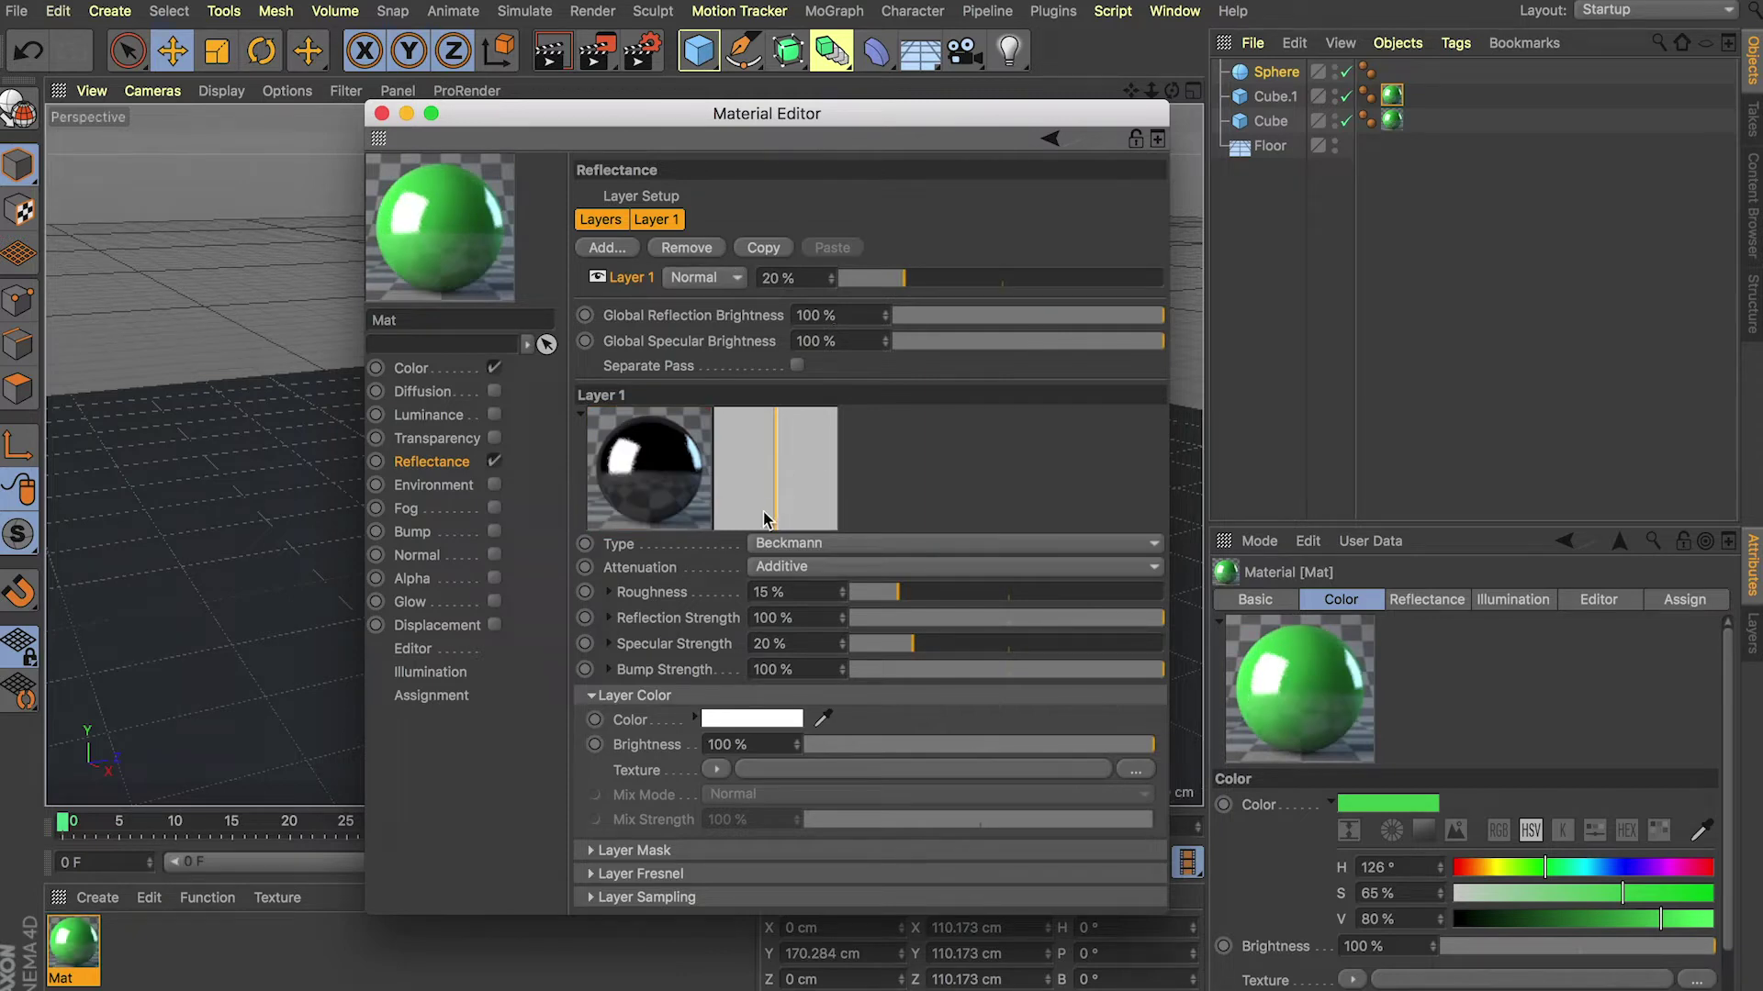
click(717, 770)
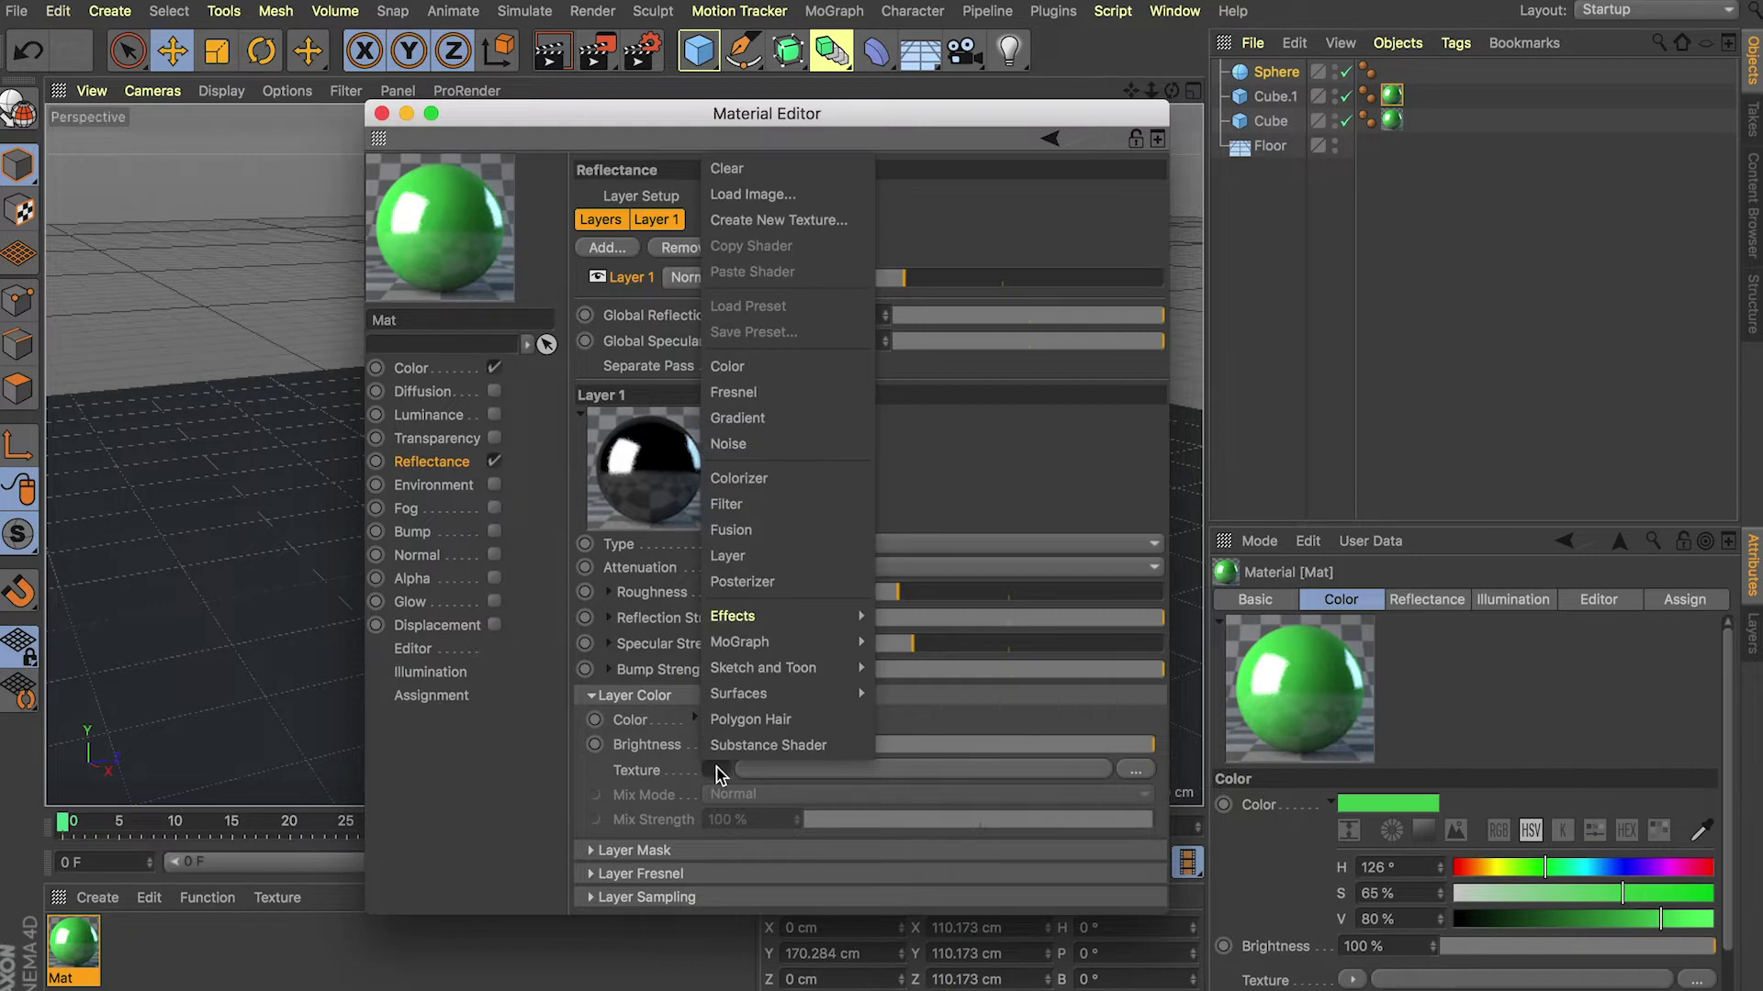
click(769, 392)
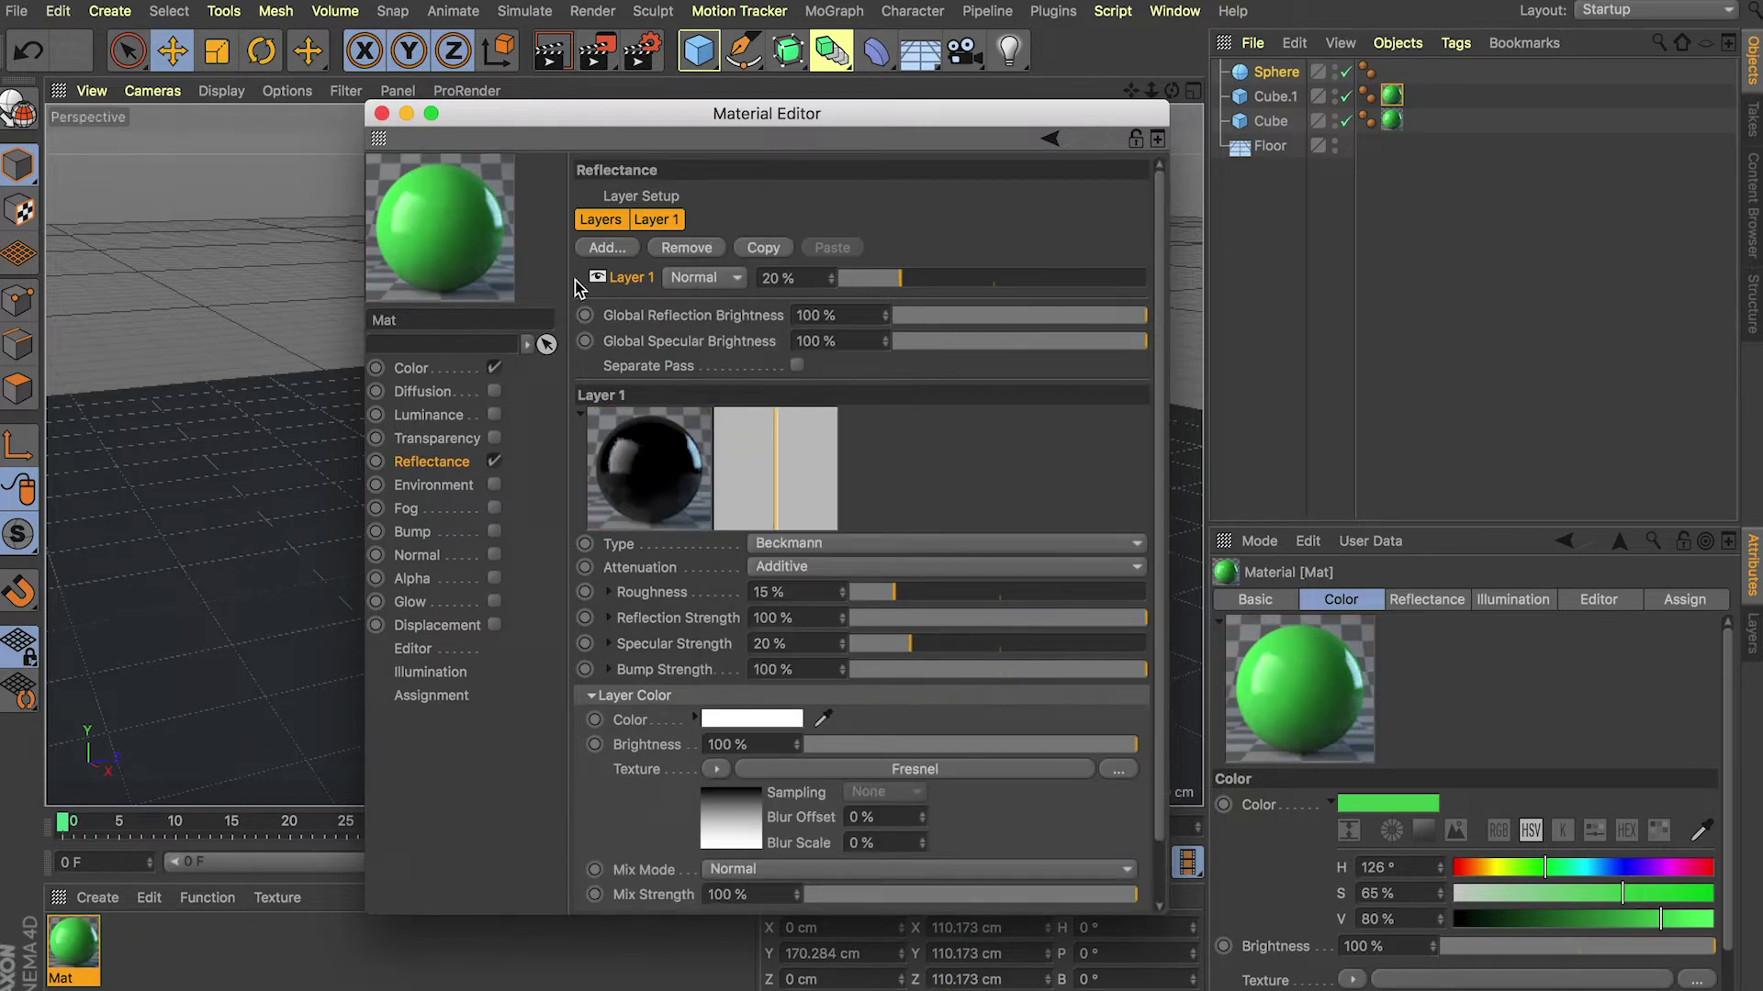
click(381, 113)
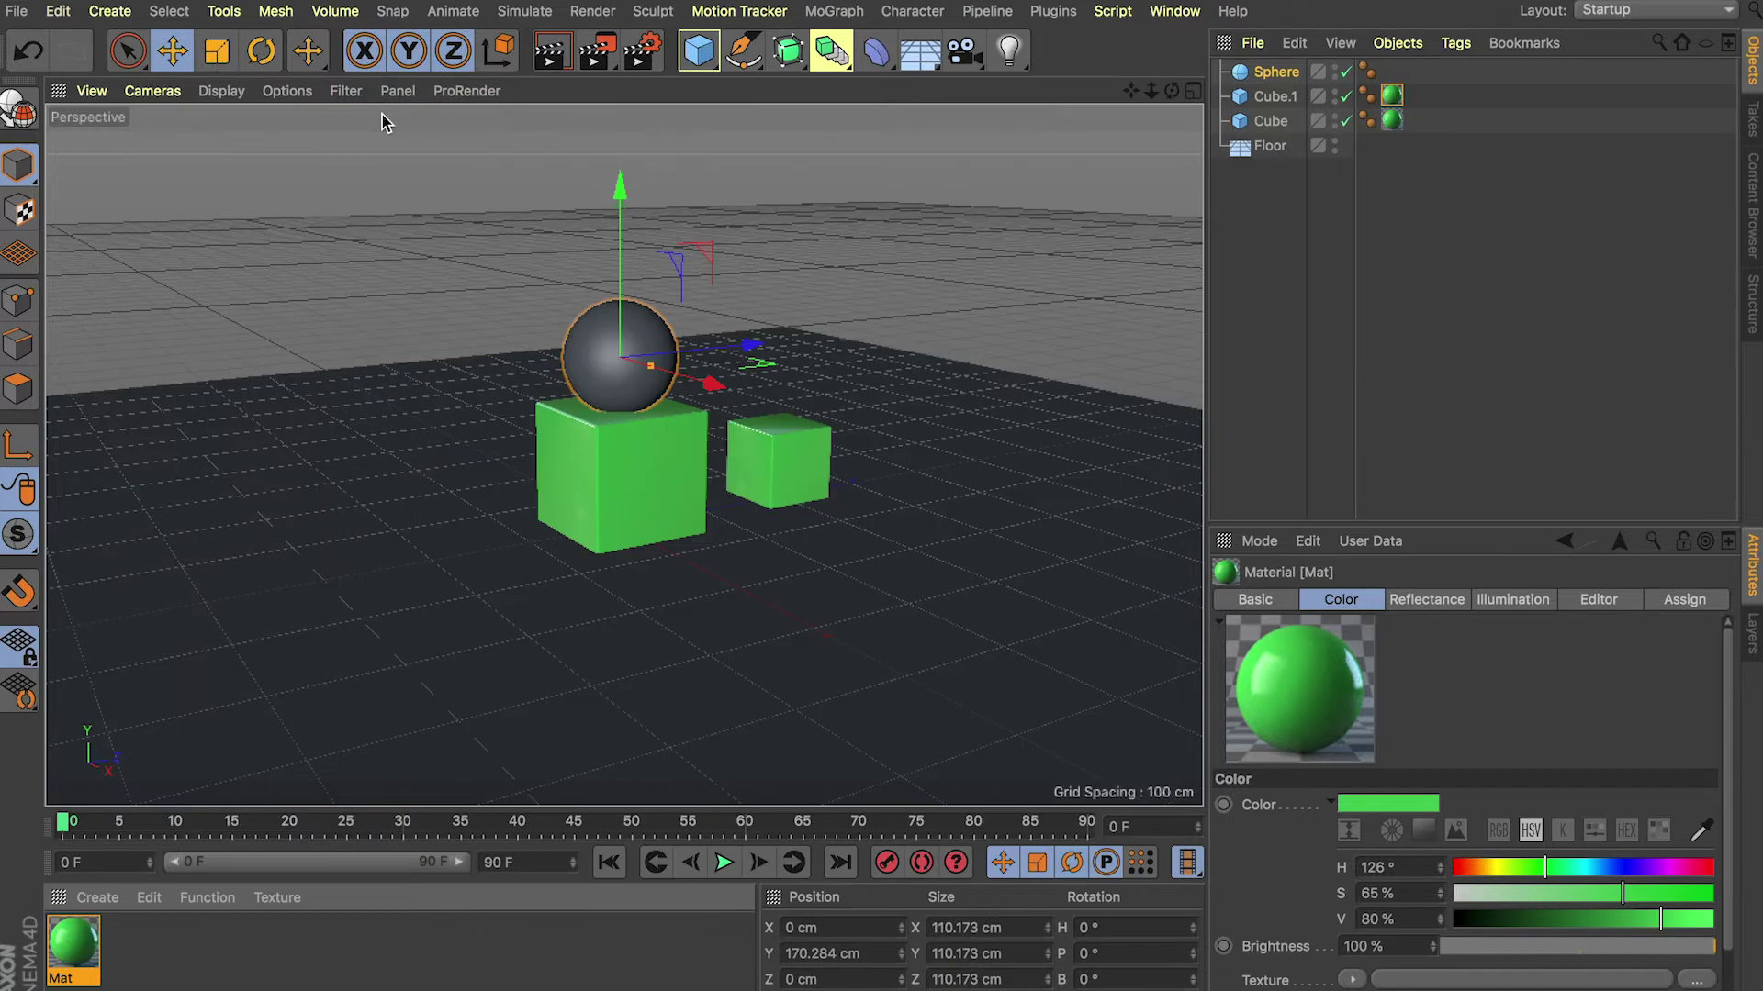
Step: Create a new material, Mat.1, and apply it to the sphere
double_click(178, 973)
drag(73, 944, 619, 363)
double_click(73, 954)
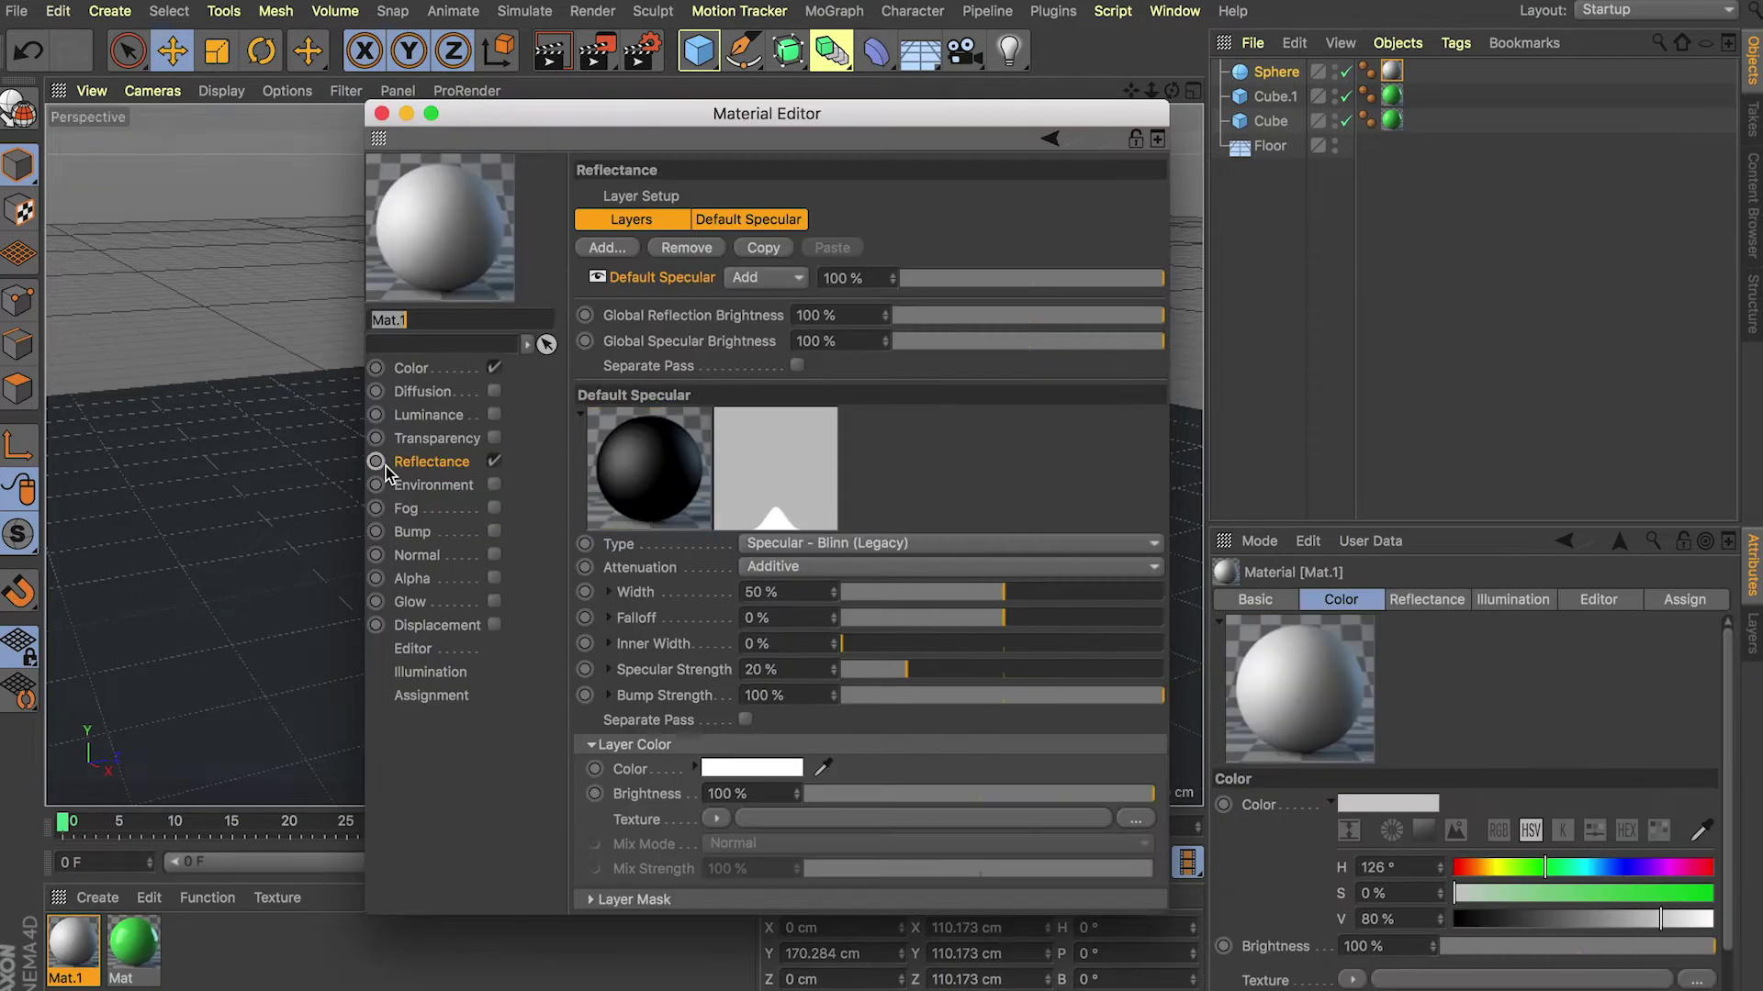
Step: Give Mat.1 Oren-Nayar diffuse shading with 30% falloff and a red base colour
click(430, 369)
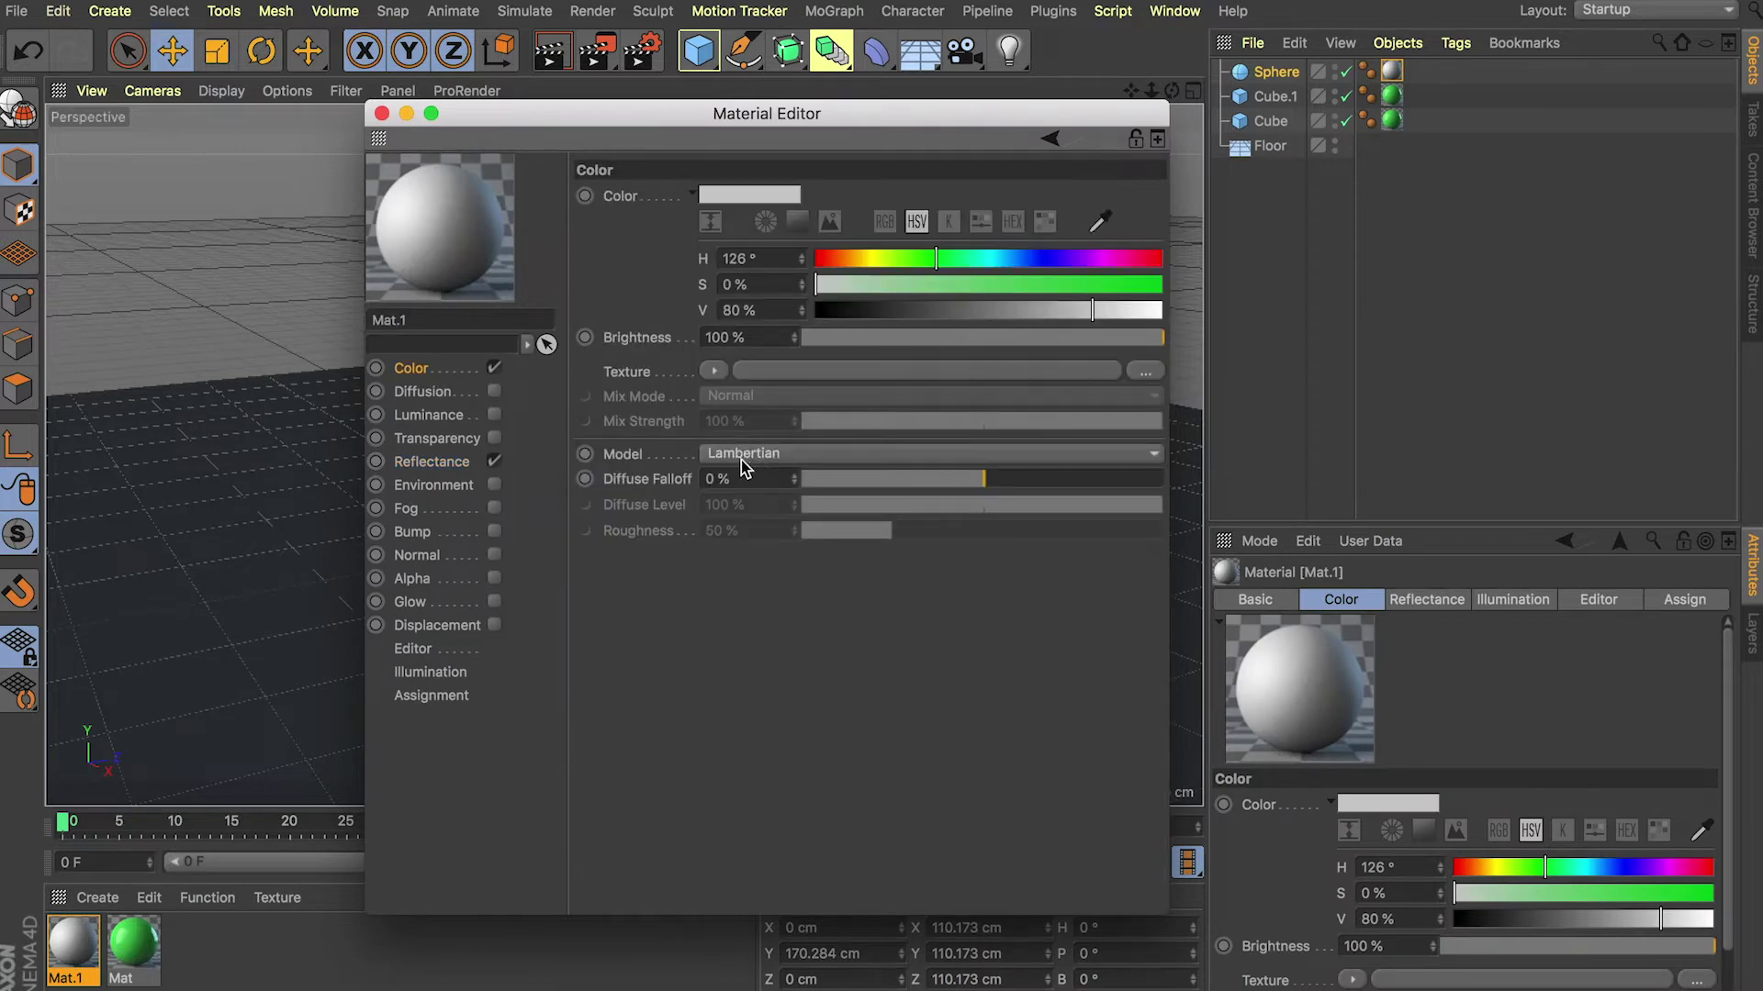
click(742, 454)
click(762, 503)
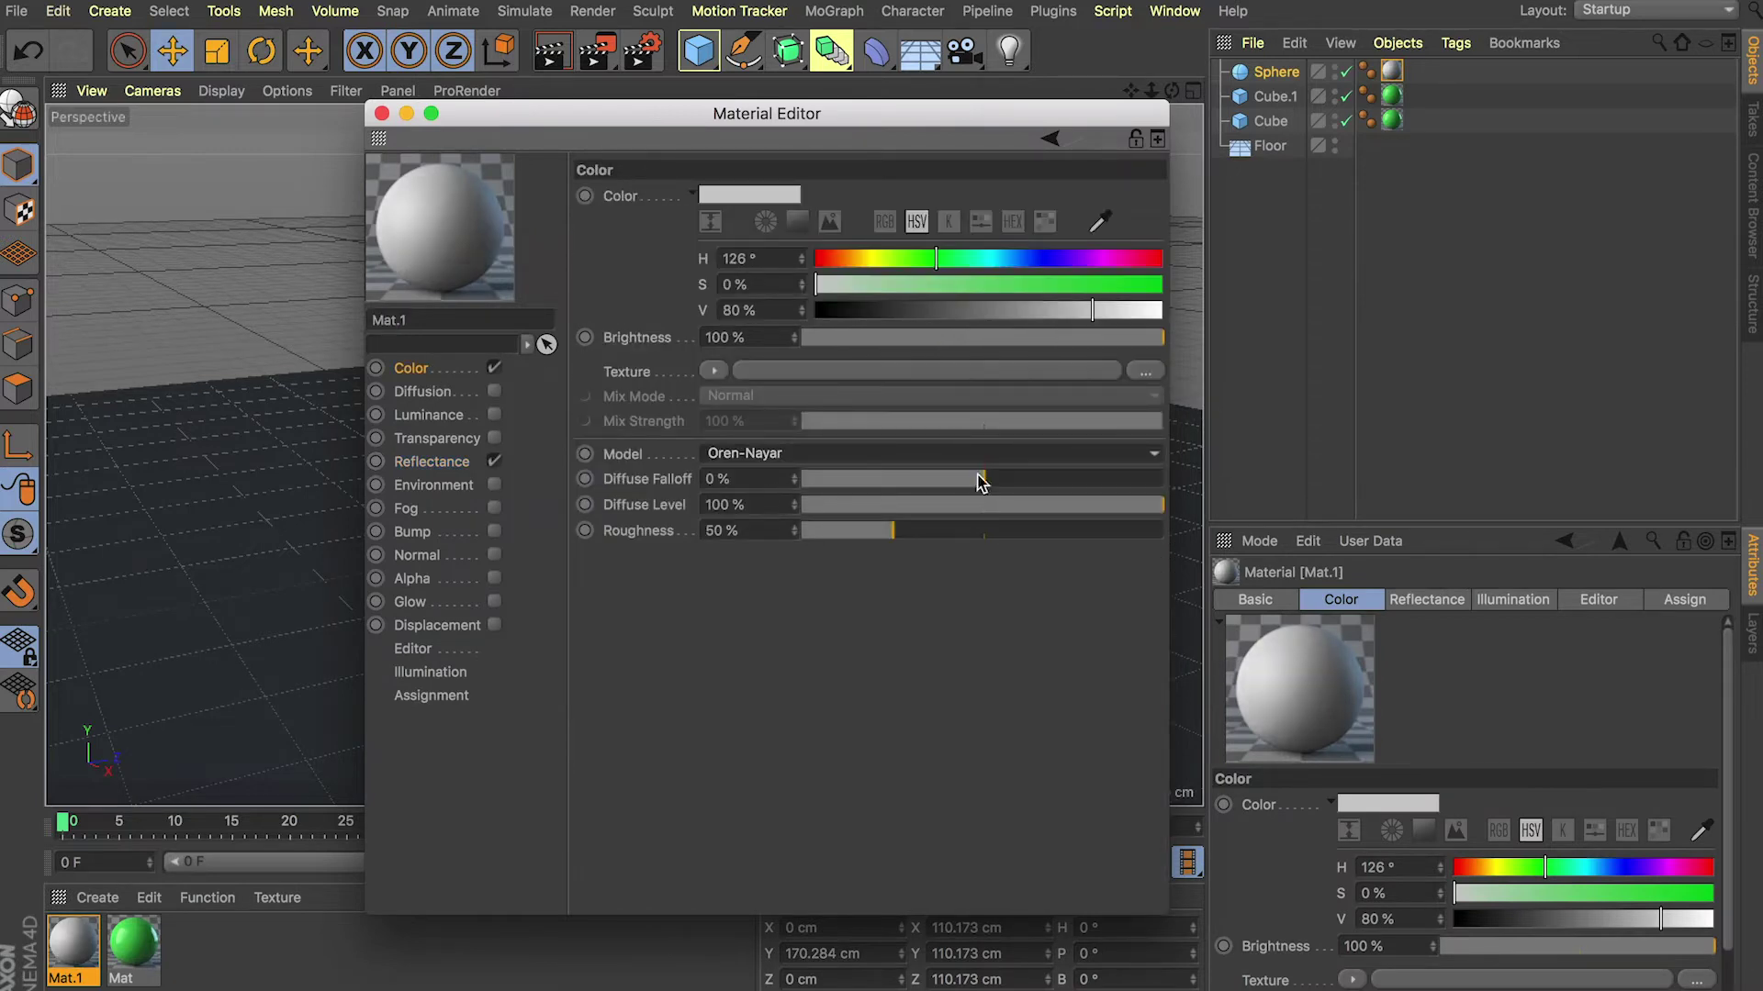
drag(1012, 475, 1041, 484)
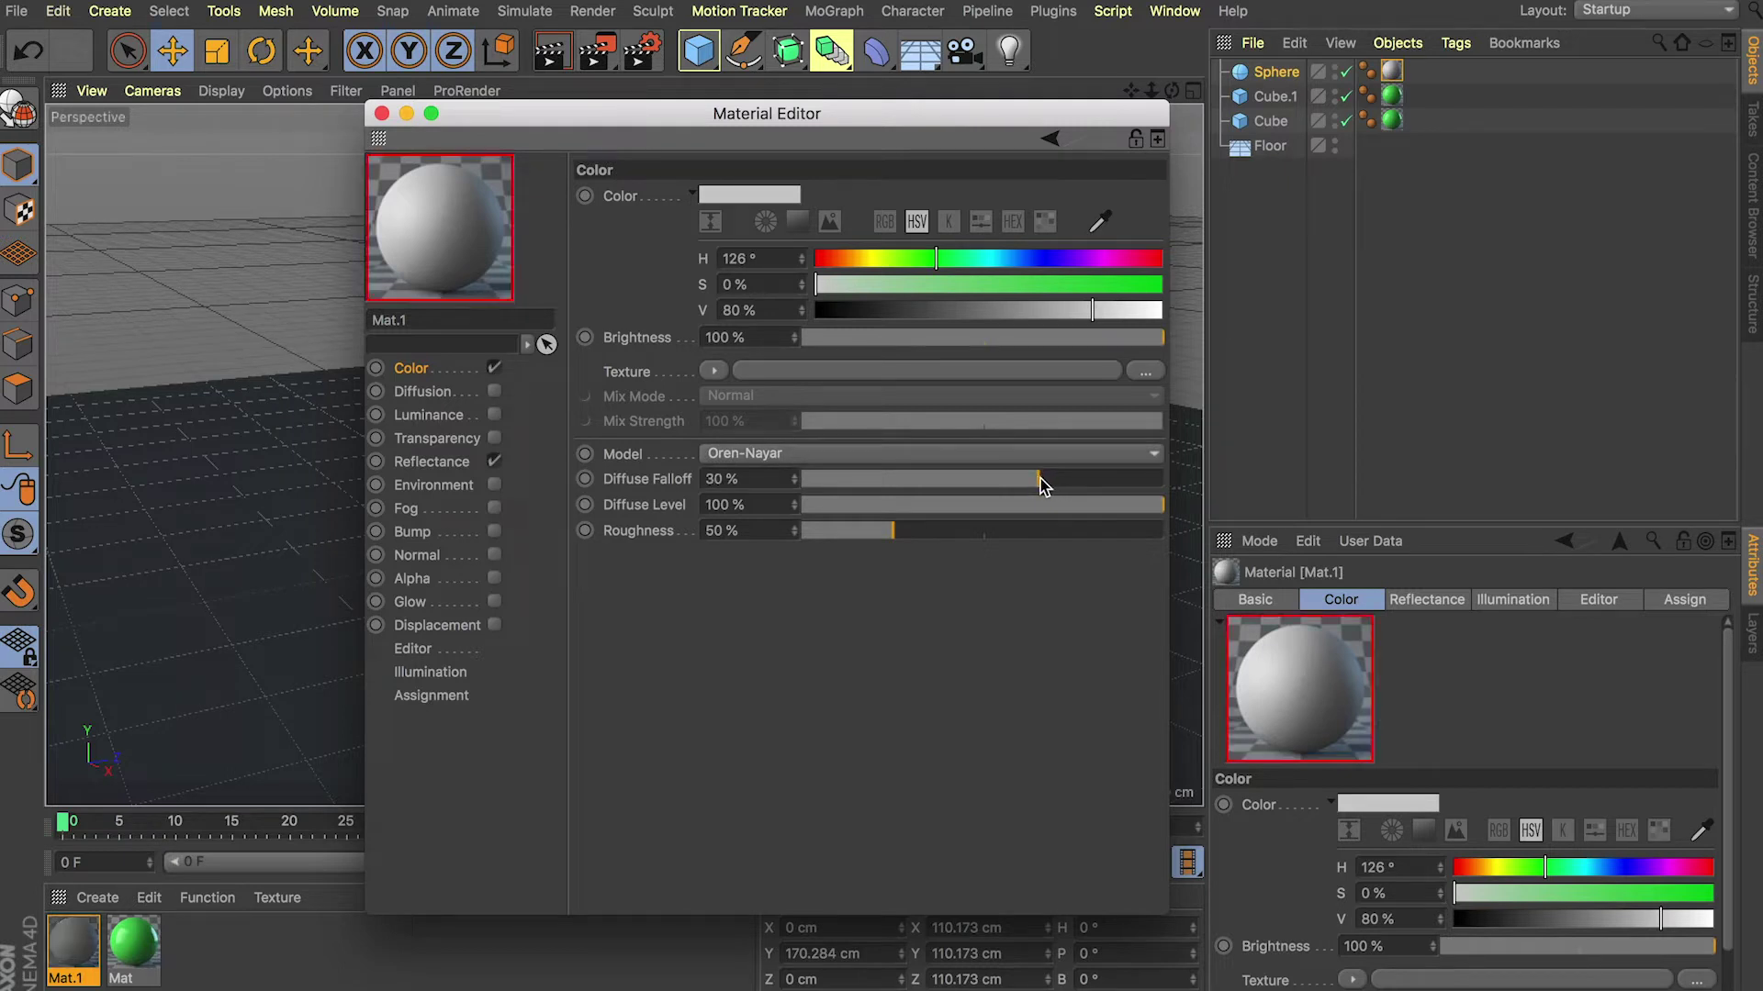
click(788, 194)
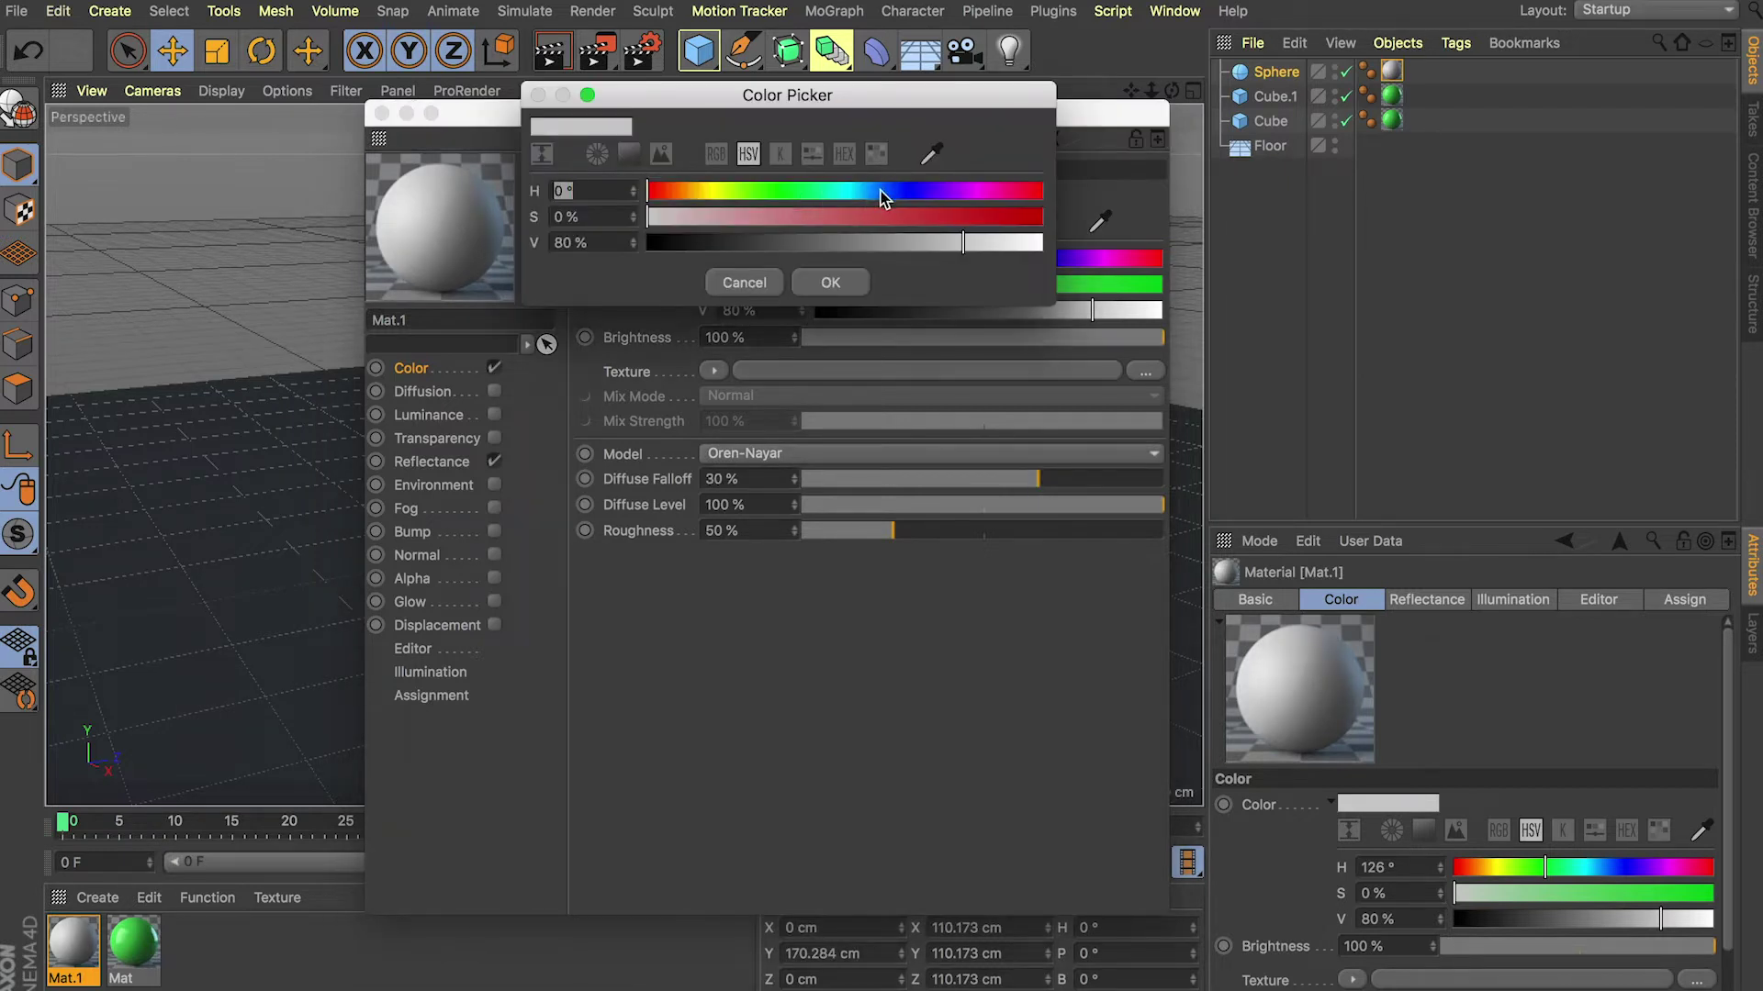
drag(767, 223, 895, 217)
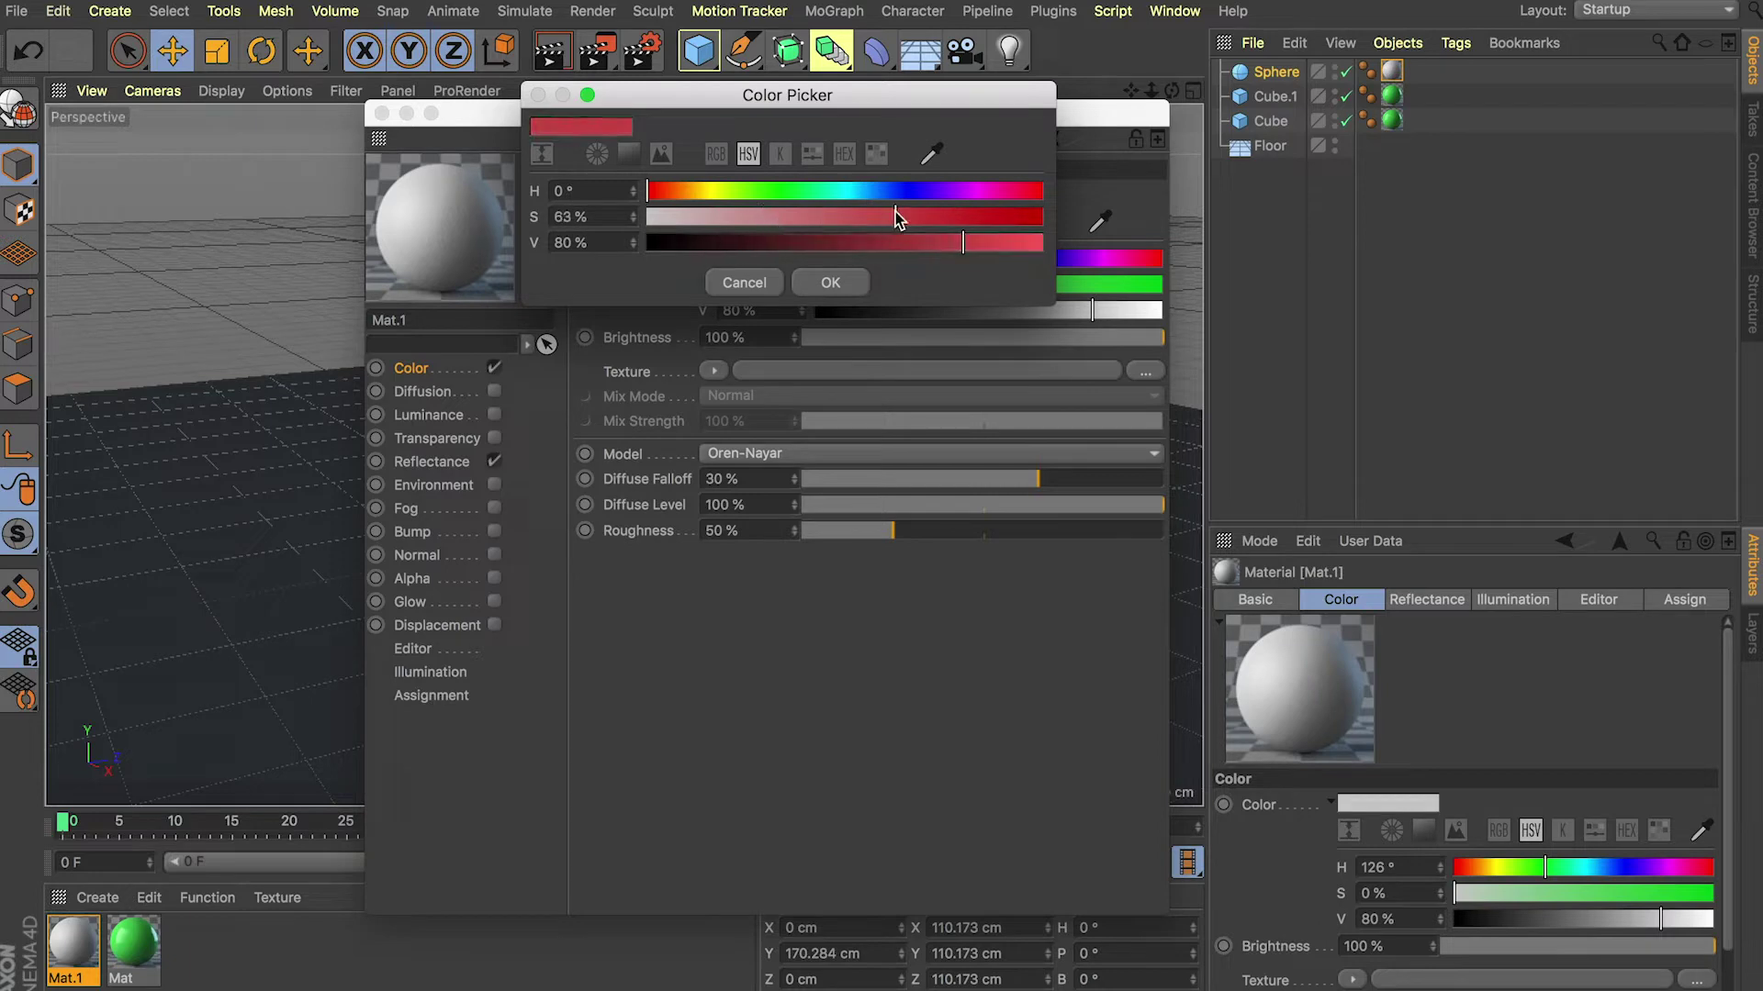
click(819, 283)
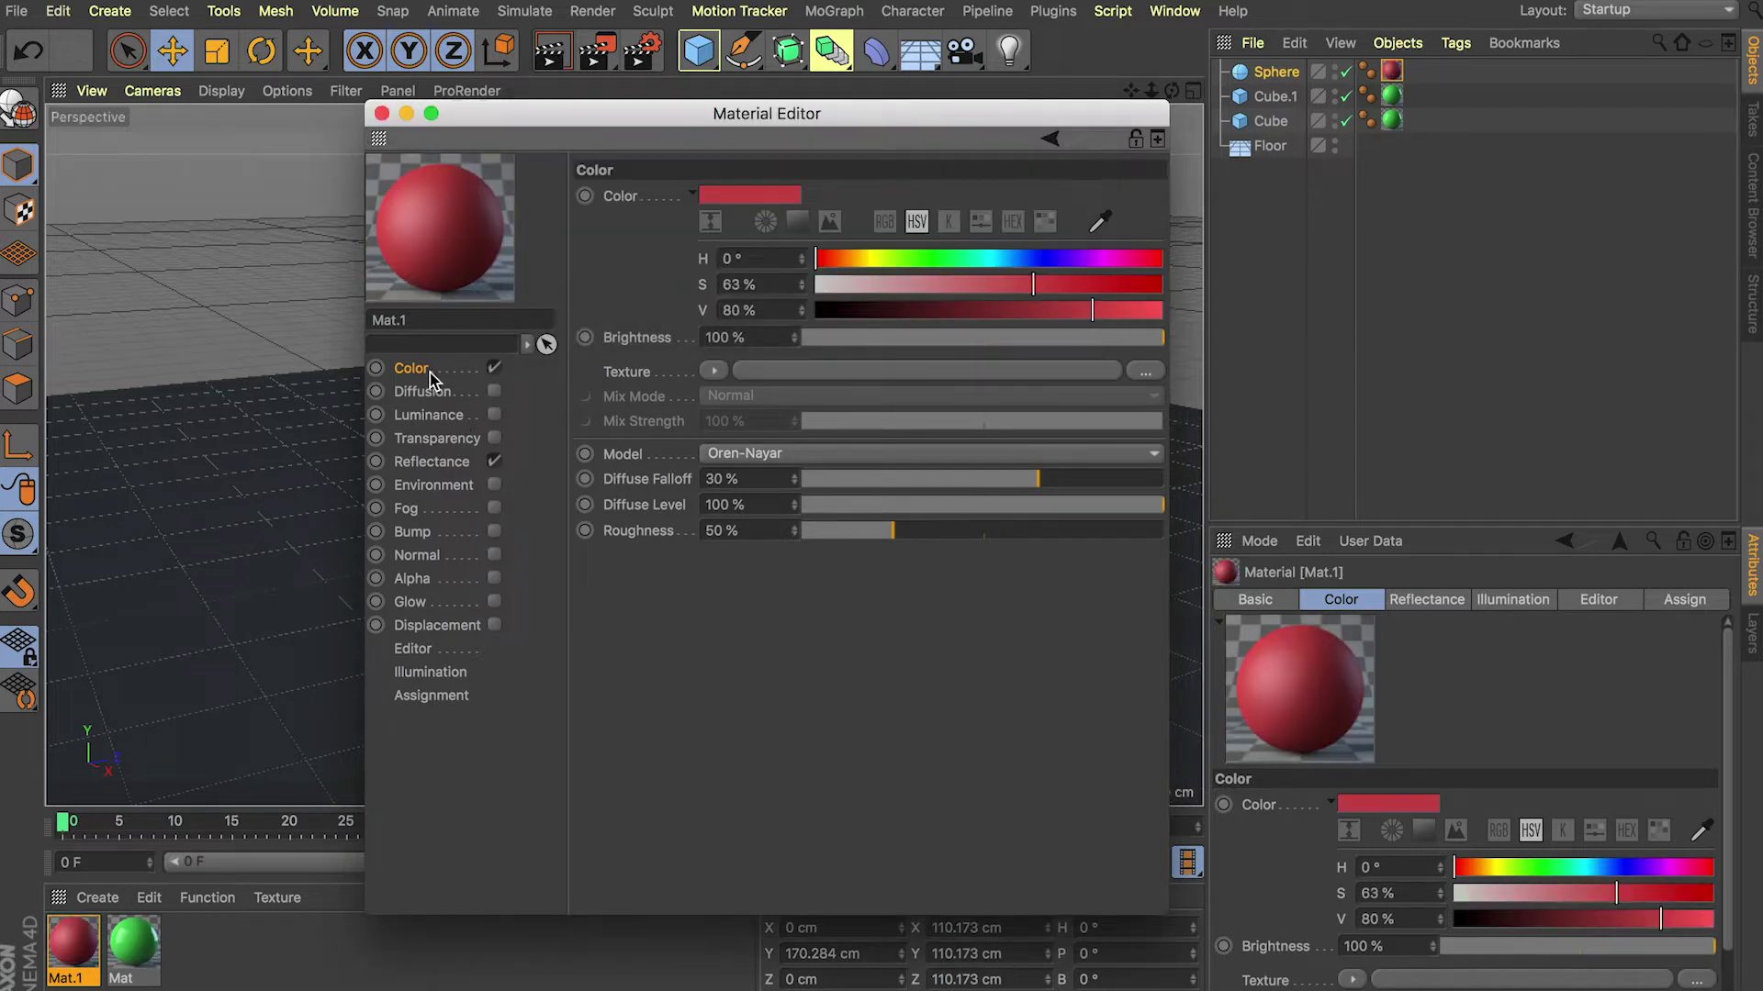
Step: Widen the specular to about 70% and add a GGX Additive reflection layer at 10%
click(440, 464)
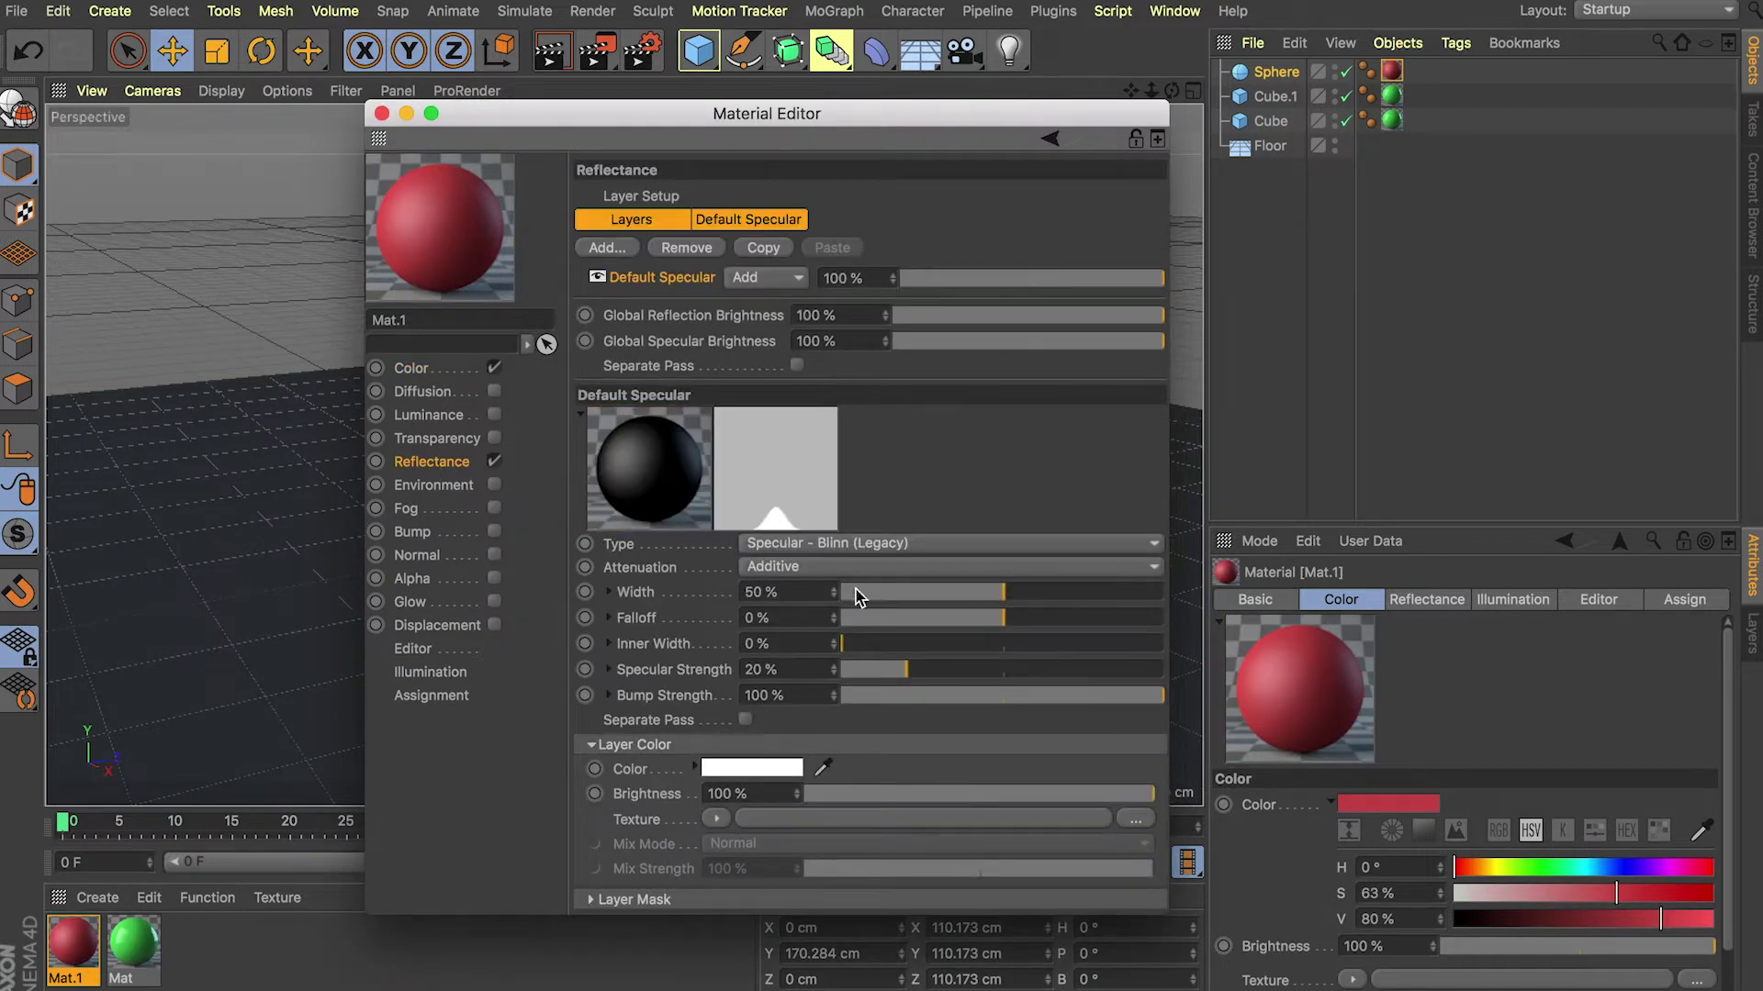
drag(1024, 606, 1071, 599)
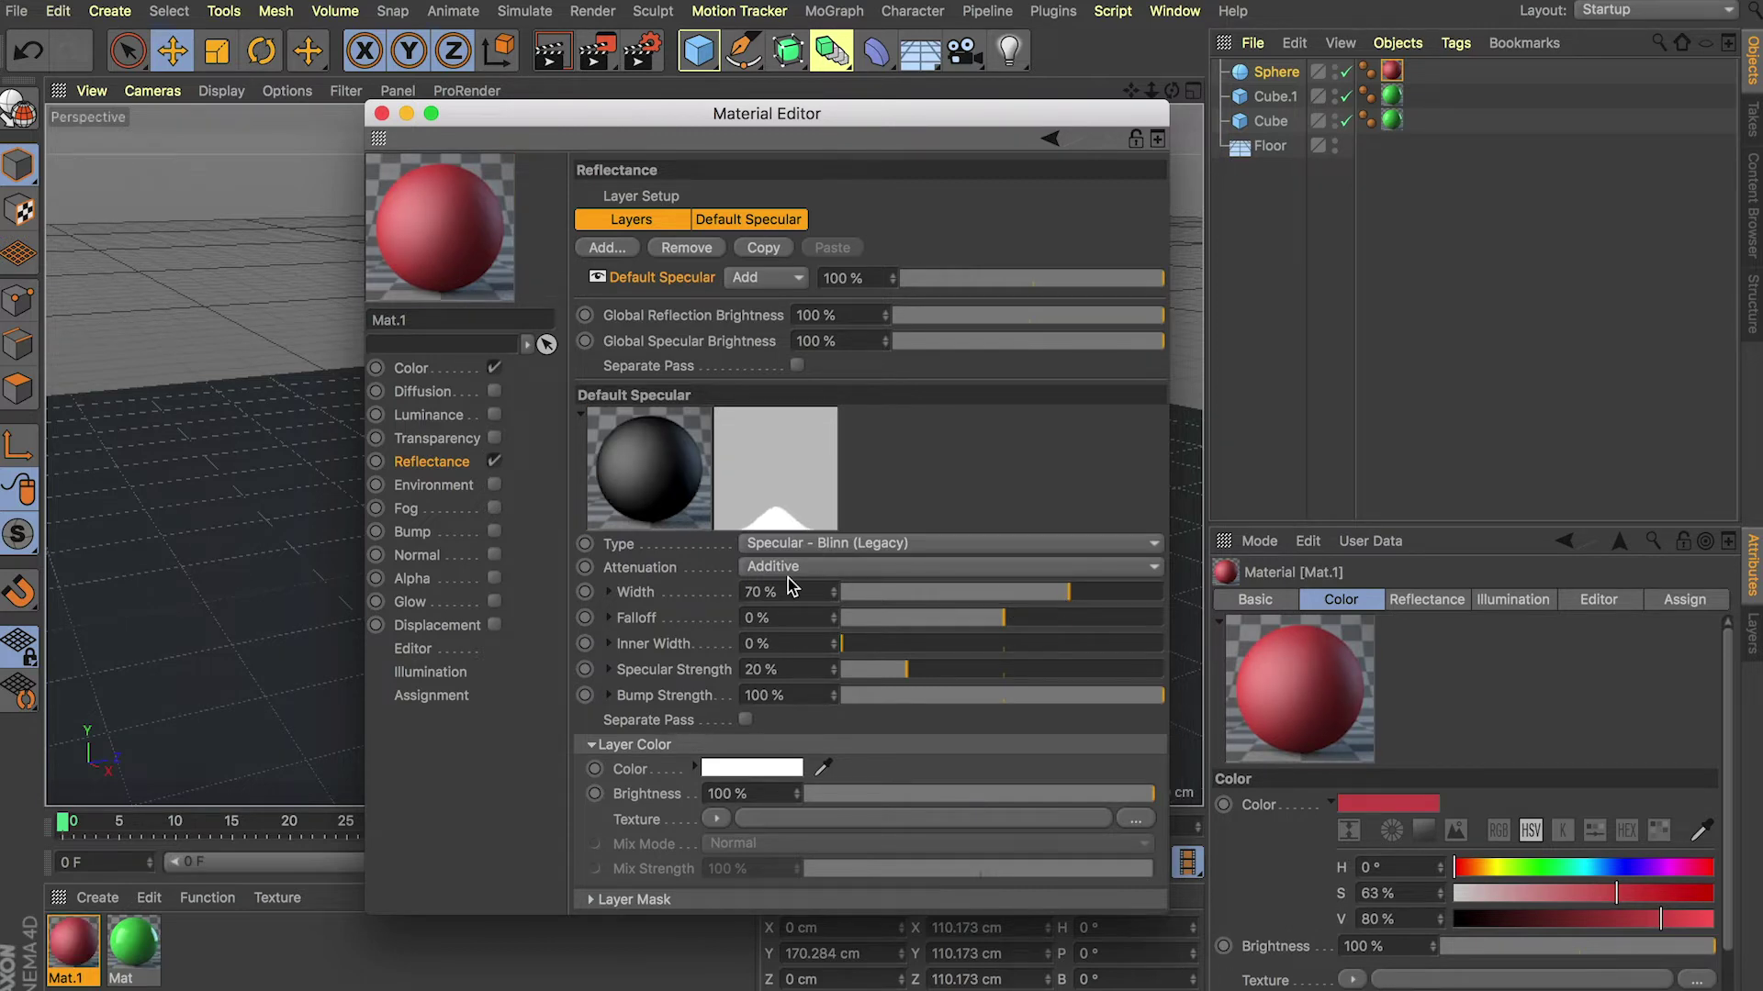
click(606, 248)
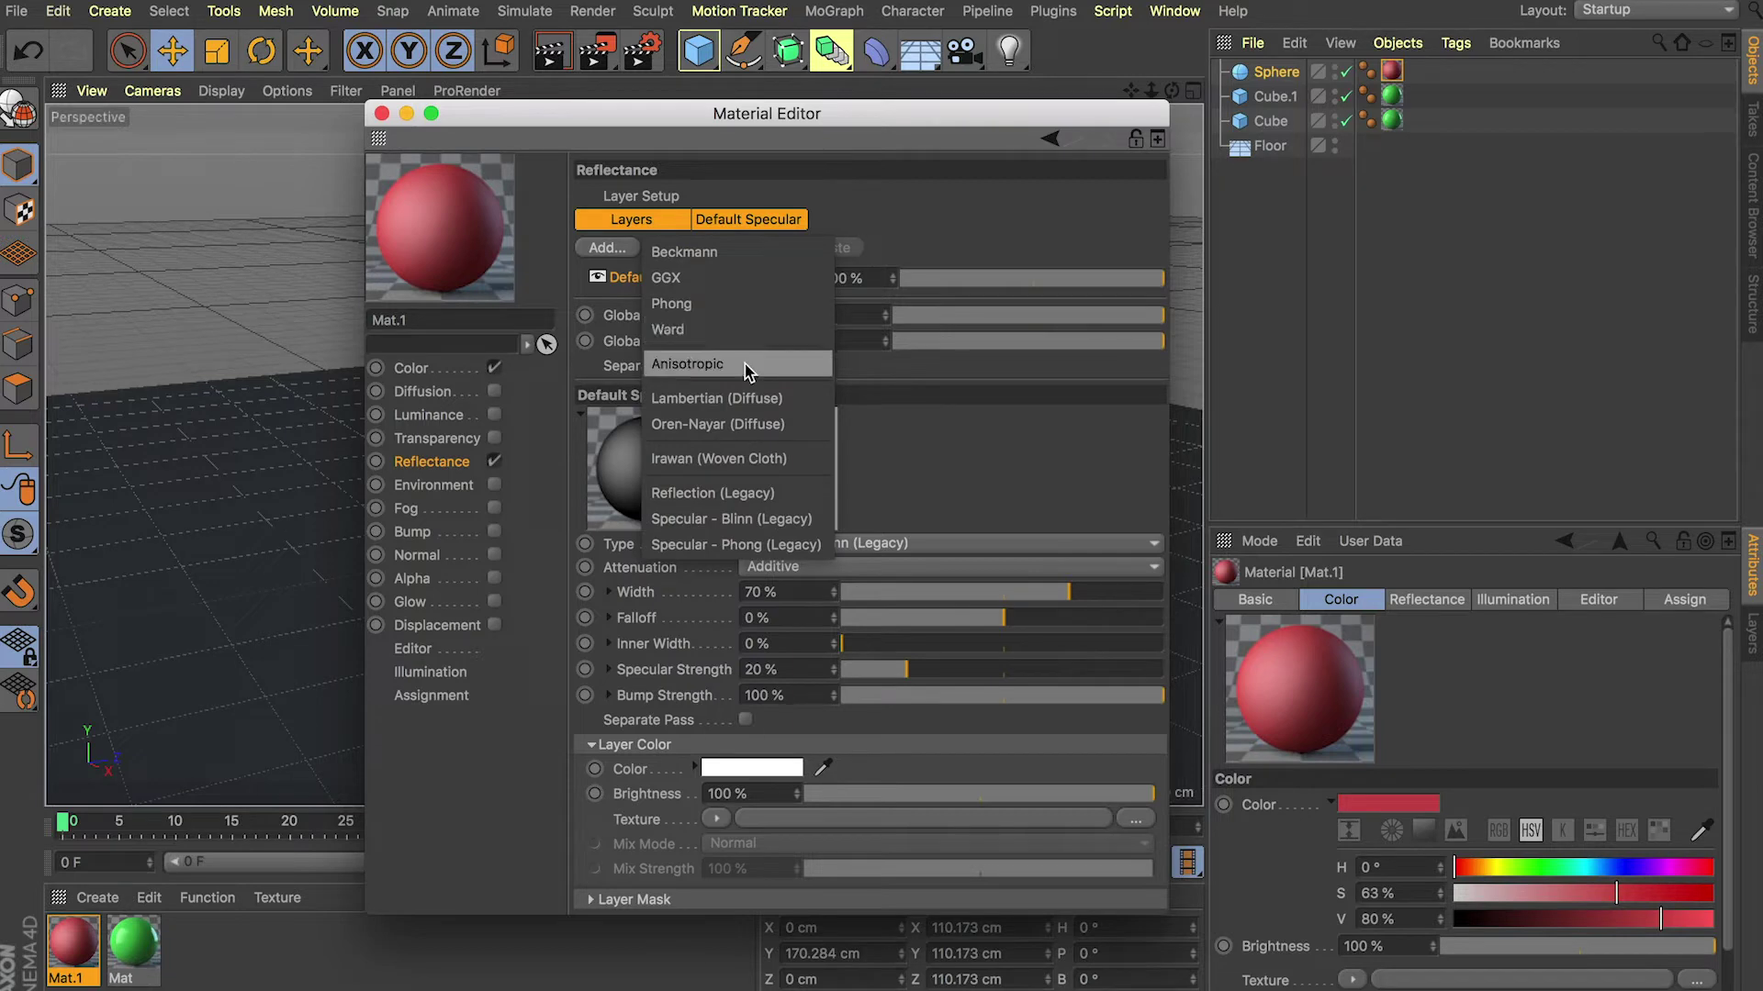
click(736, 283)
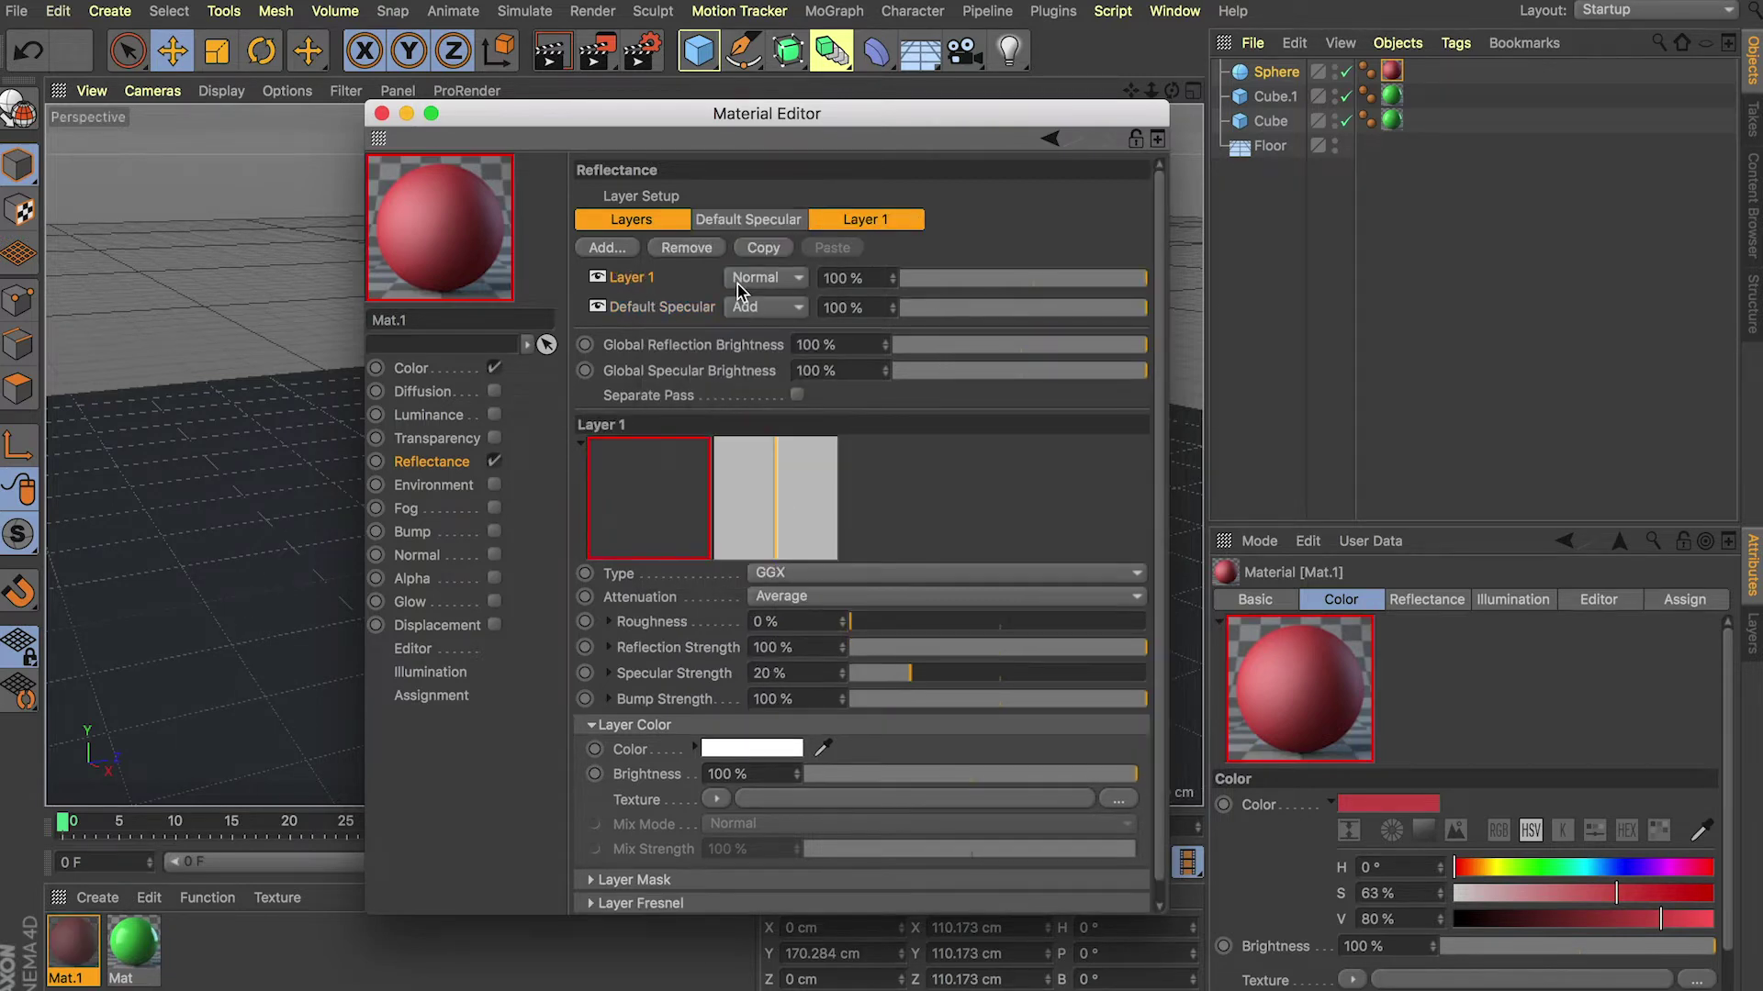
click(795, 599)
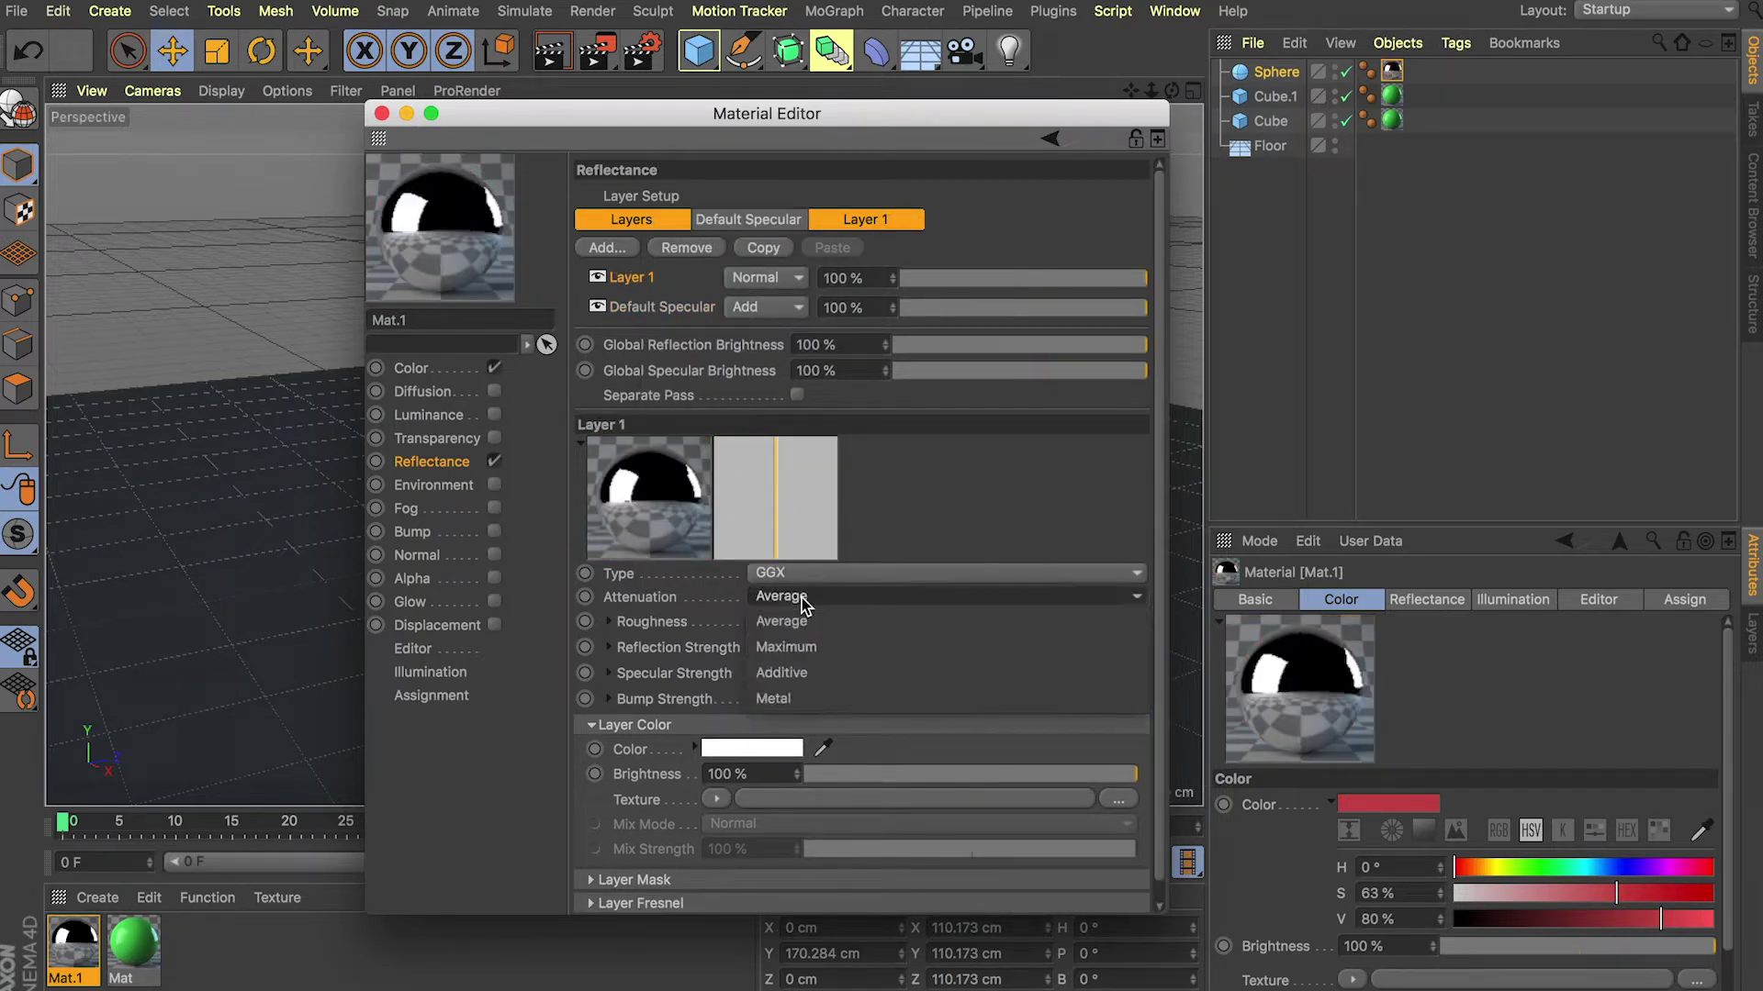
click(812, 671)
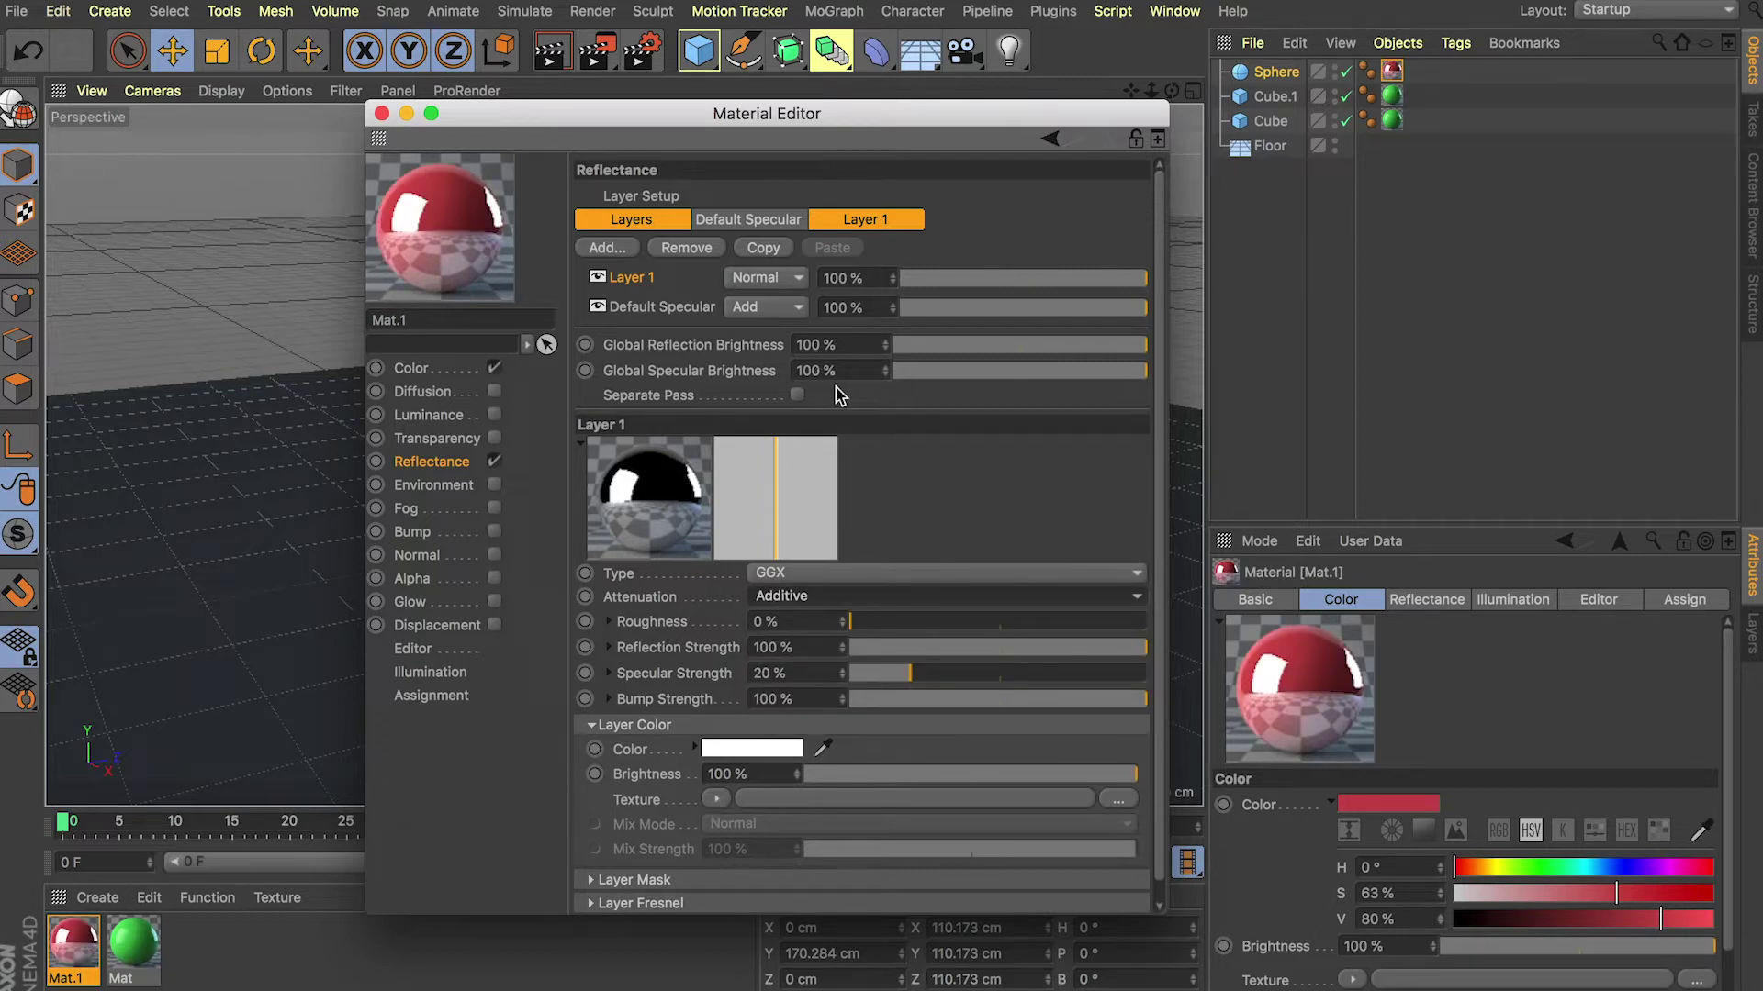
double_click(862, 278)
text(10)
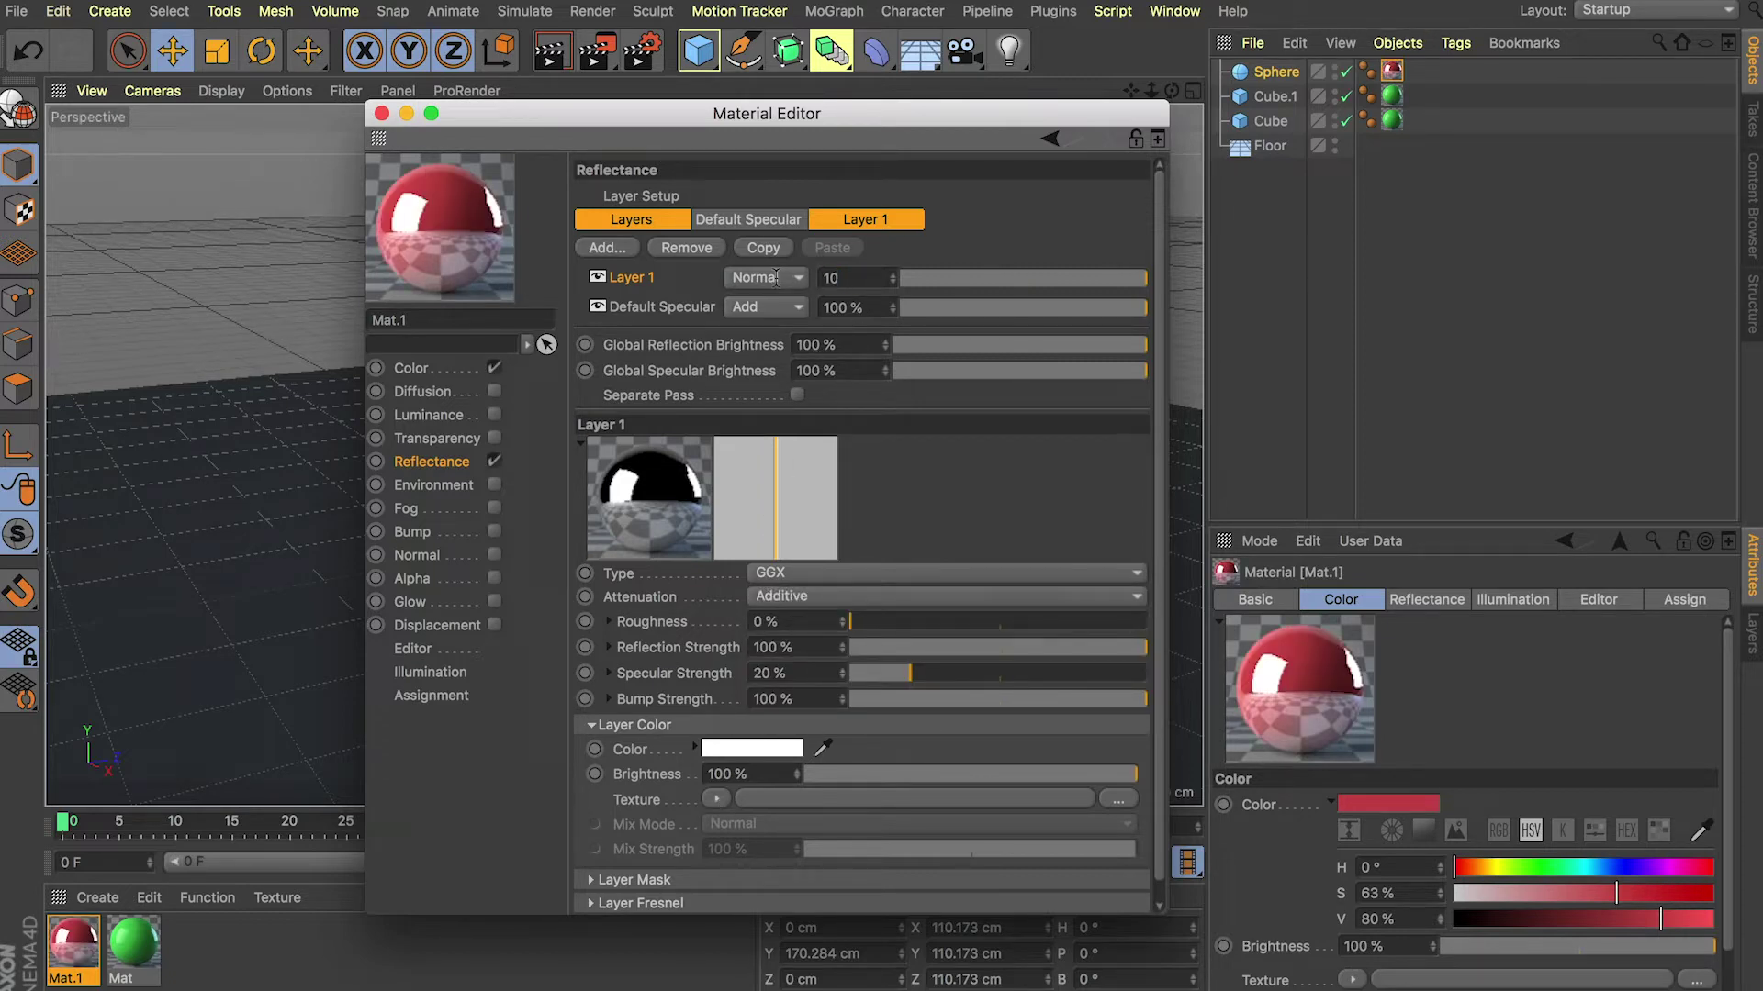
key(Return)
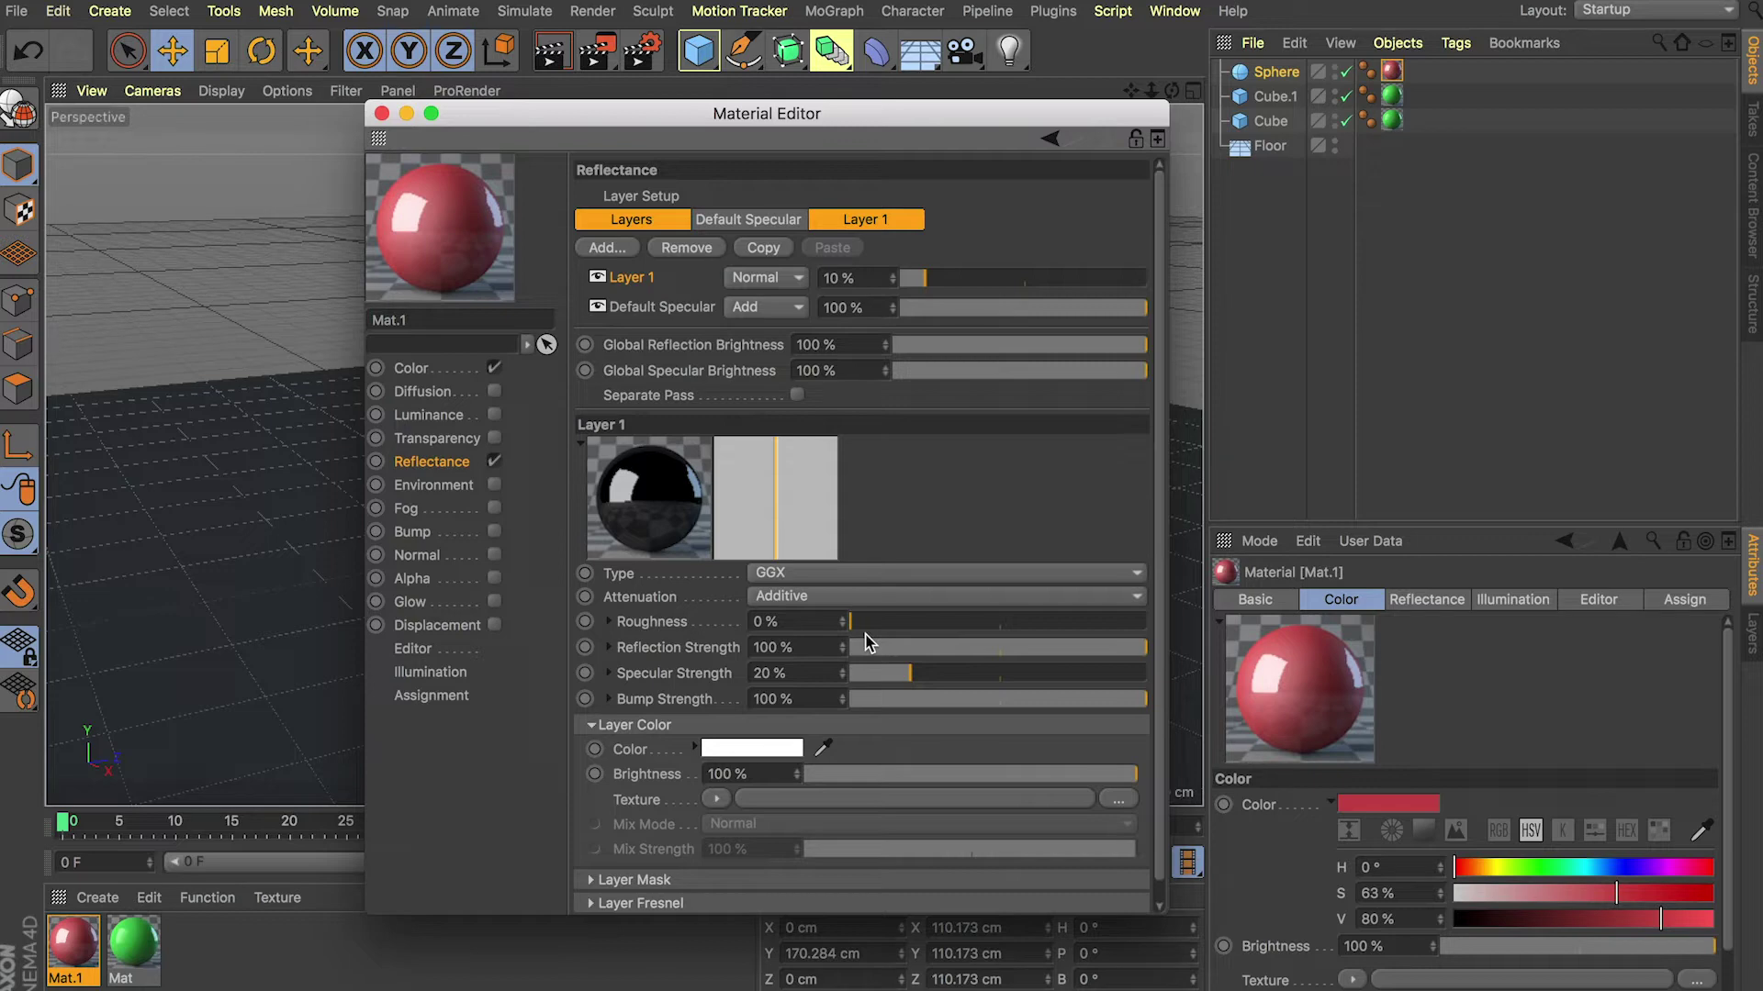
click(382, 114)
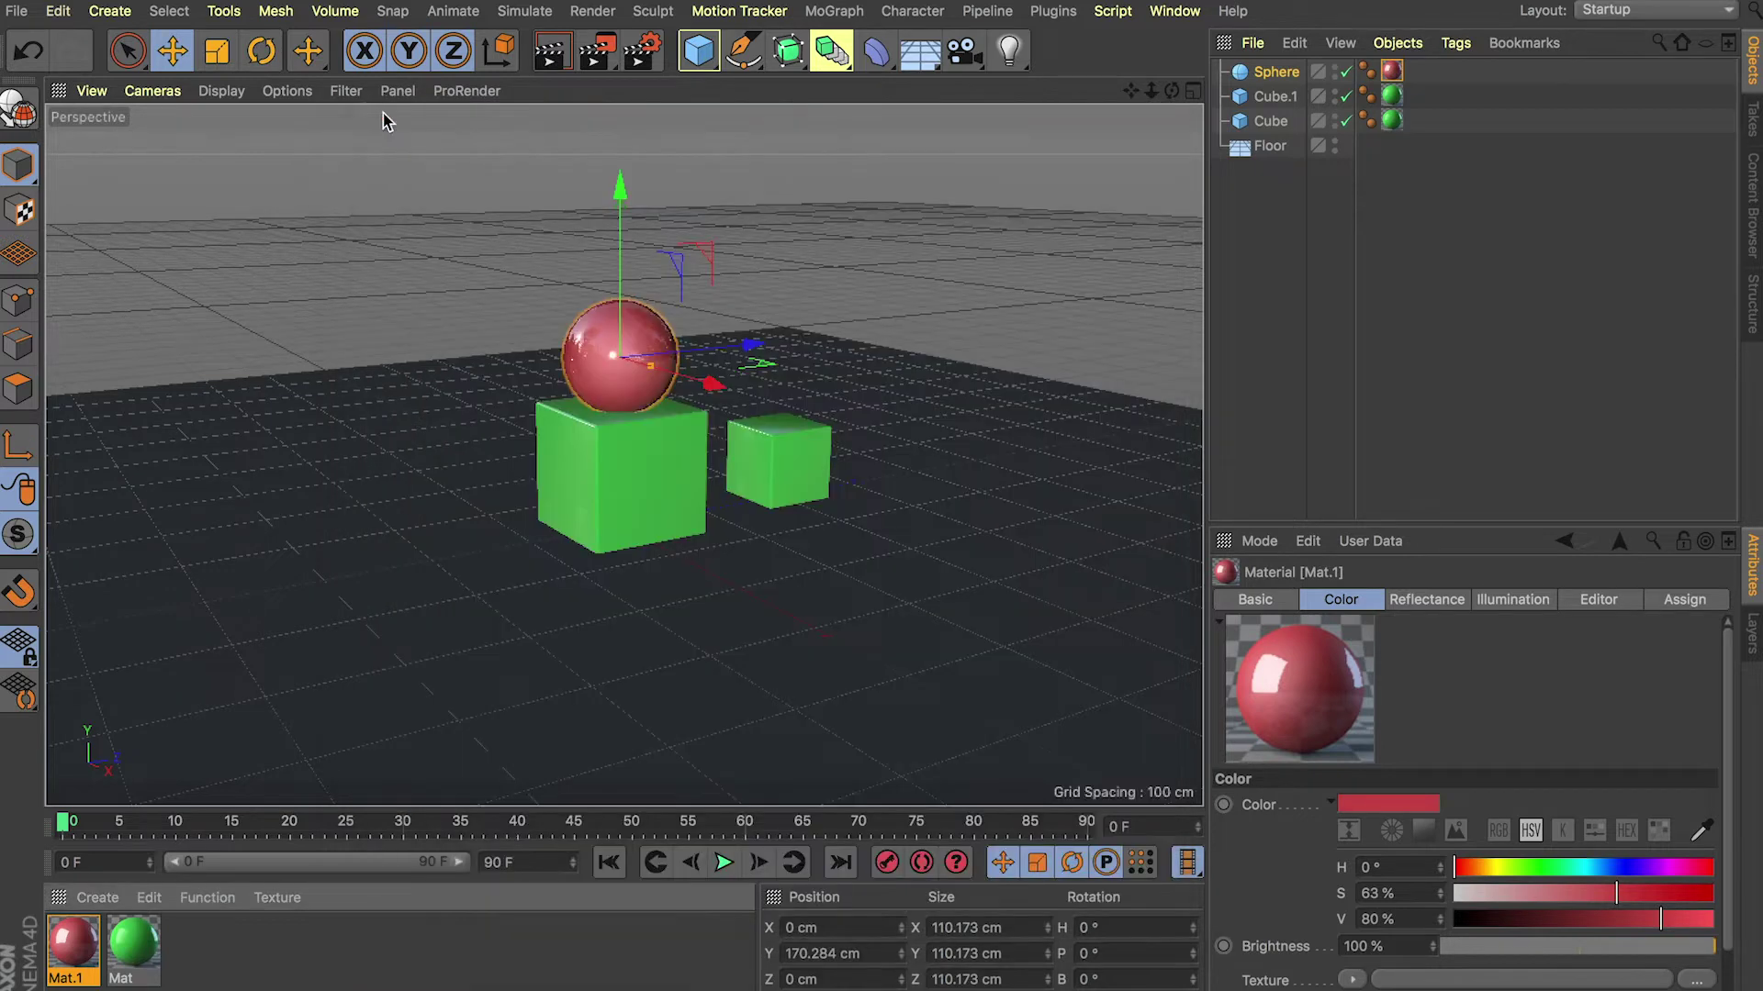
Step: Add a Sky object, then render a test image of the sphere and cubes in the Picture Viewer
click(919, 53)
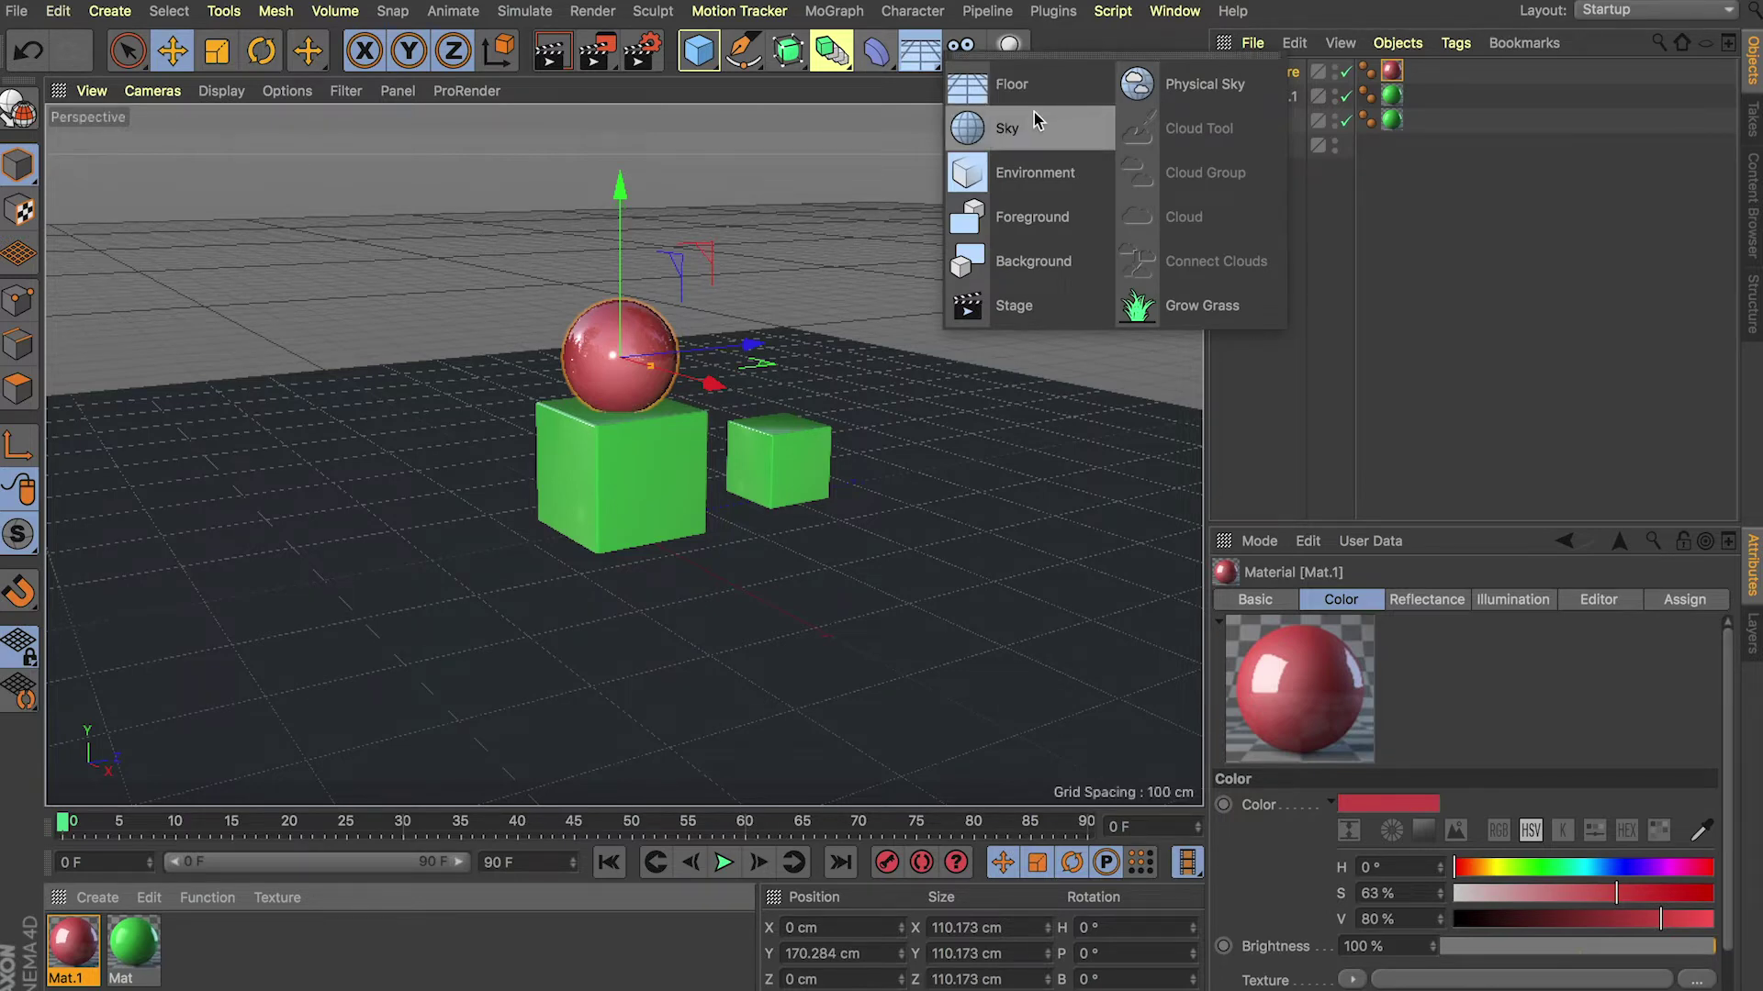
click(1007, 128)
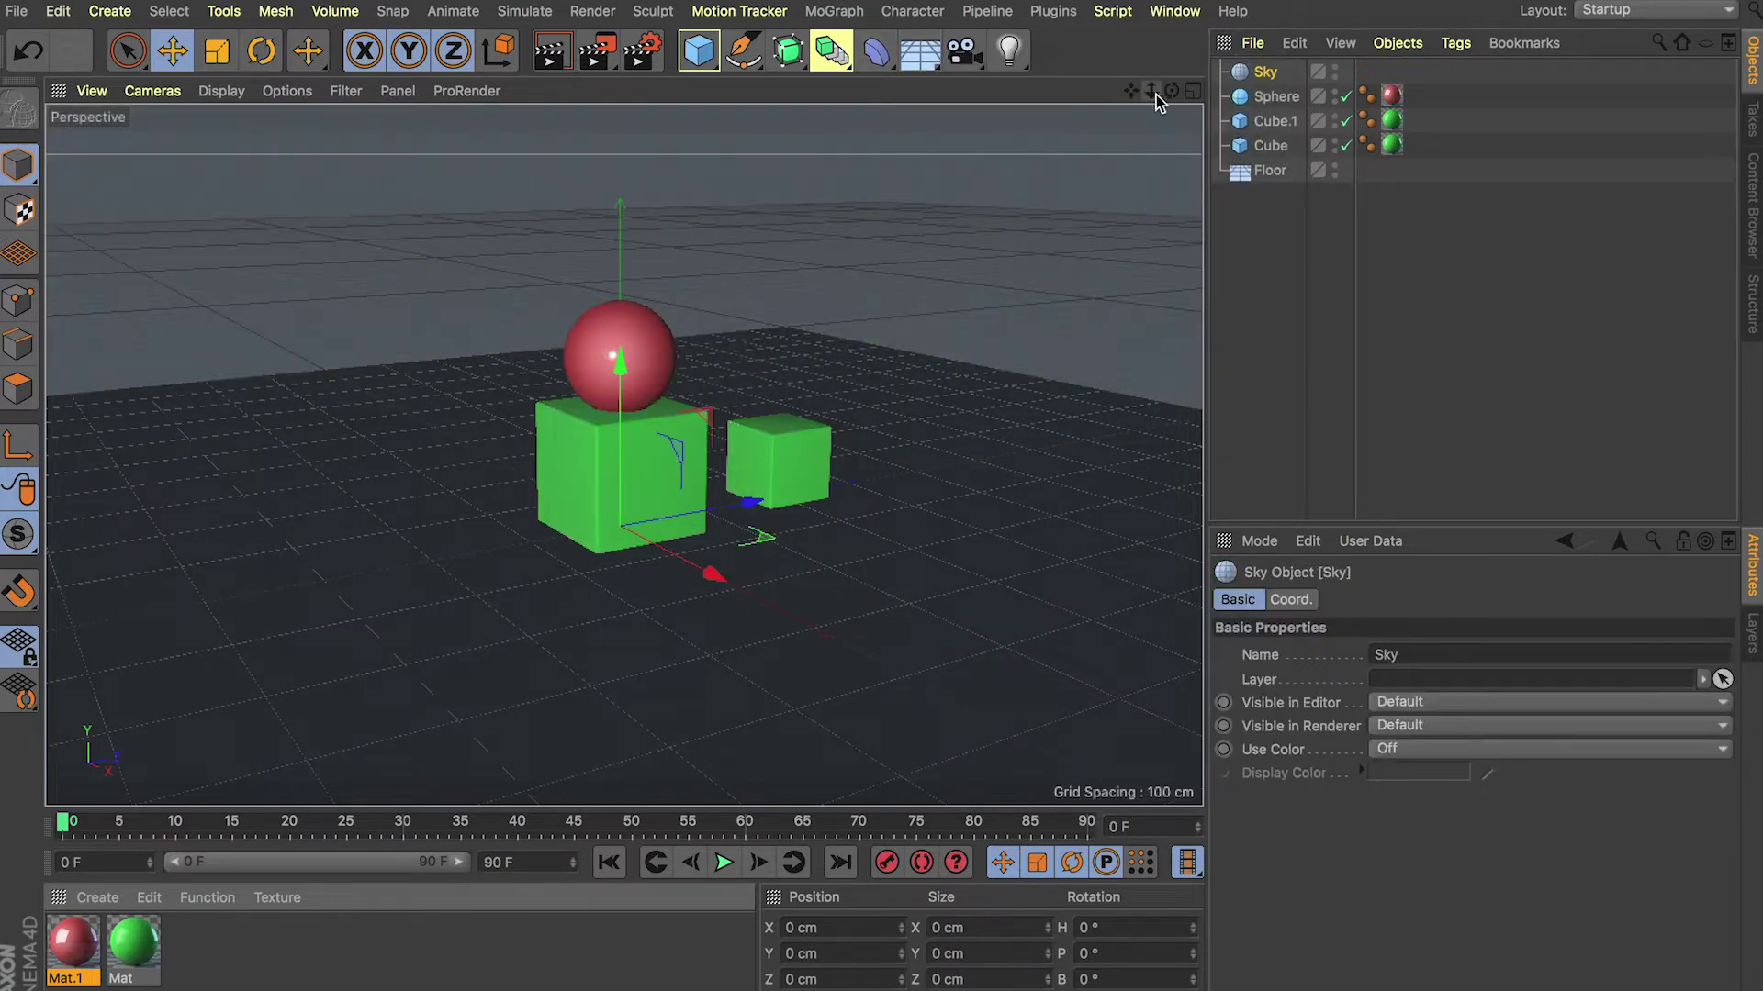
mouse_move(1171, 90)
mouse_down()
mouse_move(1172, 64)
mouse_move(1184, 101)
mouse_move(1188, 73)
mouse_move(1169, 87)
mouse_up()
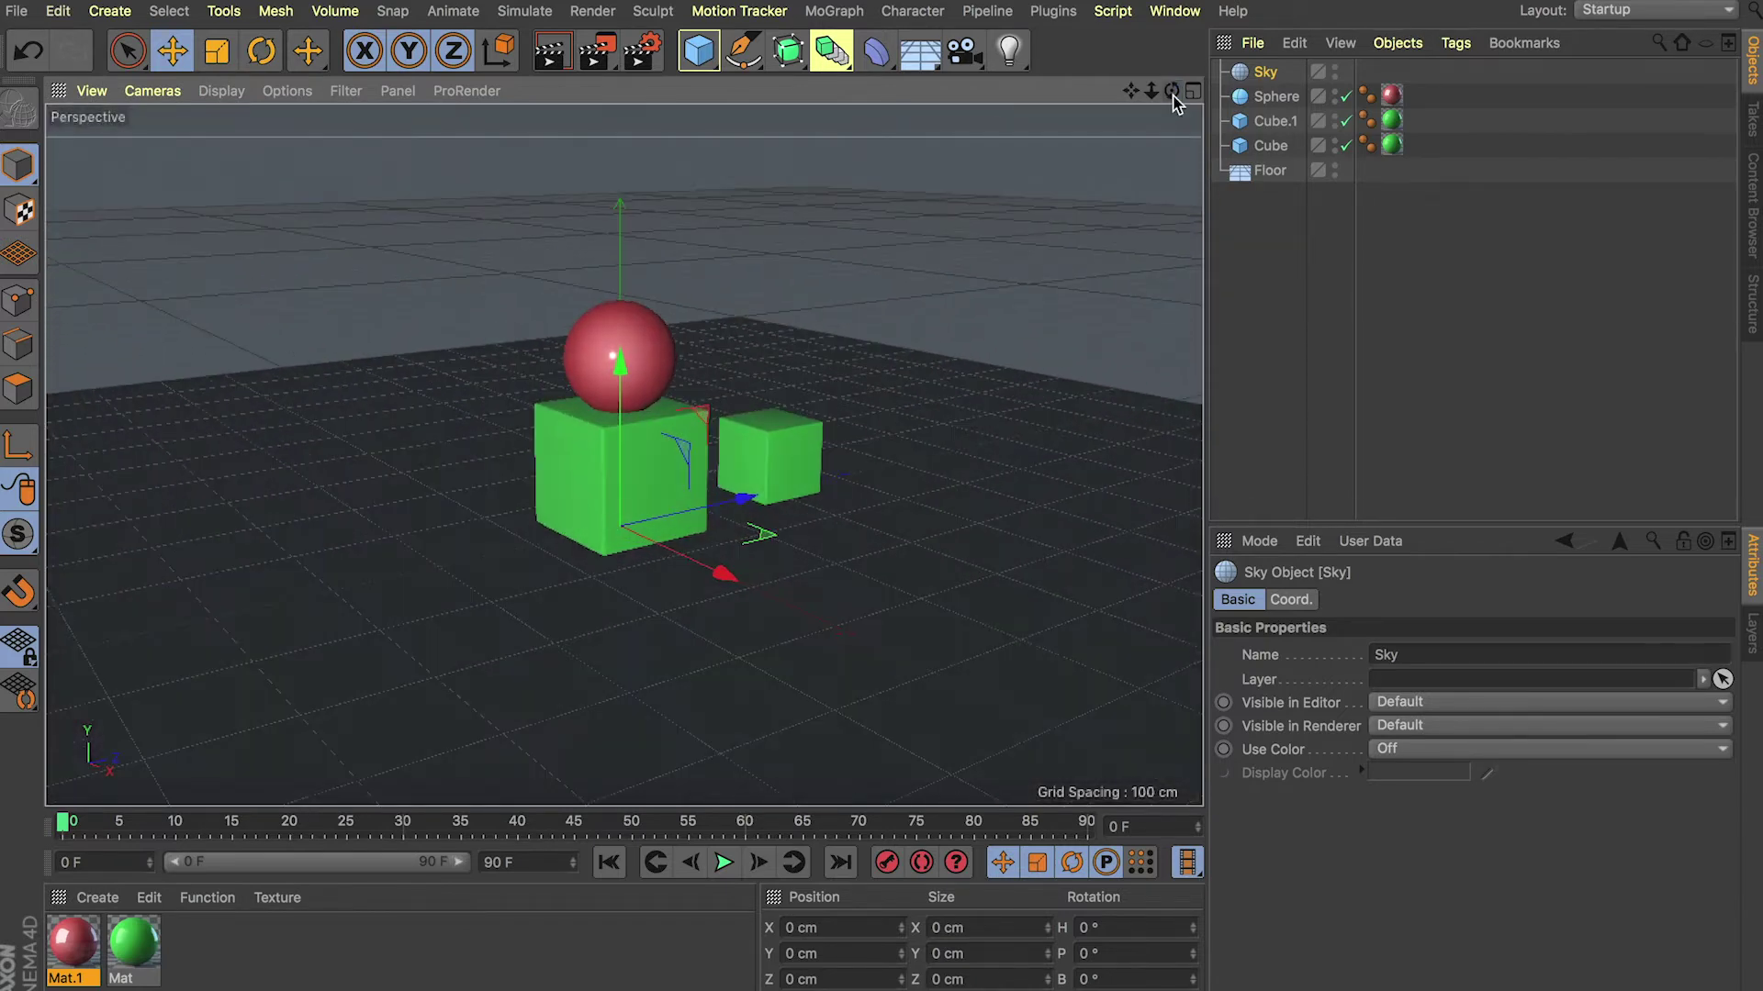
click(605, 57)
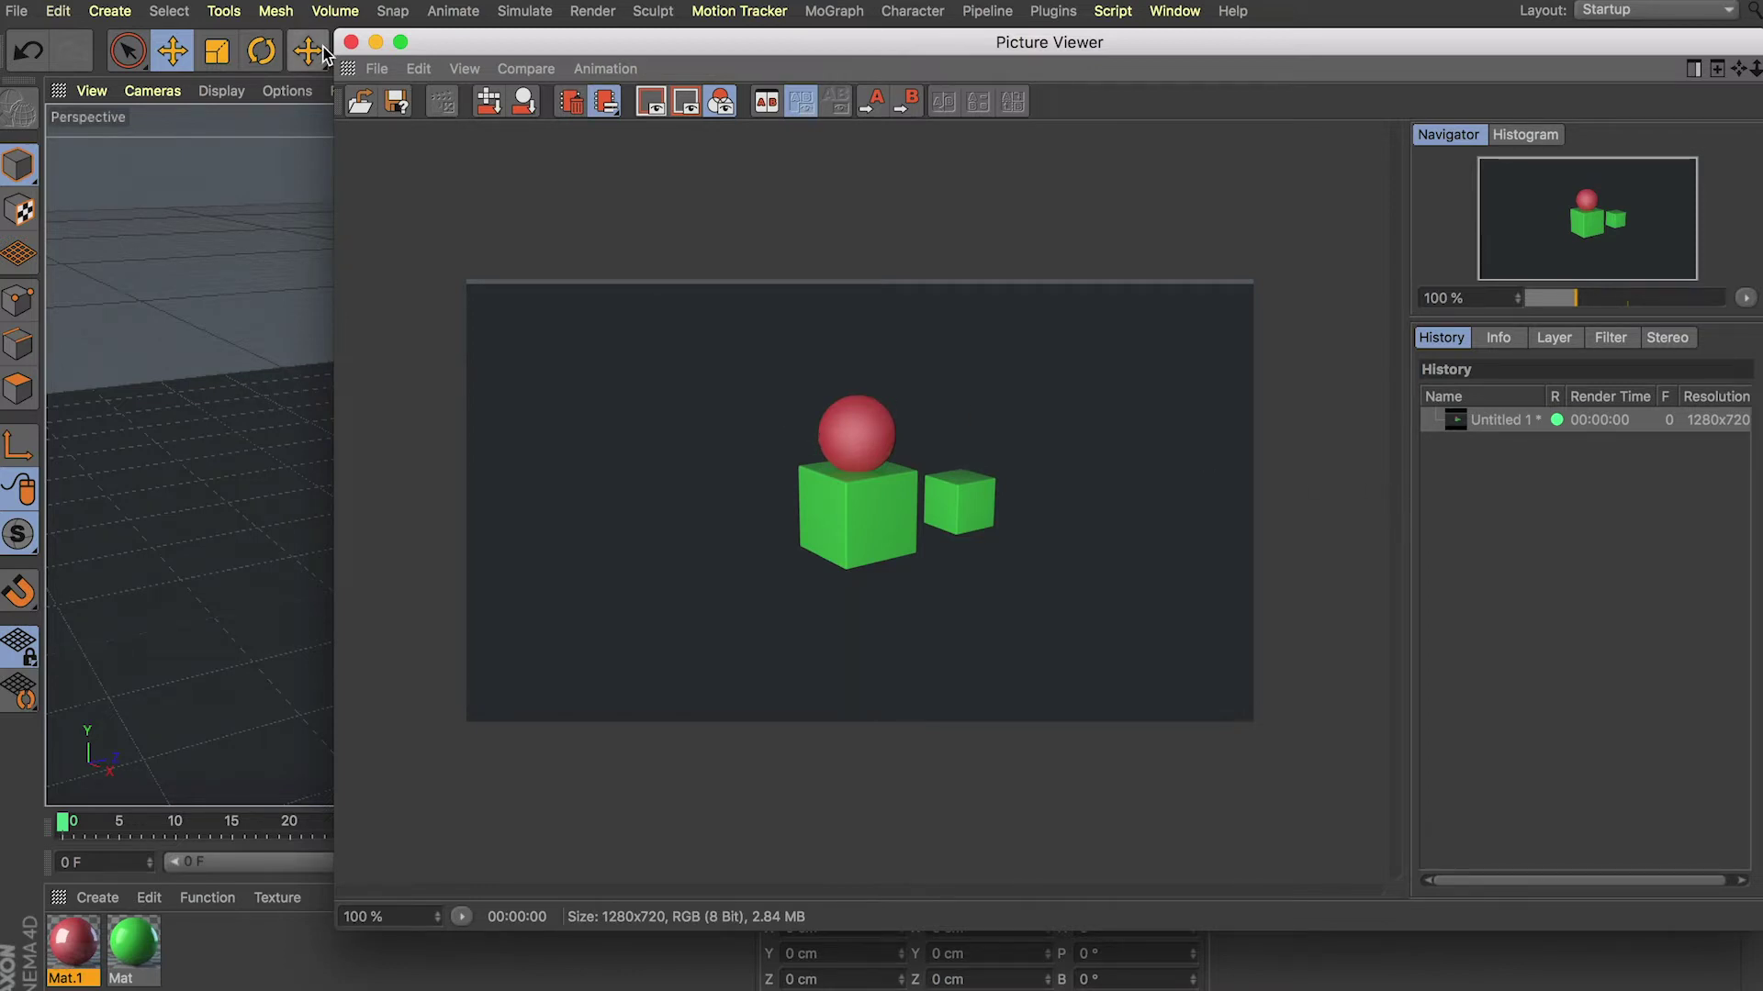
click(350, 41)
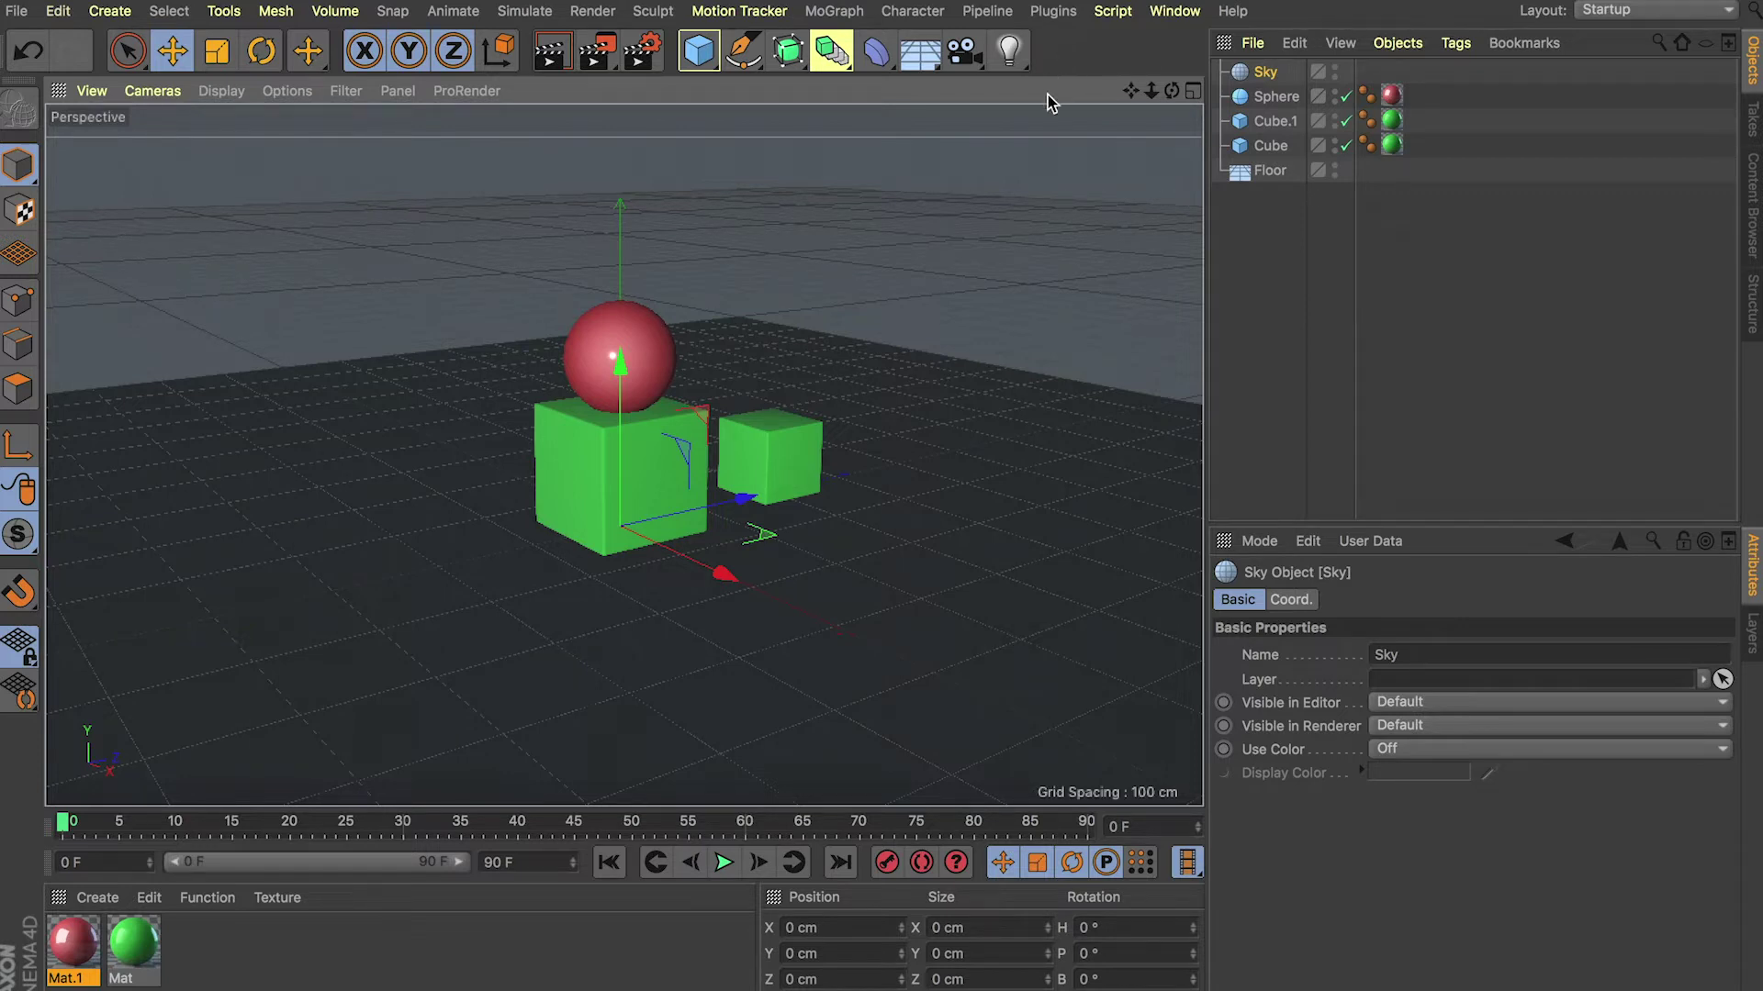
Step: Switch to the Physical renderer and add Global Illumination with the Exterior - Preview preset
click(640, 52)
click(797, 111)
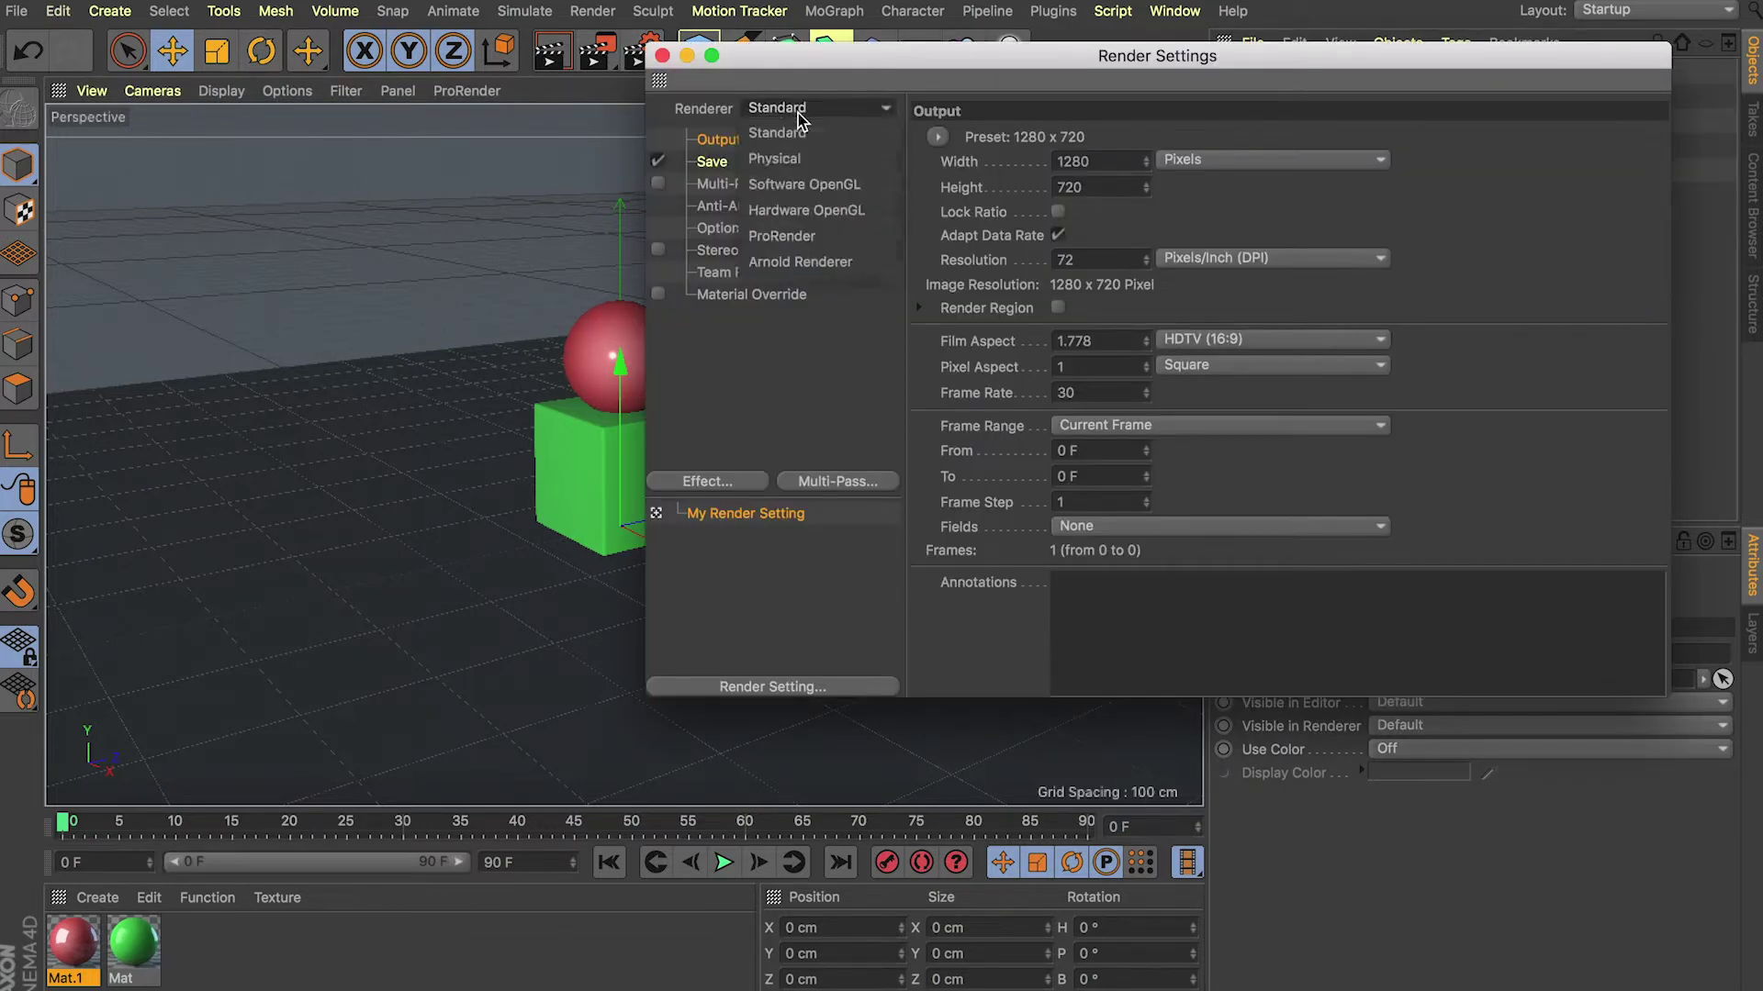
click(774, 158)
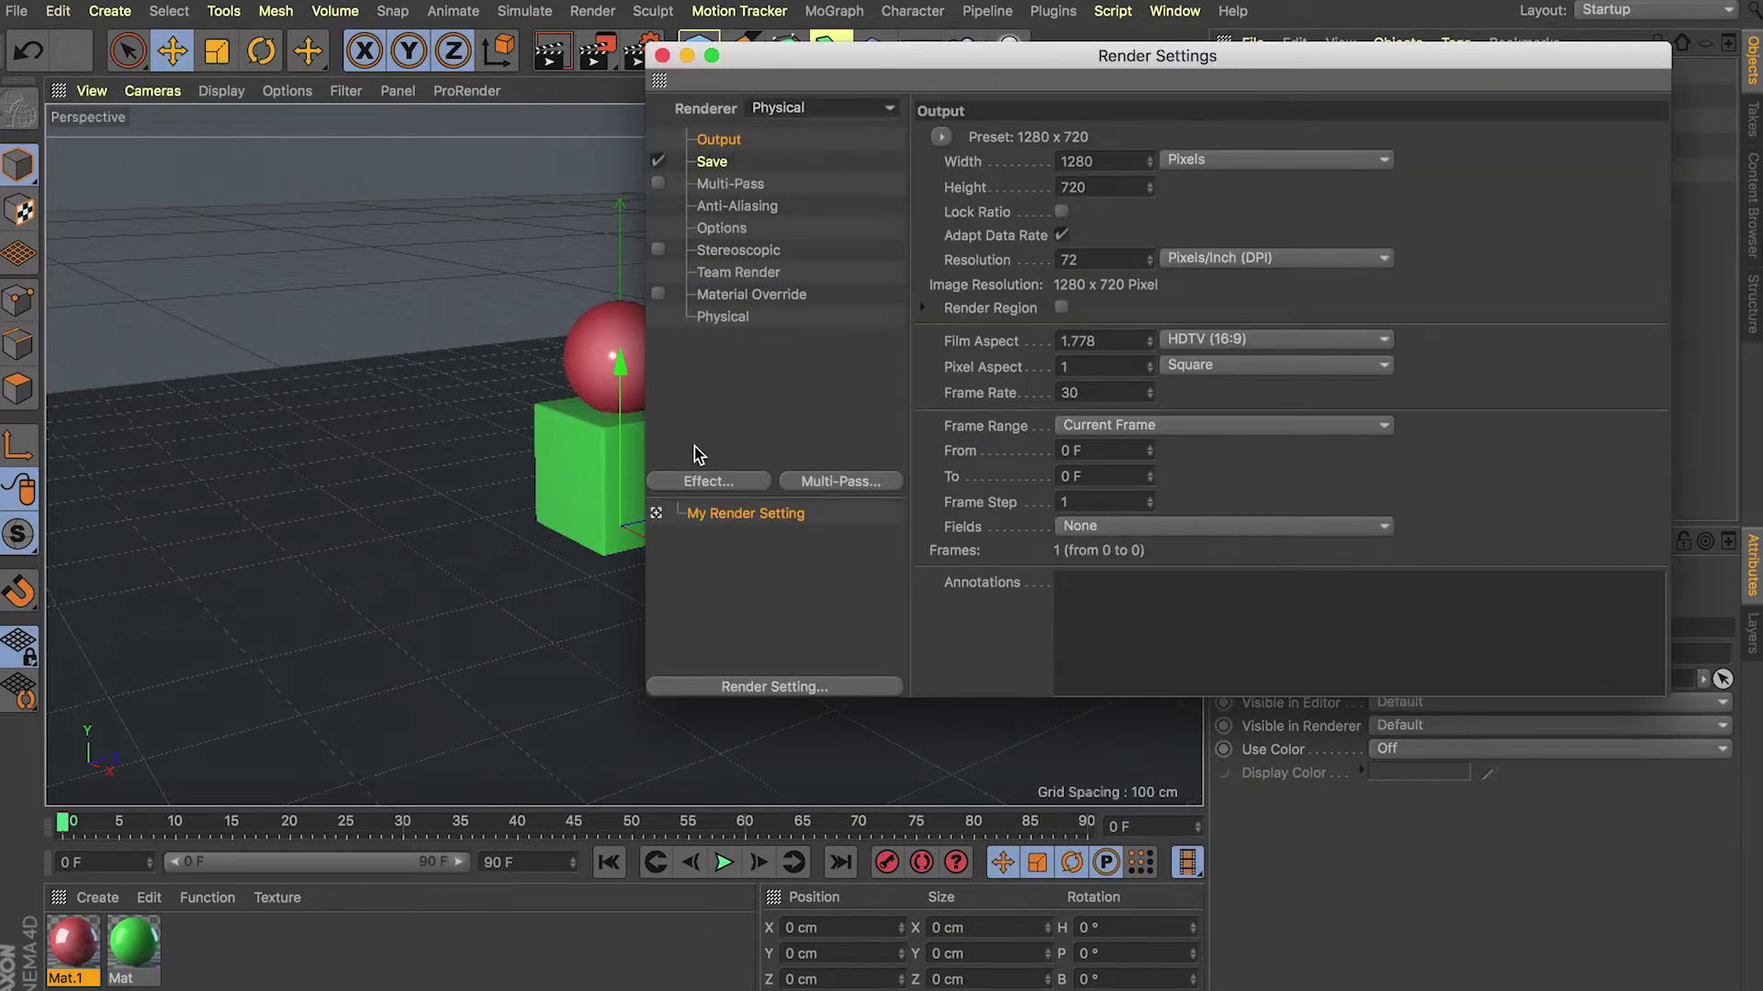
click(725, 482)
click(843, 699)
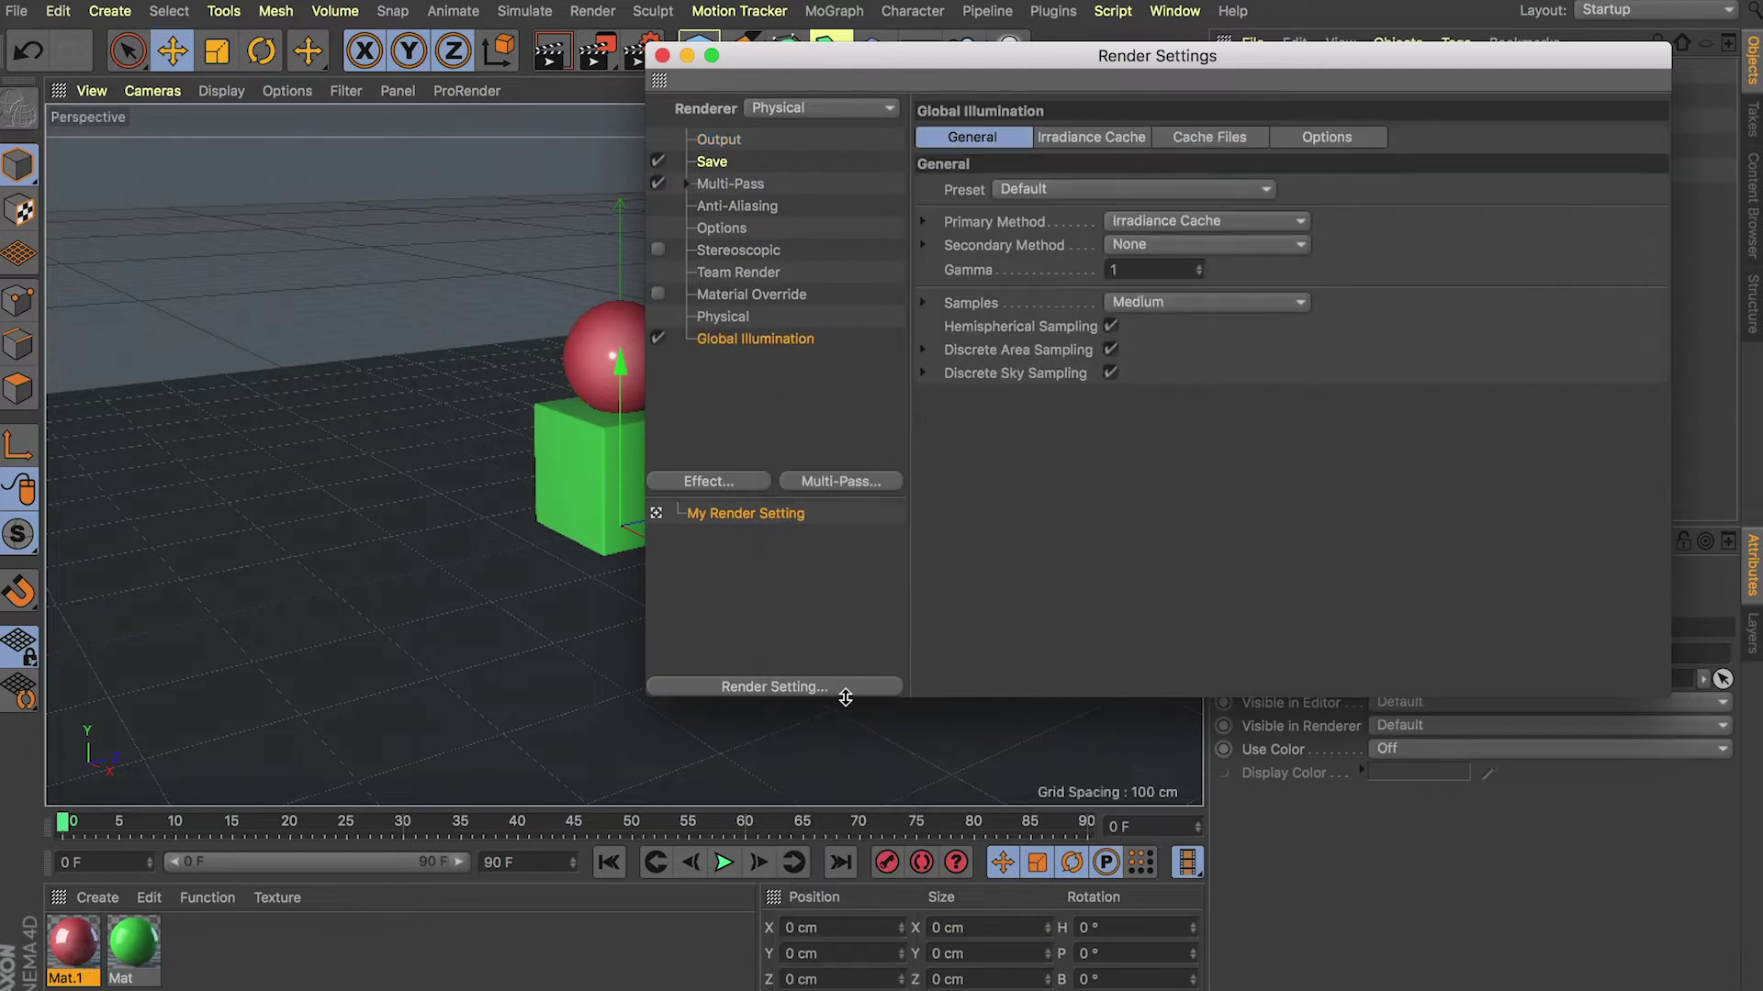
click(1082, 191)
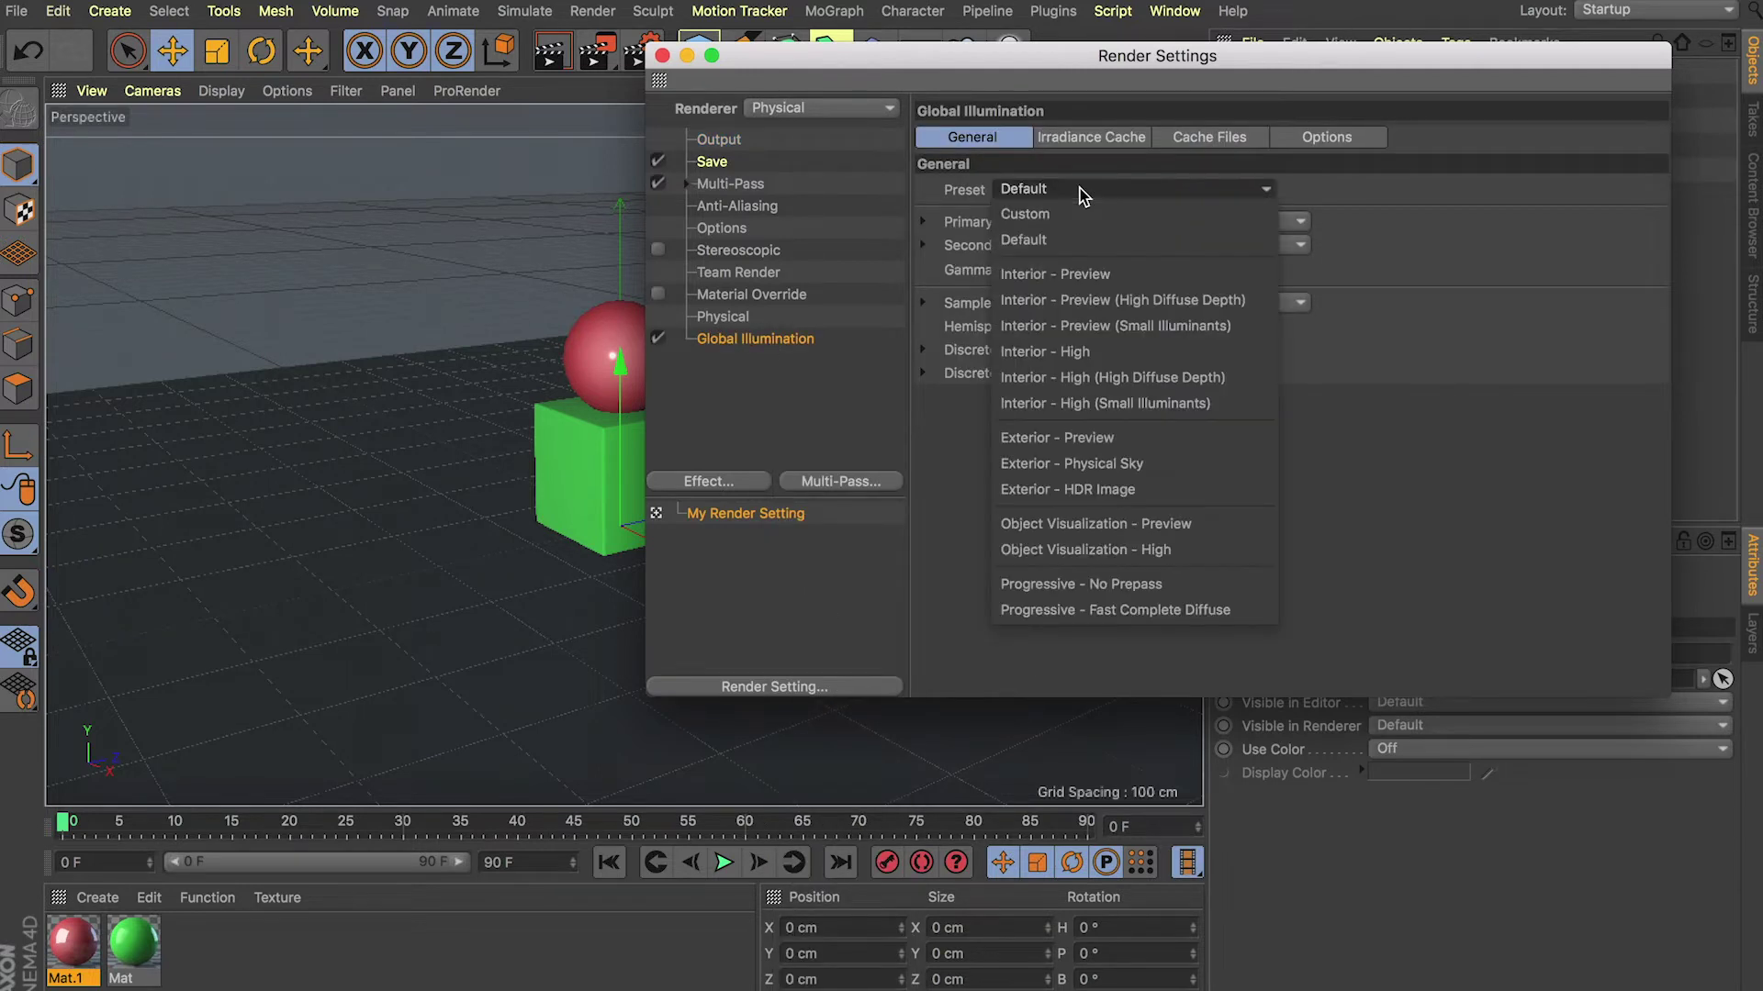
click(1125, 438)
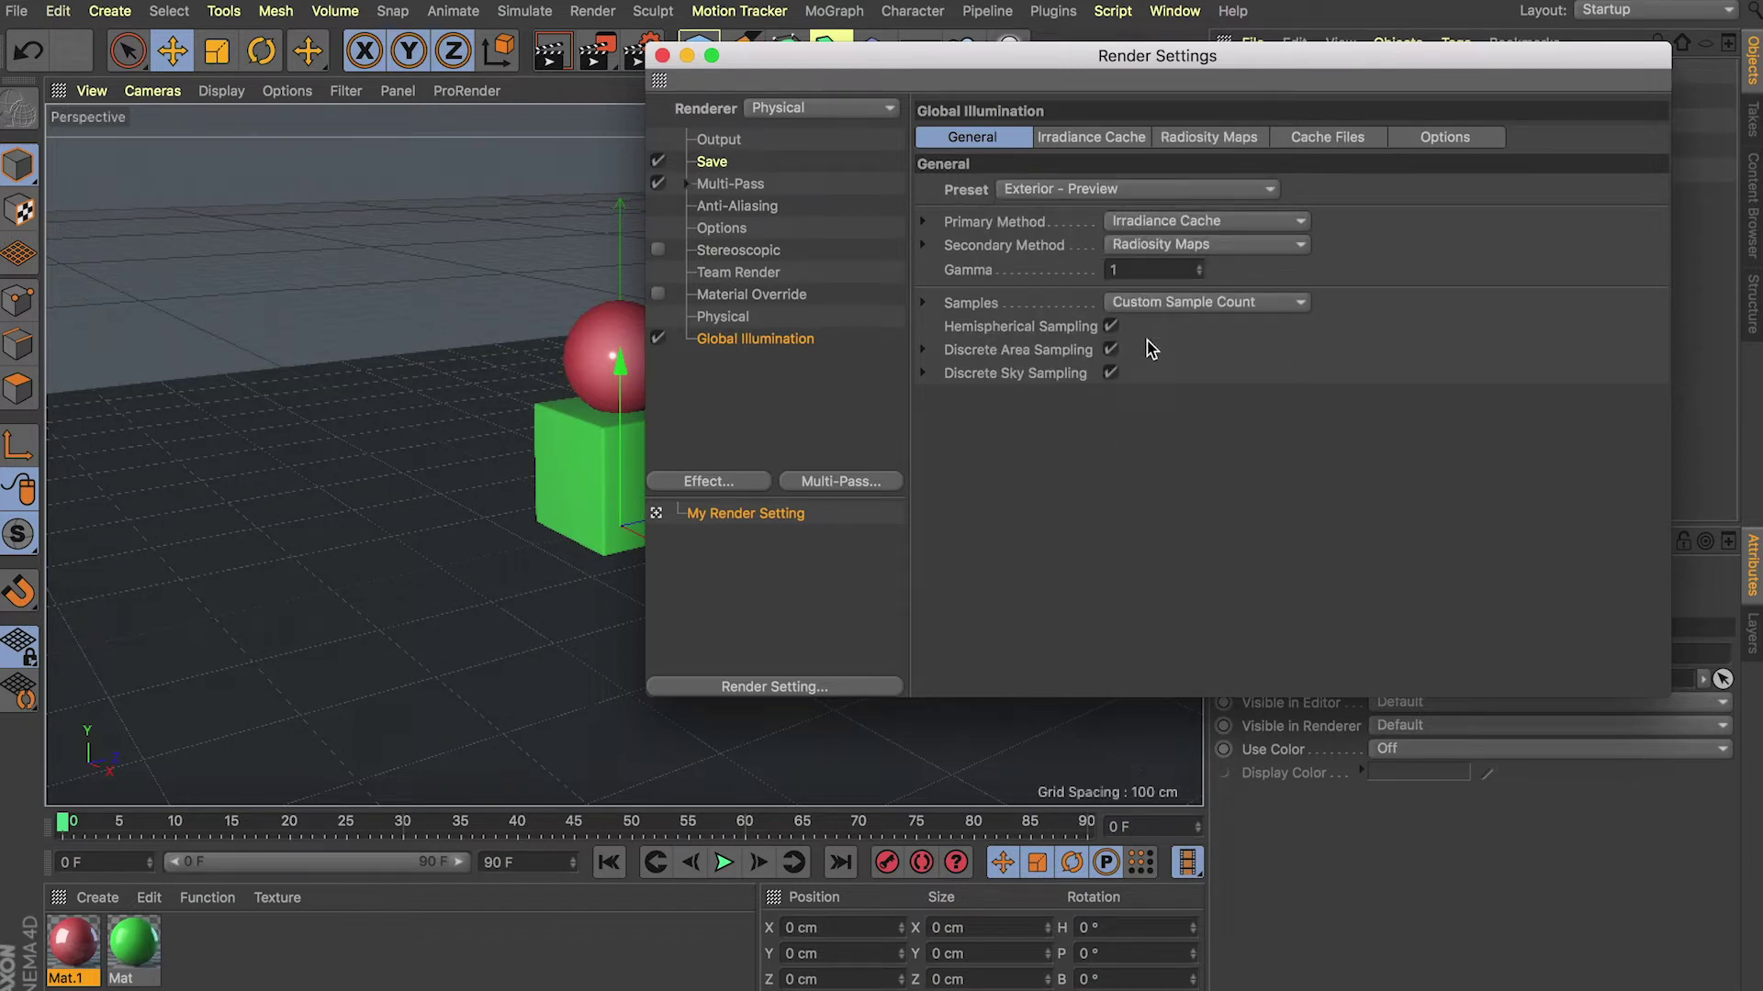
click(704, 484)
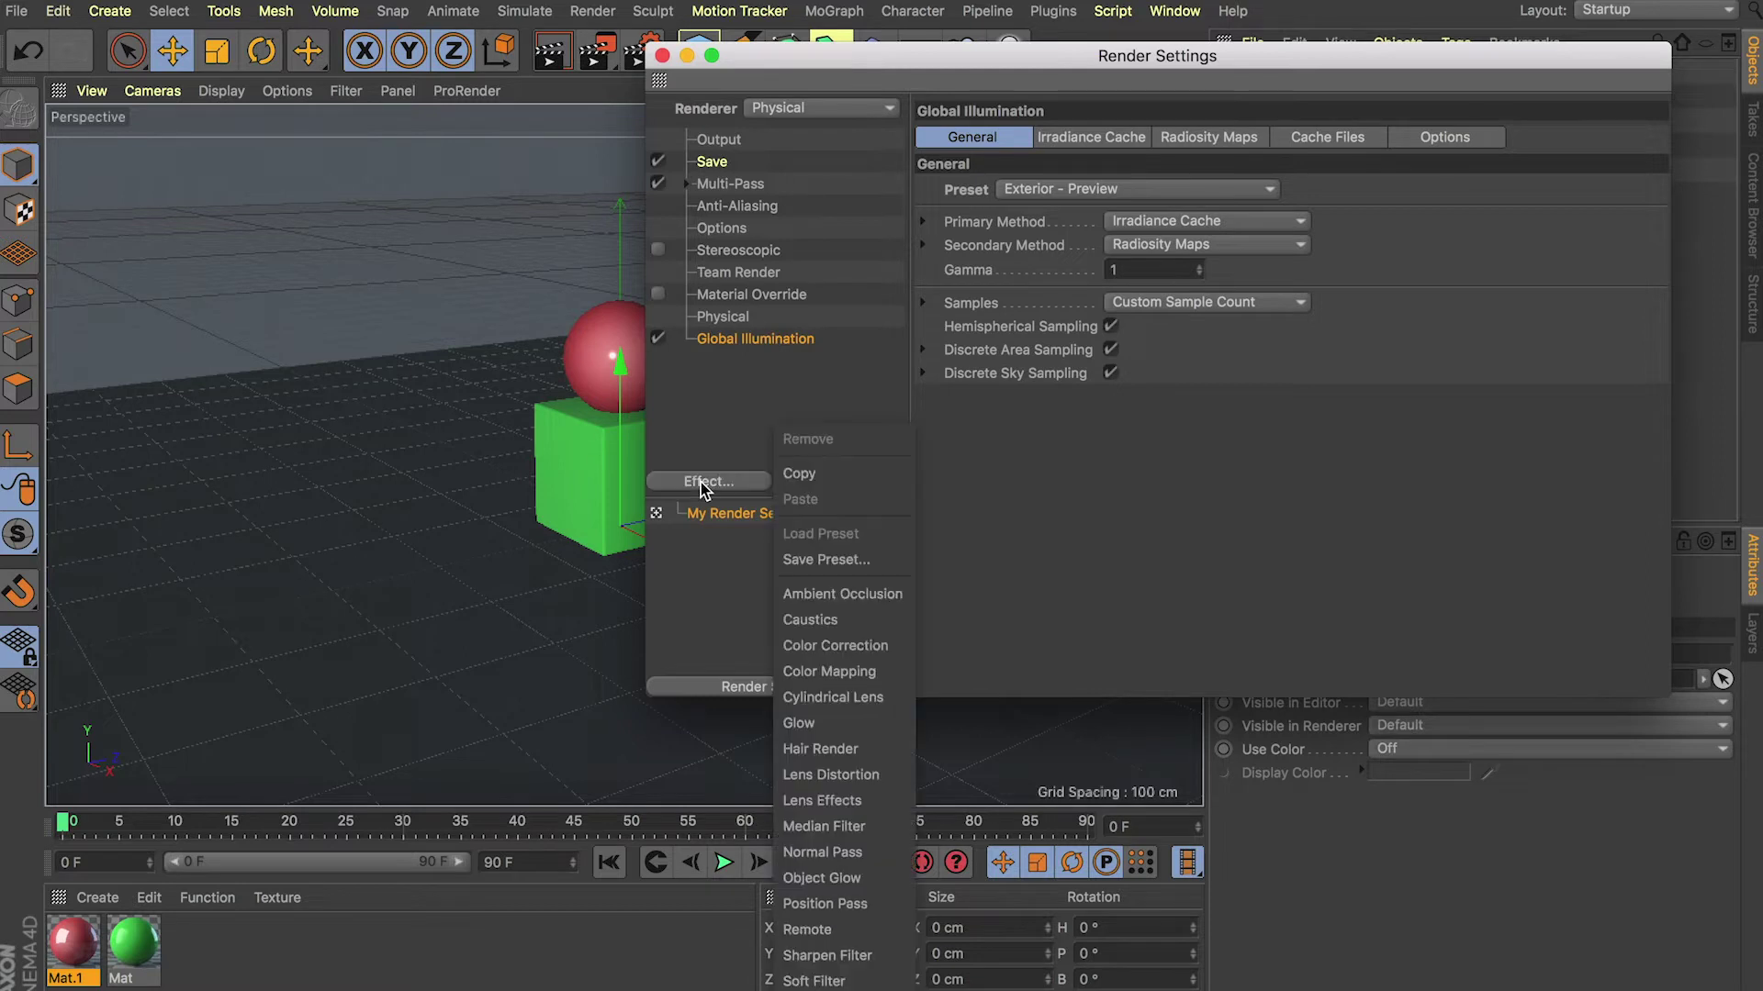
Step: Add Ambient Occlusion and set its maximum ray length to 200 cm
click(870, 597)
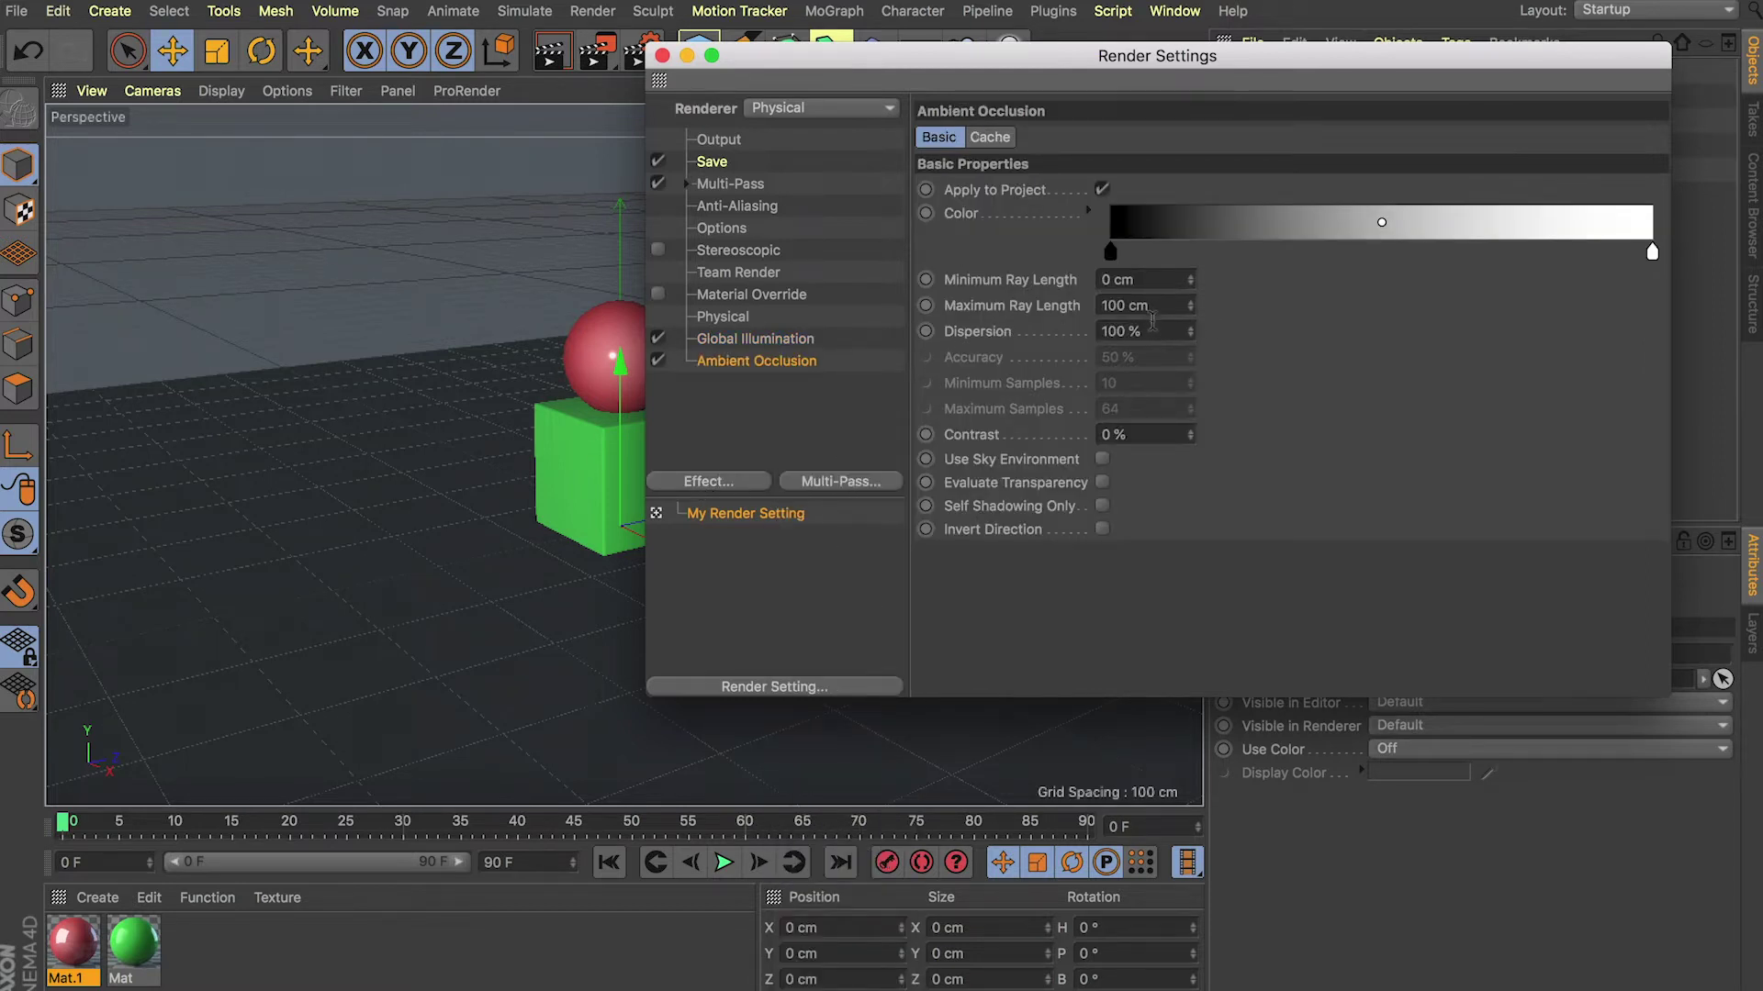
drag(1155, 308, 1034, 310)
text(200)
key(Return)
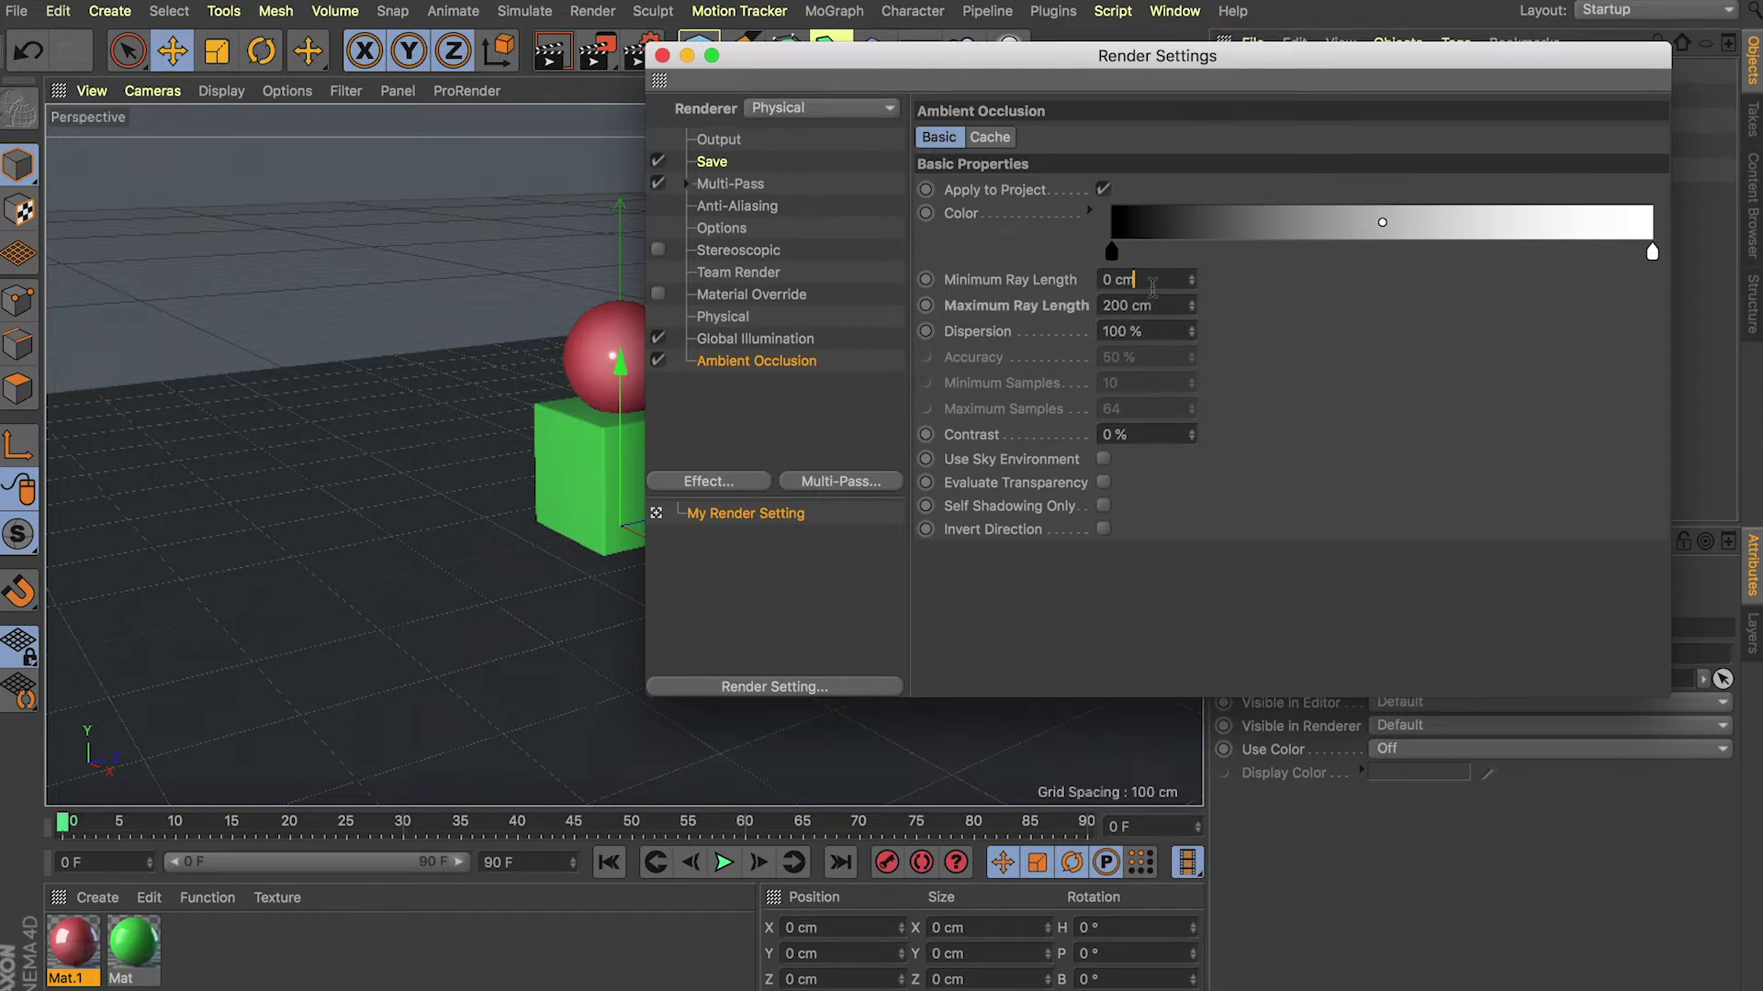
Step: Lighten the ambient occlusion gradient's black knot to grey and close the render settings
double_click(1111, 252)
drag(1051, 331, 1150, 357)
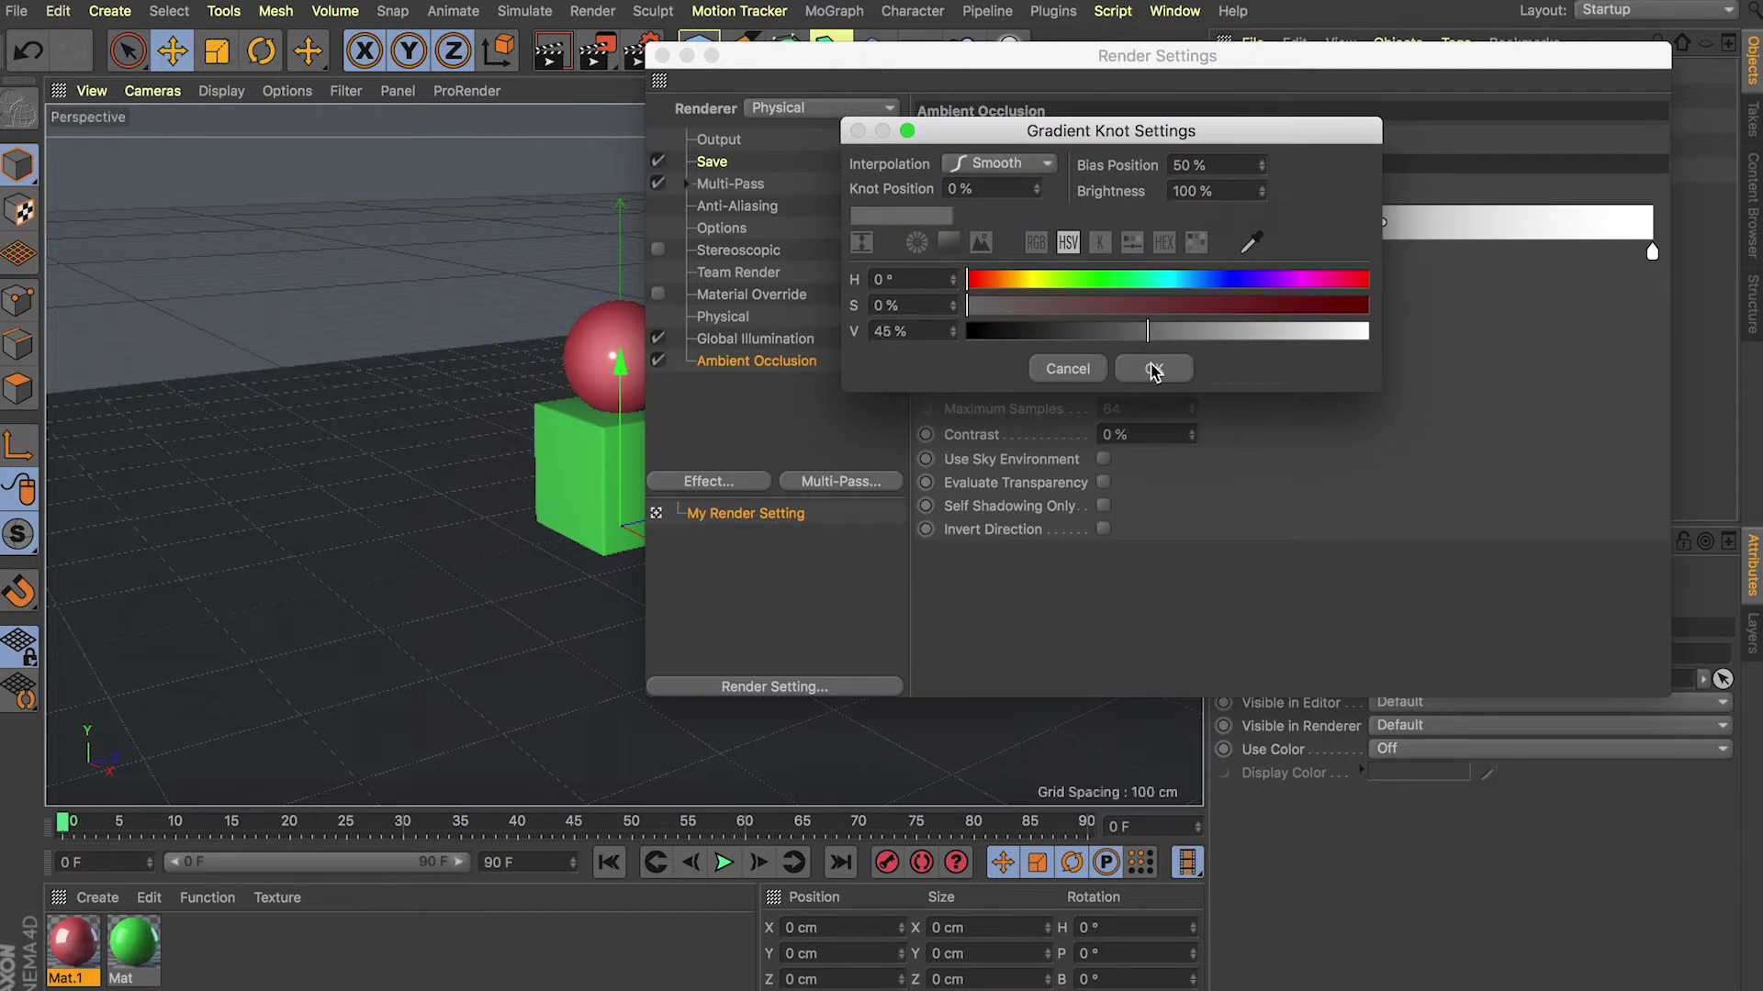
double_click(905, 330)
text(6)
click(1154, 368)
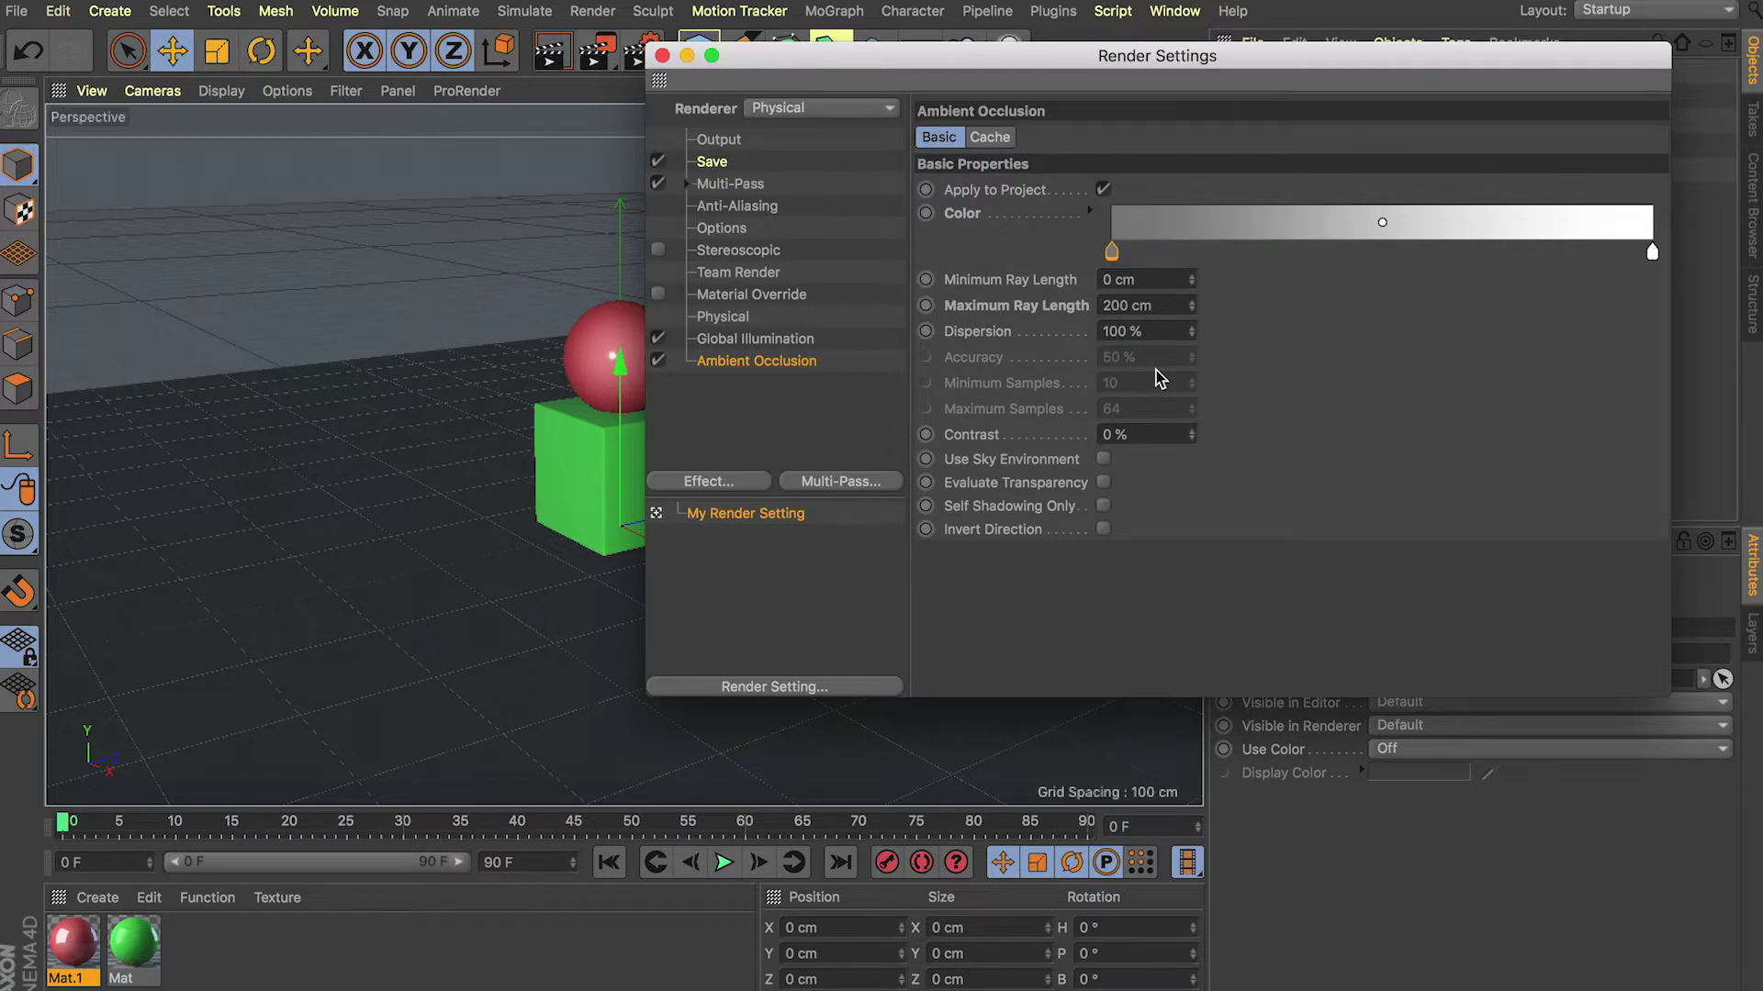
click(662, 57)
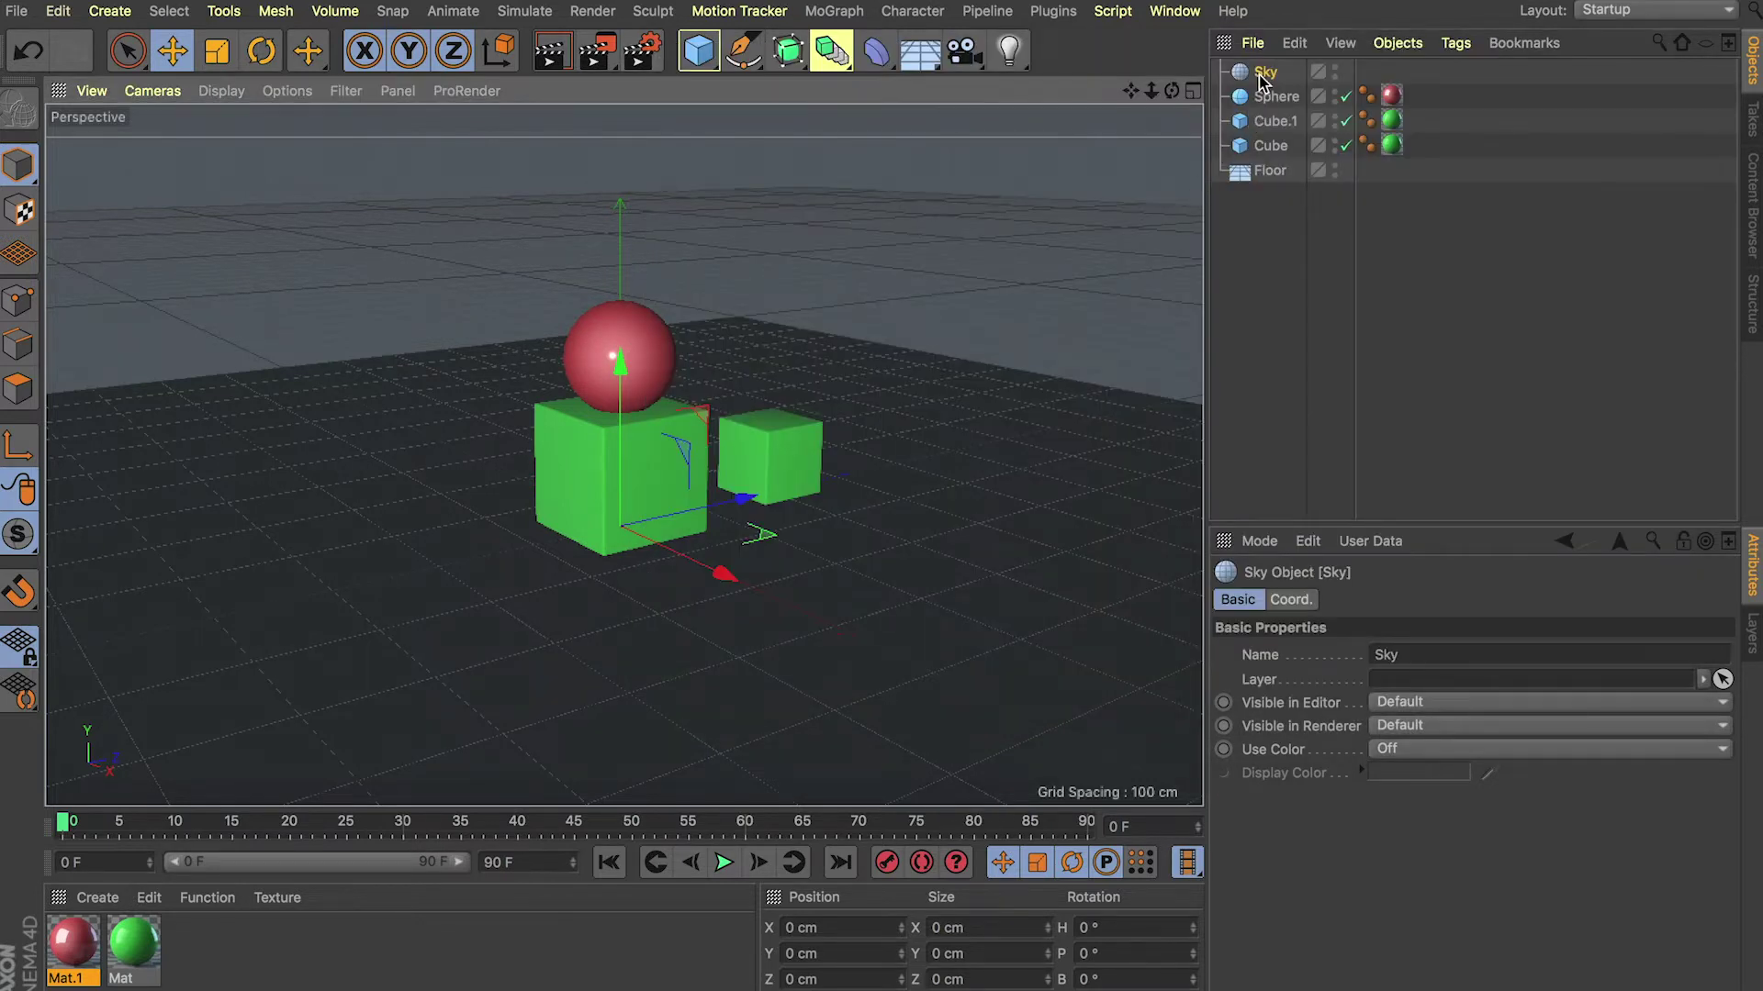
Step: Create Mat.2 with only Luminance enabled and apply it to the Sky
double_click(206, 983)
double_click(83, 950)
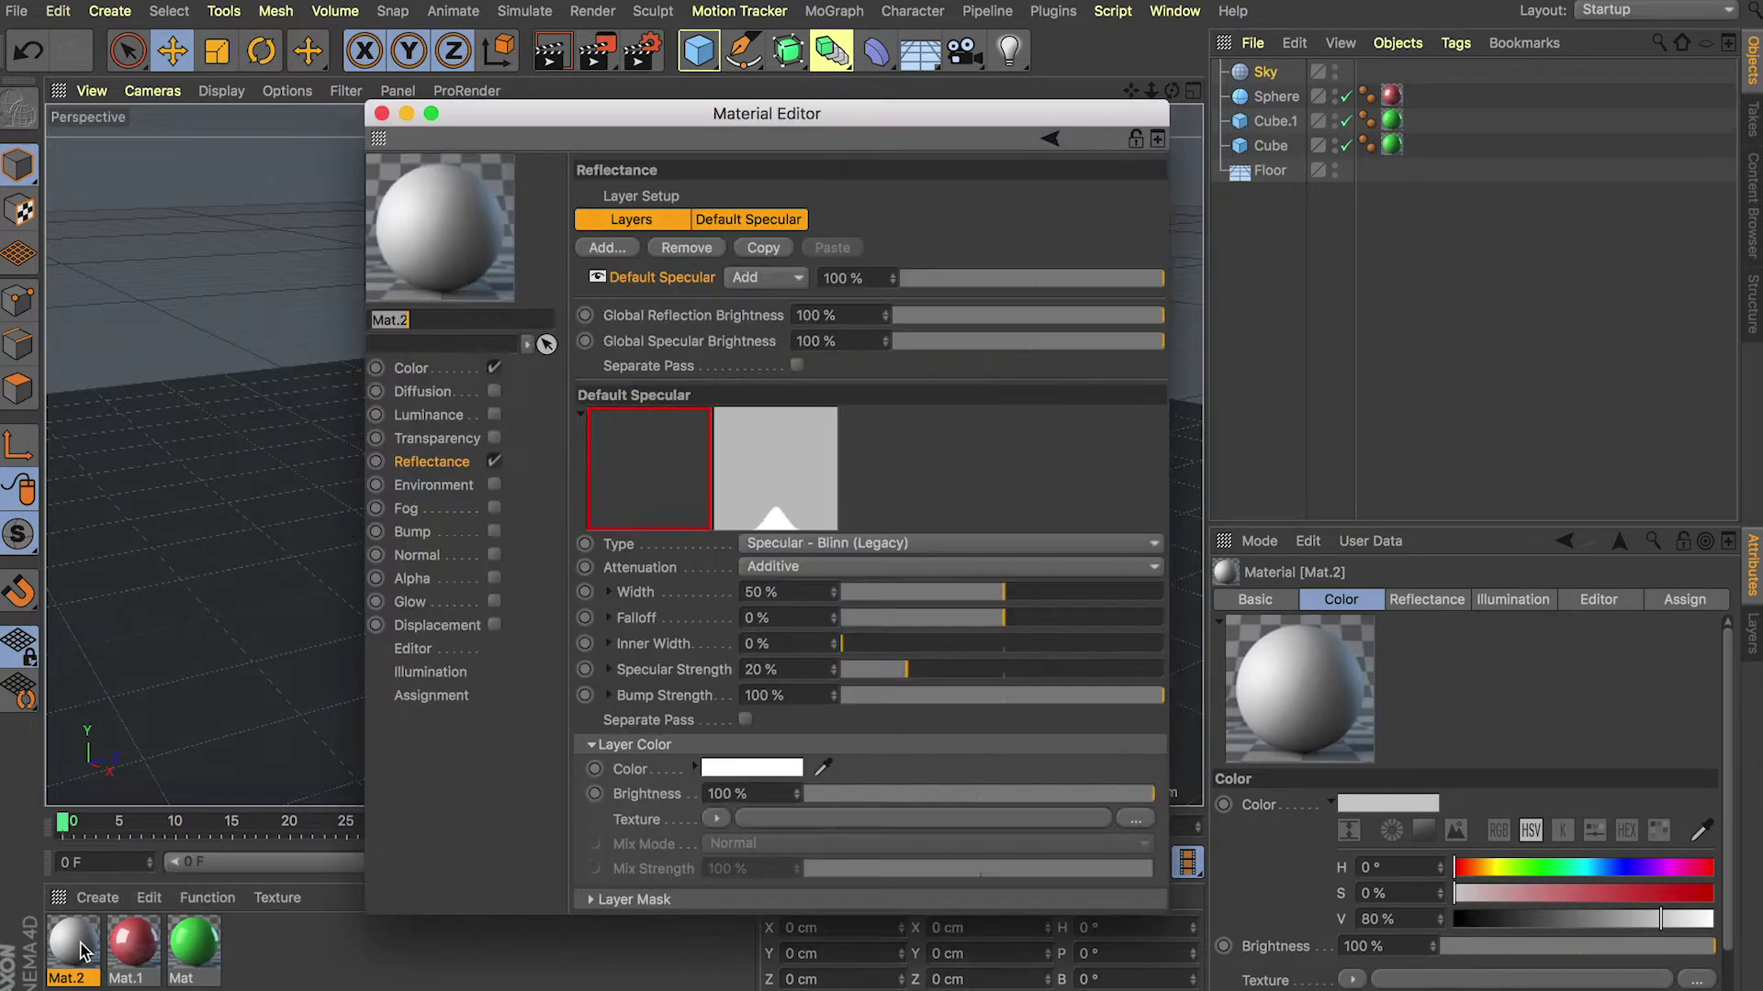
click(494, 368)
click(494, 461)
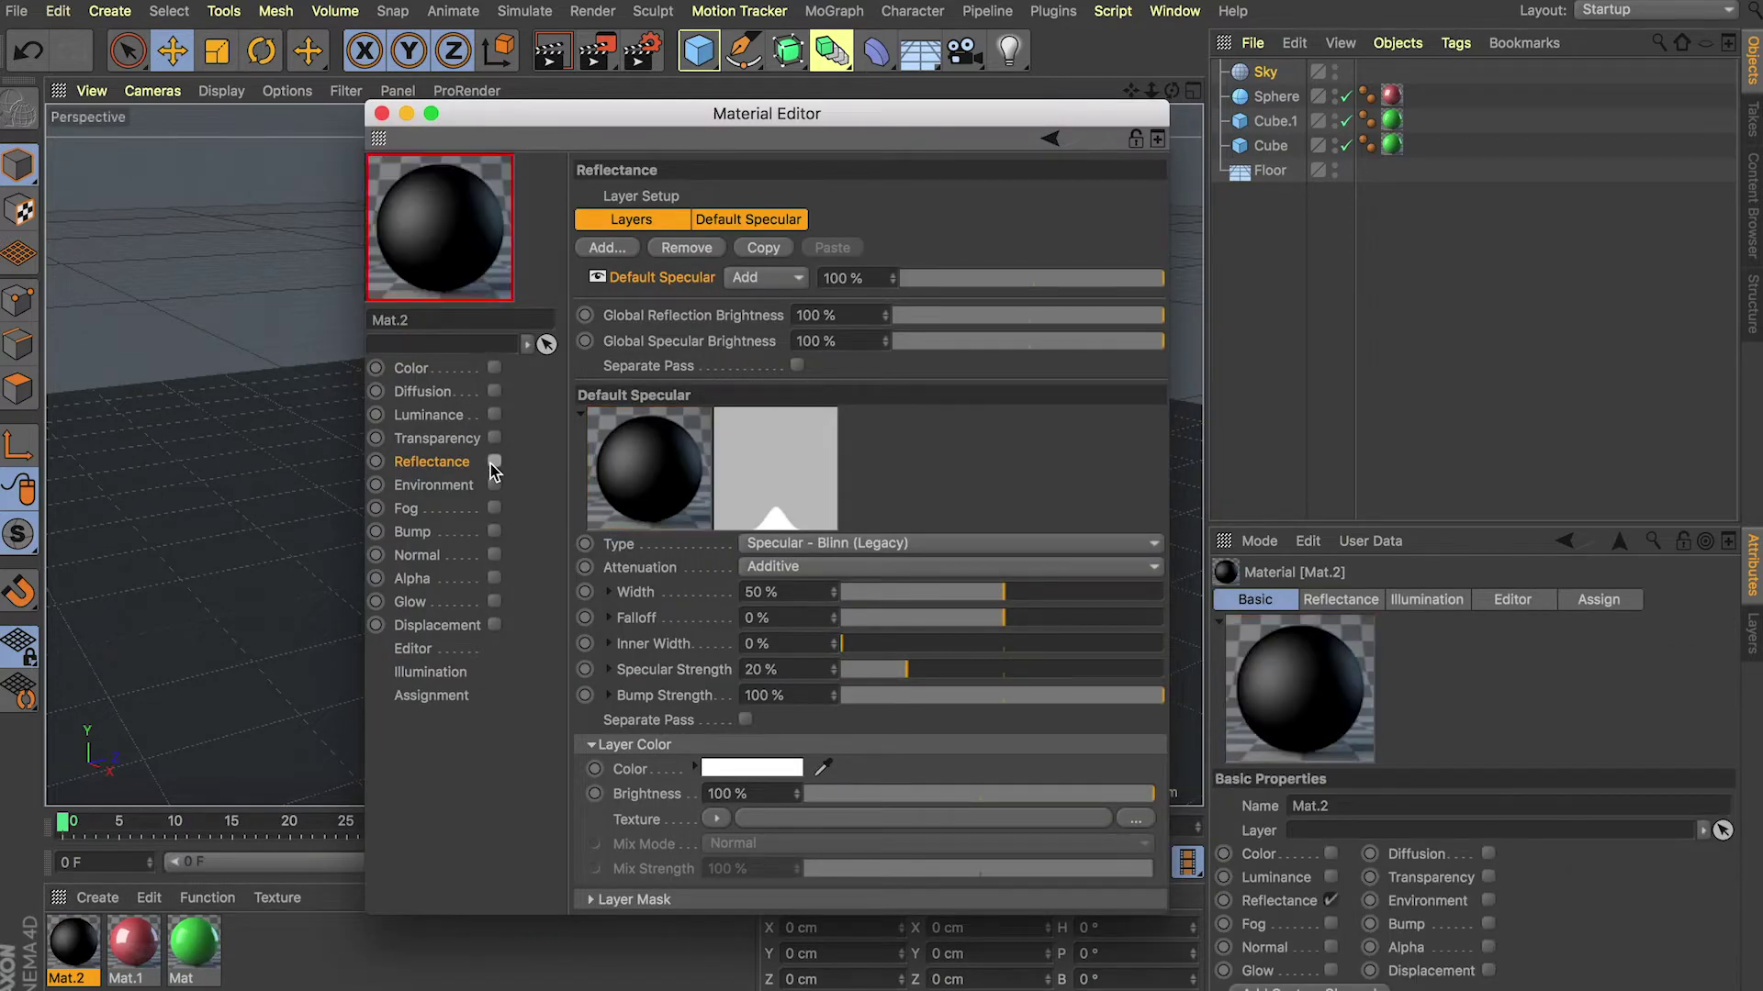
click(496, 415)
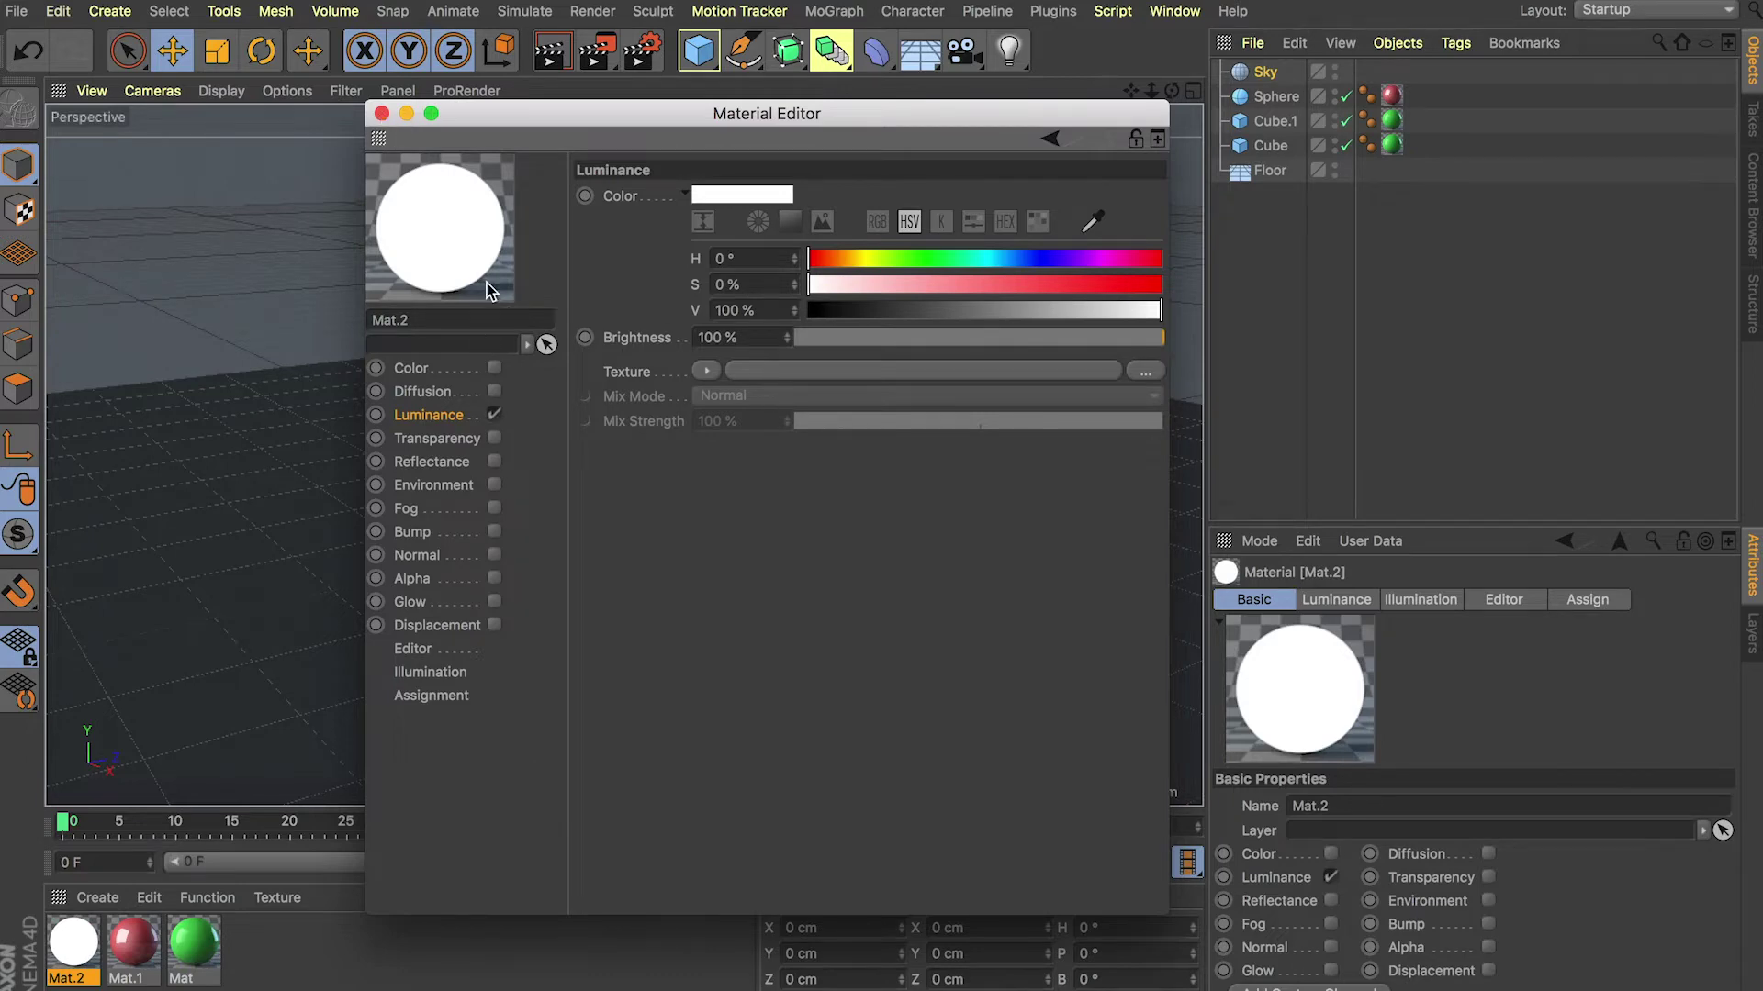
click(382, 114)
drag(73, 944, 1270, 73)
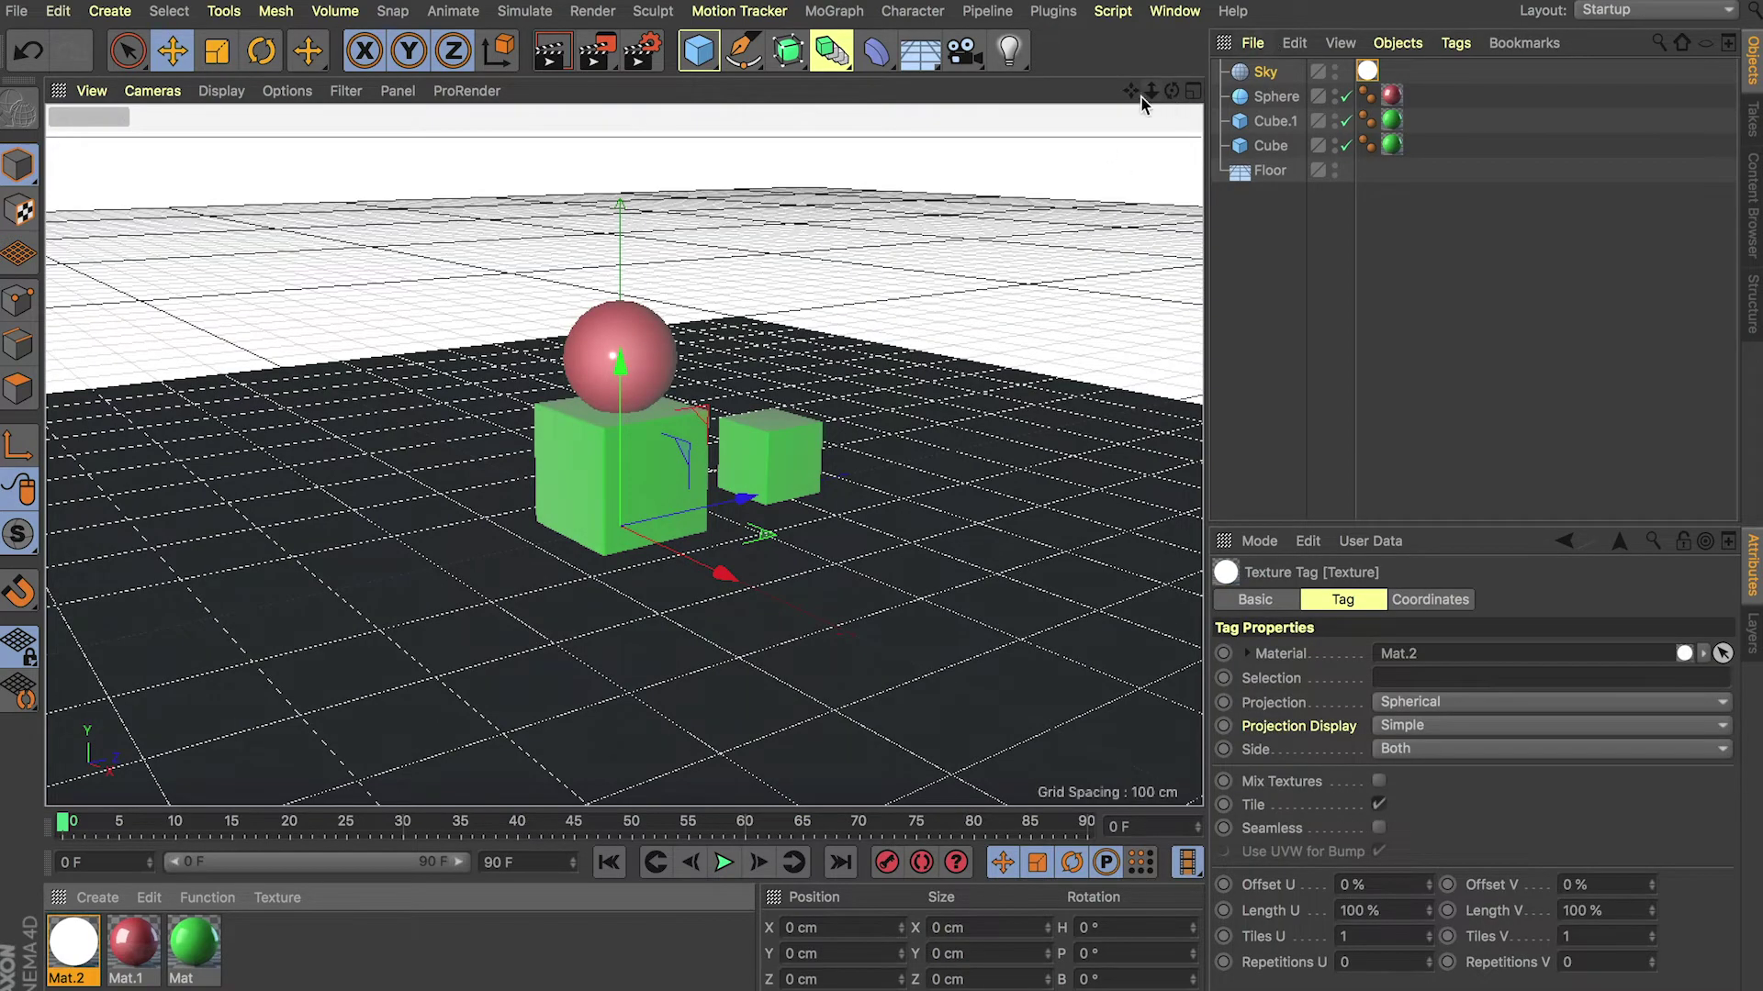
Step: Lower the view to horizon level, recheck Mat.2, and move the camera closer to the objects
mouse_move(1171, 91)
mouse_down()
mouse_move(1171, 119)
mouse_move(1171, 92)
mouse_up()
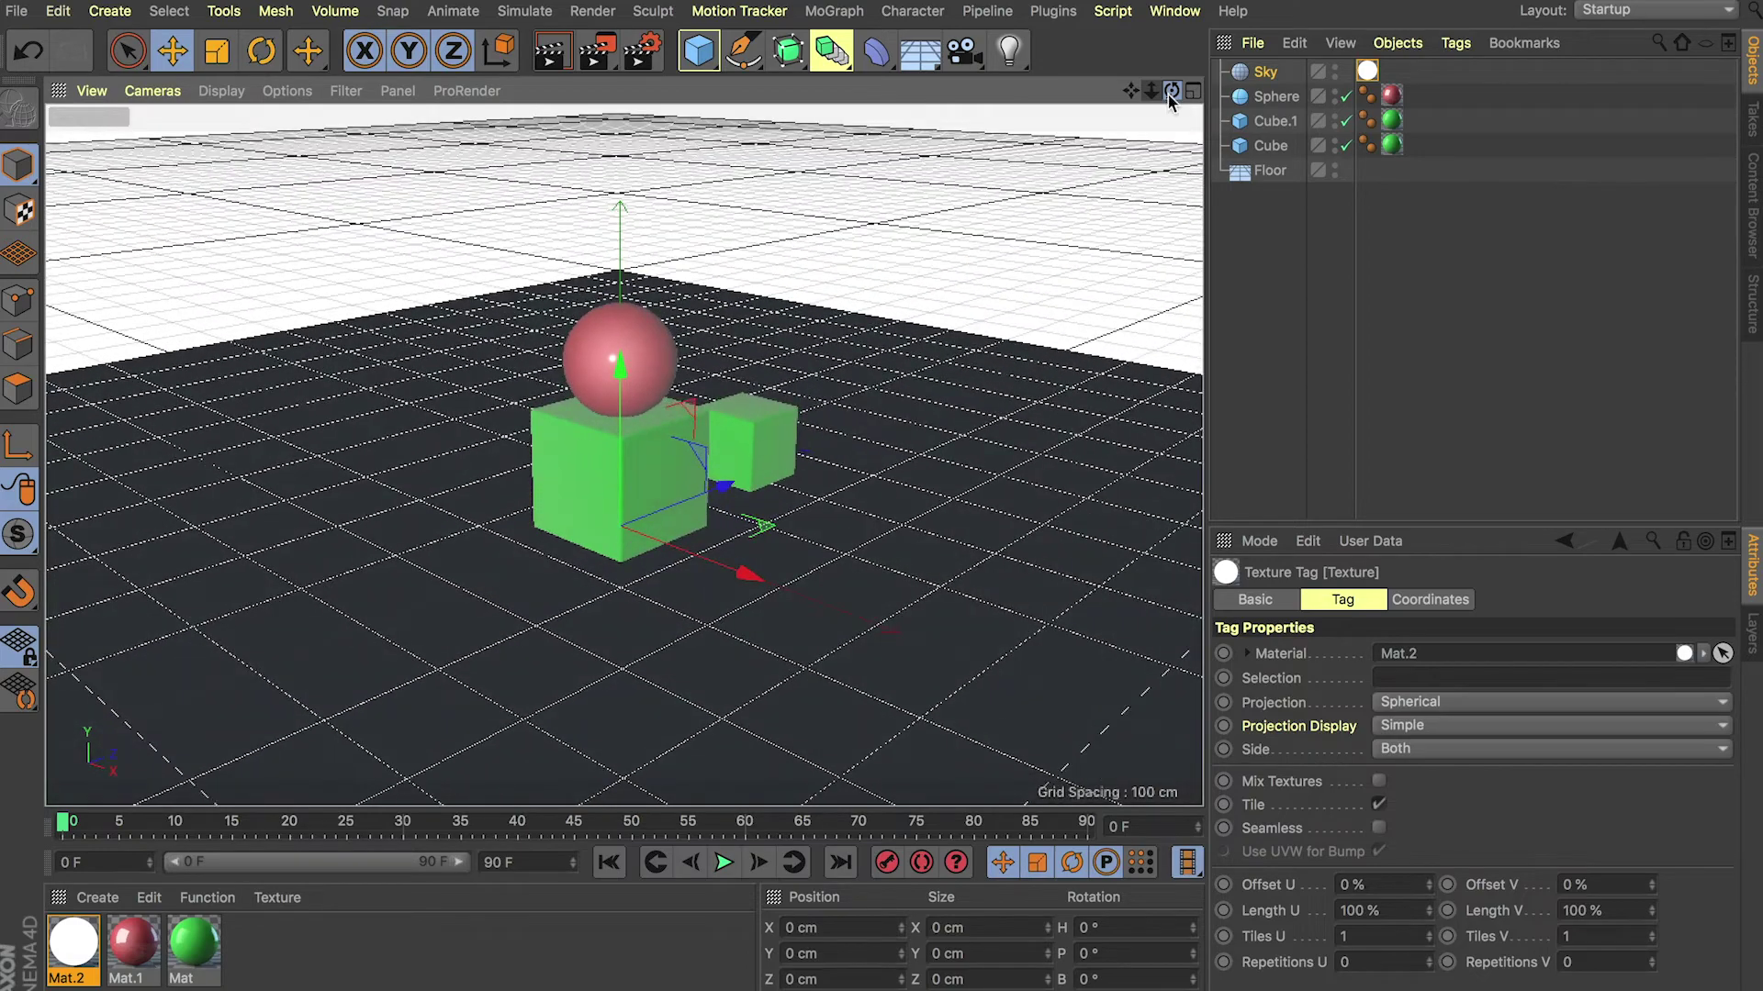
double_click(73, 941)
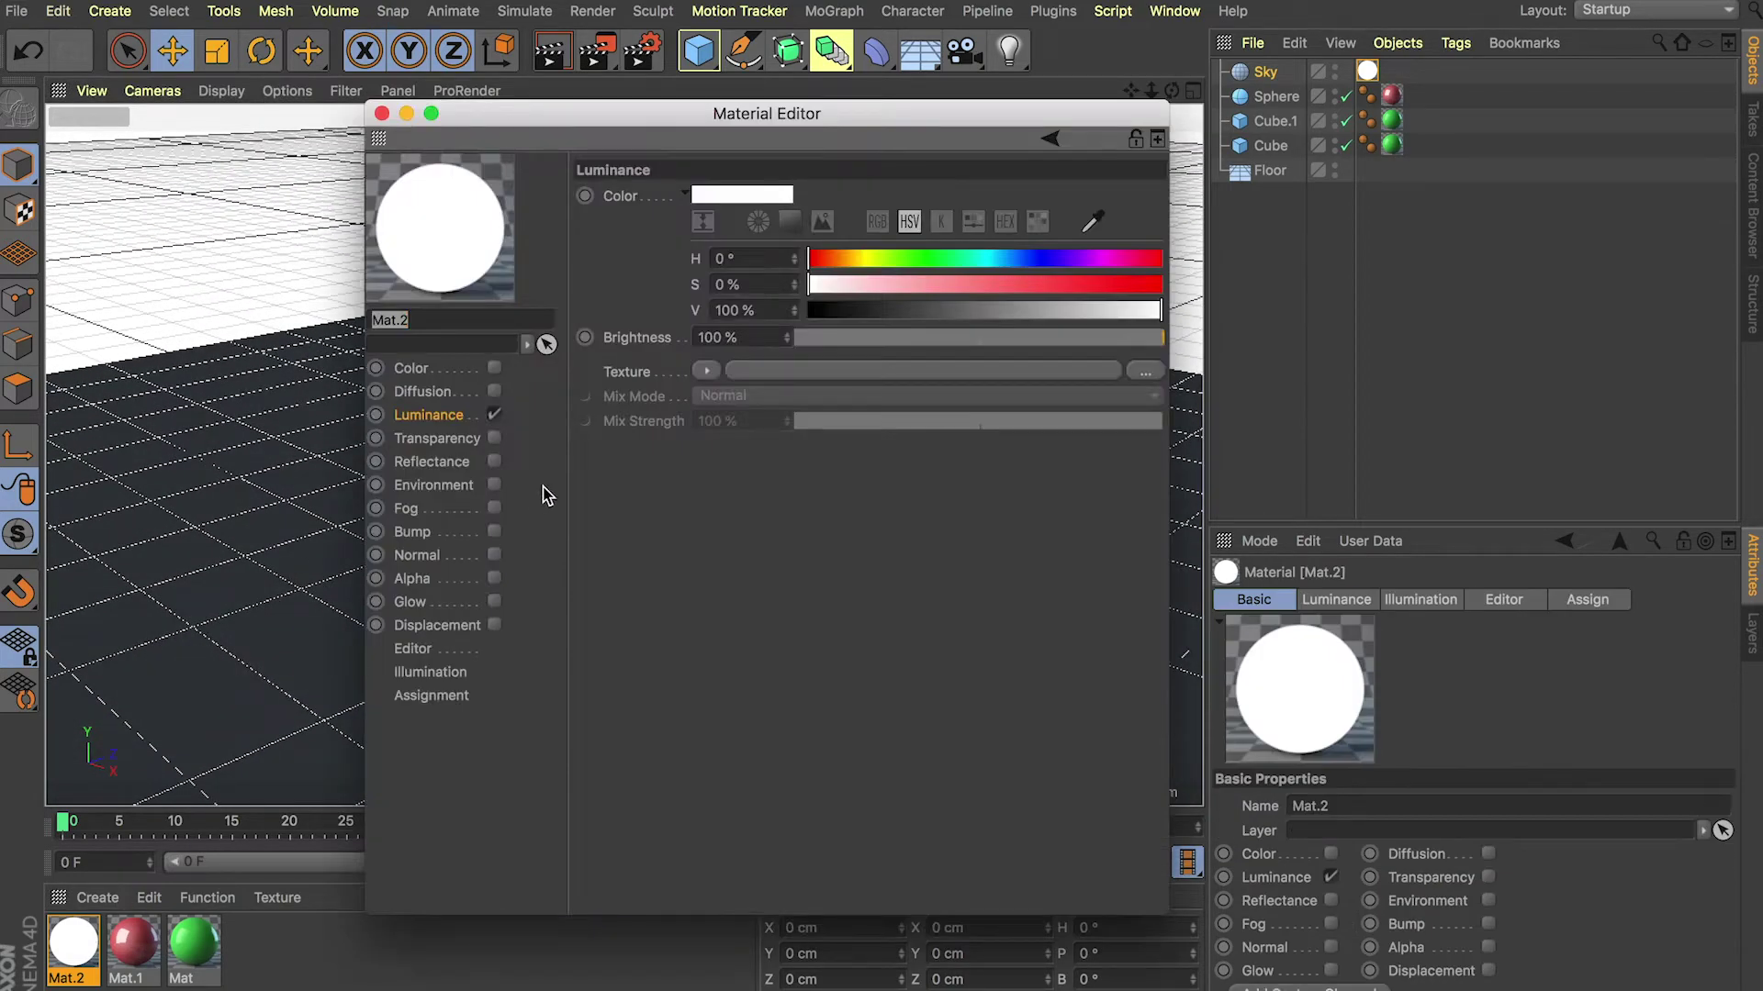
click(440, 419)
click(382, 114)
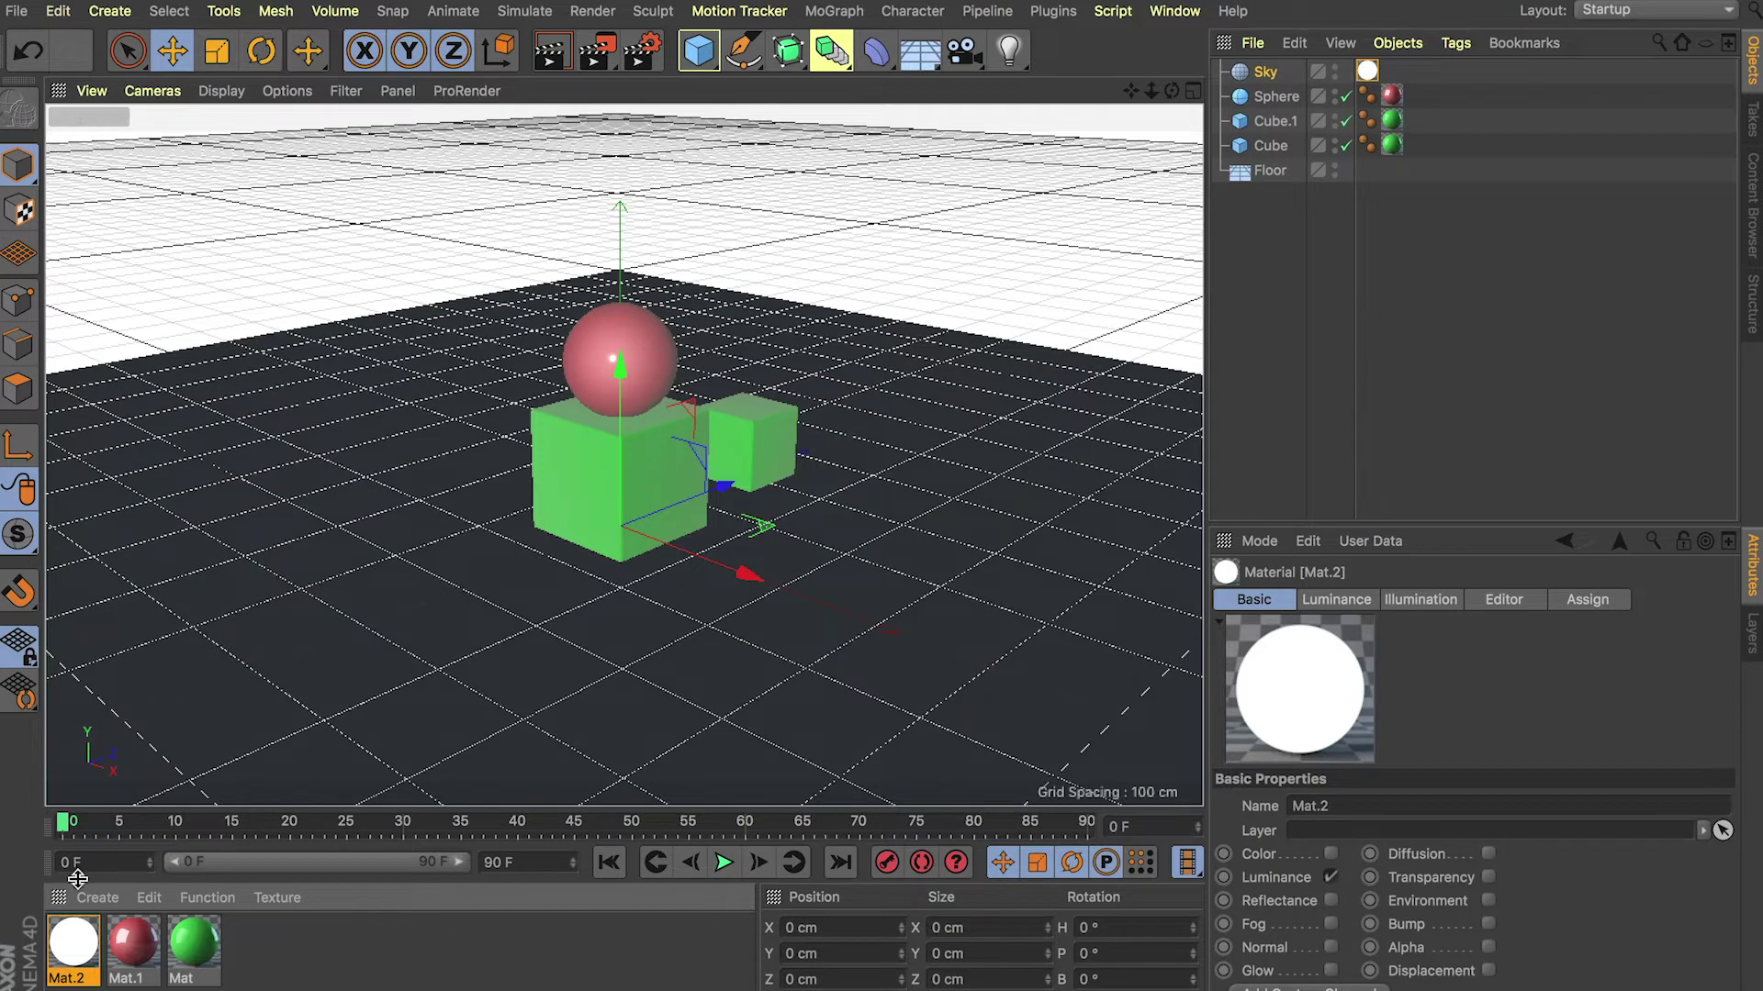
double_click(64, 955)
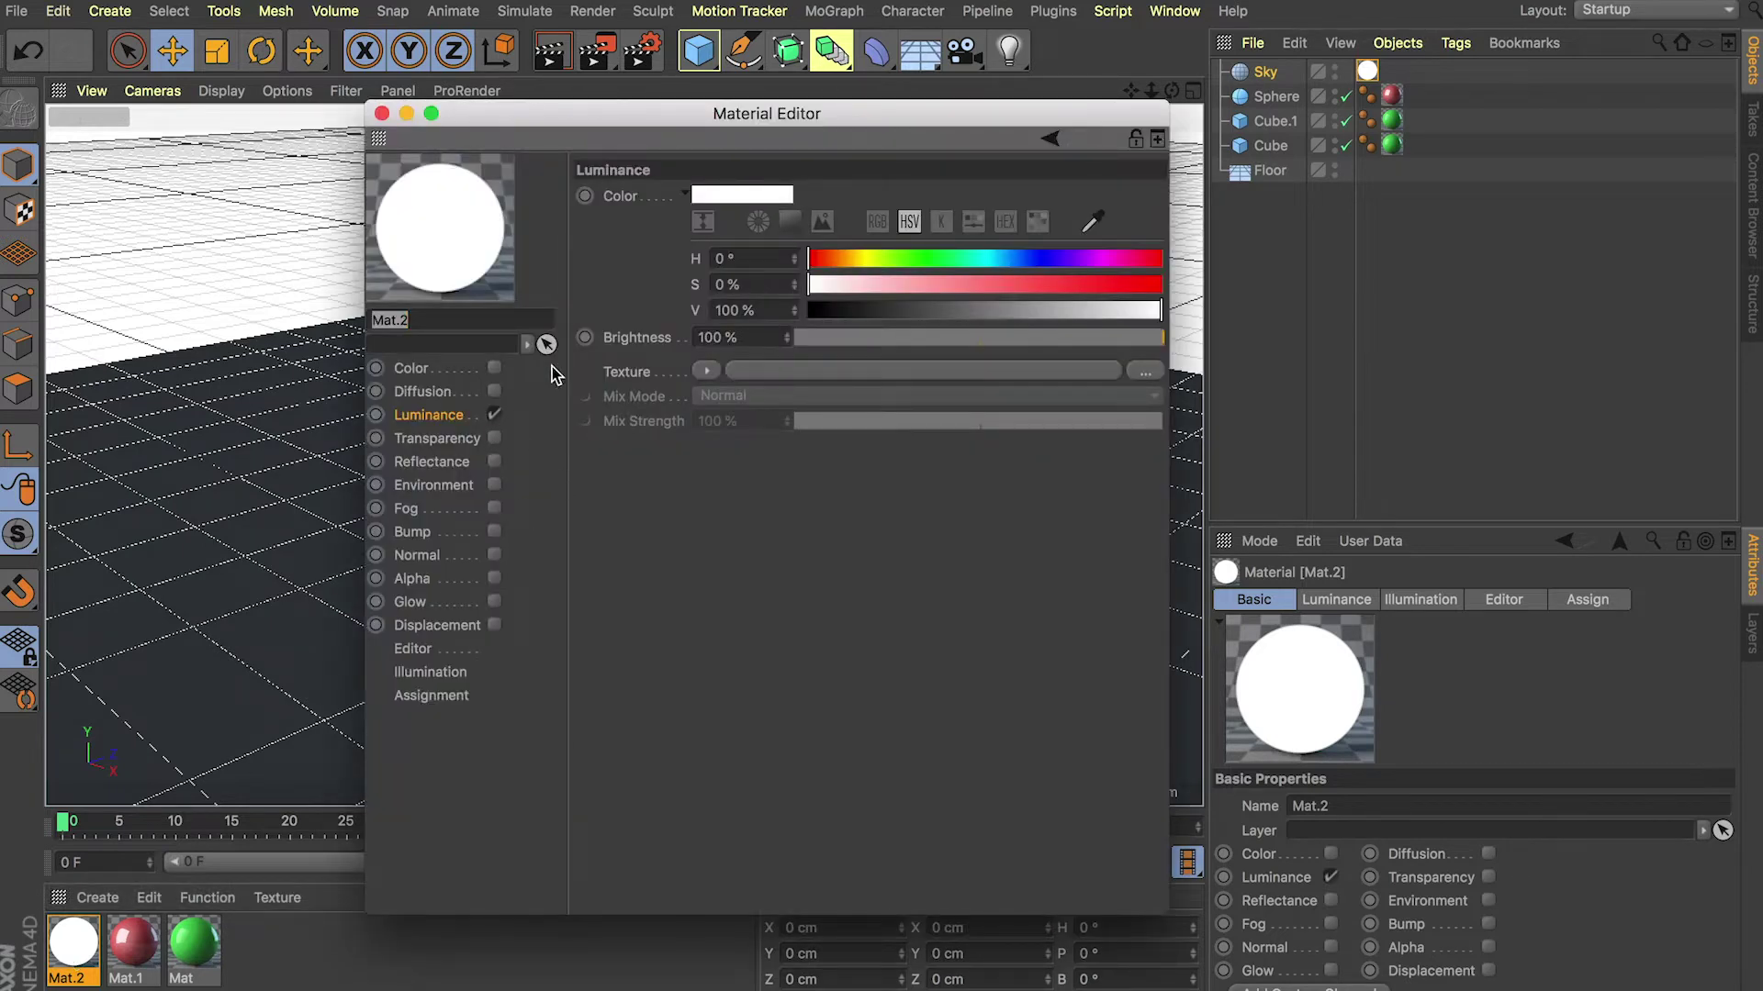
click(382, 114)
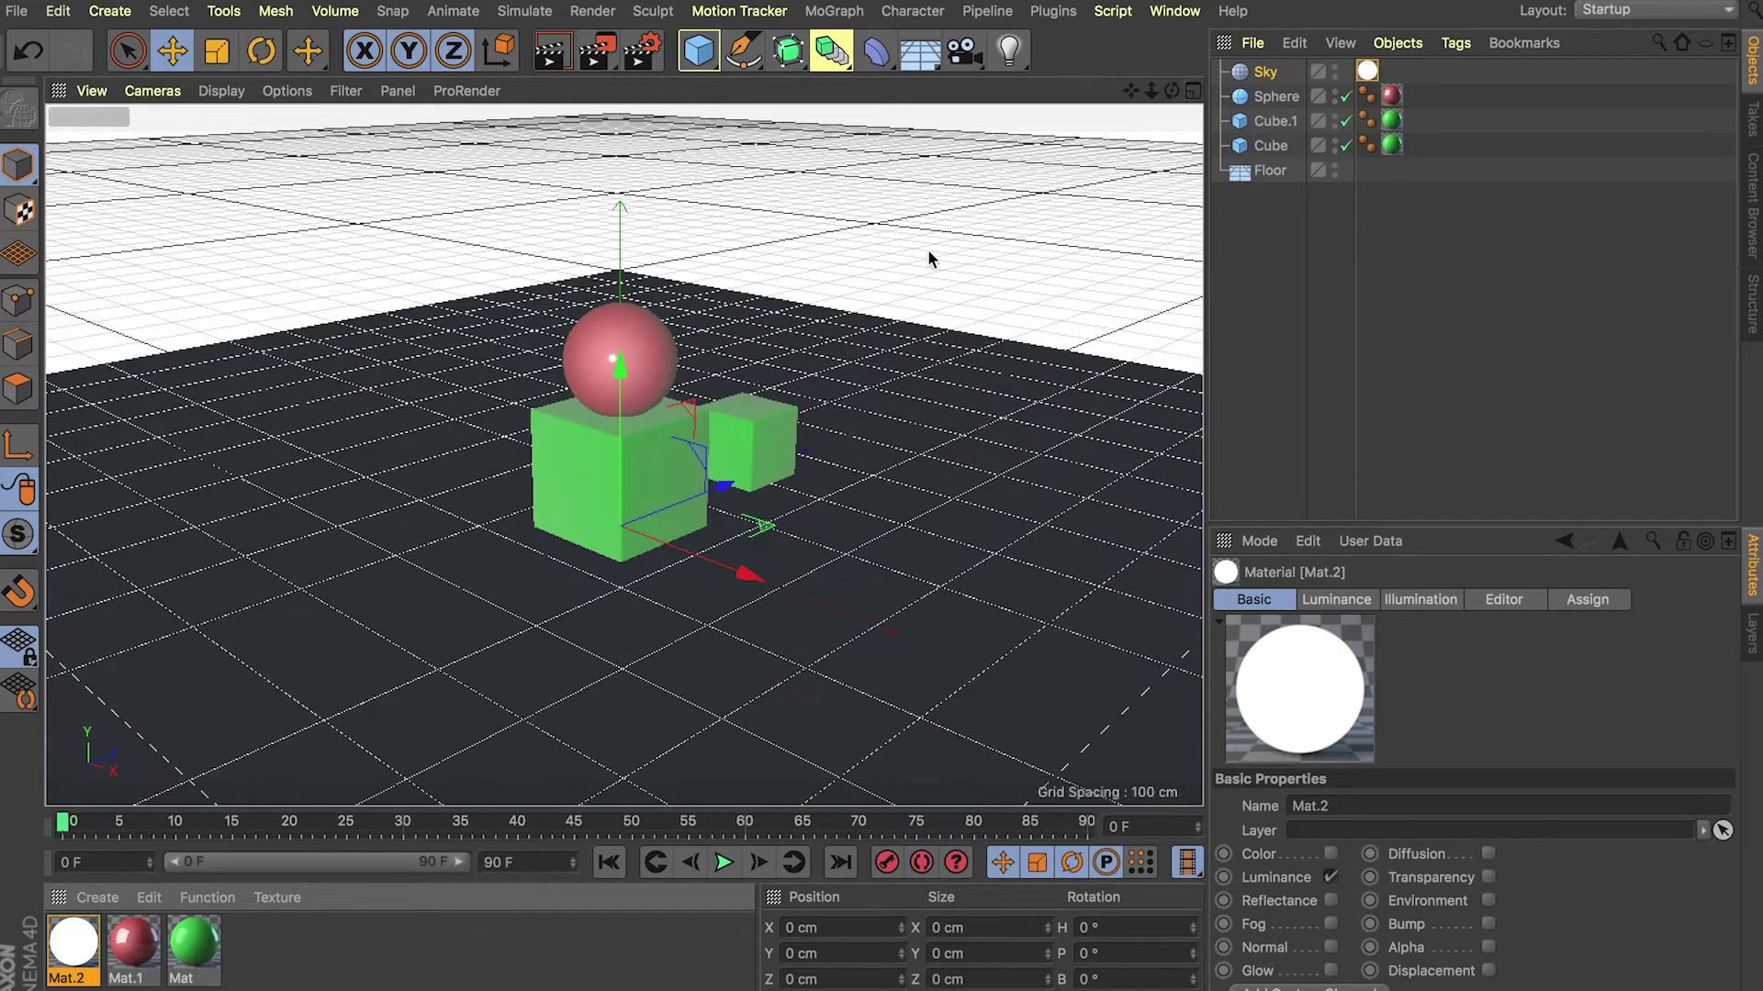
drag(1153, 91, 1056, 96)
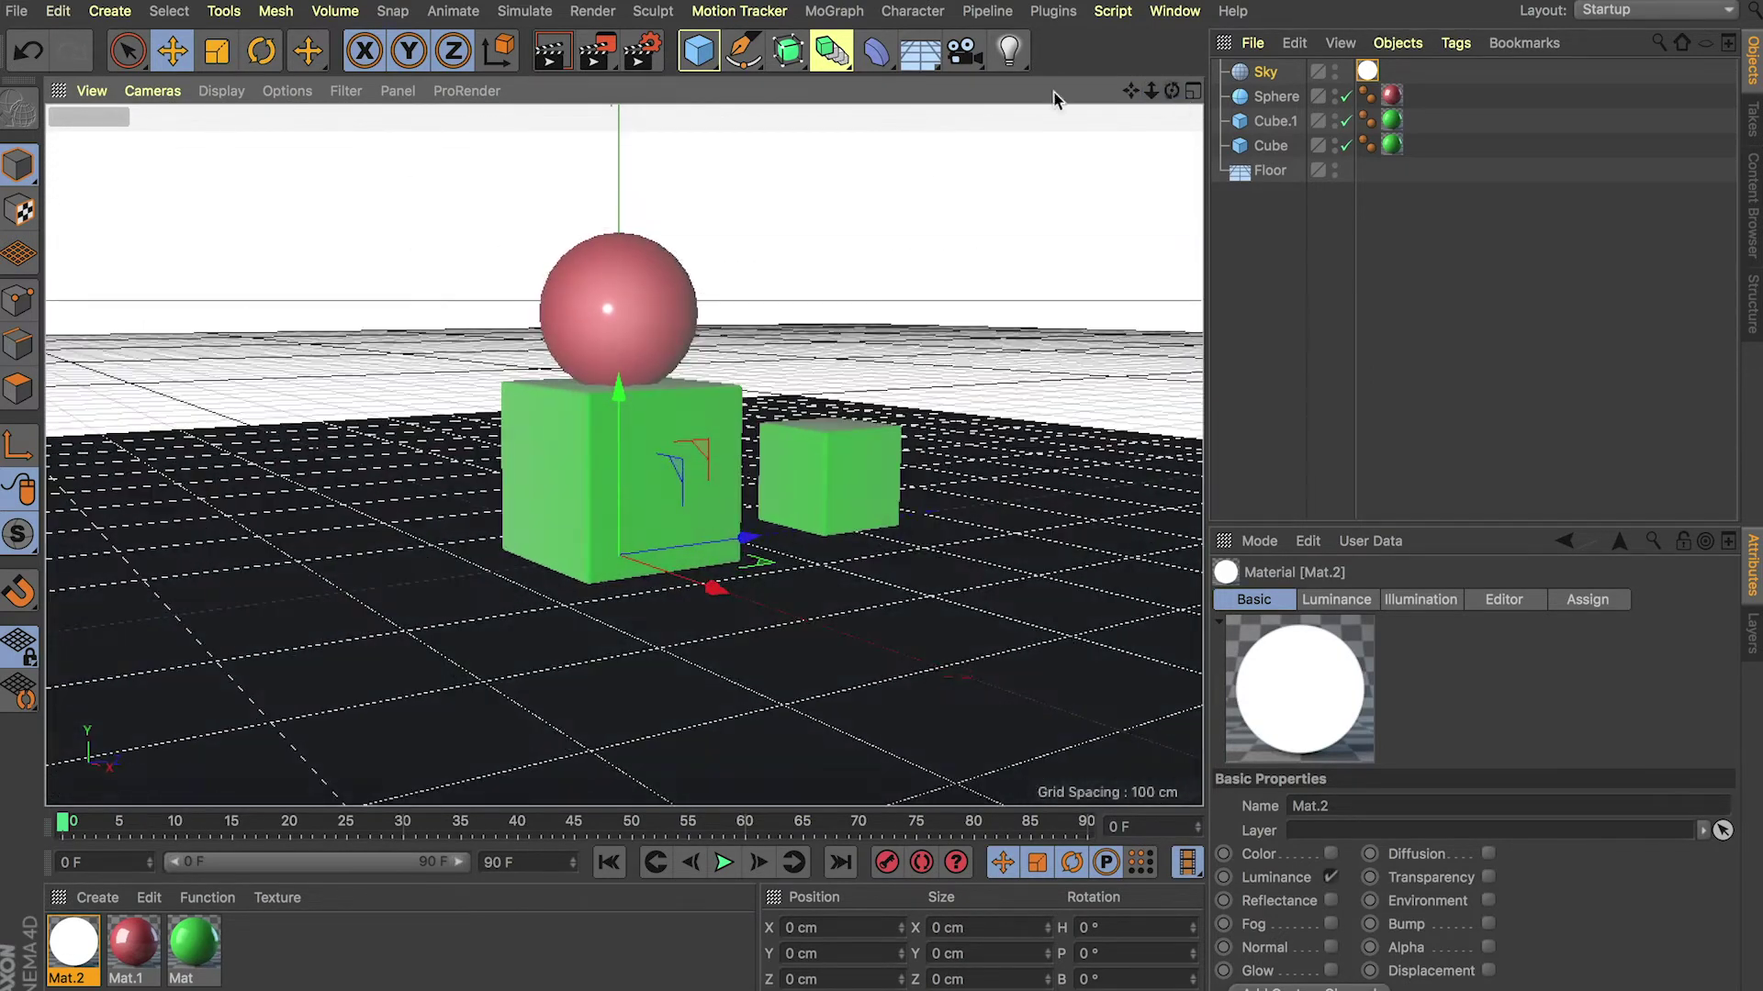
Step: Render a 1280×720 test of the white-sky lighting, then close the rendered image
click(603, 55)
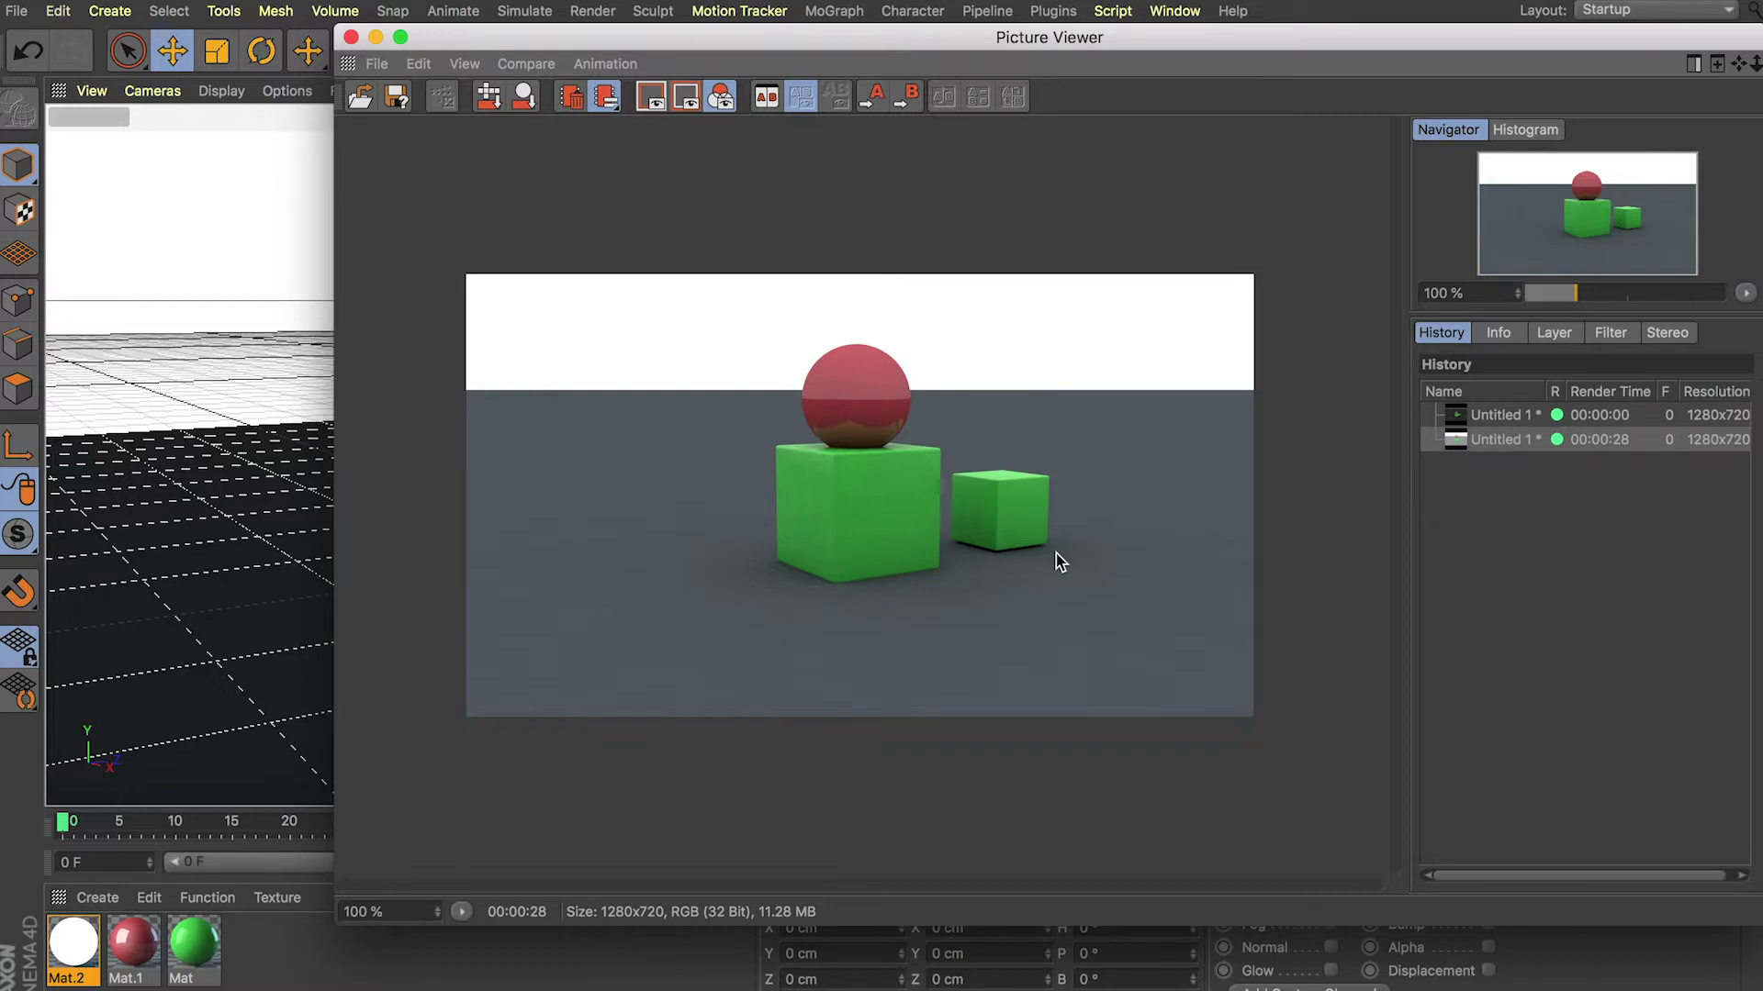
click(351, 37)
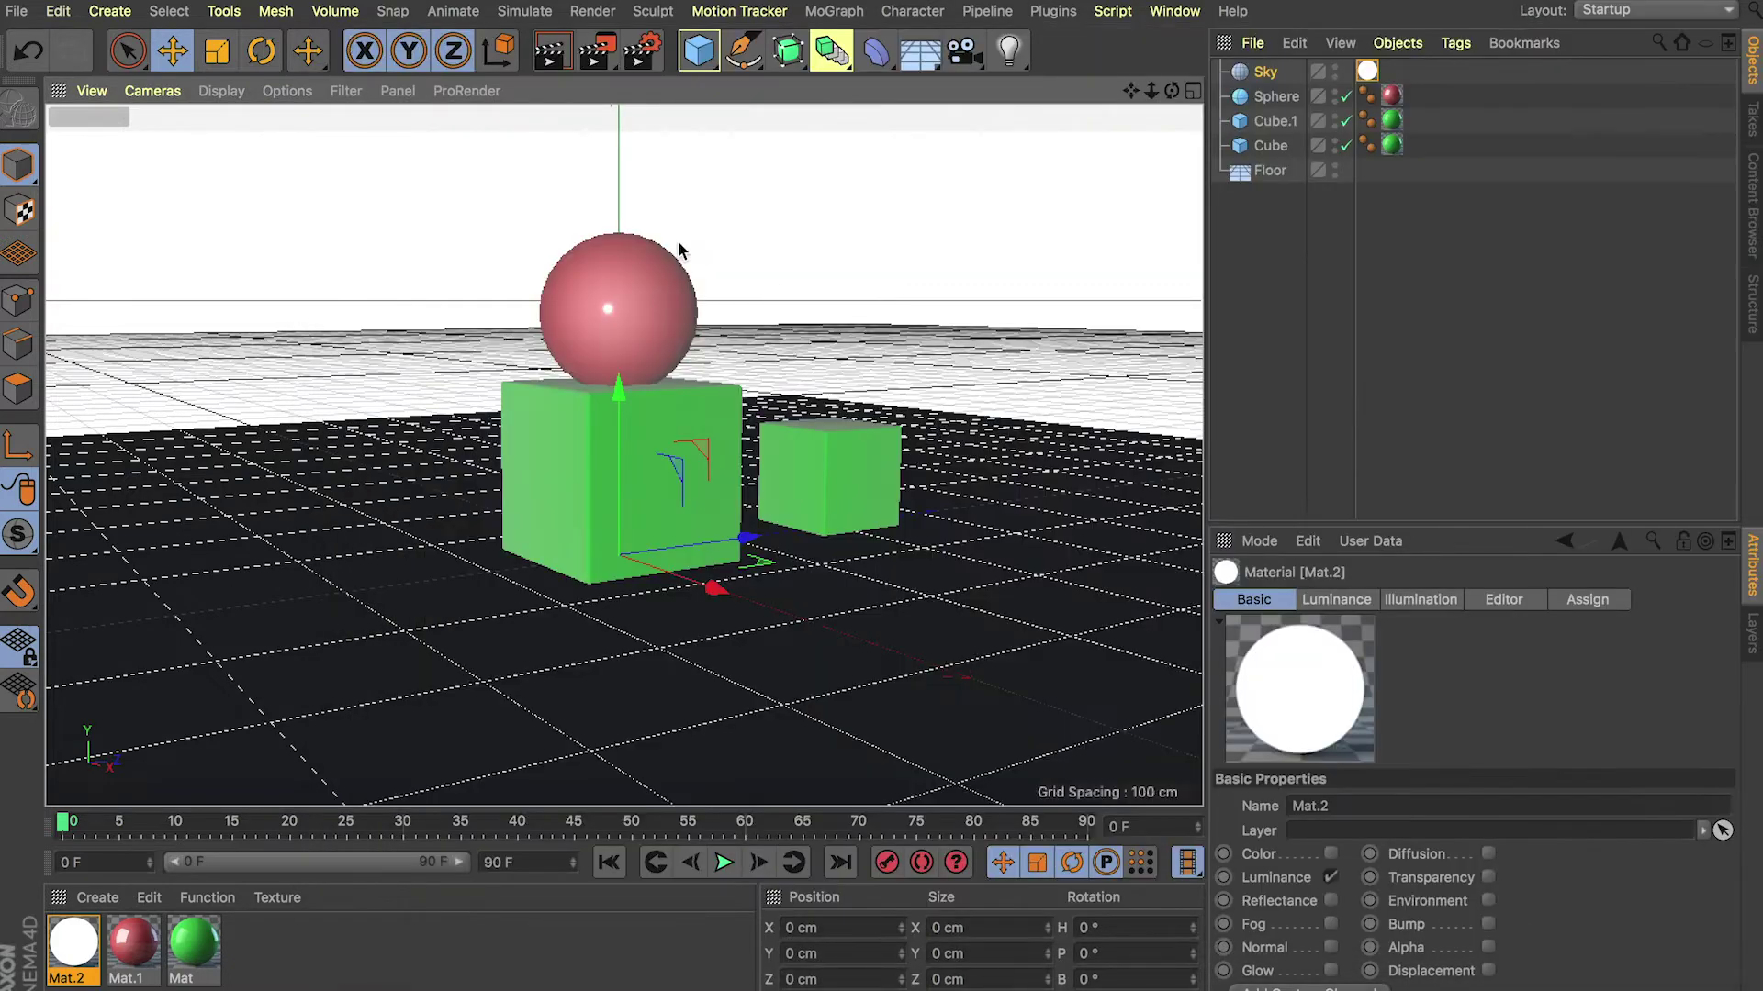
Step: Load studio_small_03_4k.hdr as the texture in Mat.2's Luminance channel
click(1367, 72)
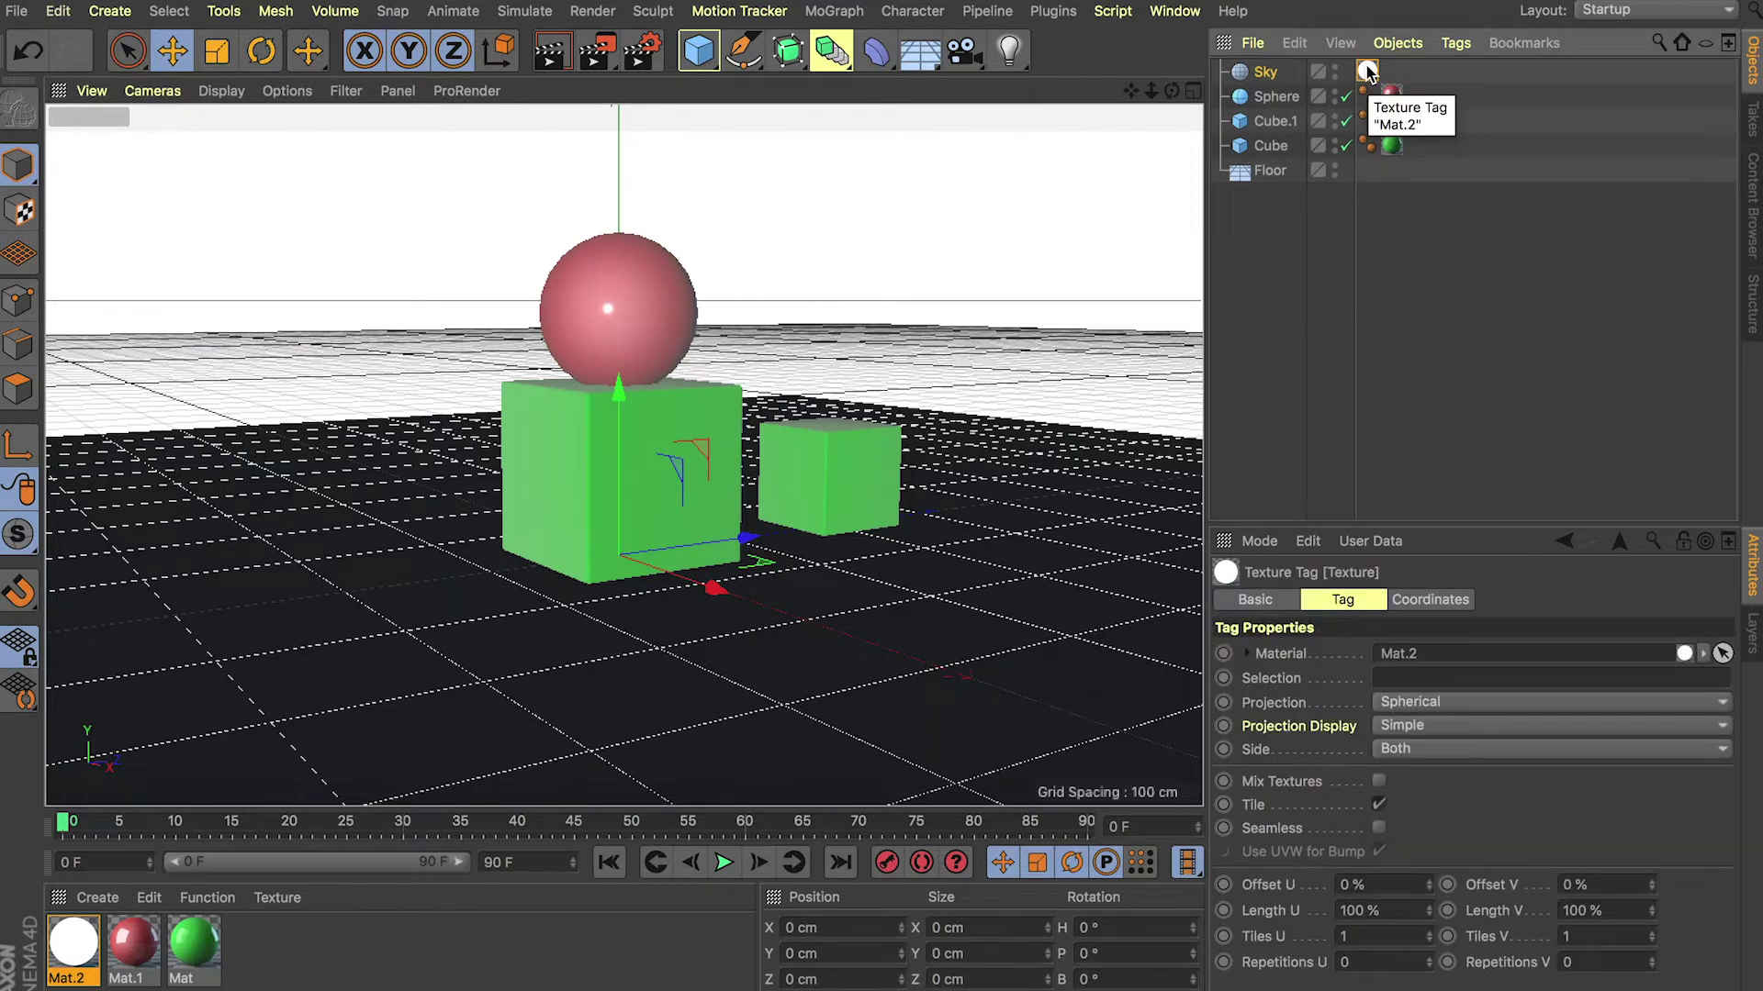
double_click(1367, 72)
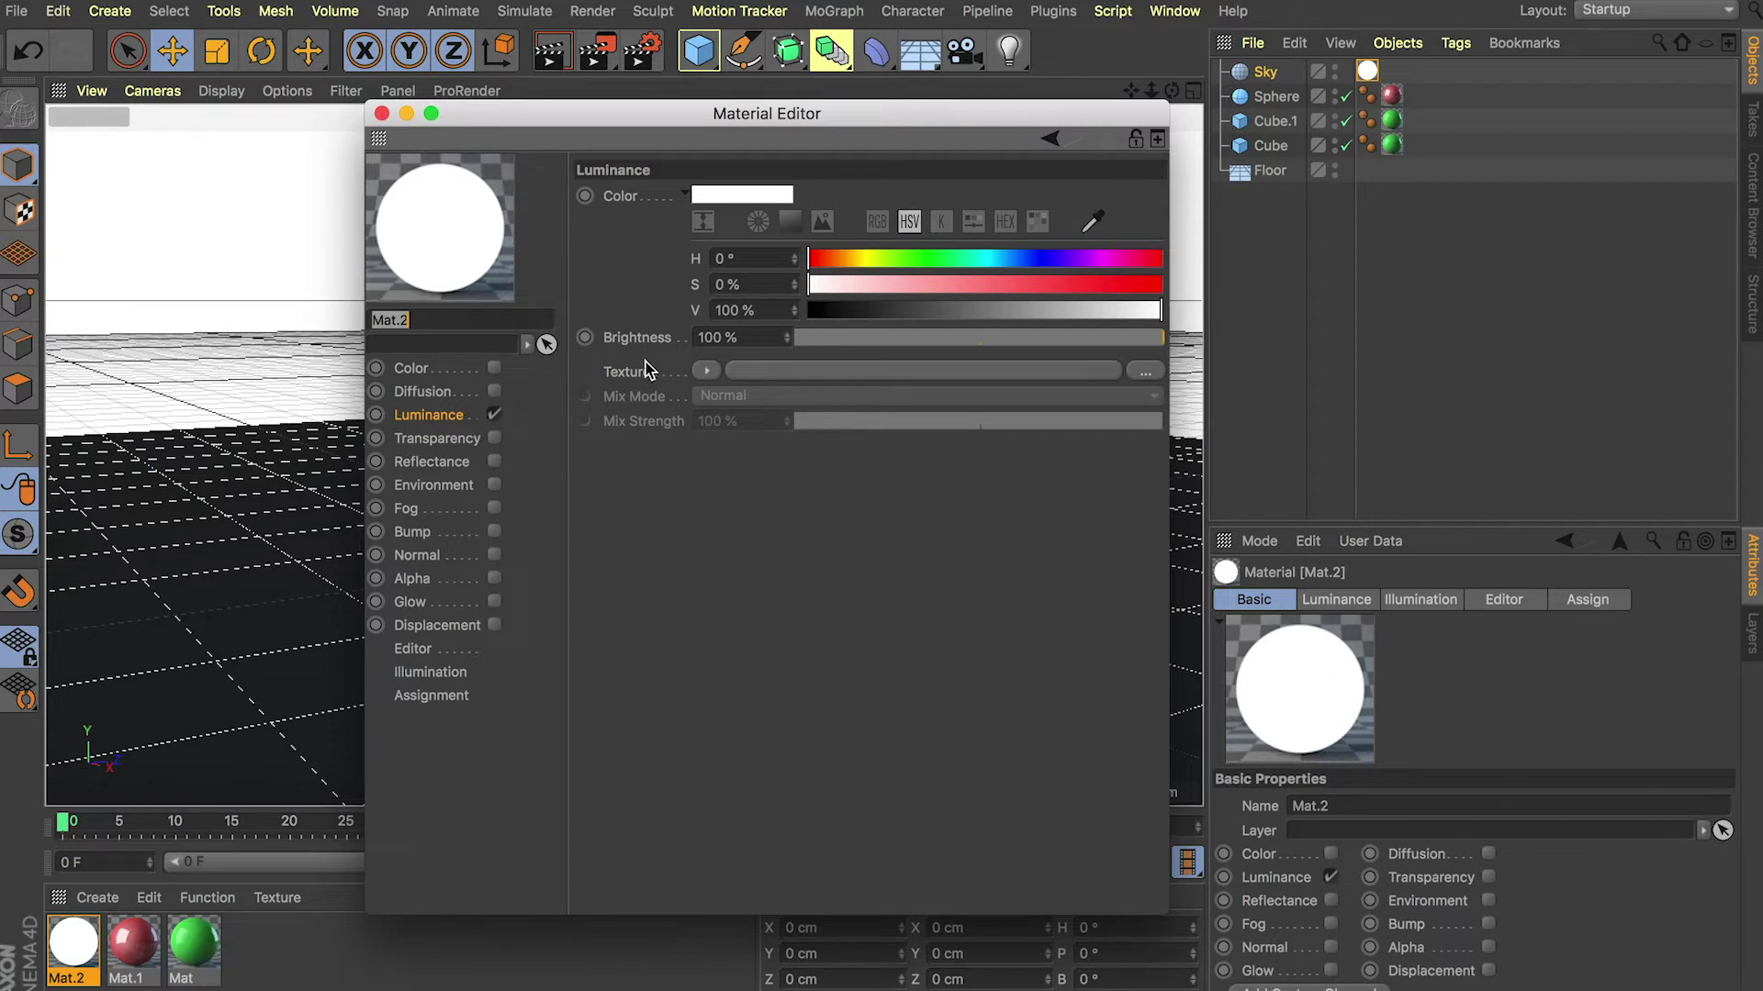
click(709, 371)
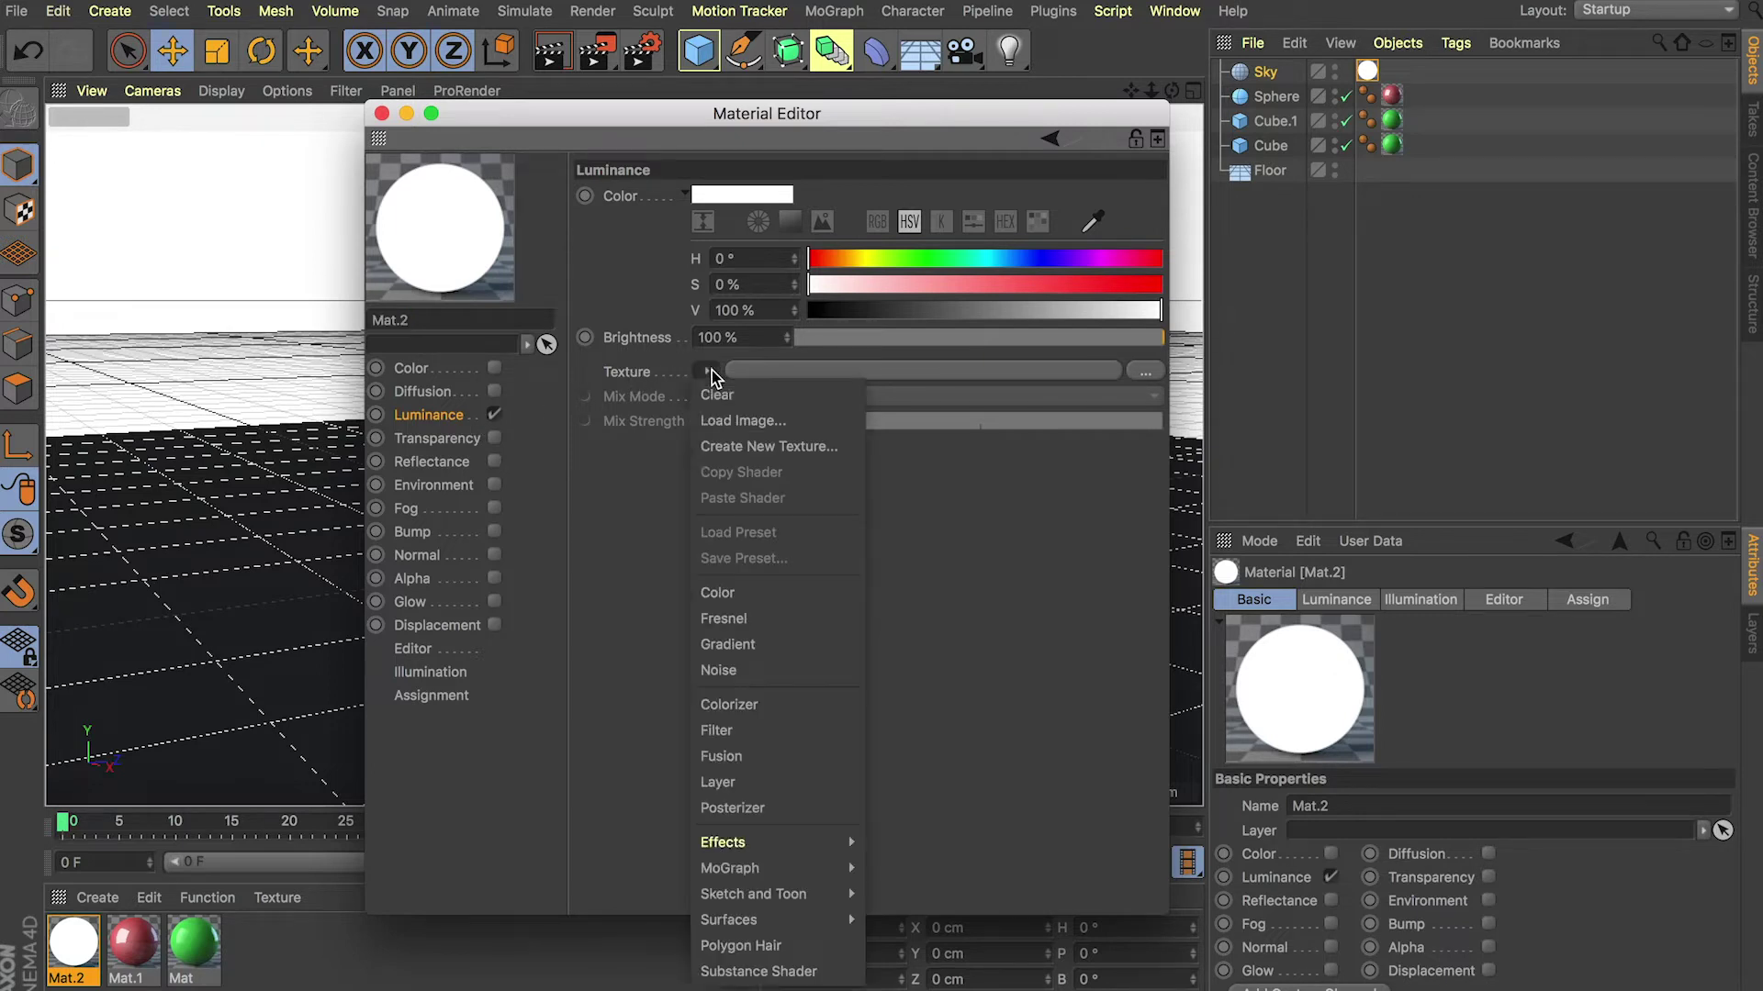
click(734, 423)
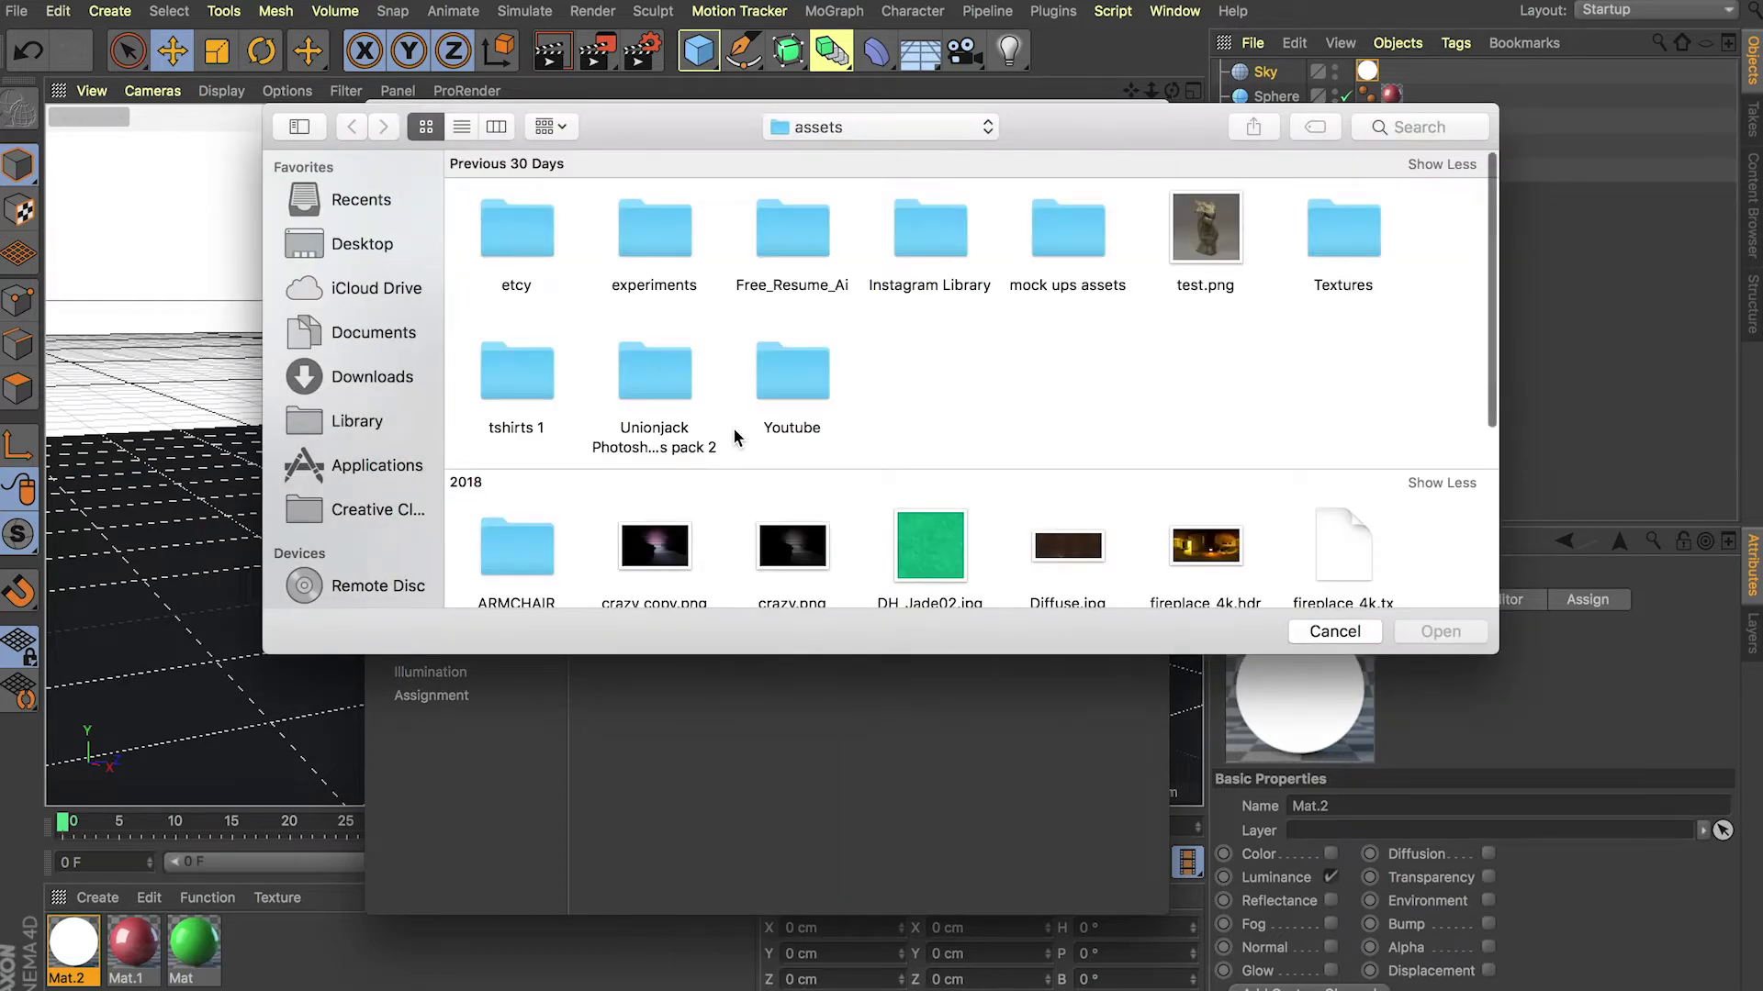
scroll(905, 330, down, 6)
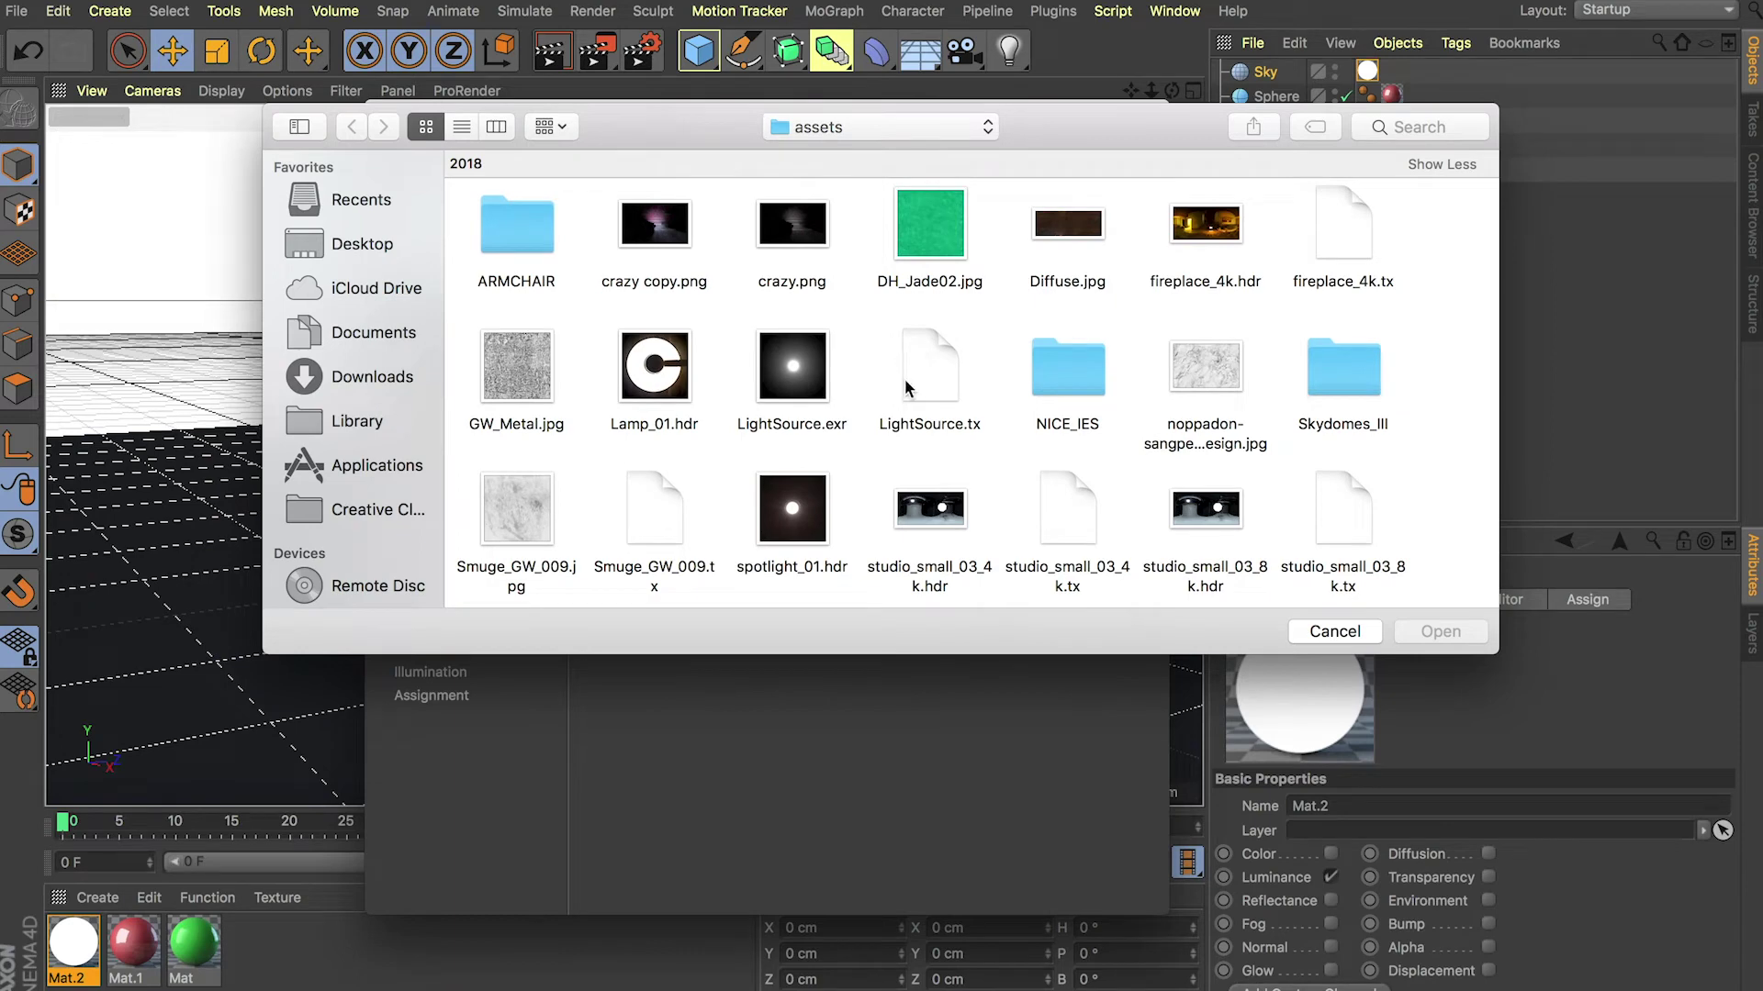
click(938, 531)
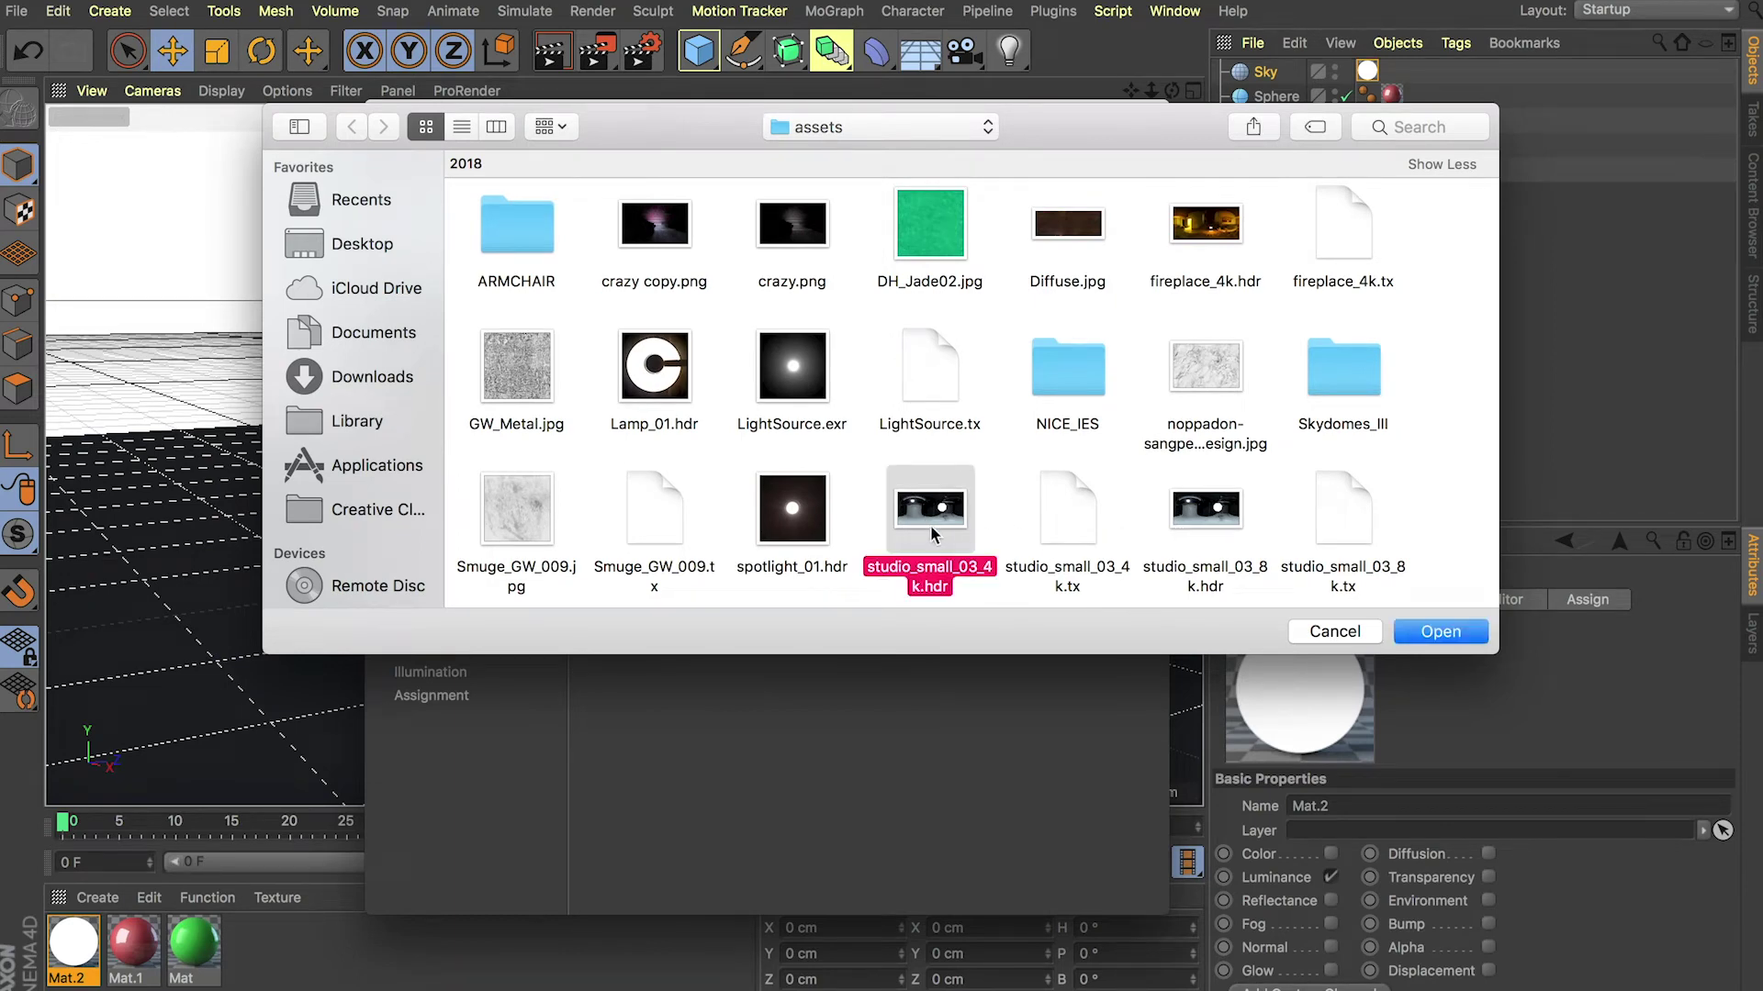
click(1462, 640)
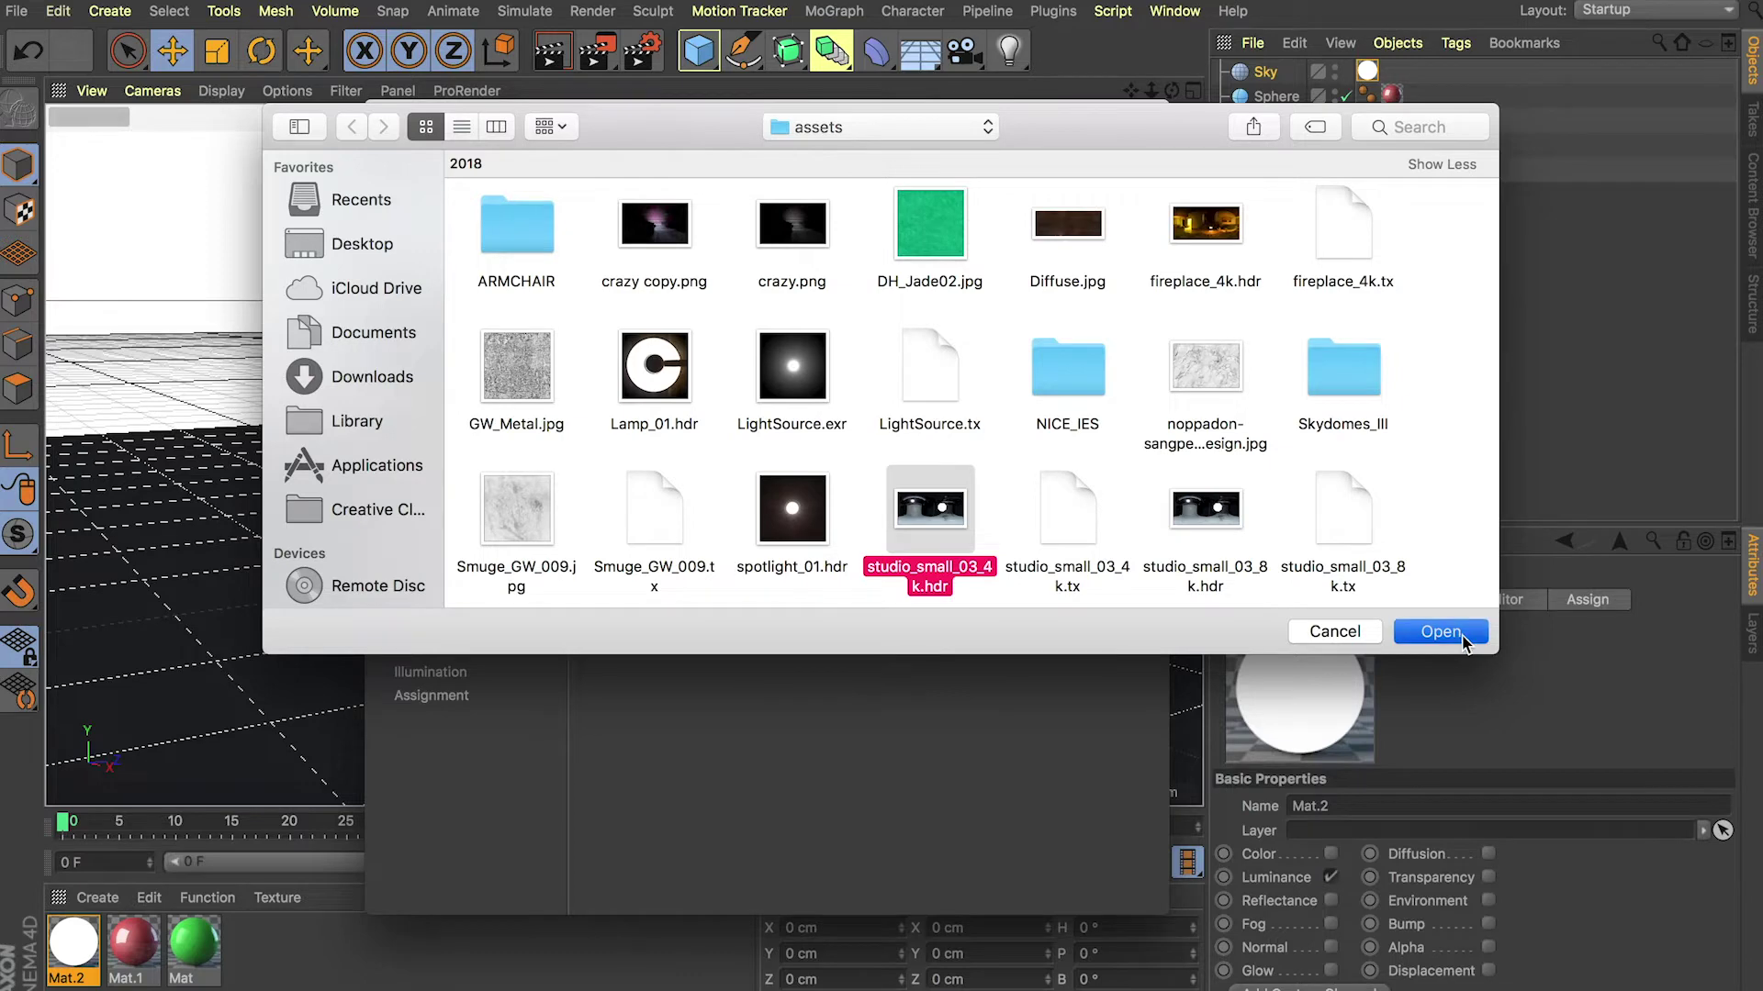
click(951, 345)
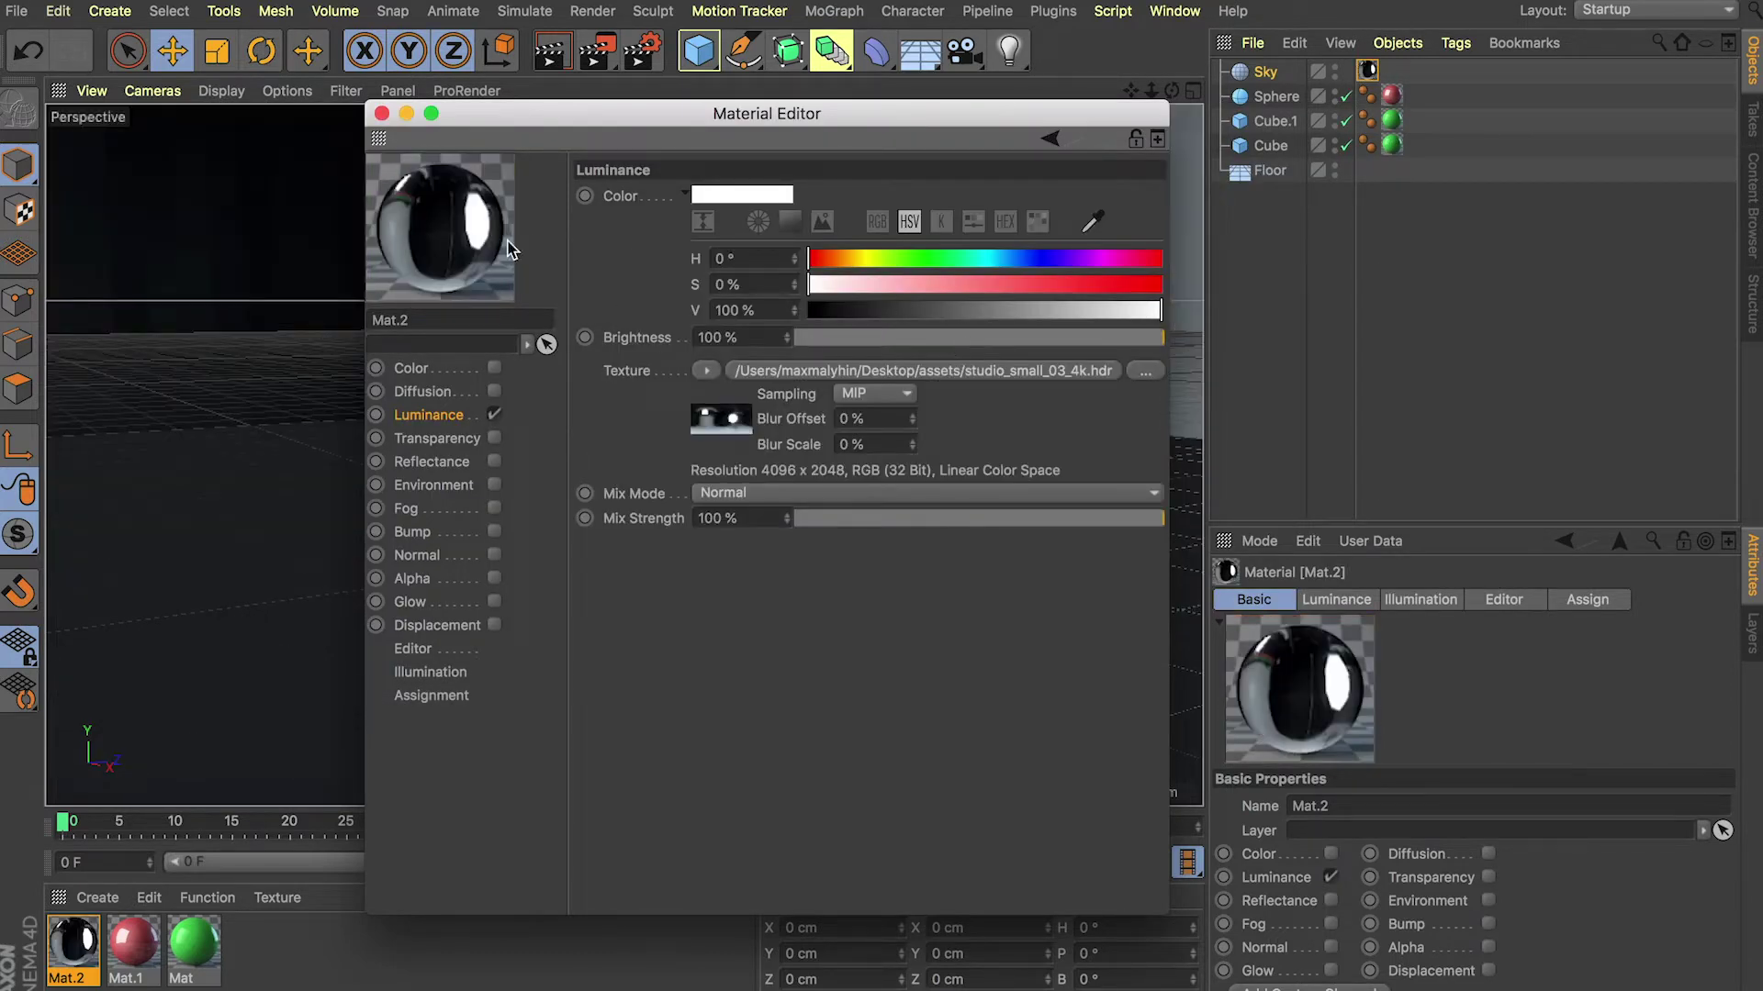
Step: Render the scene lit by the studio HDR sky, then close the result
click(381, 112)
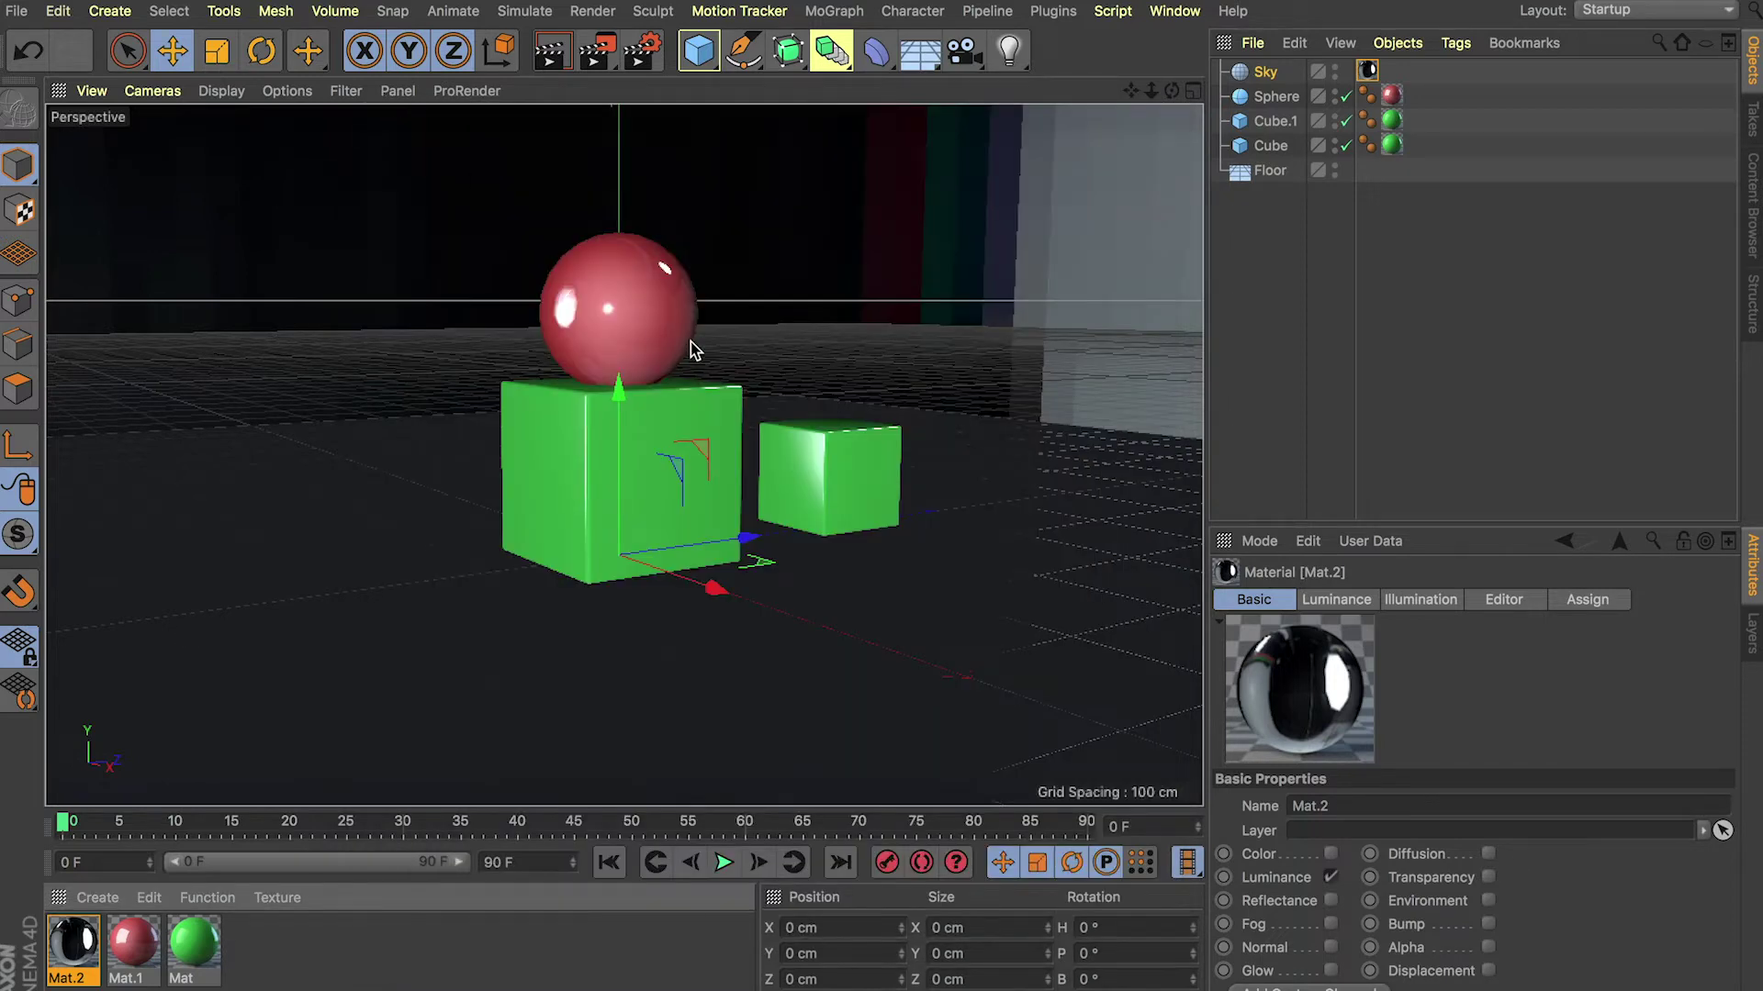
click(594, 51)
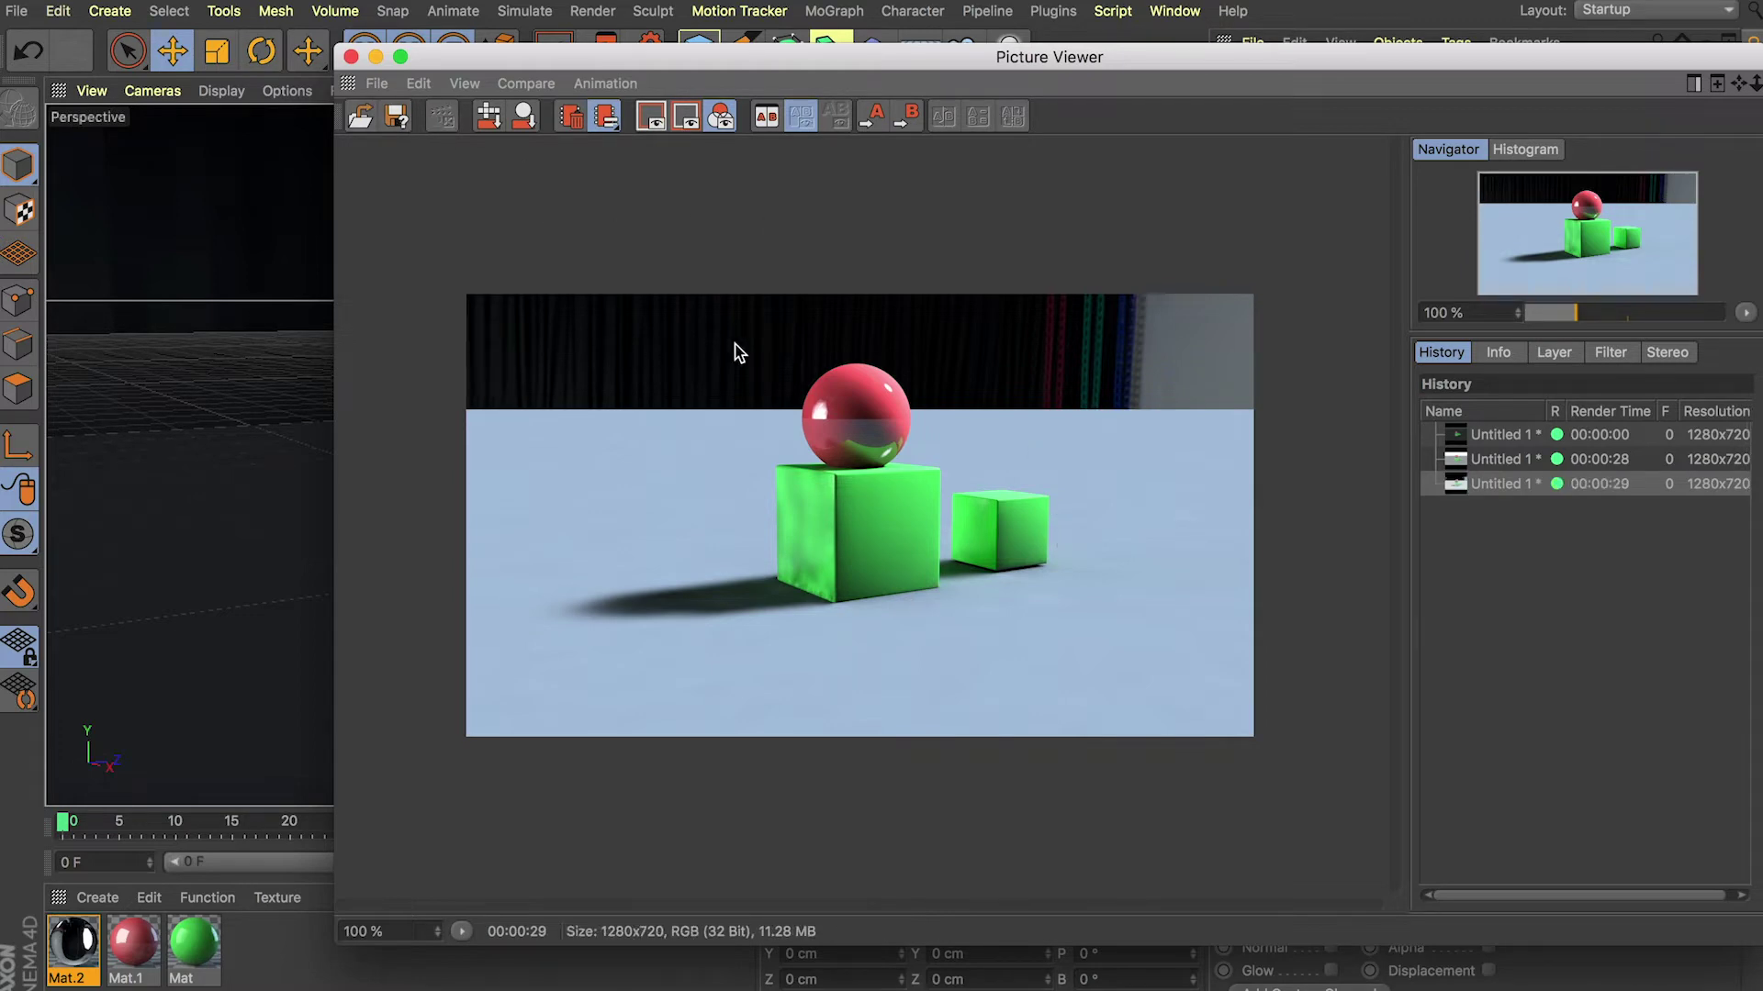
click(350, 56)
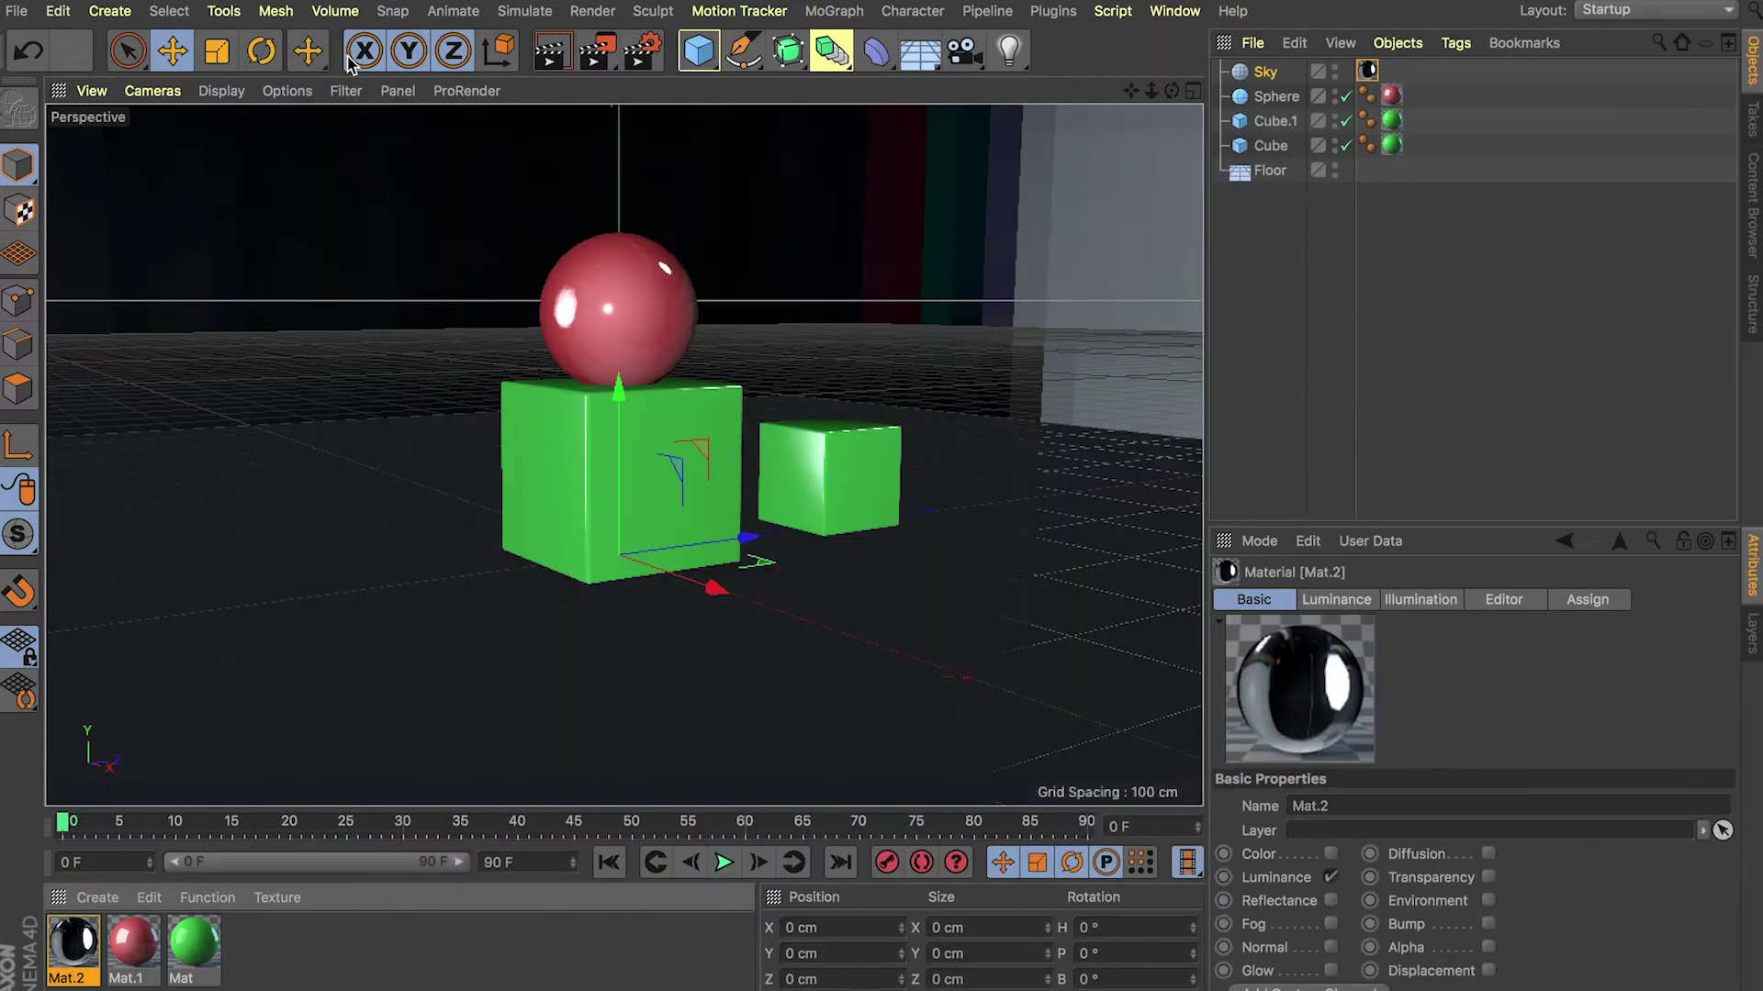
Step: Replace Mat.2's luminance texture with fireplace_4k.hdr, linked without making a copy
double_click(87, 938)
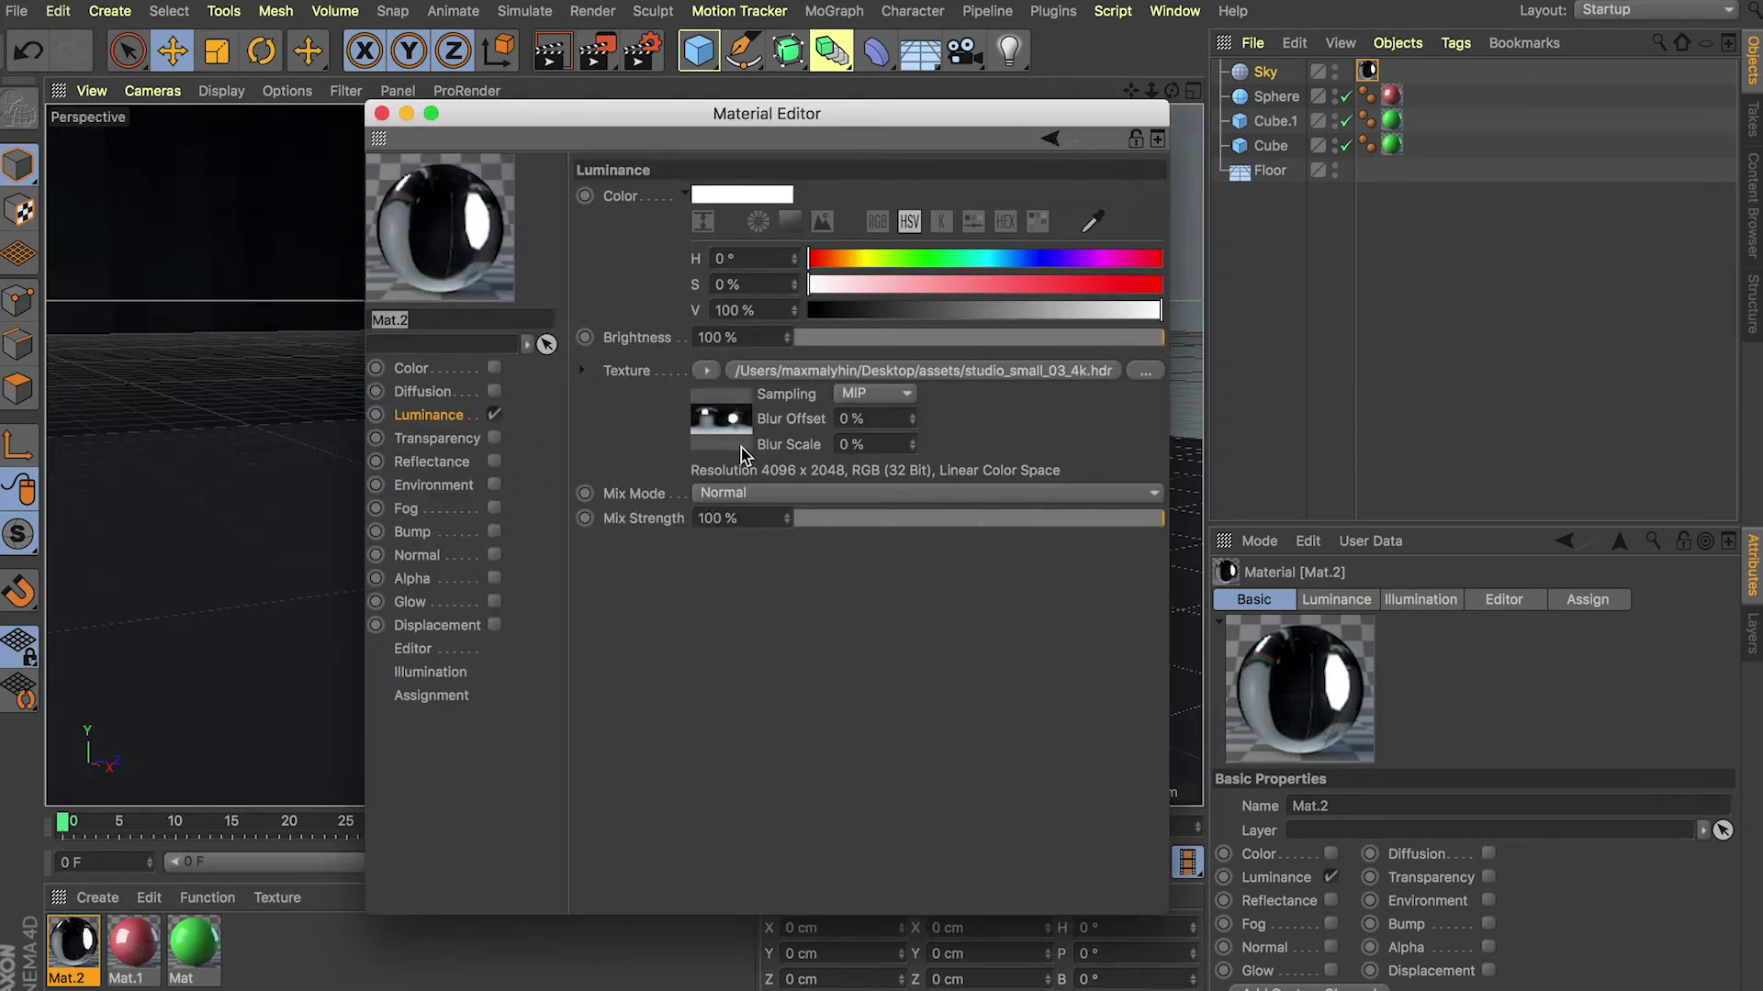
click(706, 372)
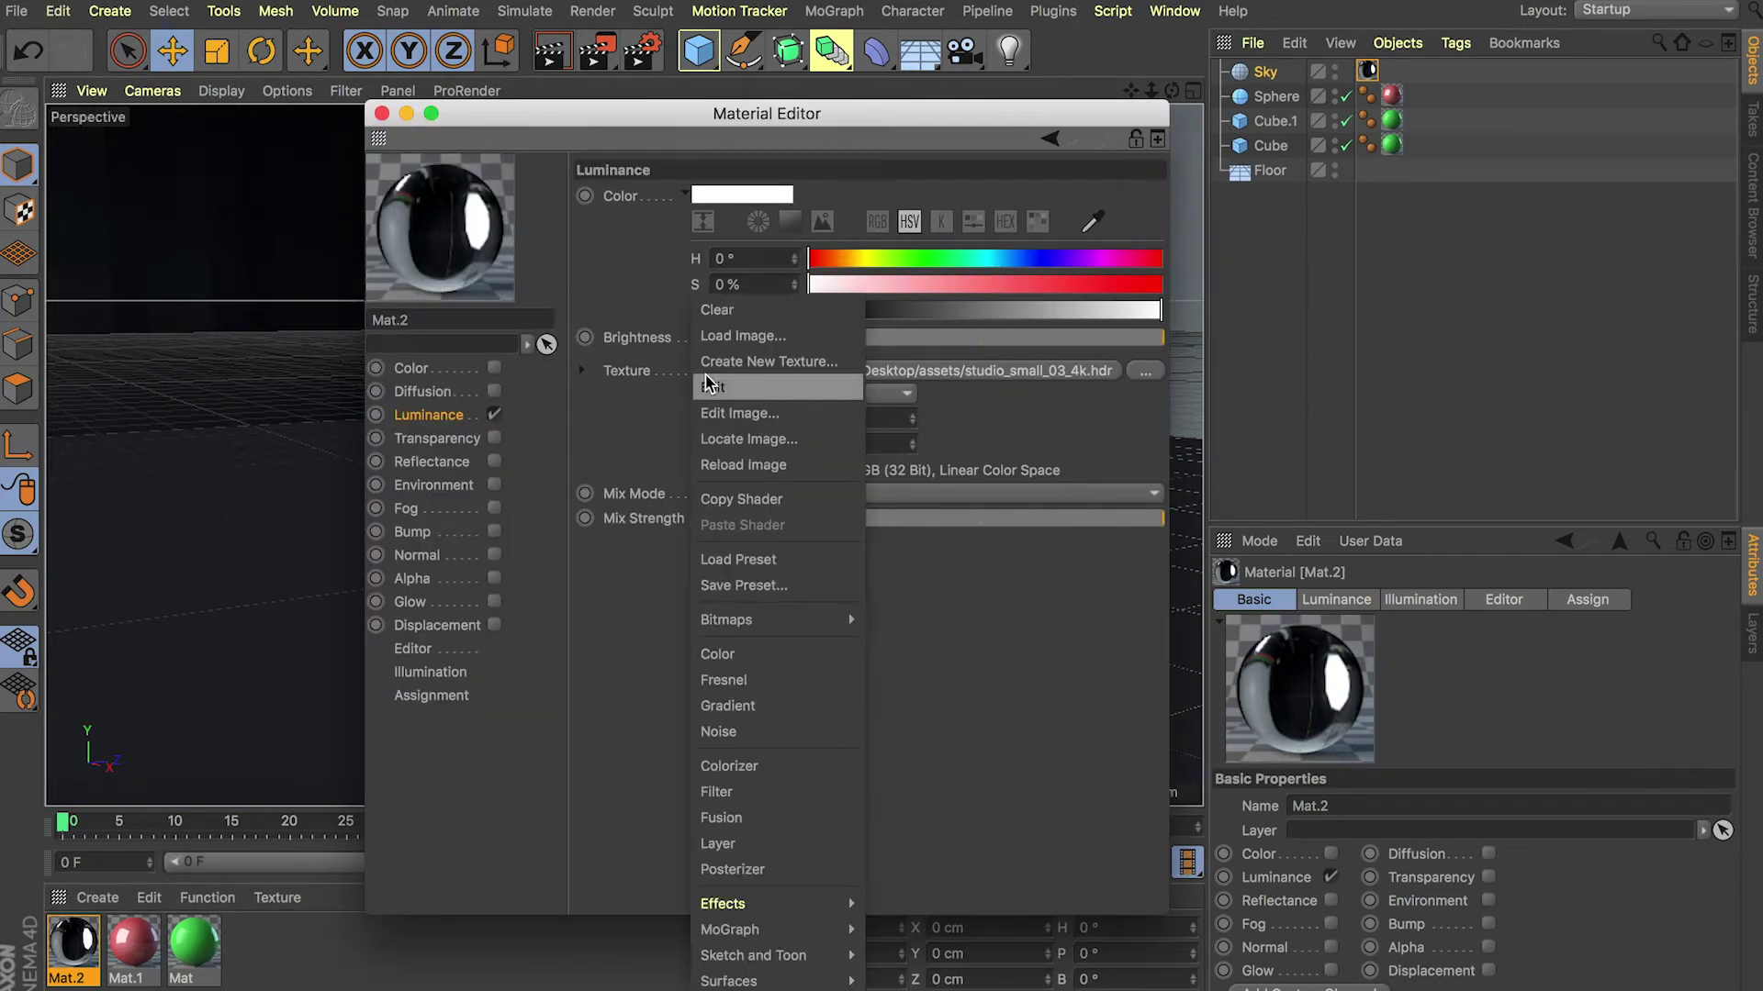
click(742, 336)
scroll(998, 452, down, 1)
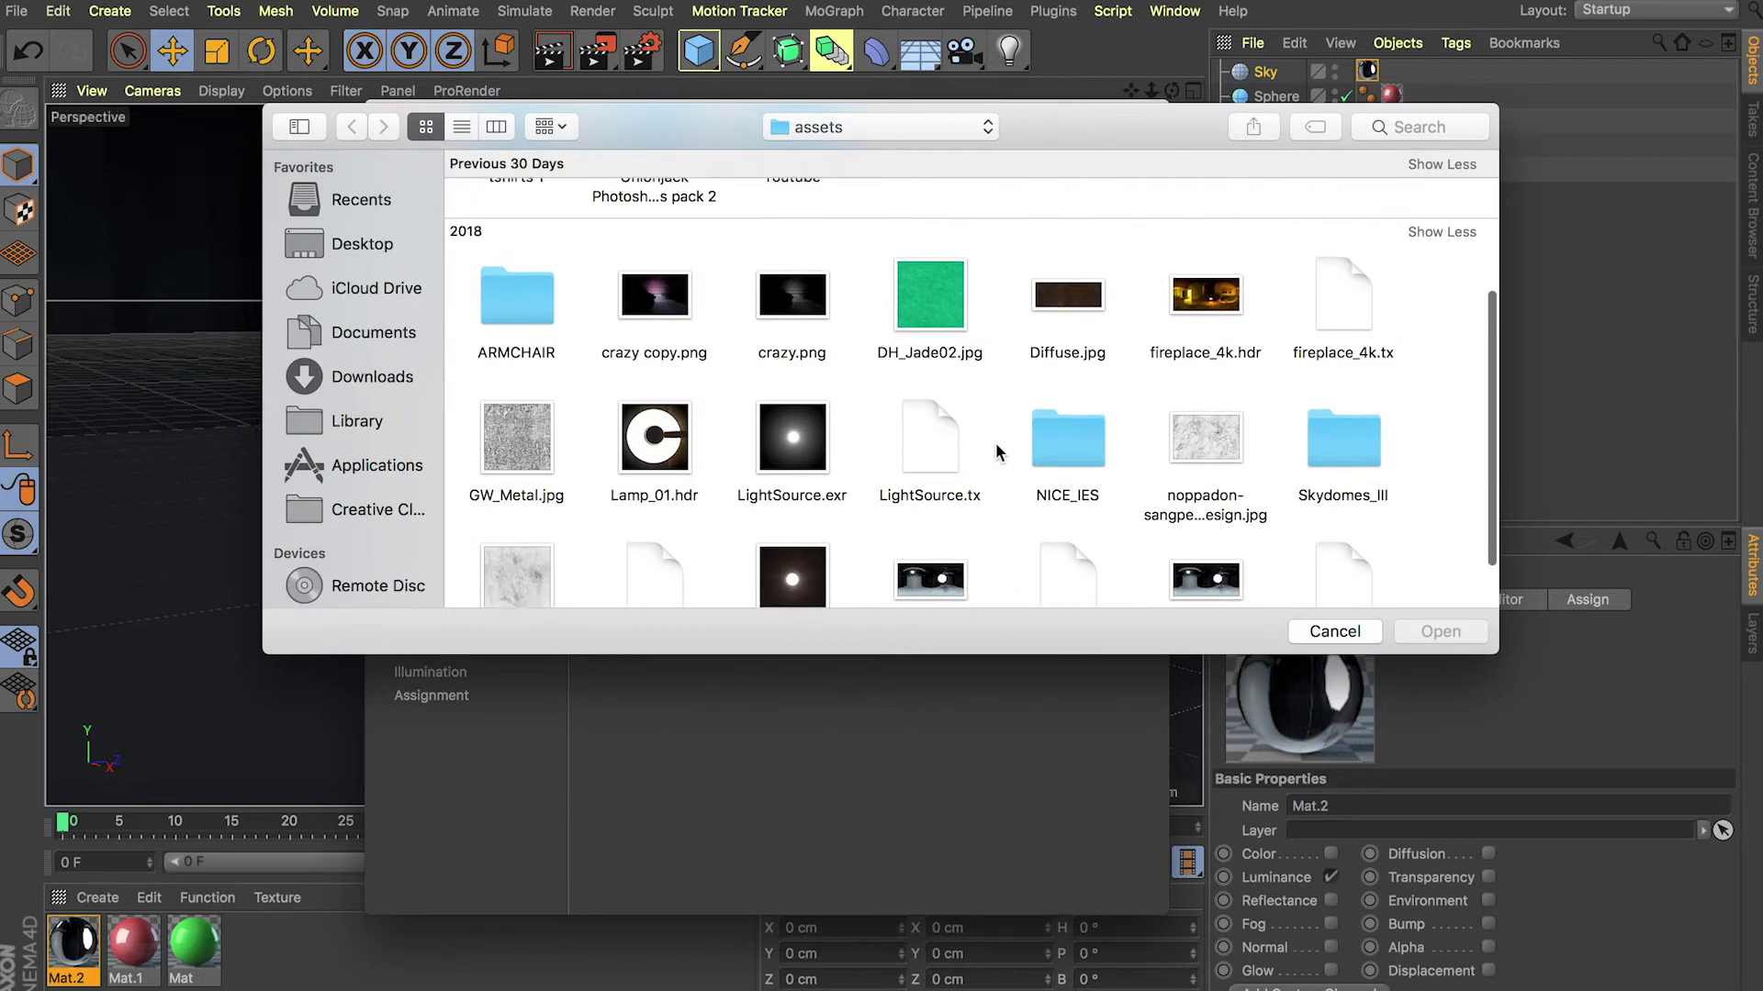
click(1208, 308)
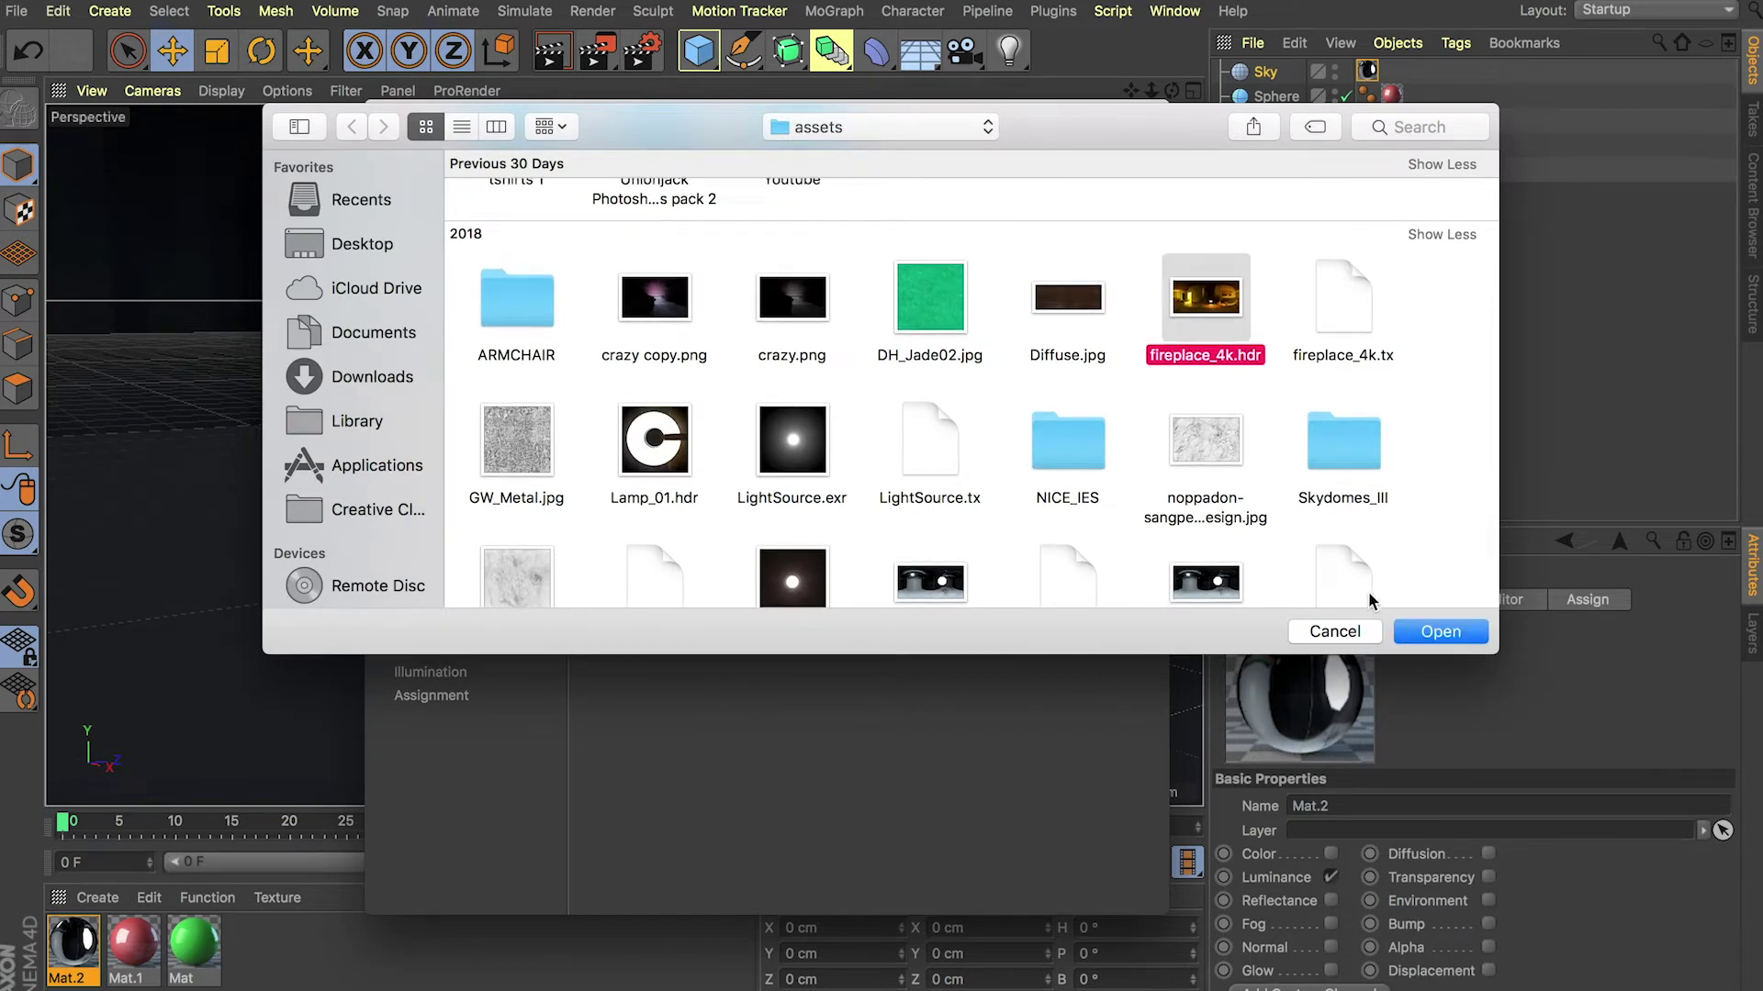
click(1438, 631)
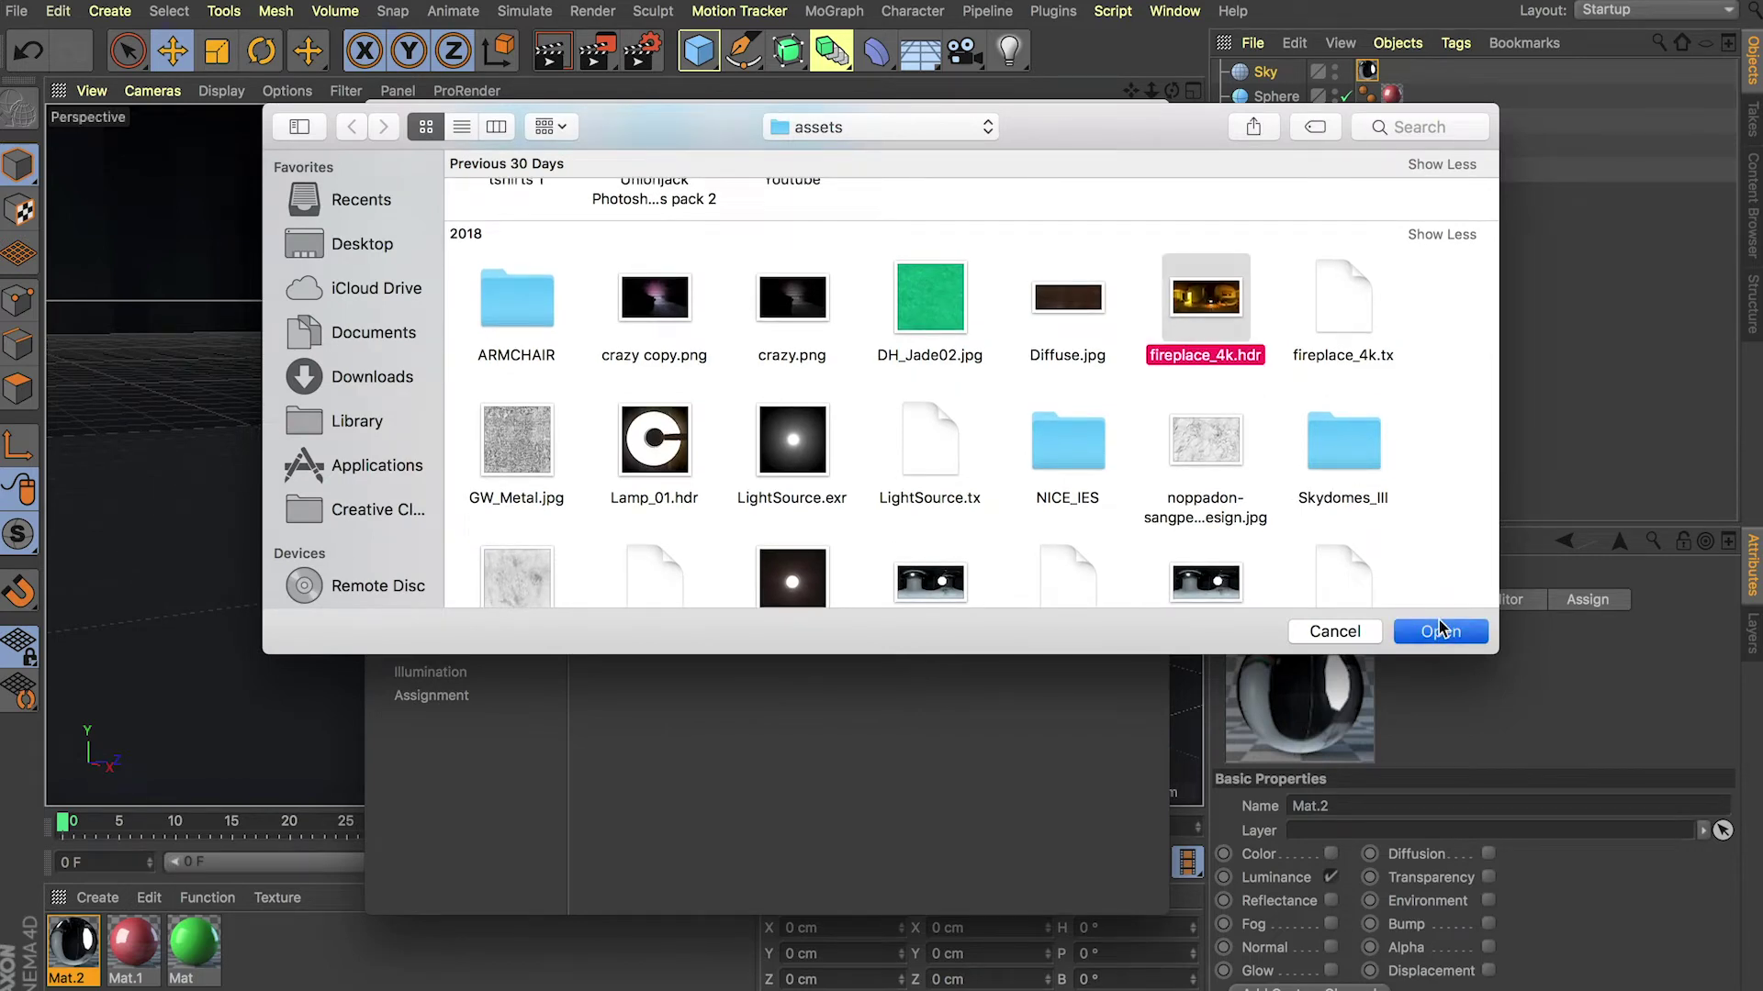
click(952, 343)
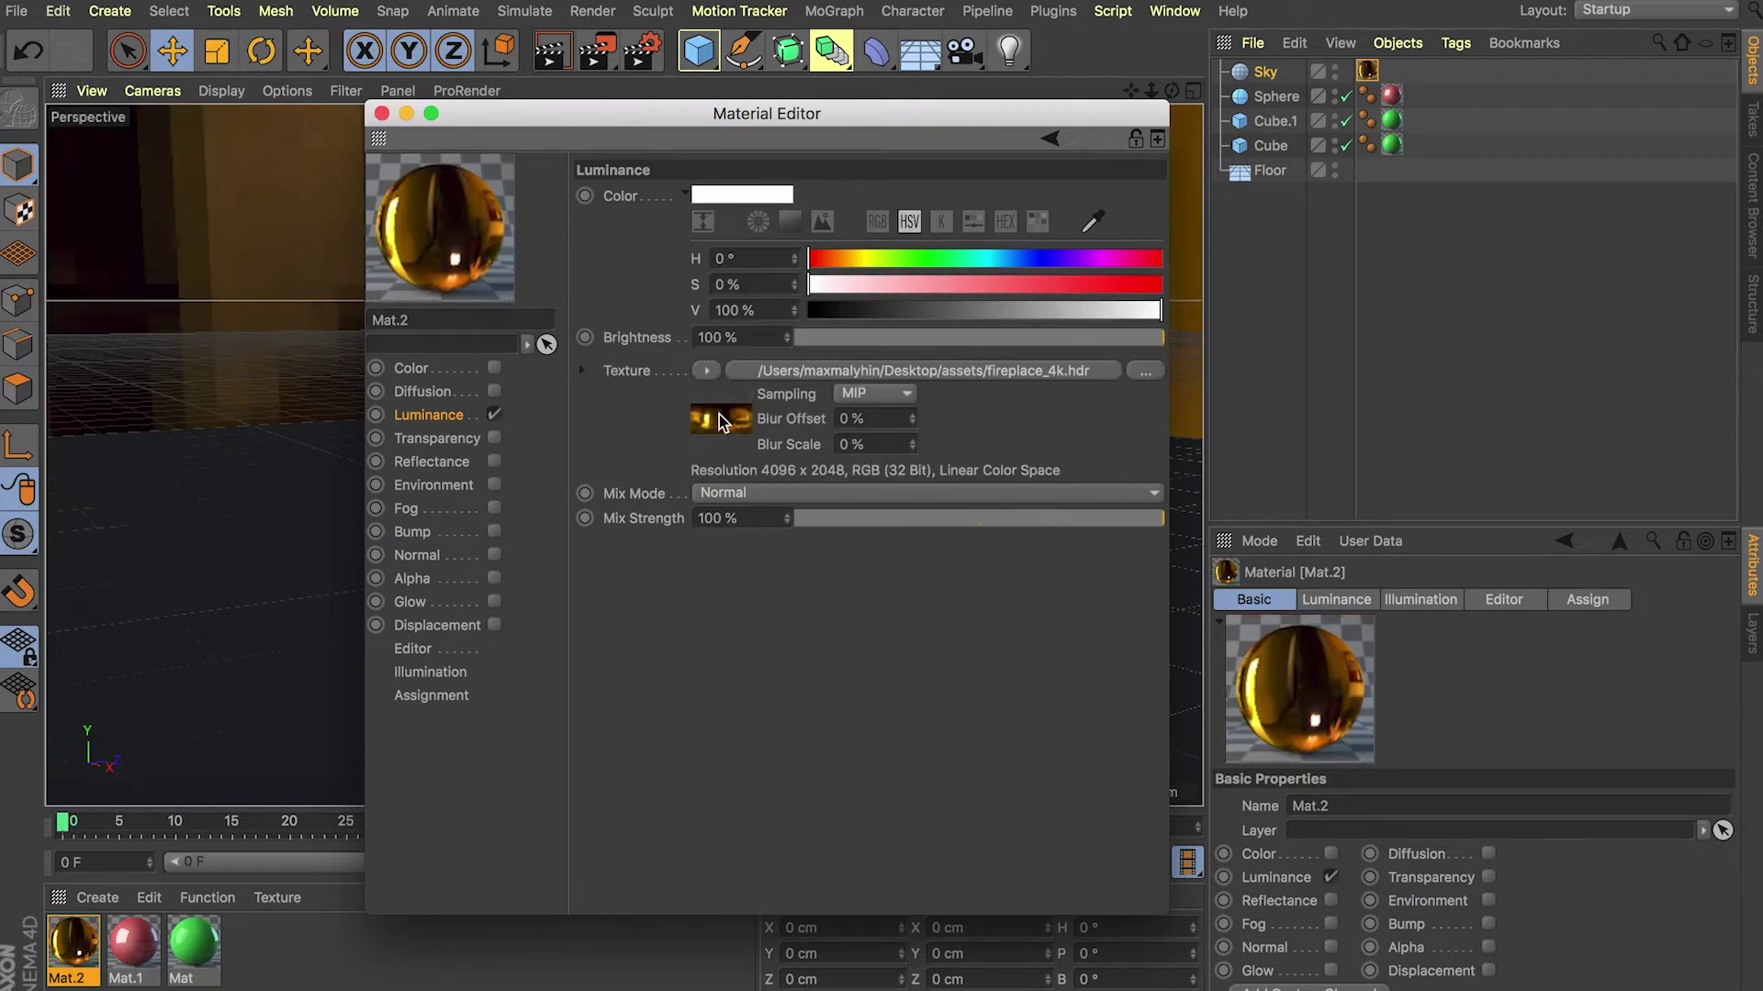
Step: Raise the luminance brightness to 400%
drag(759, 342, 698, 342)
text(400)
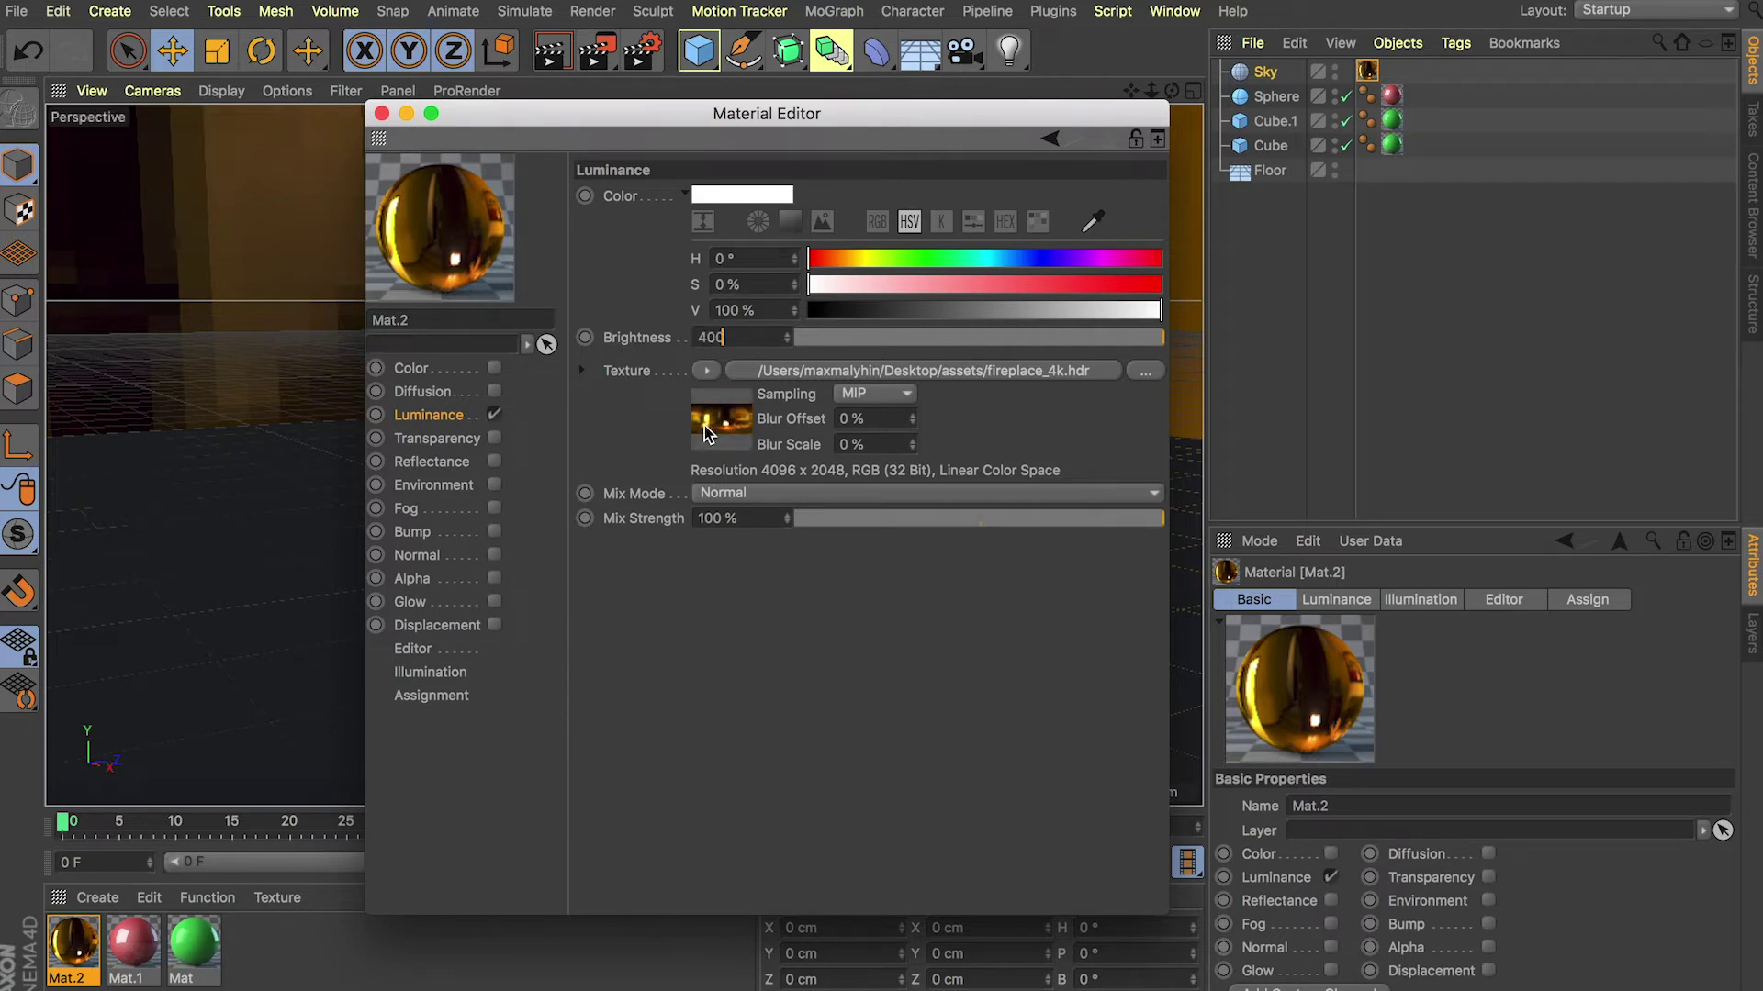
click(759, 310)
drag(761, 340, 662, 342)
click(595, 51)
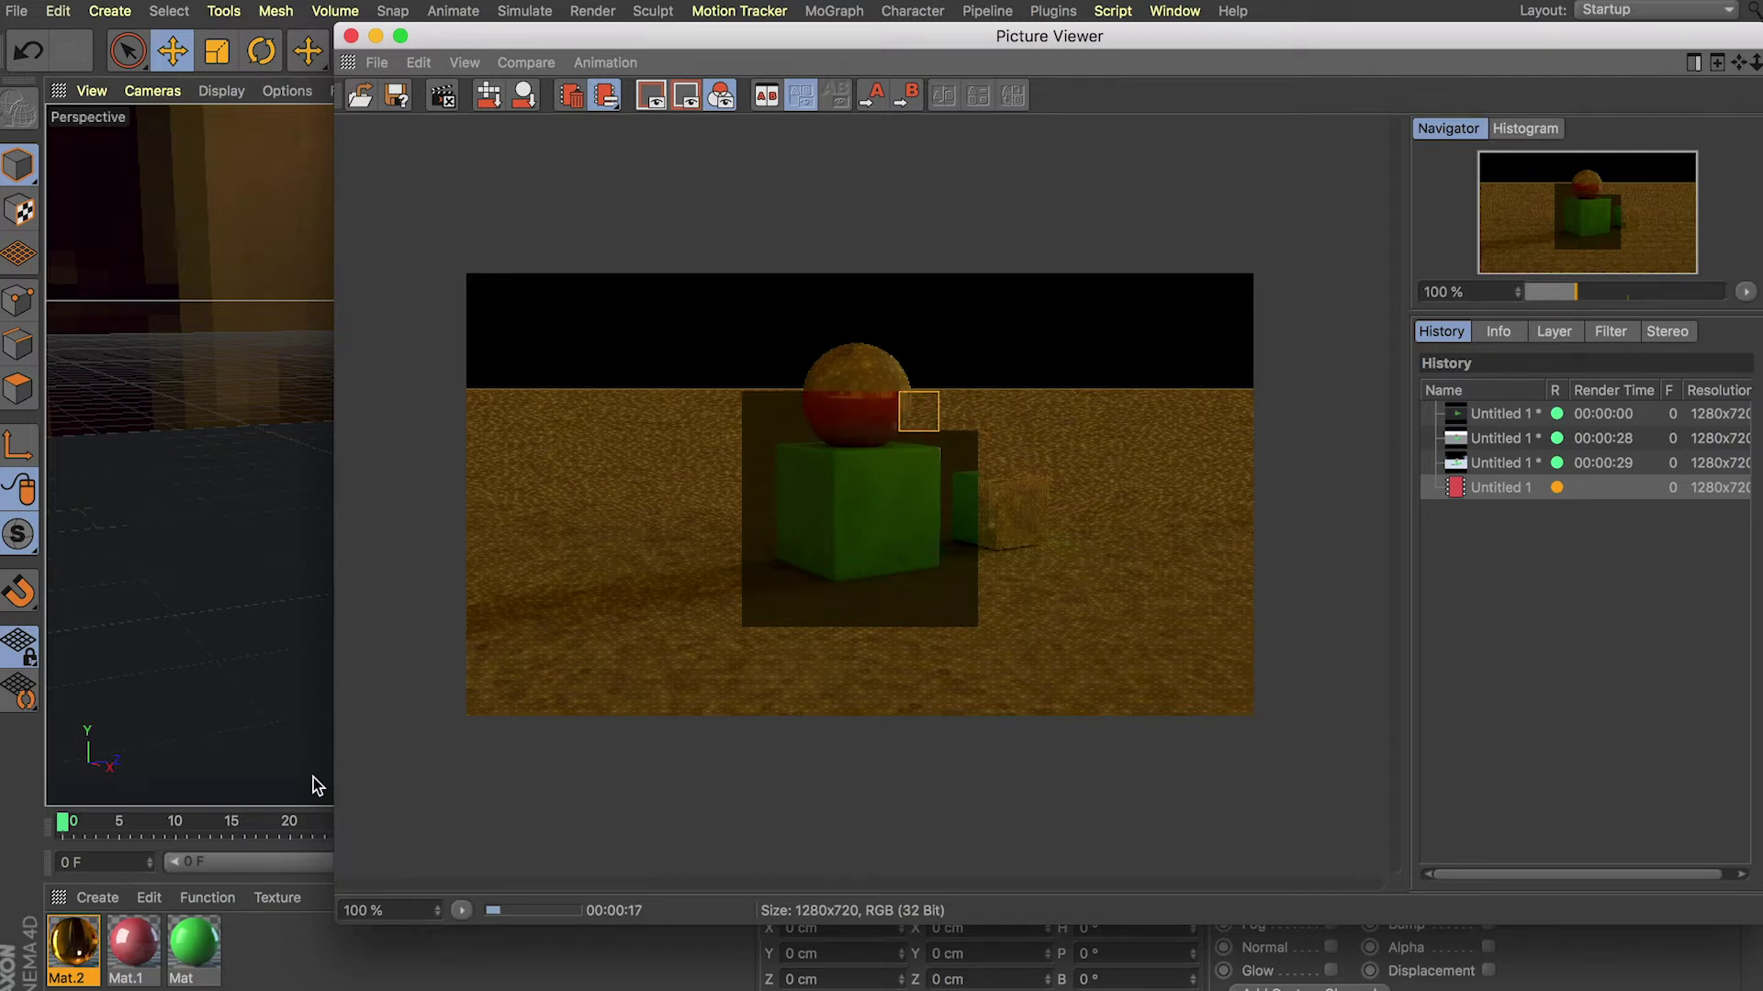
click(350, 36)
click(1061, 347)
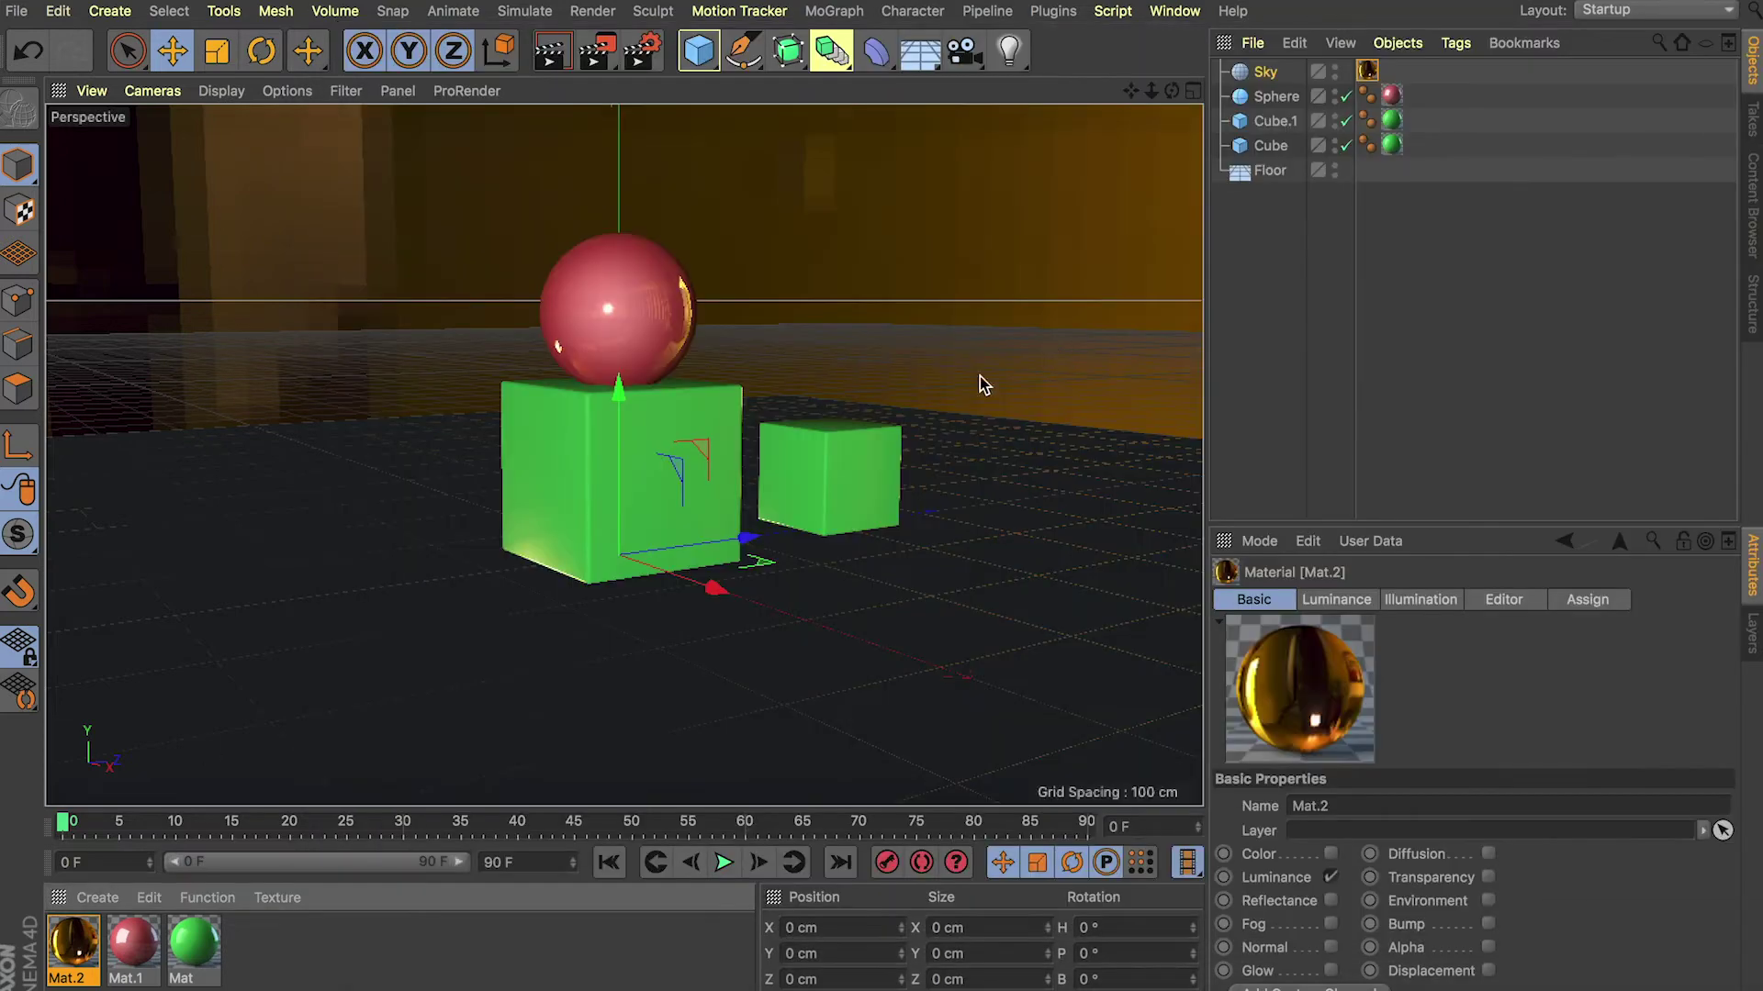
Step: Set Mat.2's luminance brightness back to 100%
double_click(81, 948)
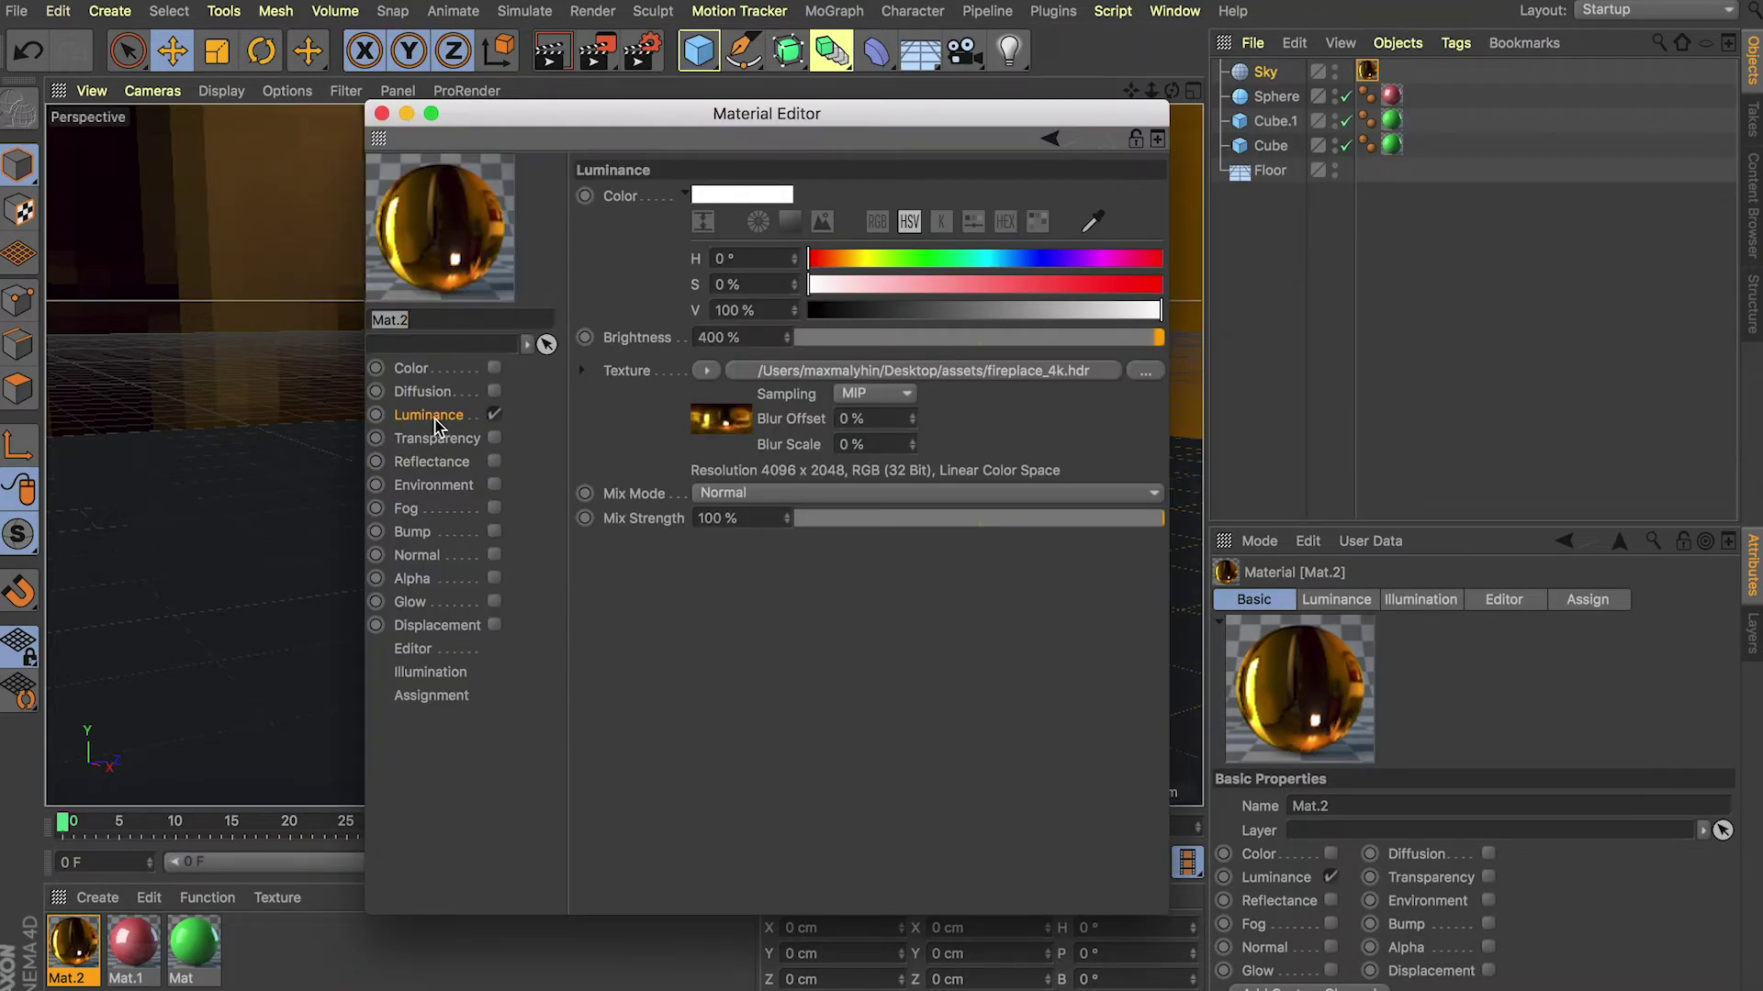
drag(739, 337, 613, 332)
text(100)
key(Return)
Step: Raise Mat.2's Illumination Generate GI strength to 250%
click(431, 673)
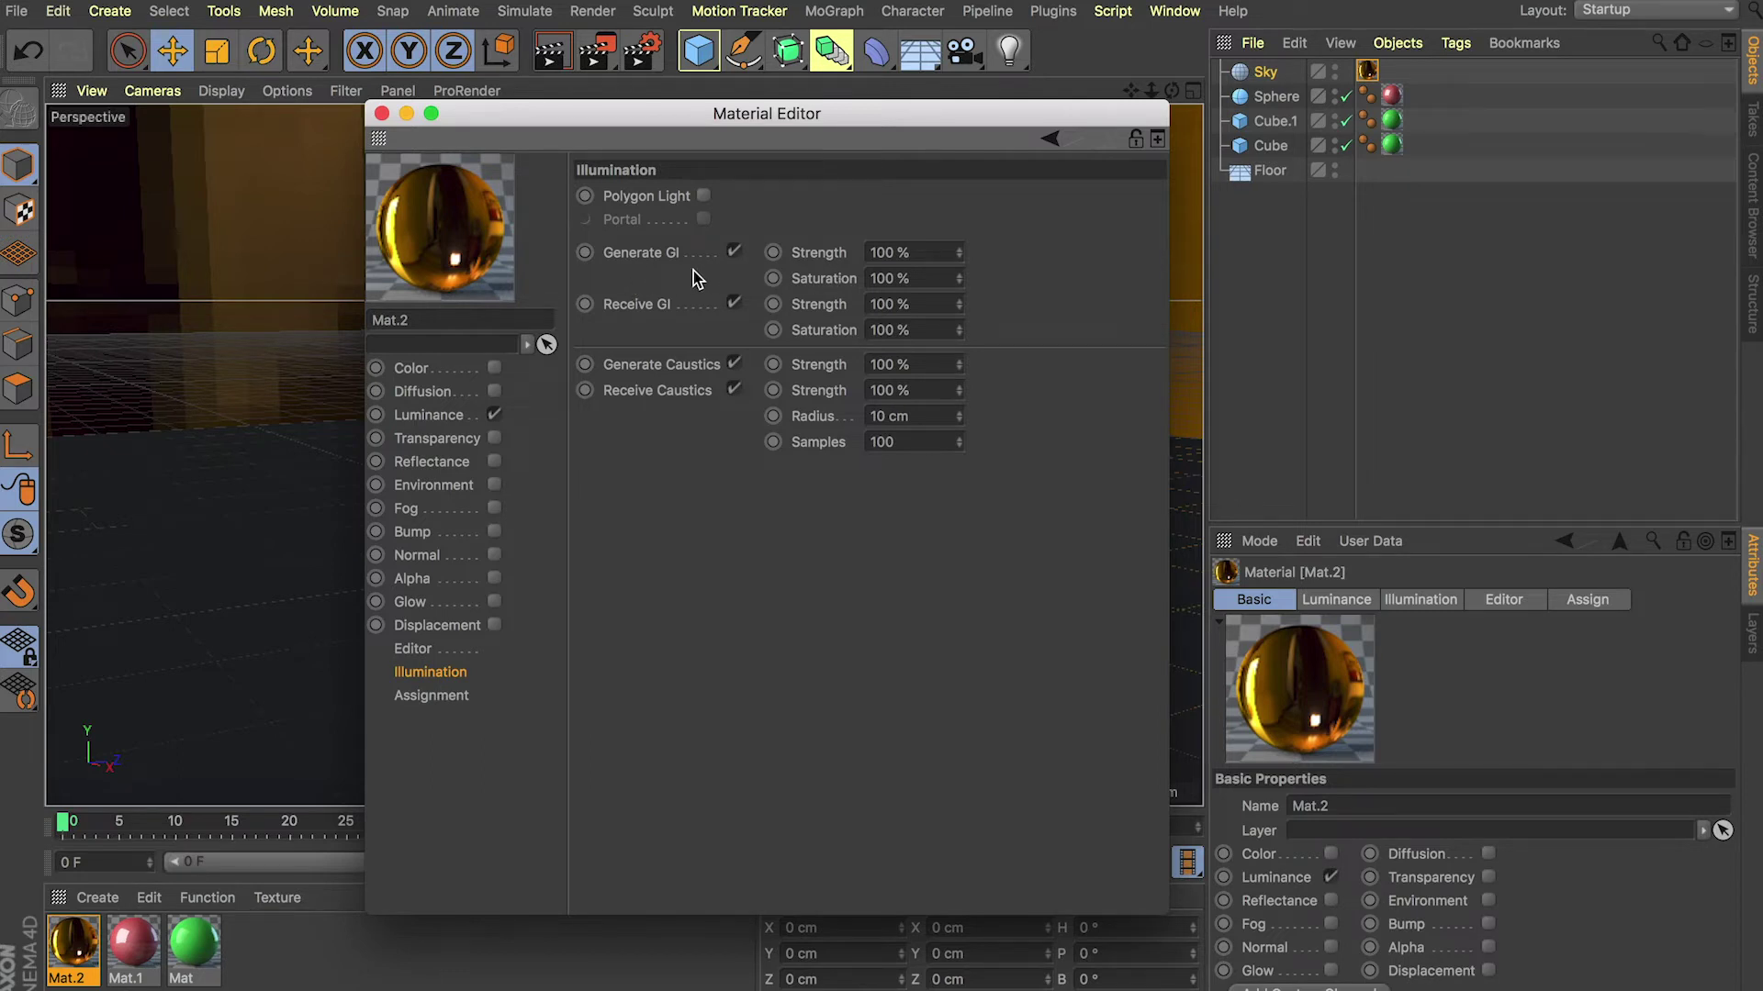
double_click(925, 251)
drag(926, 275, 871, 277)
click(909, 252)
text(250)
key(Return)
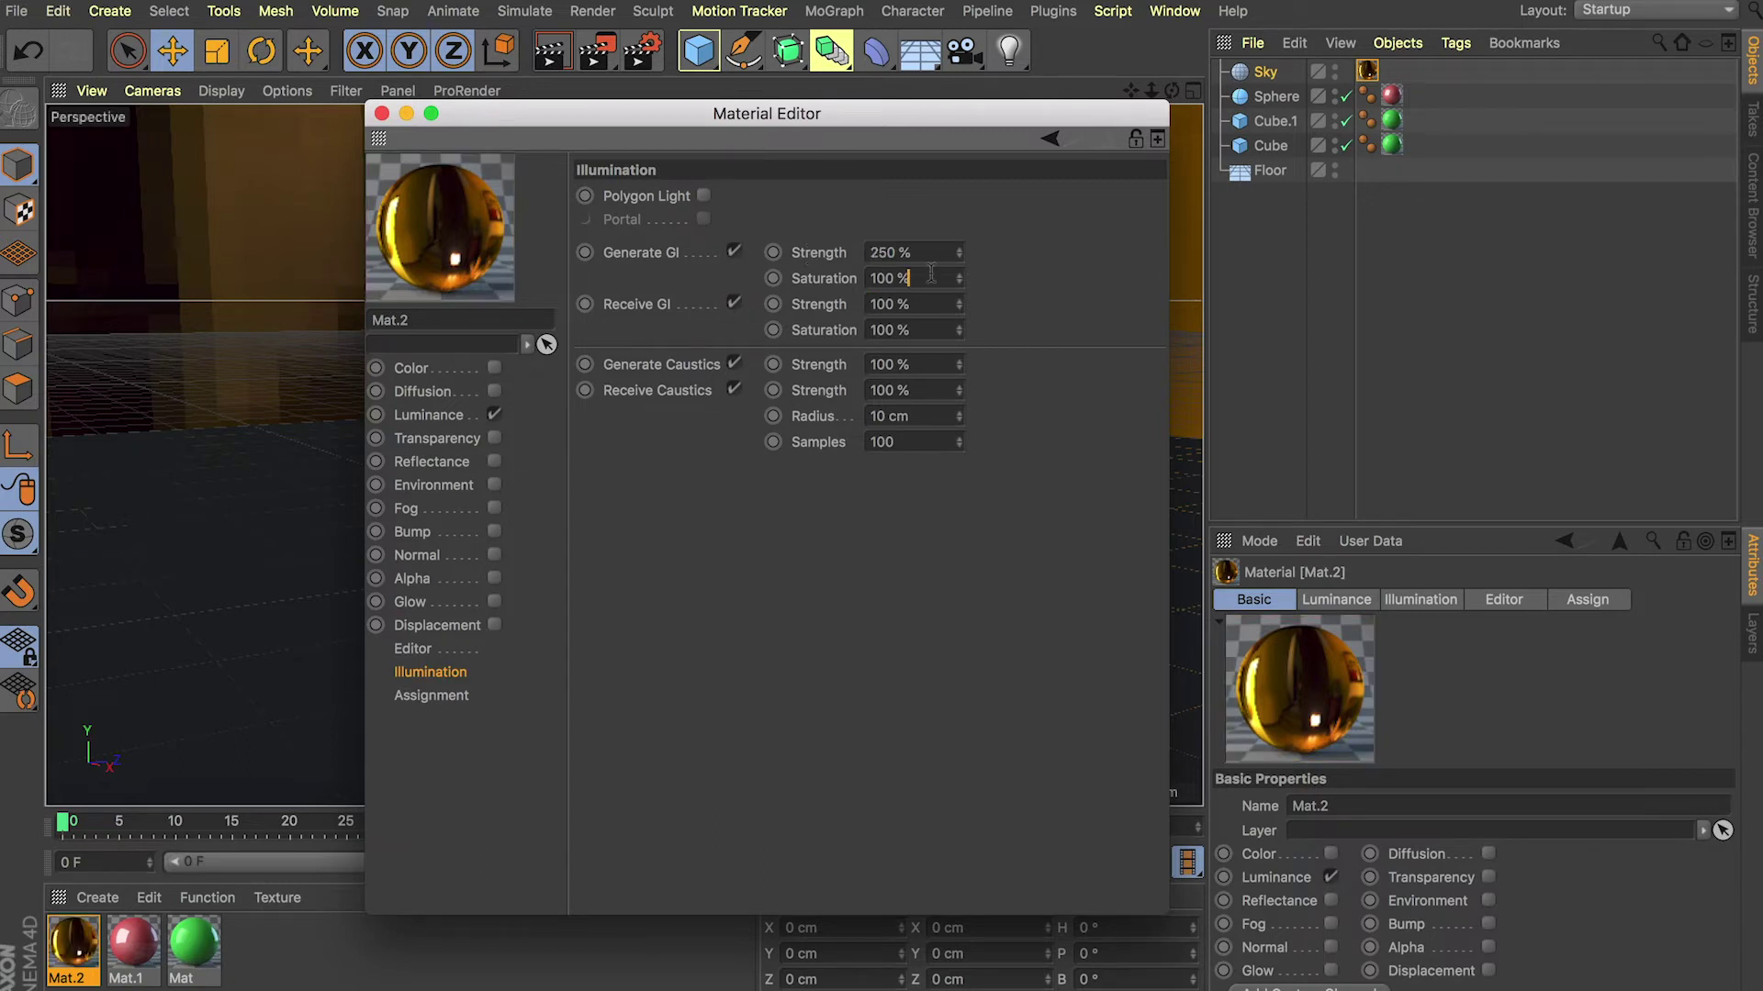
click(382, 113)
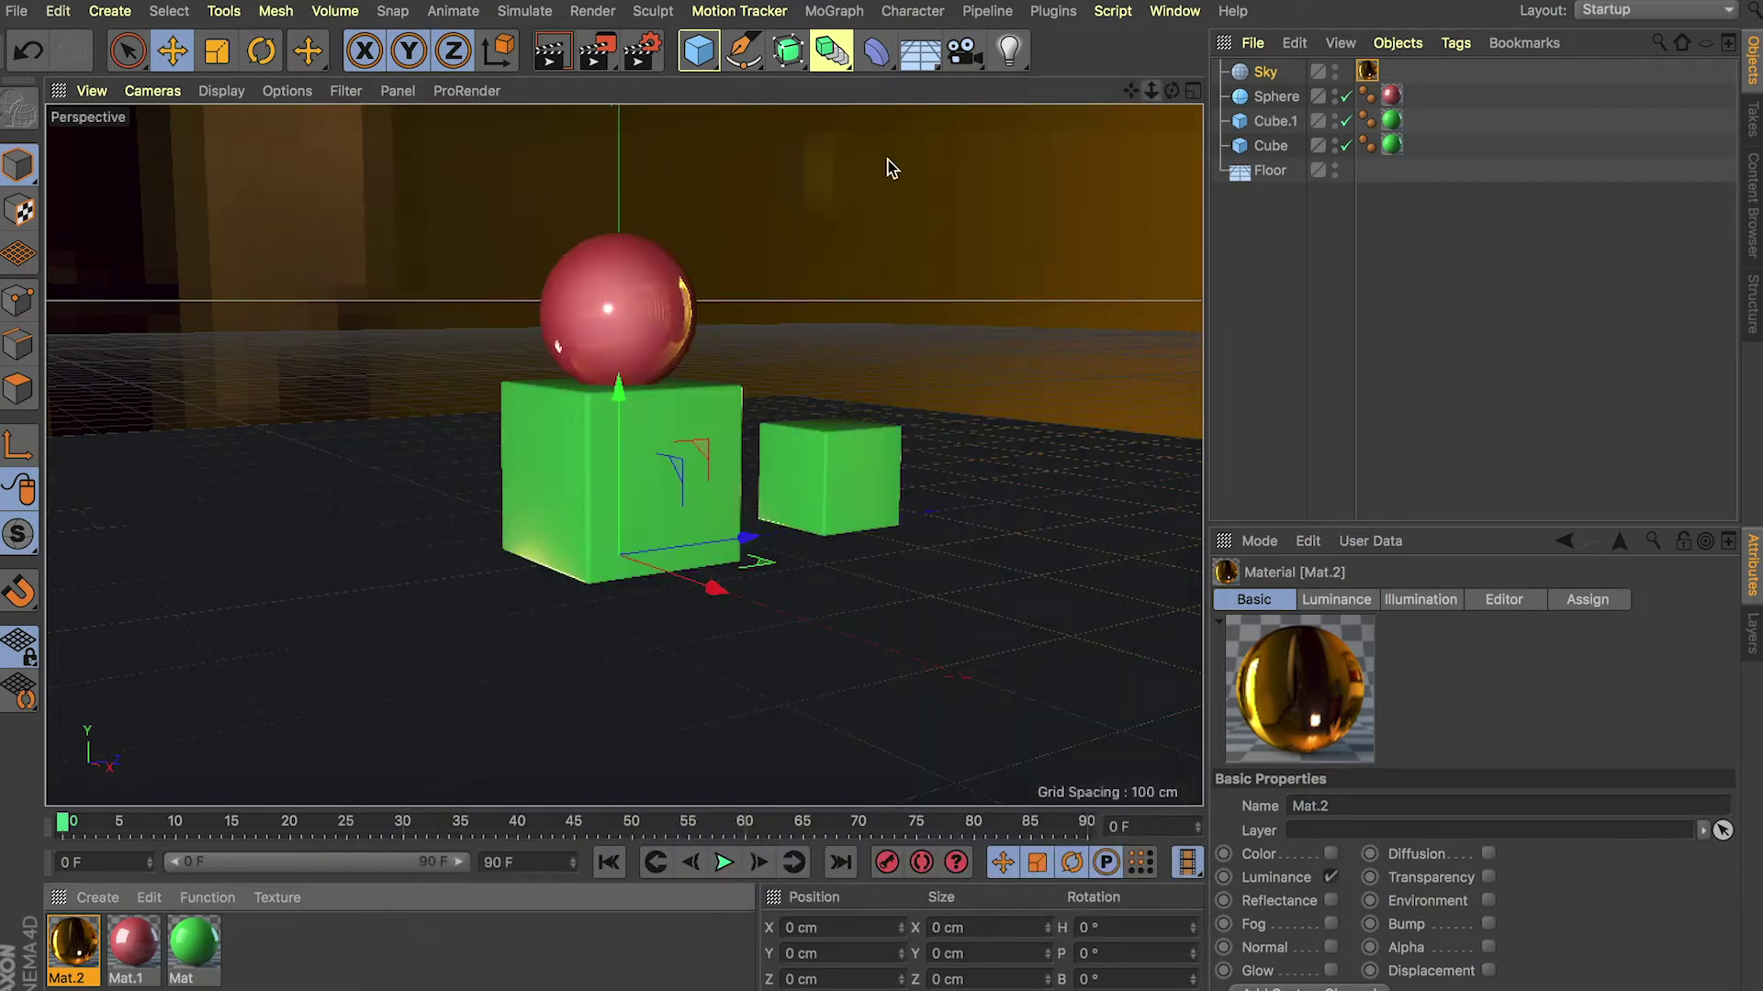
click(595, 50)
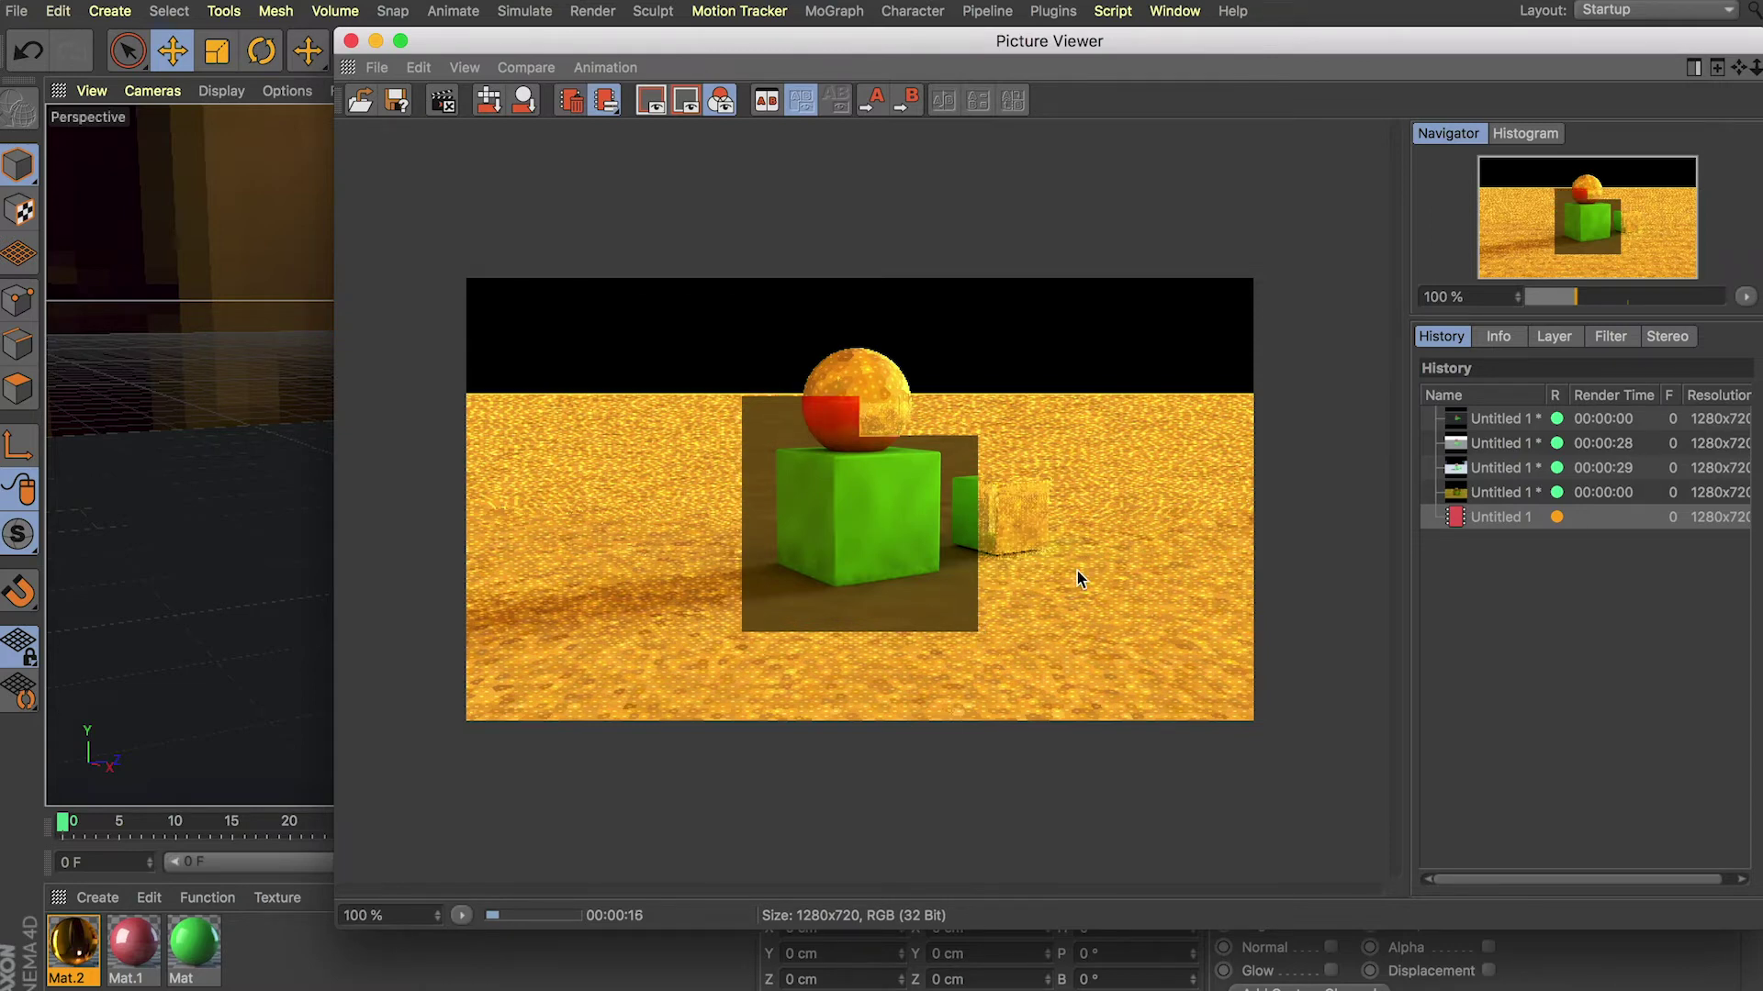
click(1515, 500)
click(1501, 517)
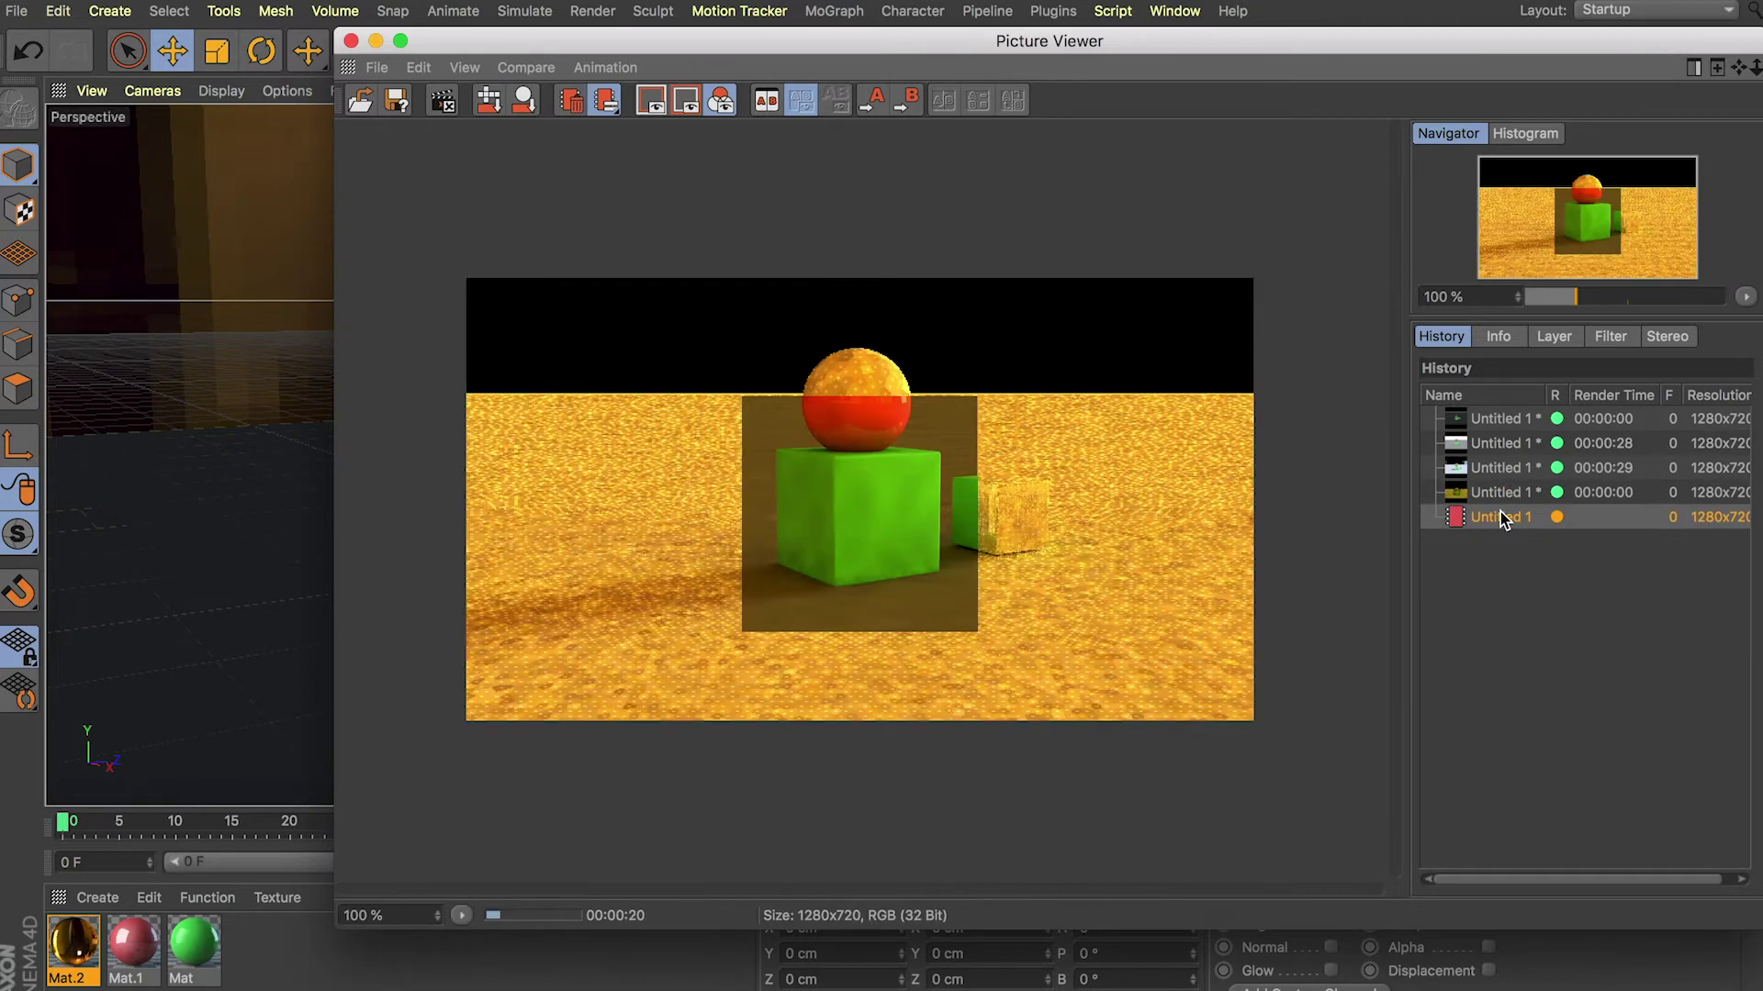
click(1500, 493)
click(1502, 517)
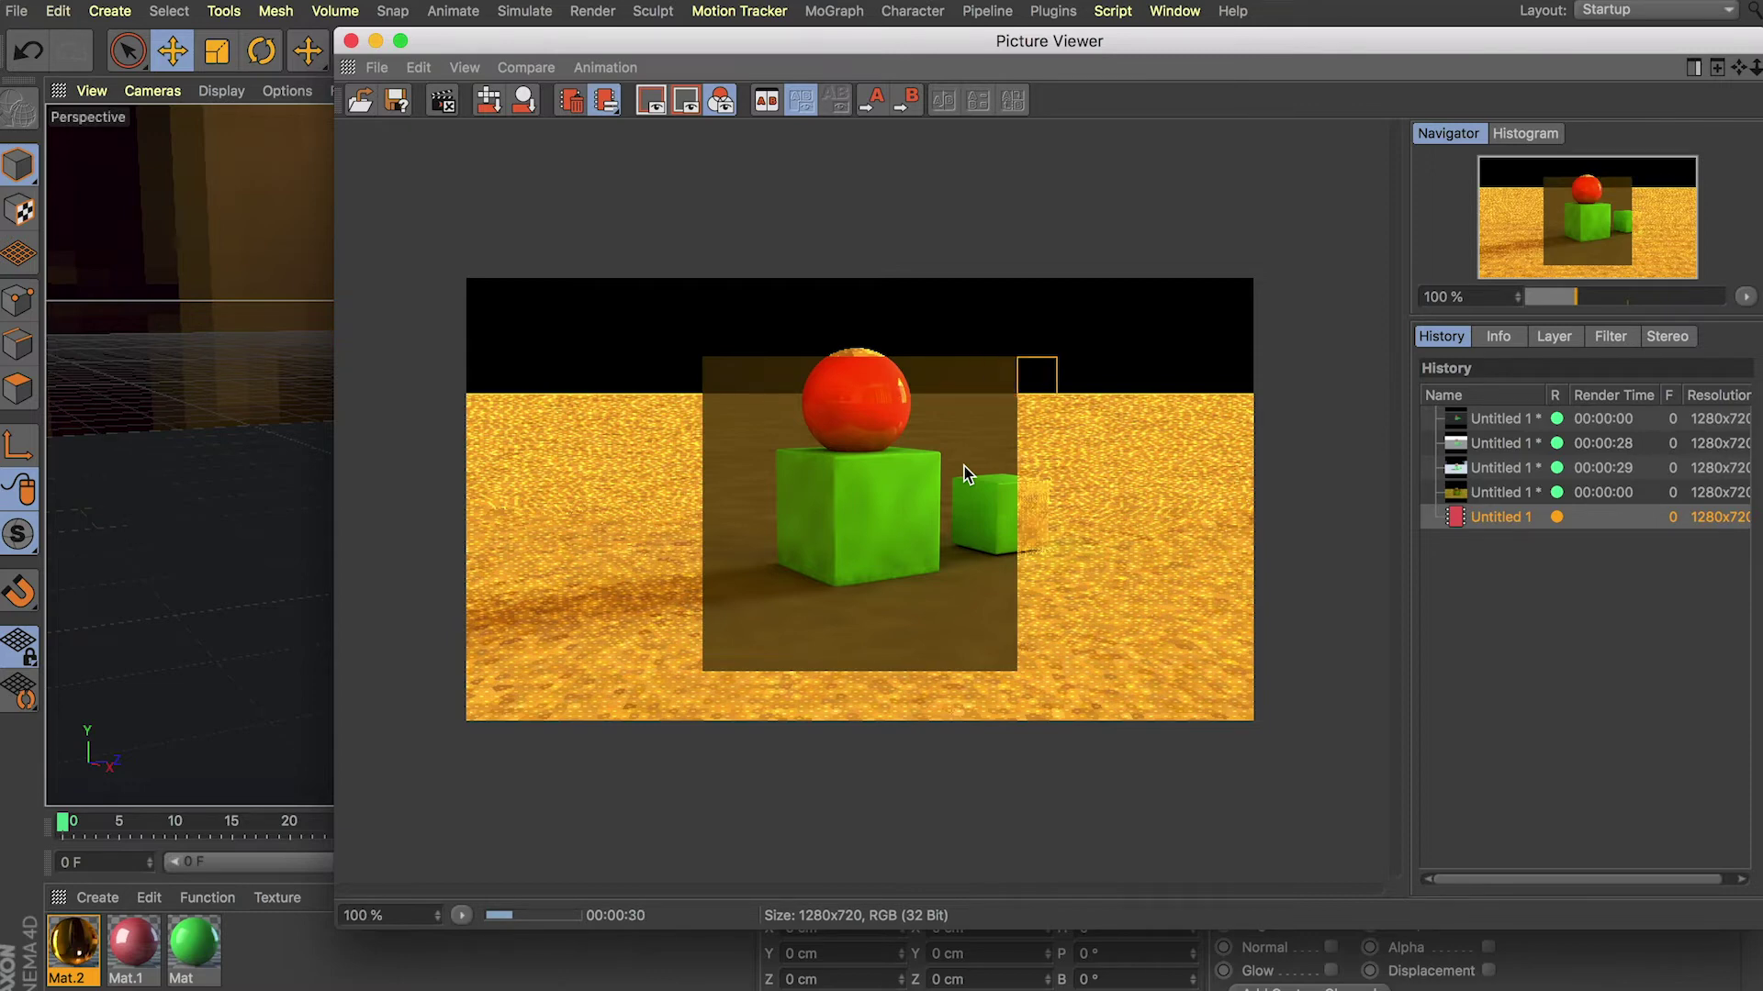
click(351, 40)
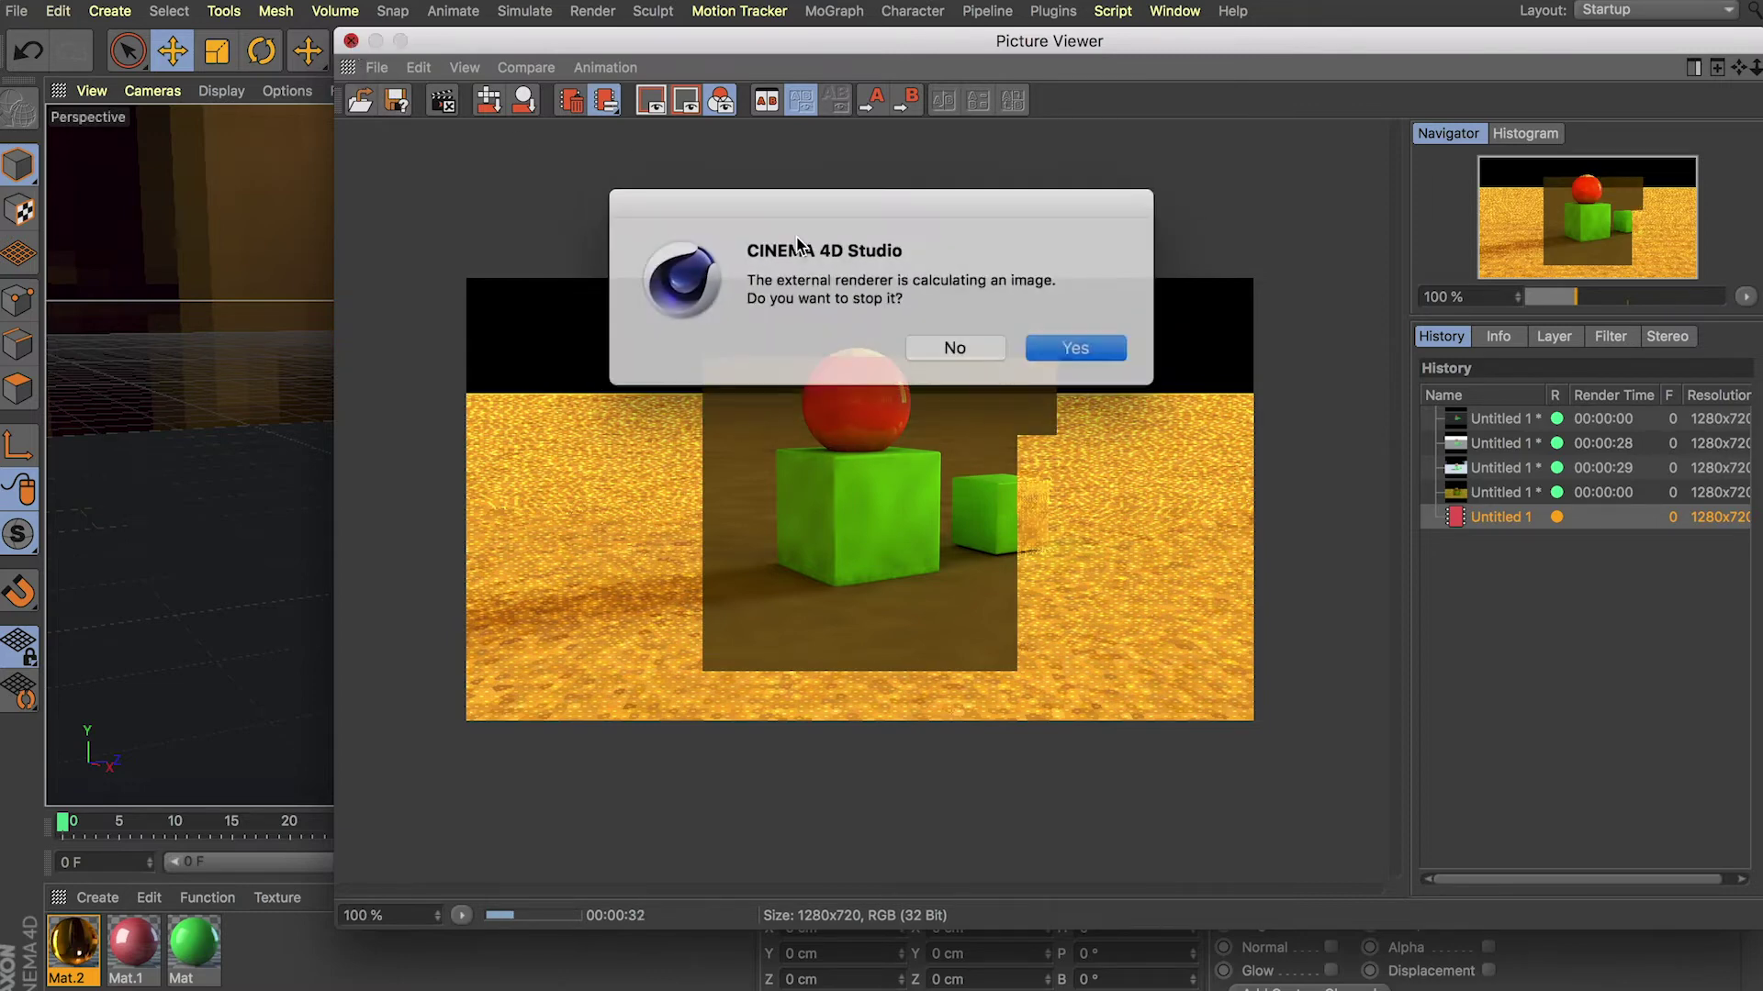
click(1084, 349)
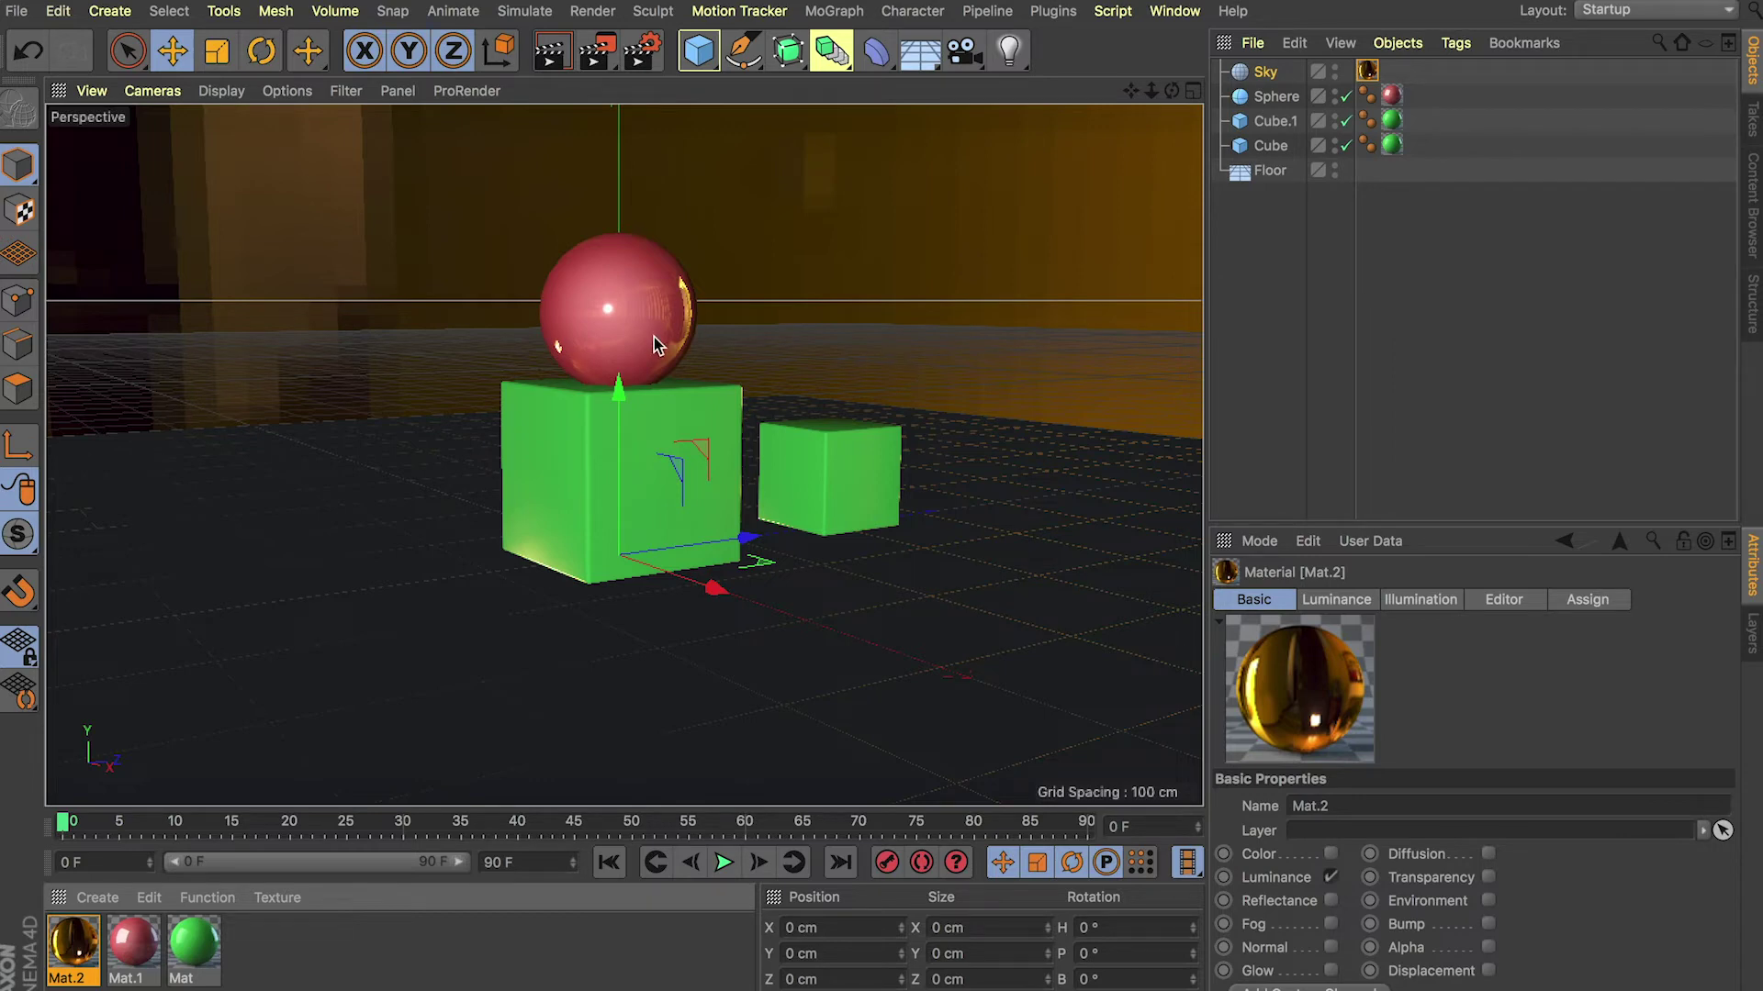
Step: Wrap Mat.2's sky image in a Filter shader, shifting hue and setting saturation to -100%
double_click(75, 944)
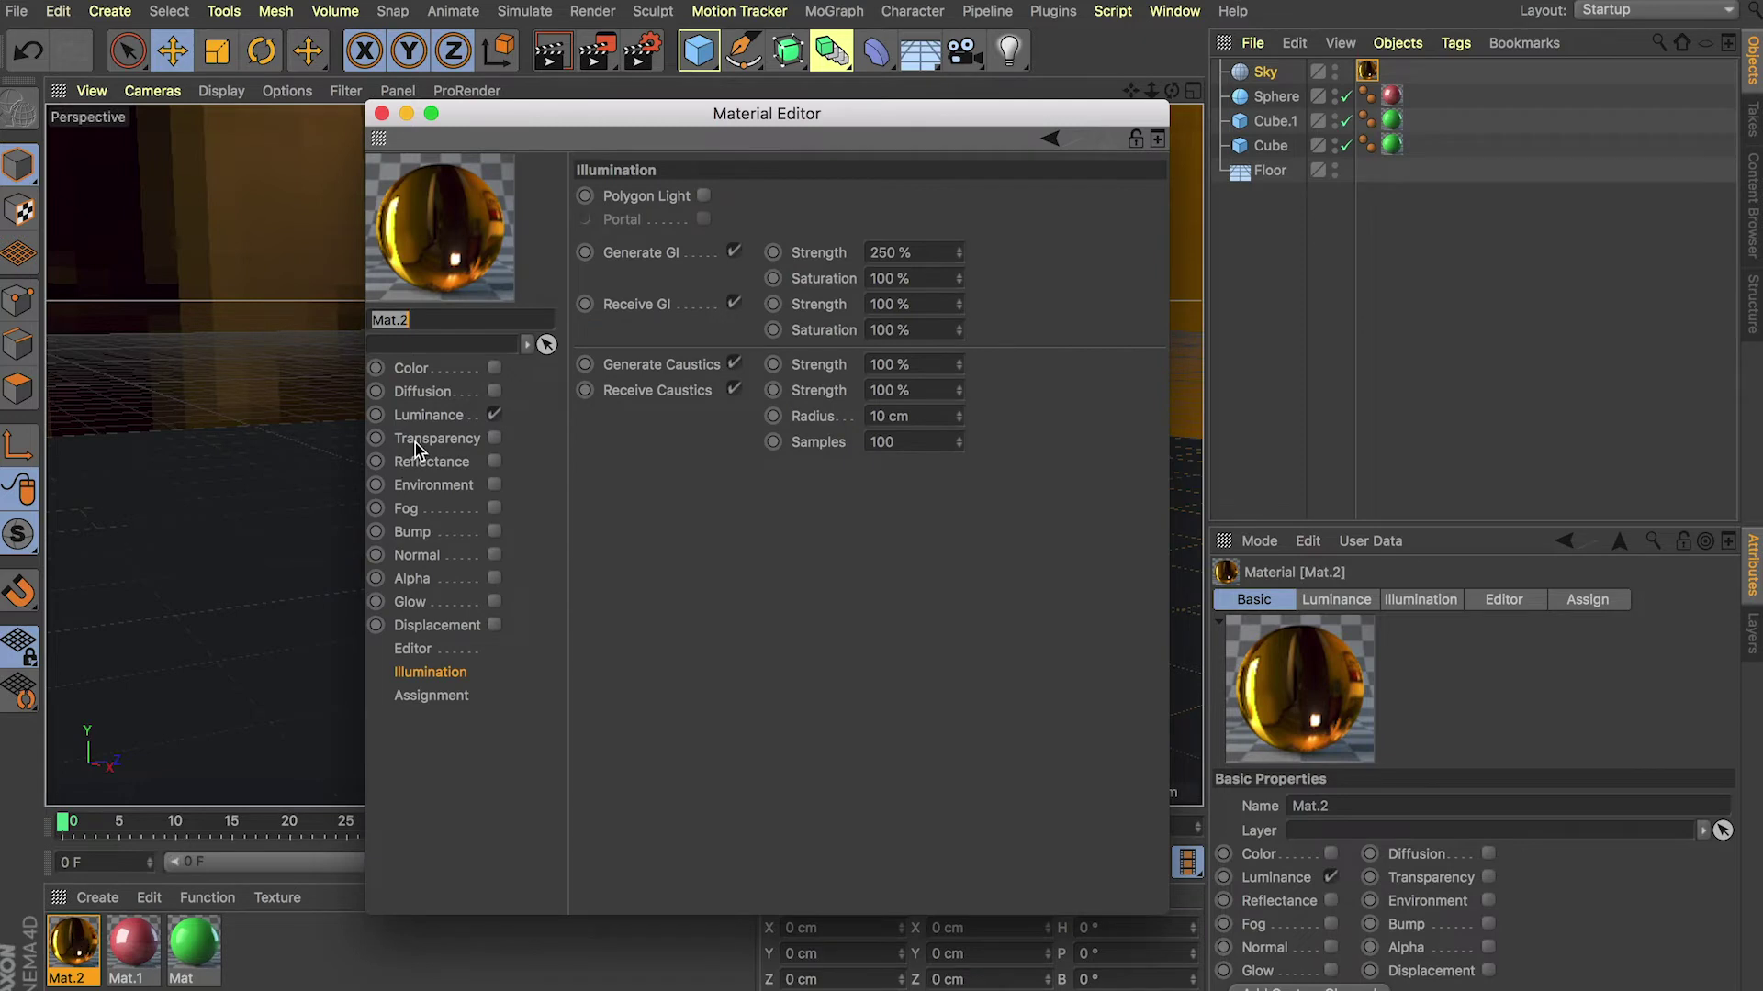
click(429, 418)
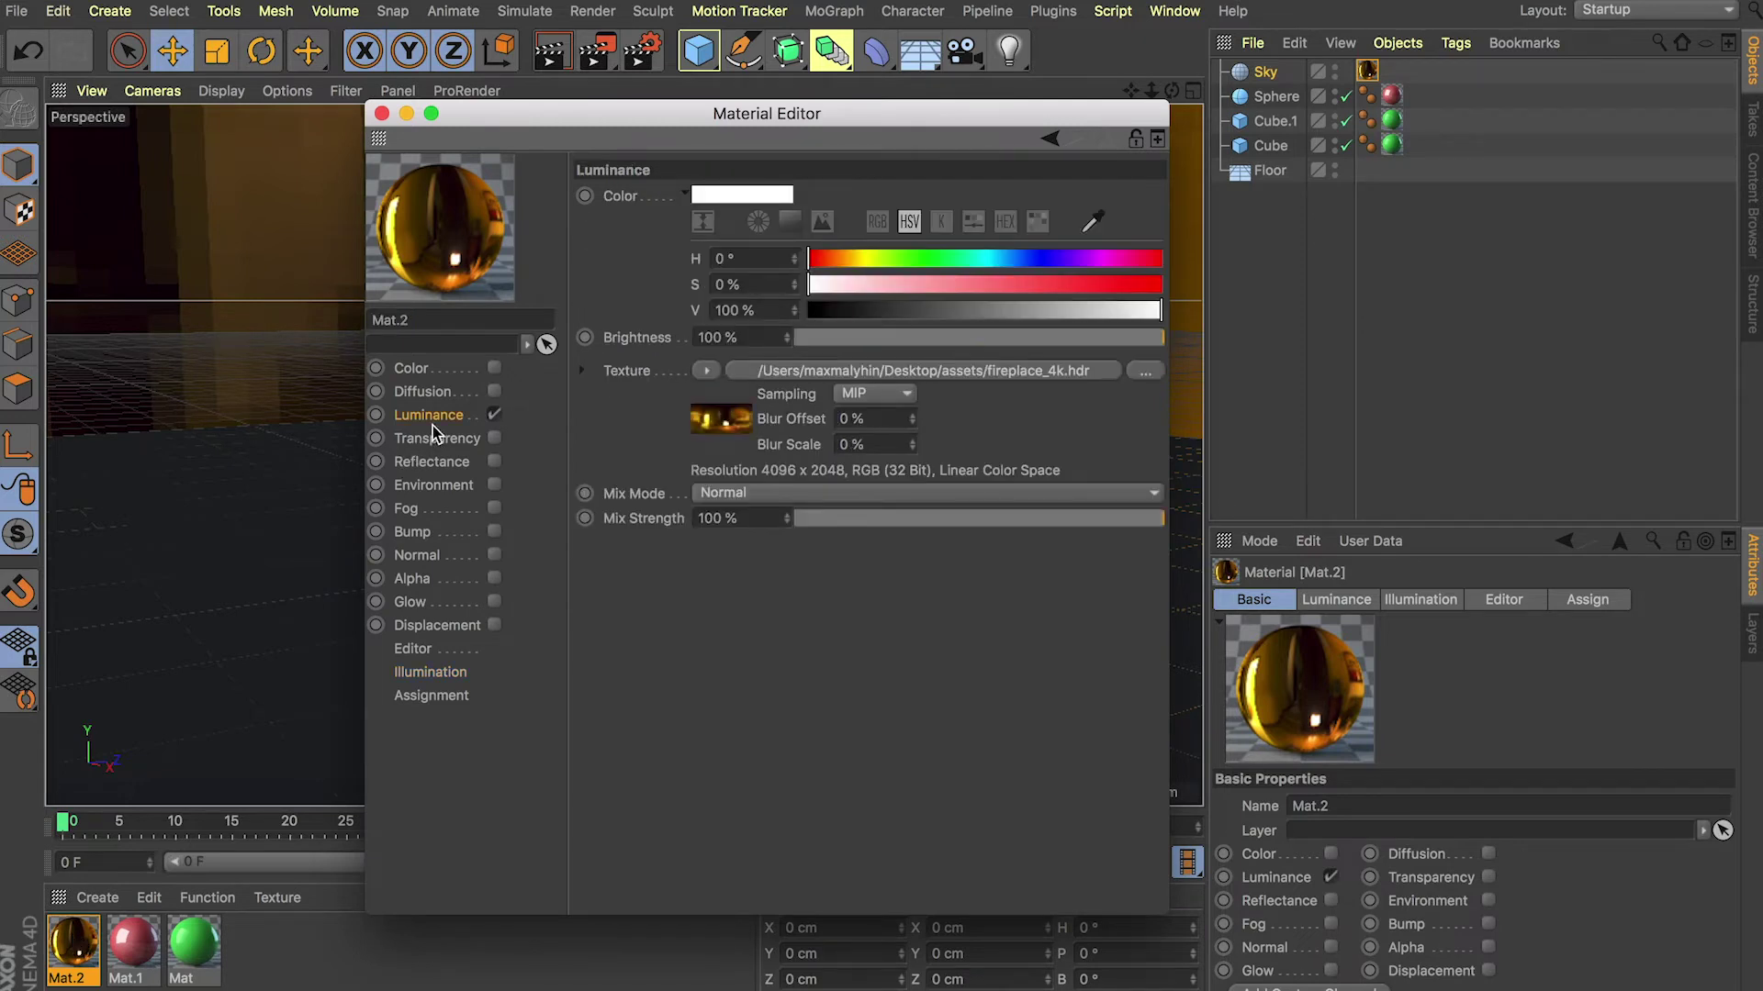
click(707, 372)
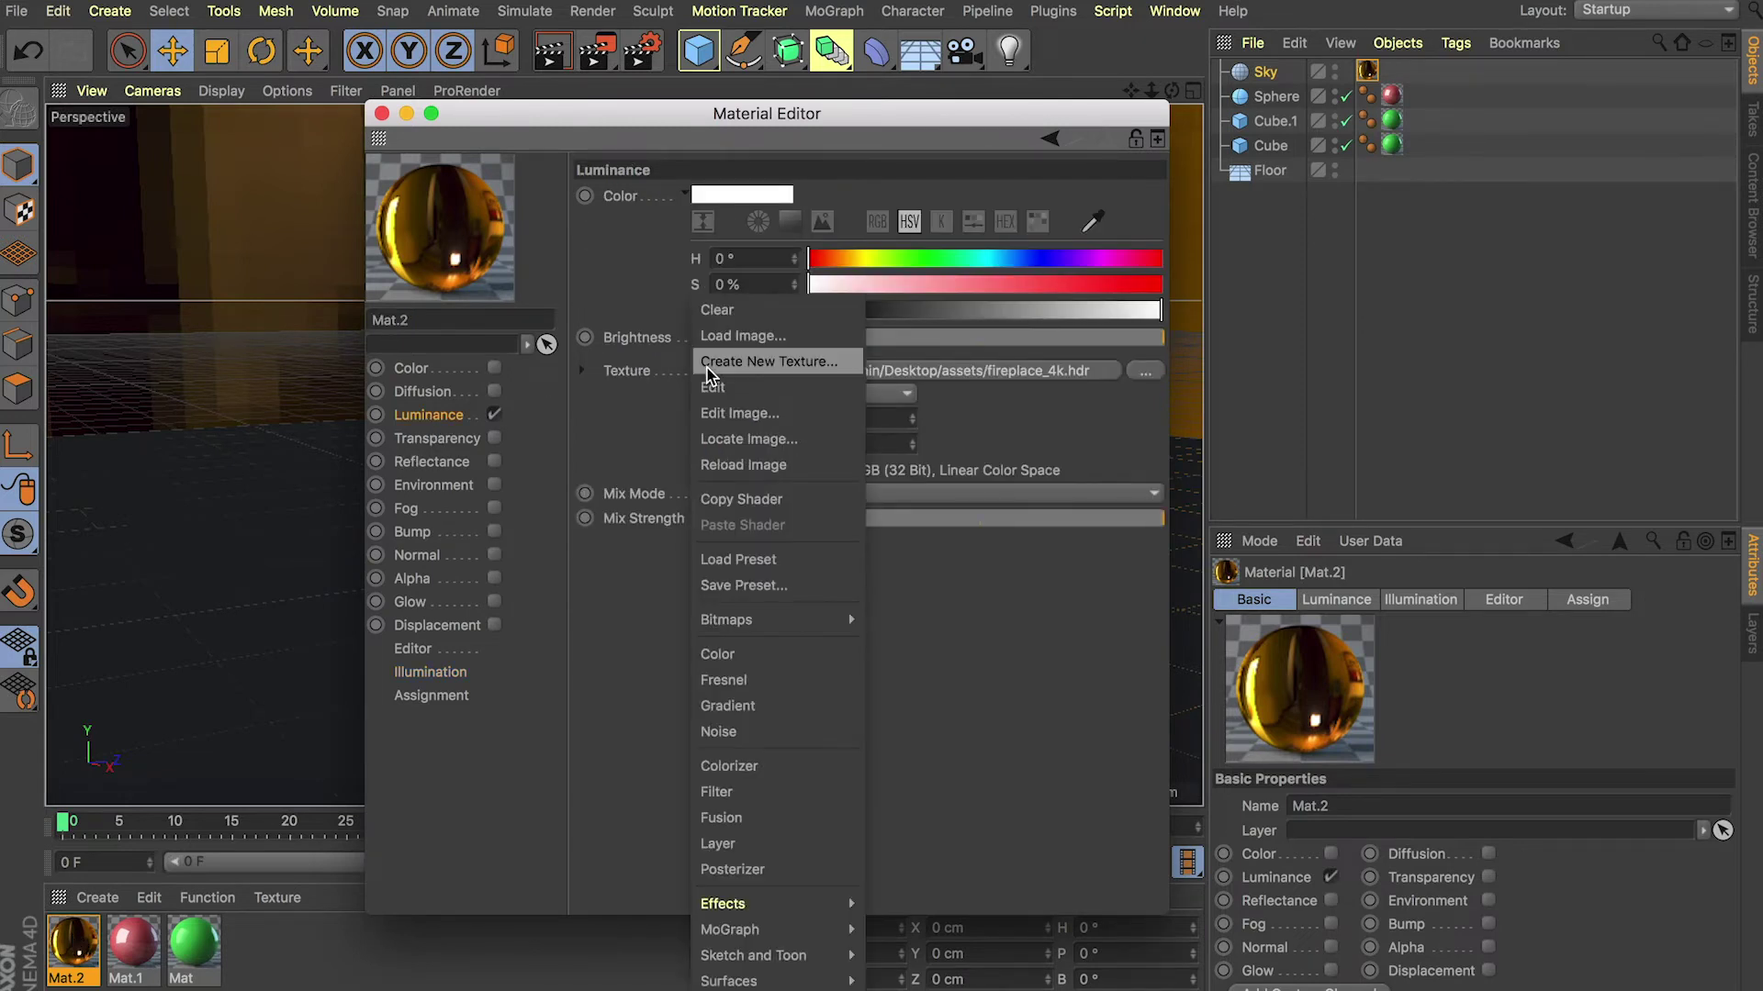
click(666, 394)
click(705, 371)
click(763, 790)
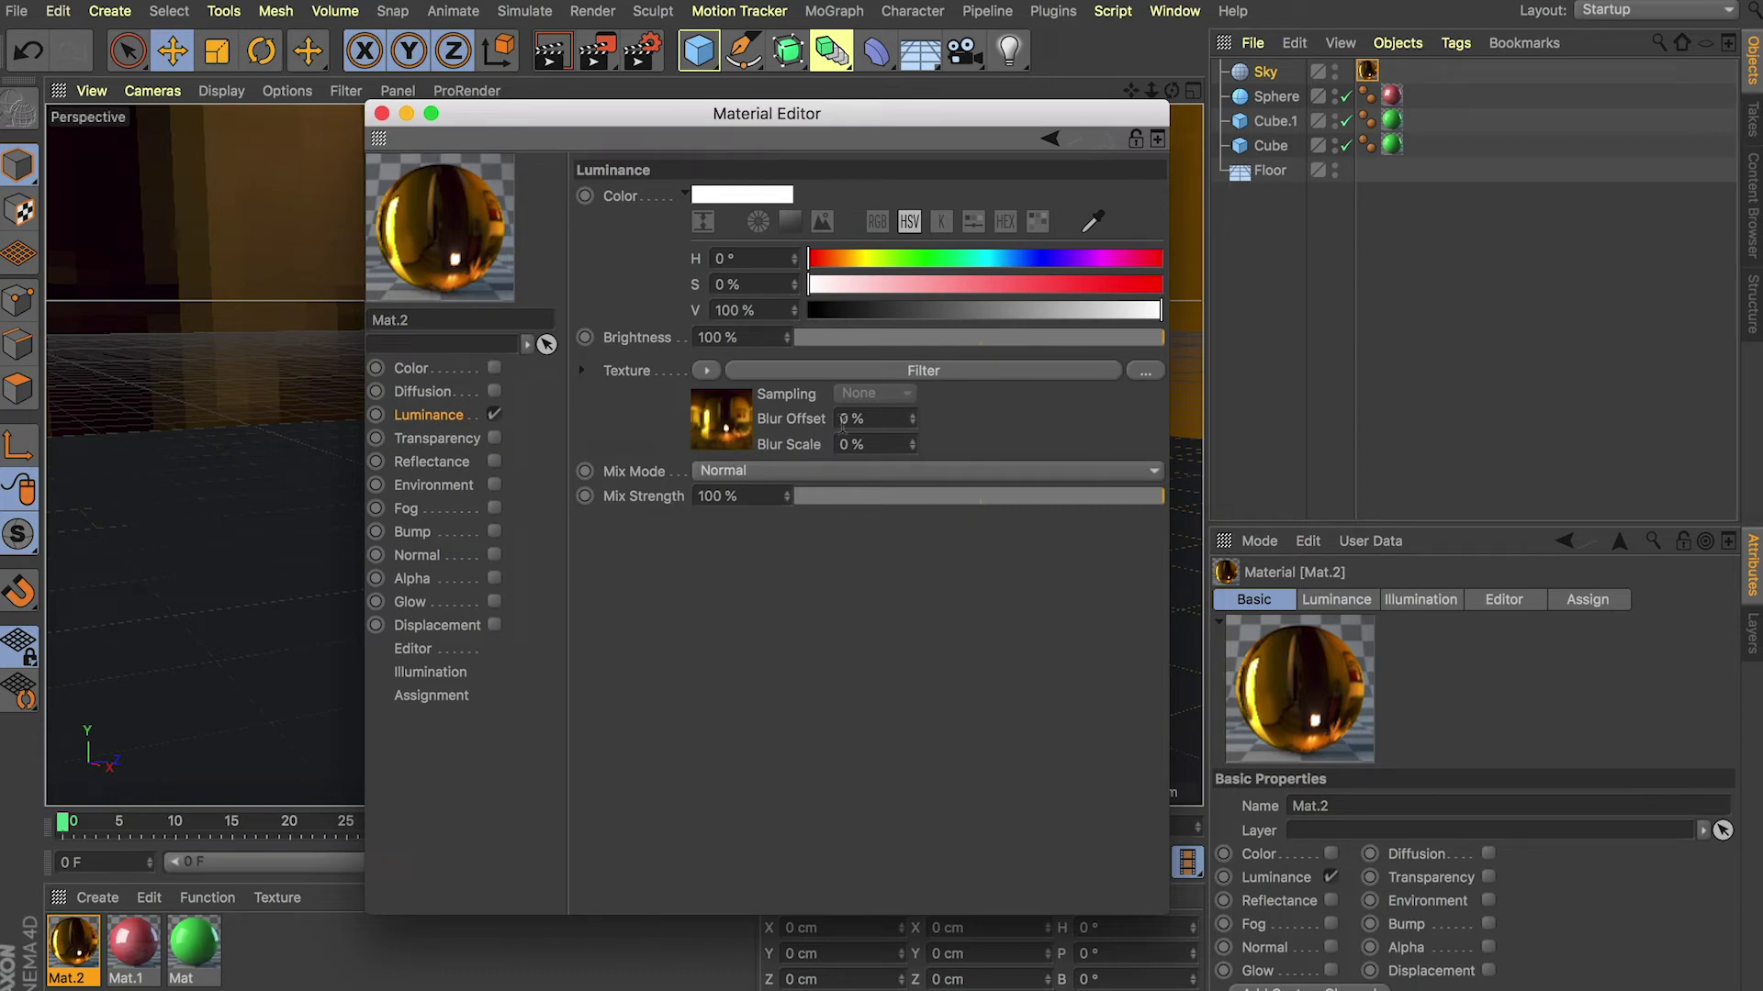
click(939, 371)
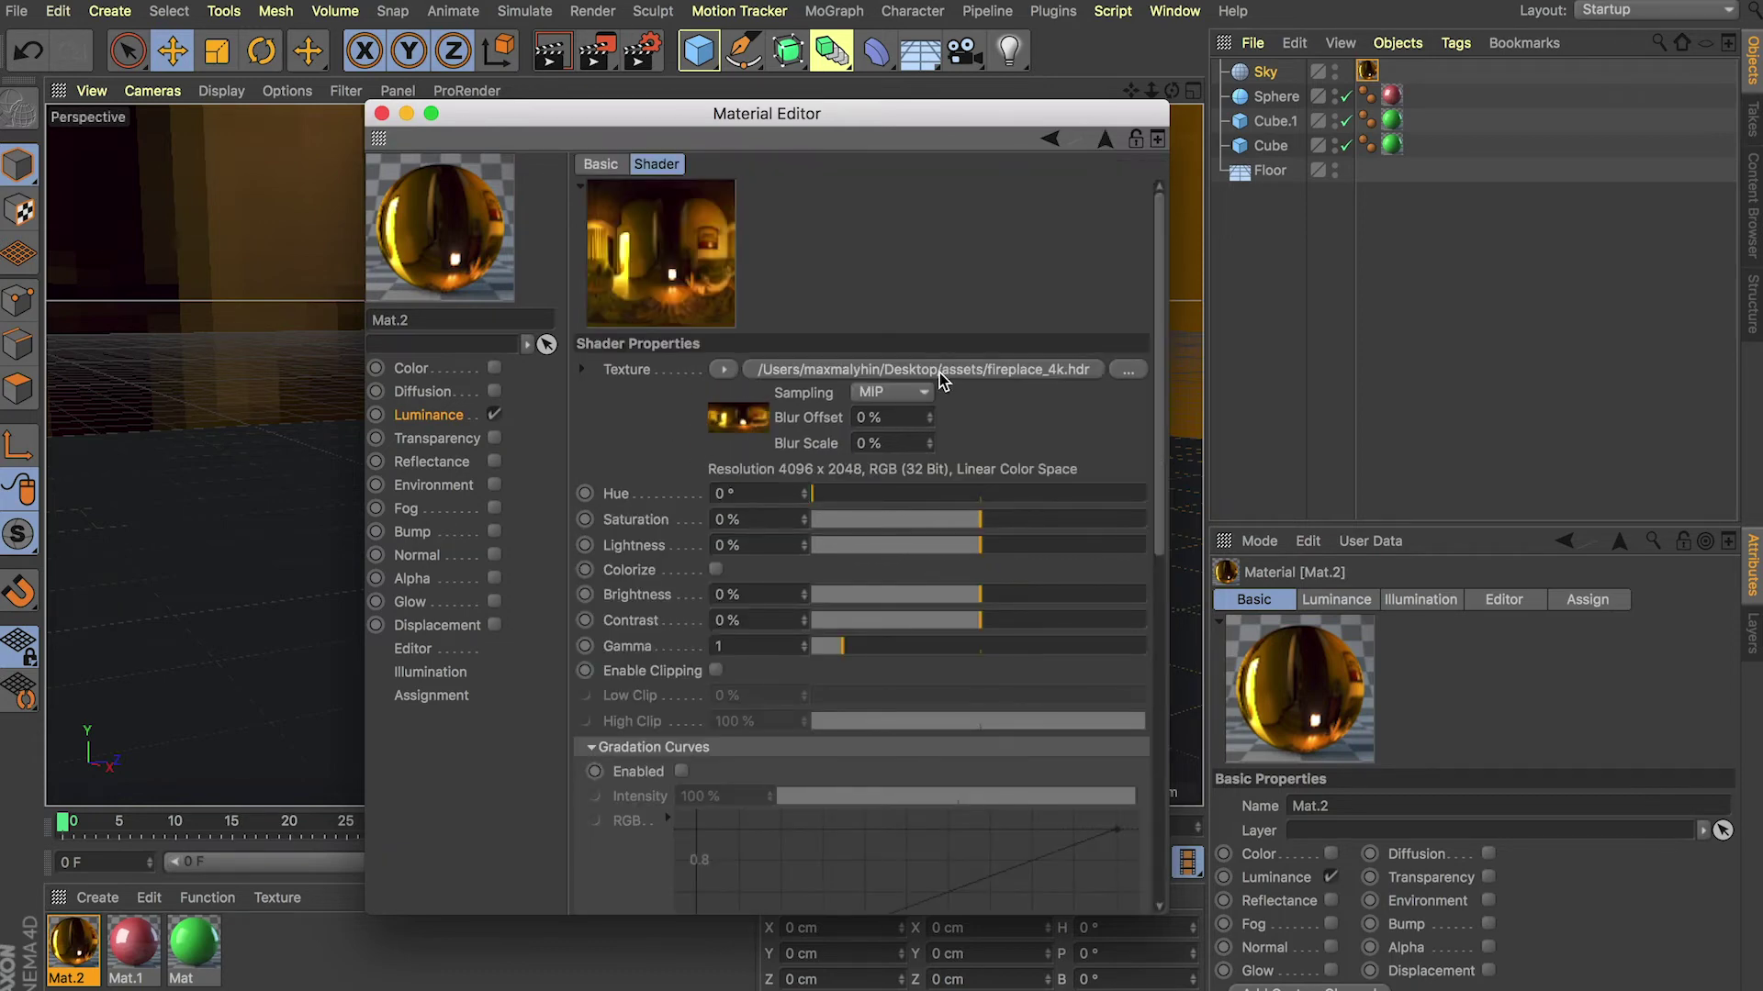
drag(844, 495, 979, 497)
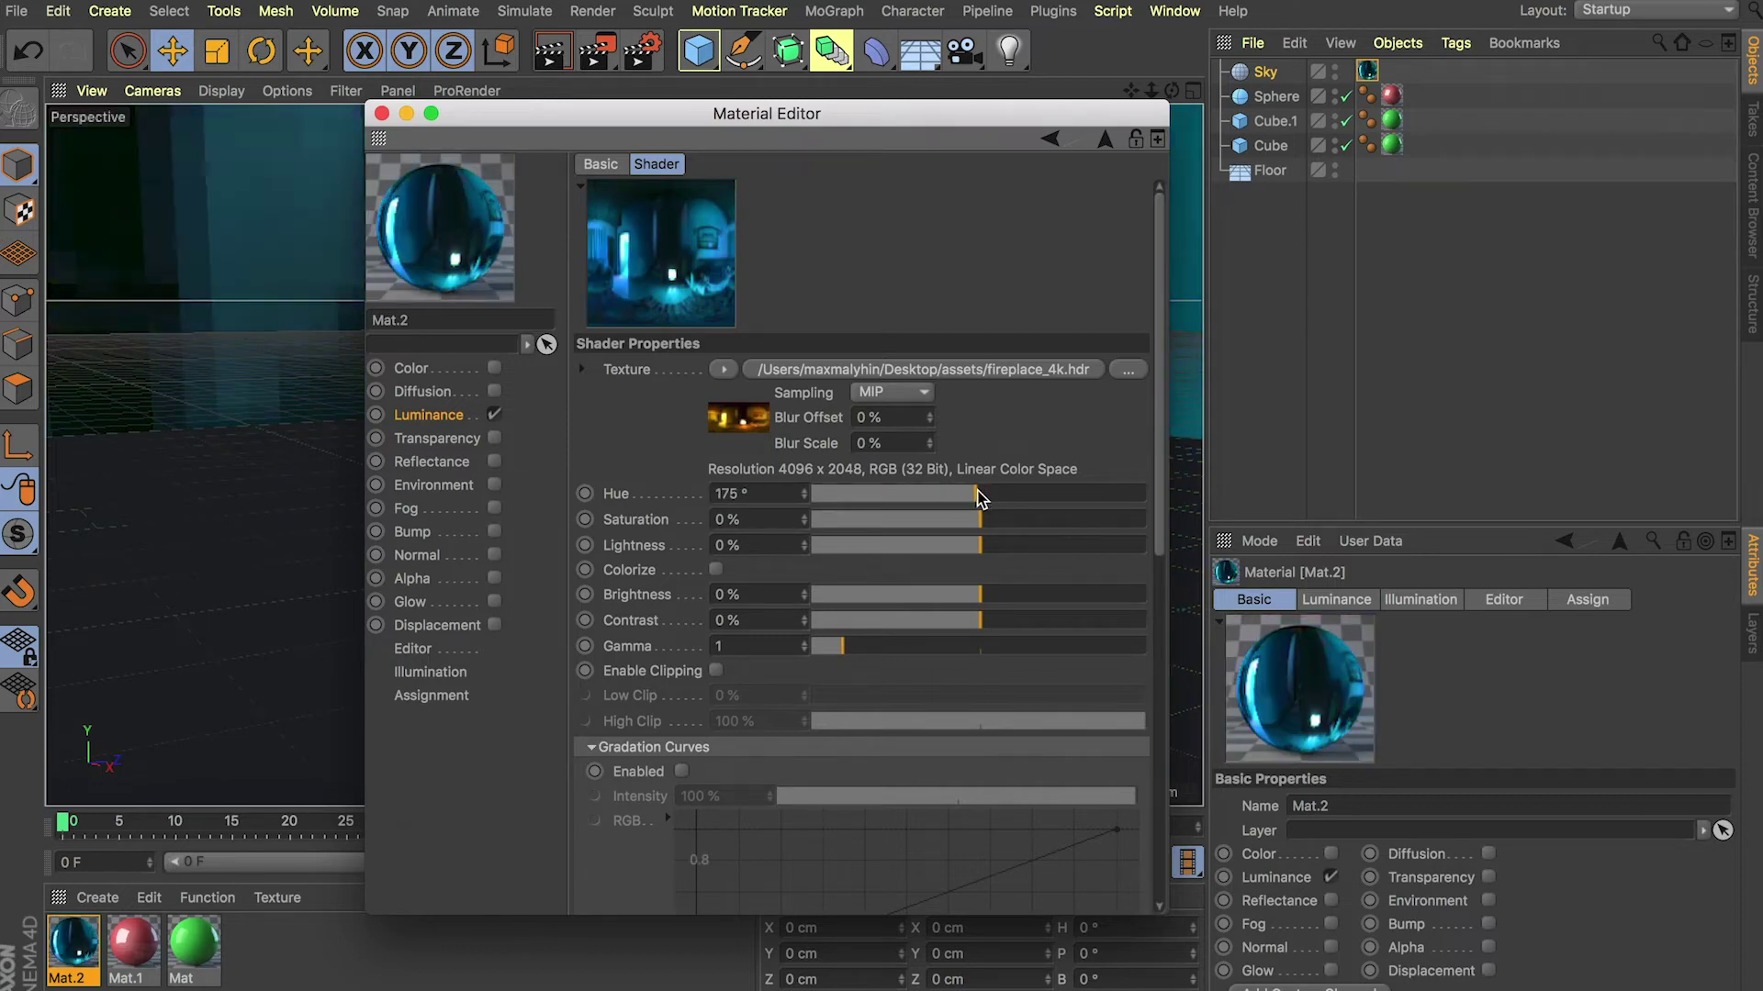
click(735, 520)
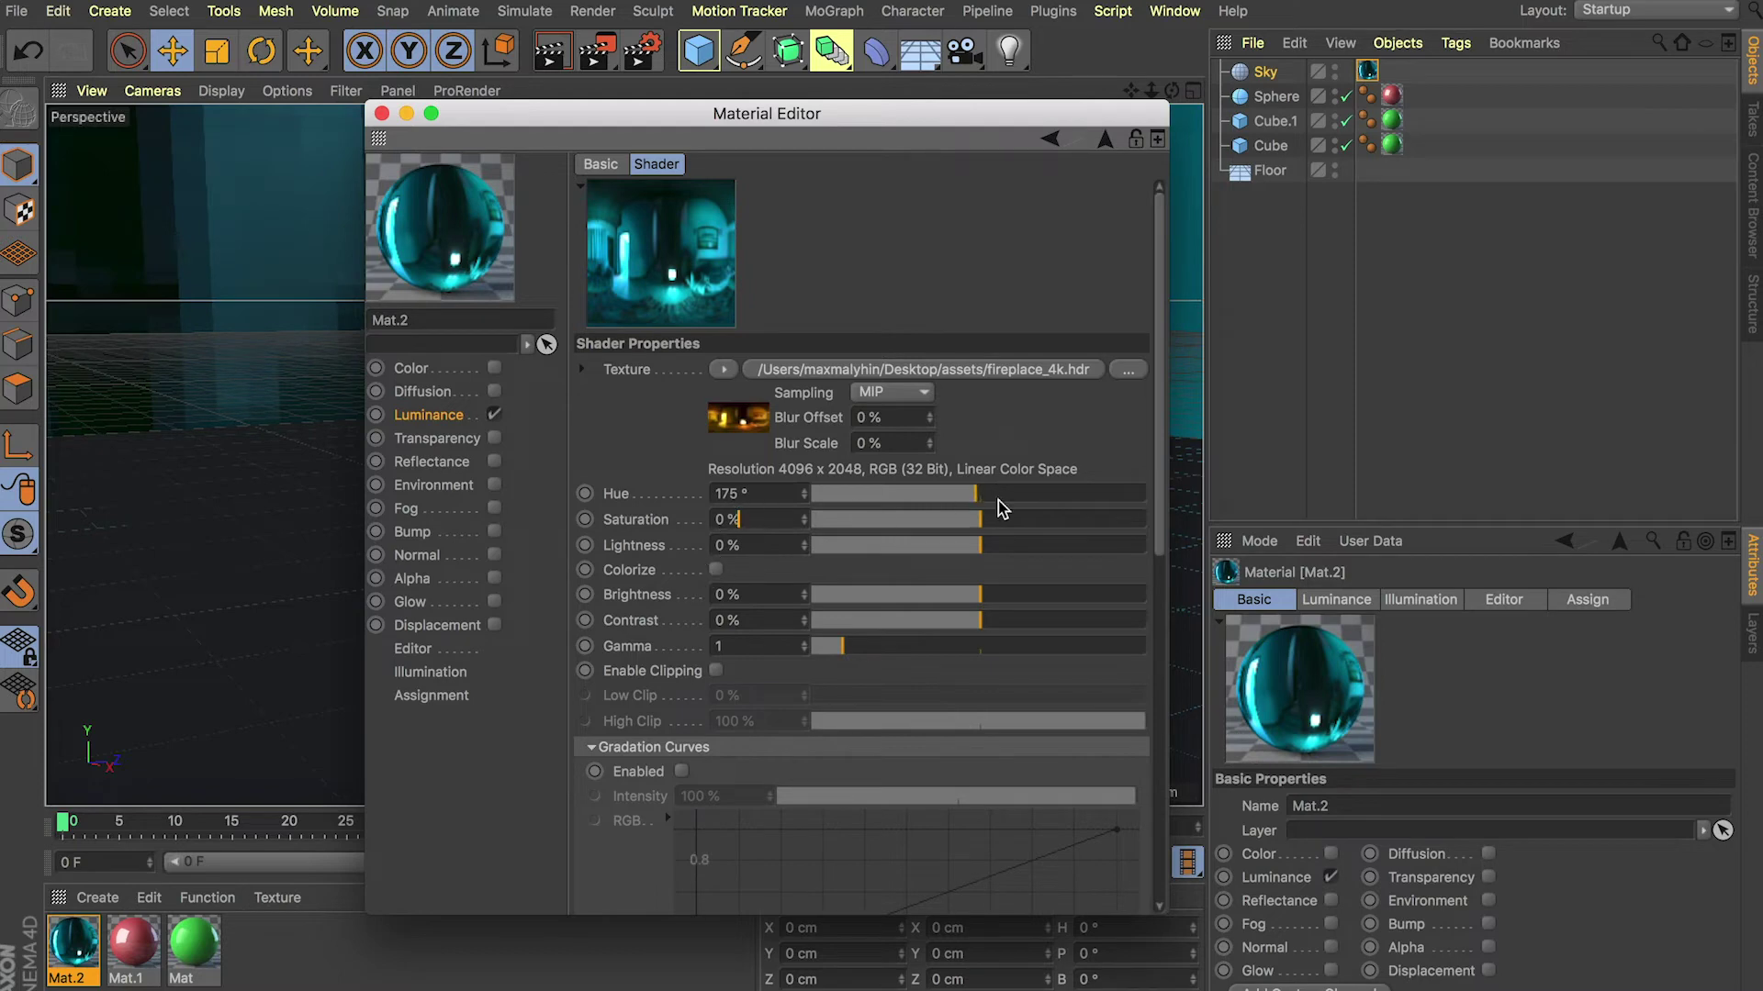
drag(1035, 522, 802, 545)
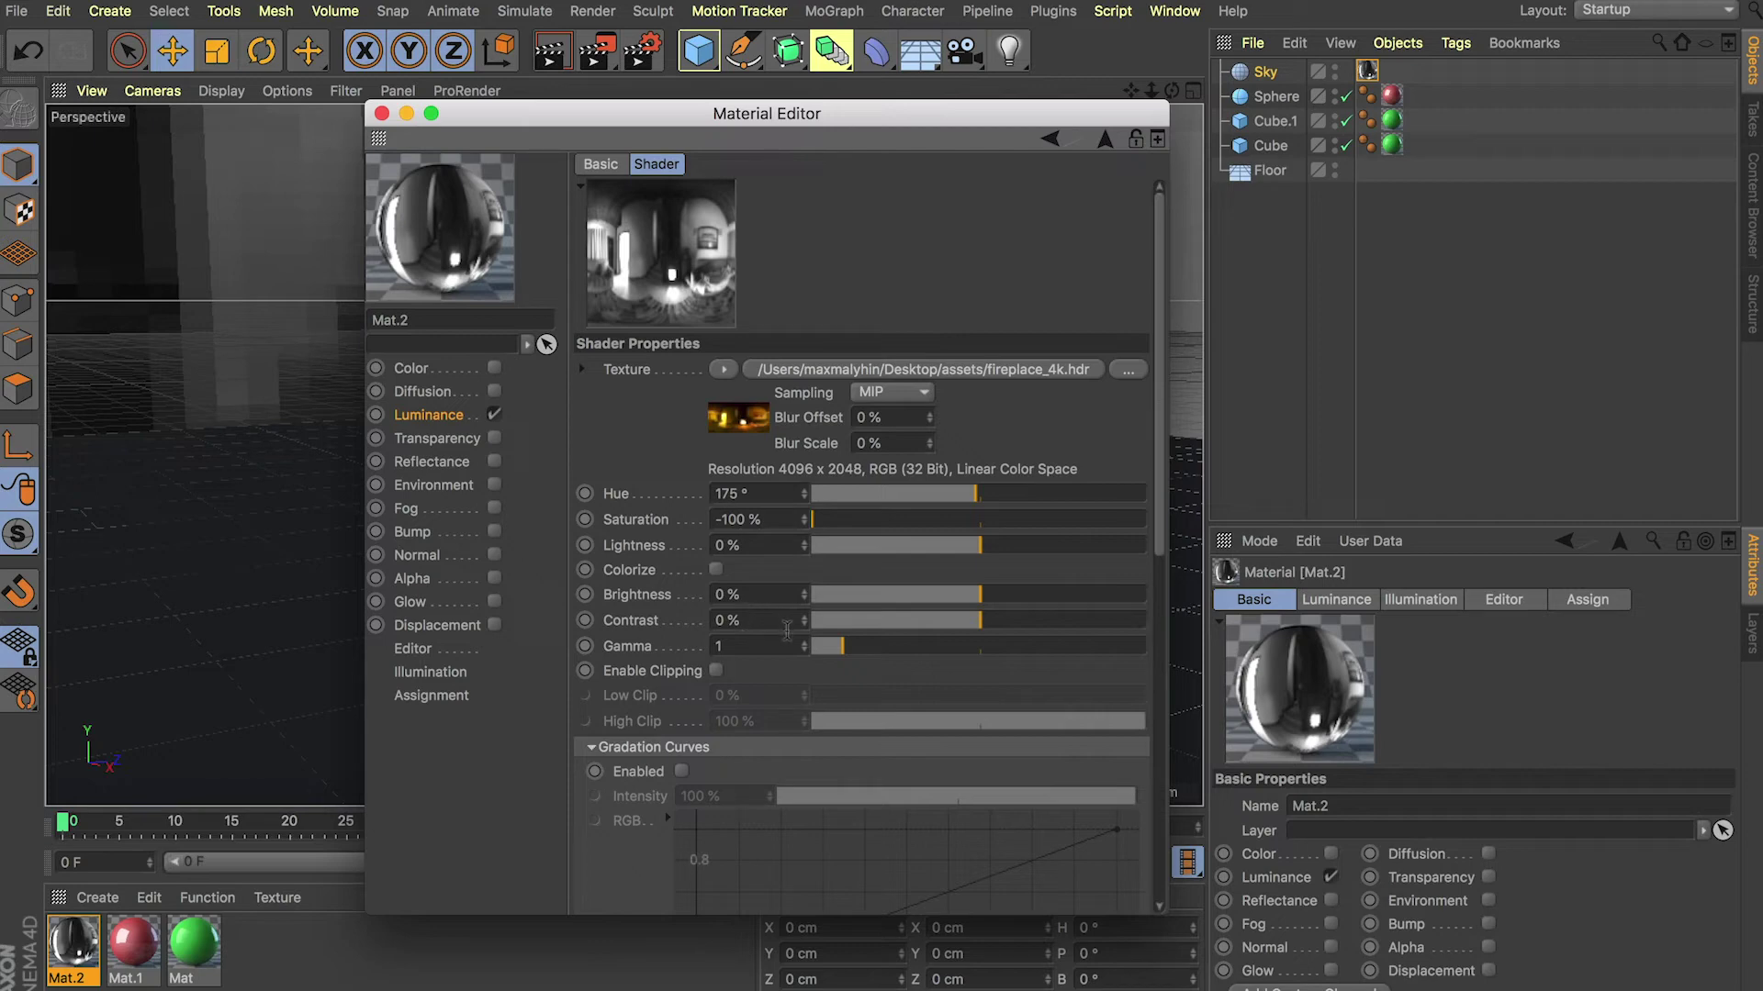
Step: Enable Gradation Curves and reshape the RGB curve to brighten highlights and add contrast
scroll(1118, 571, down, 4)
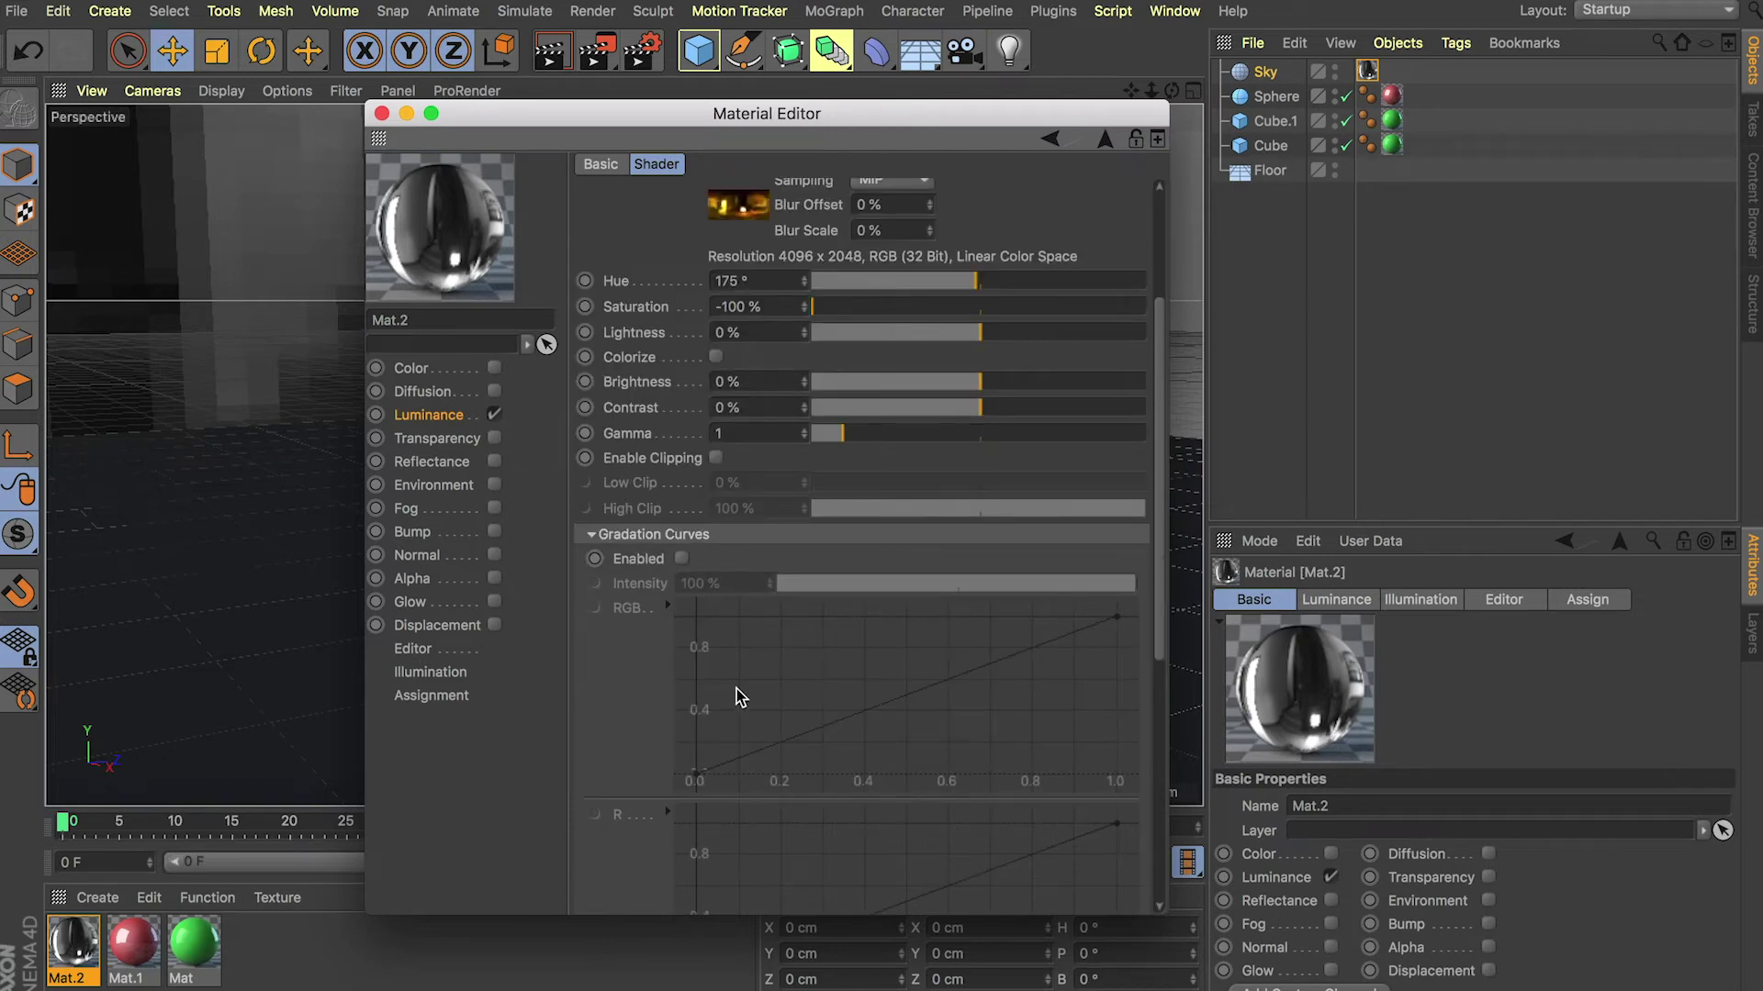
scroll(736, 688, down, 7)
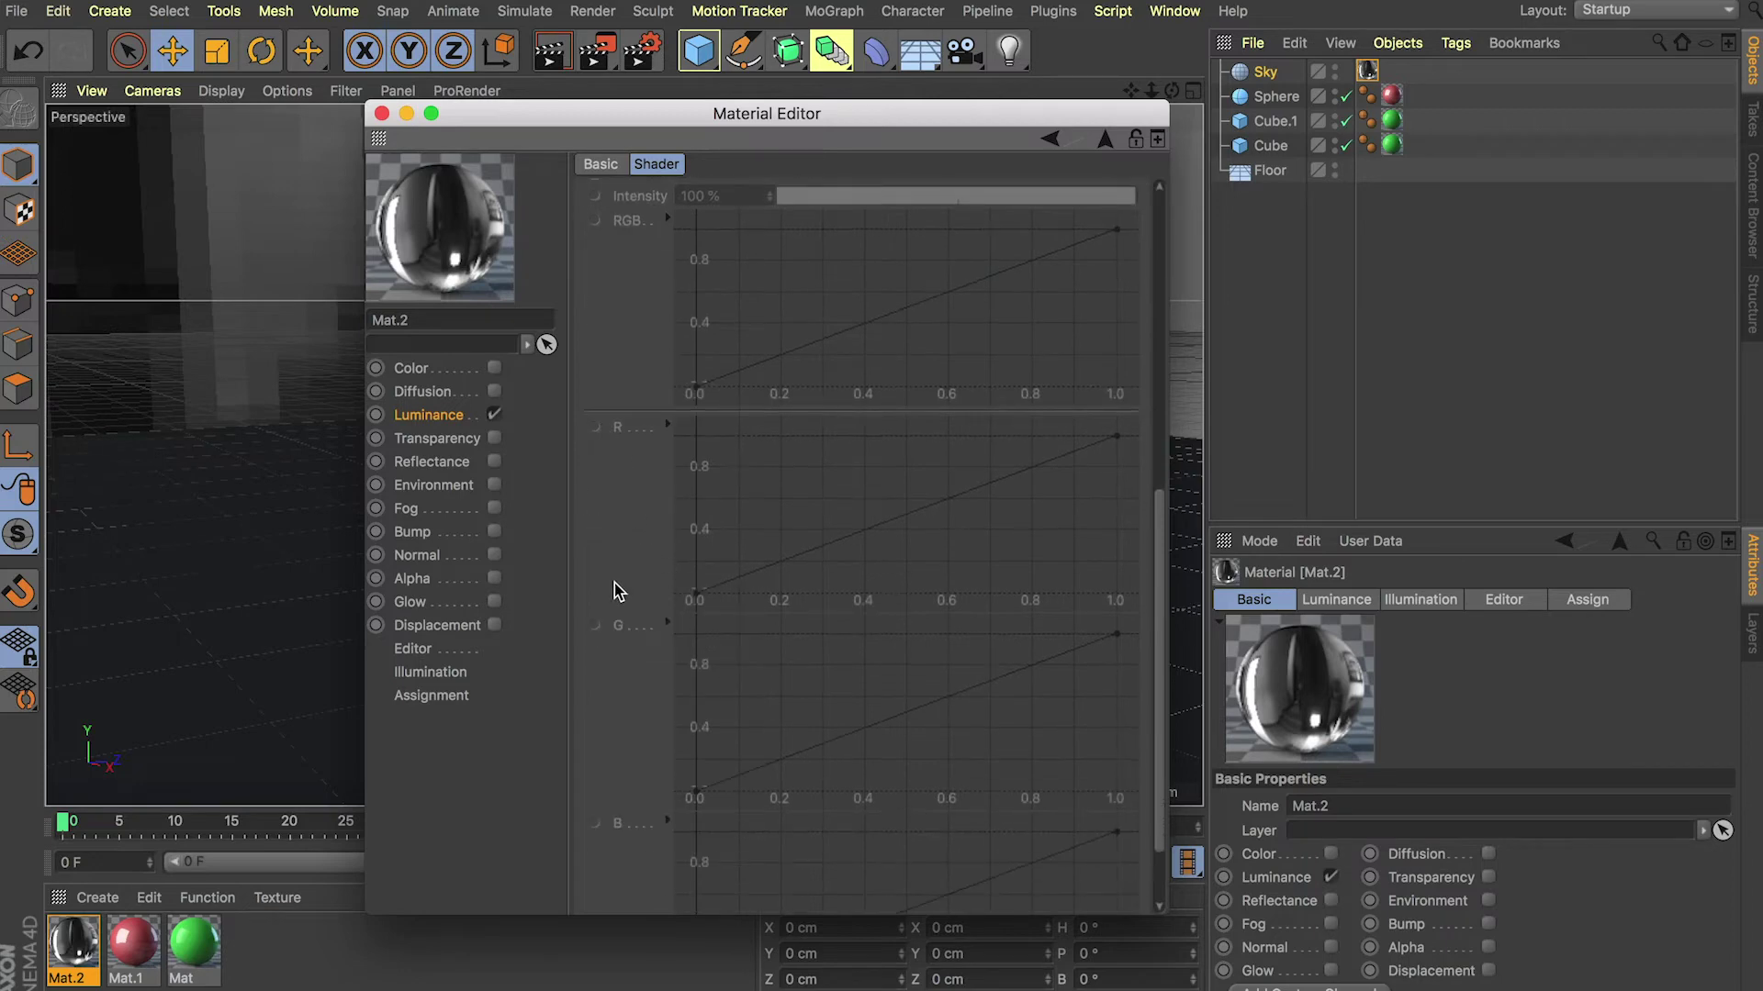
scroll(603, 659, up, 7)
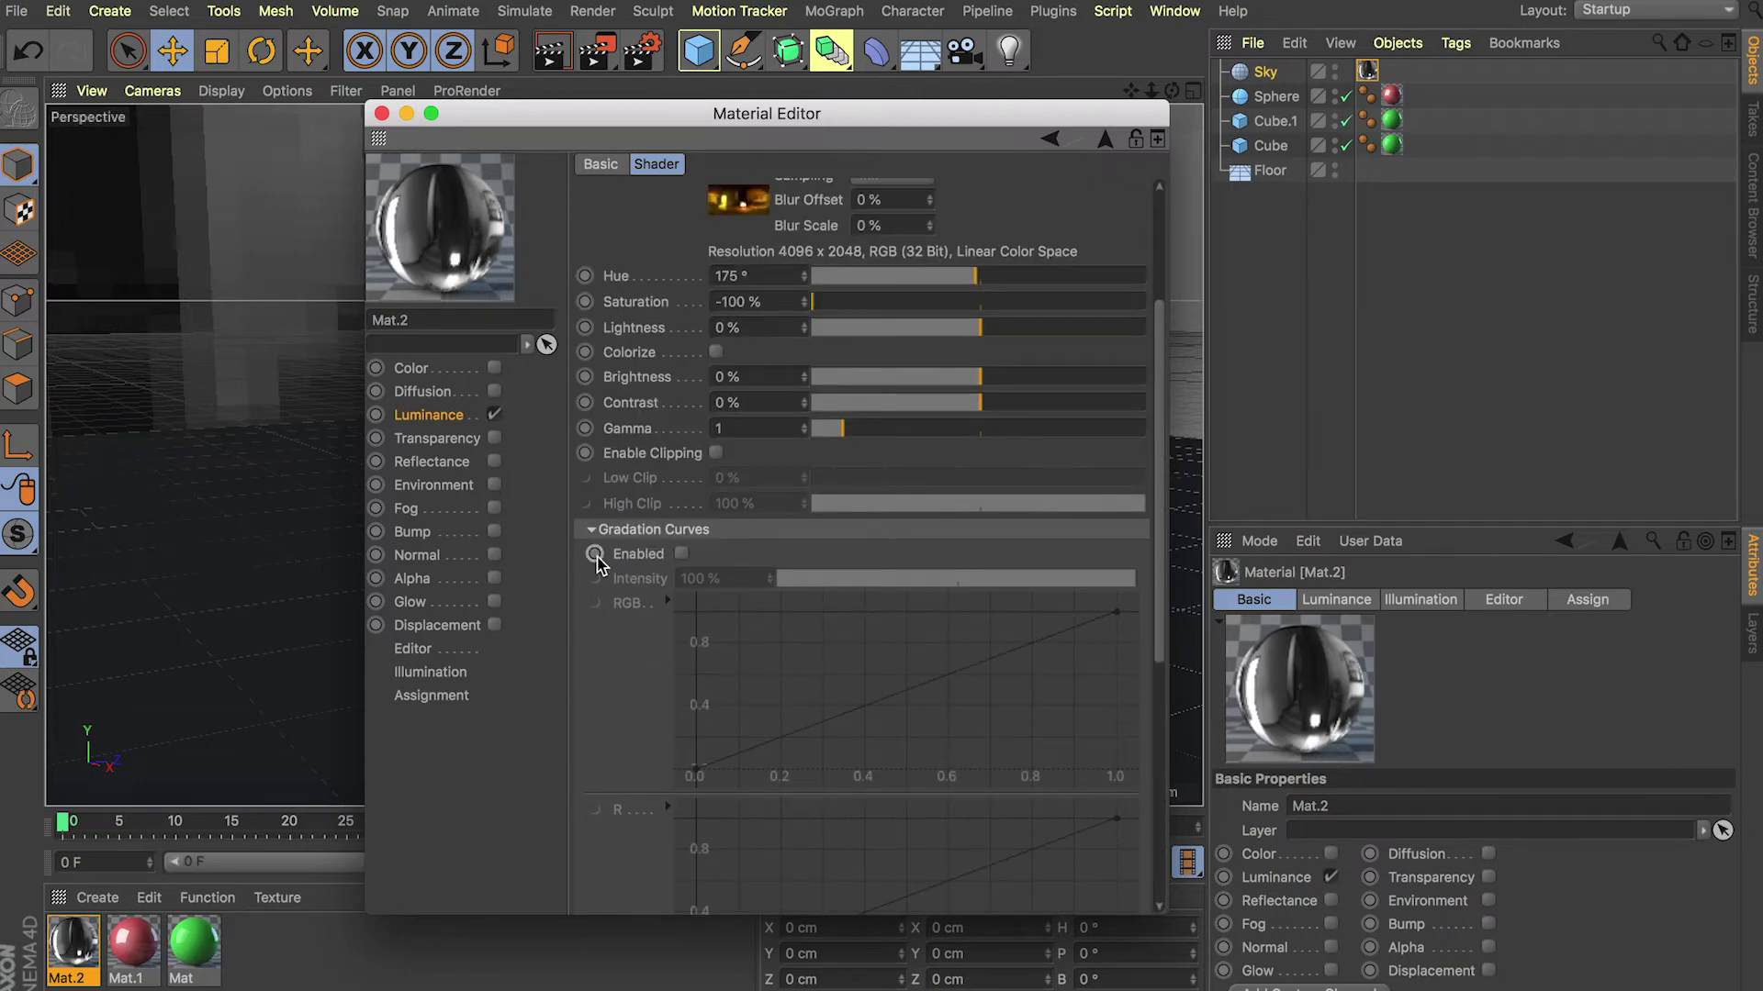
click(680, 554)
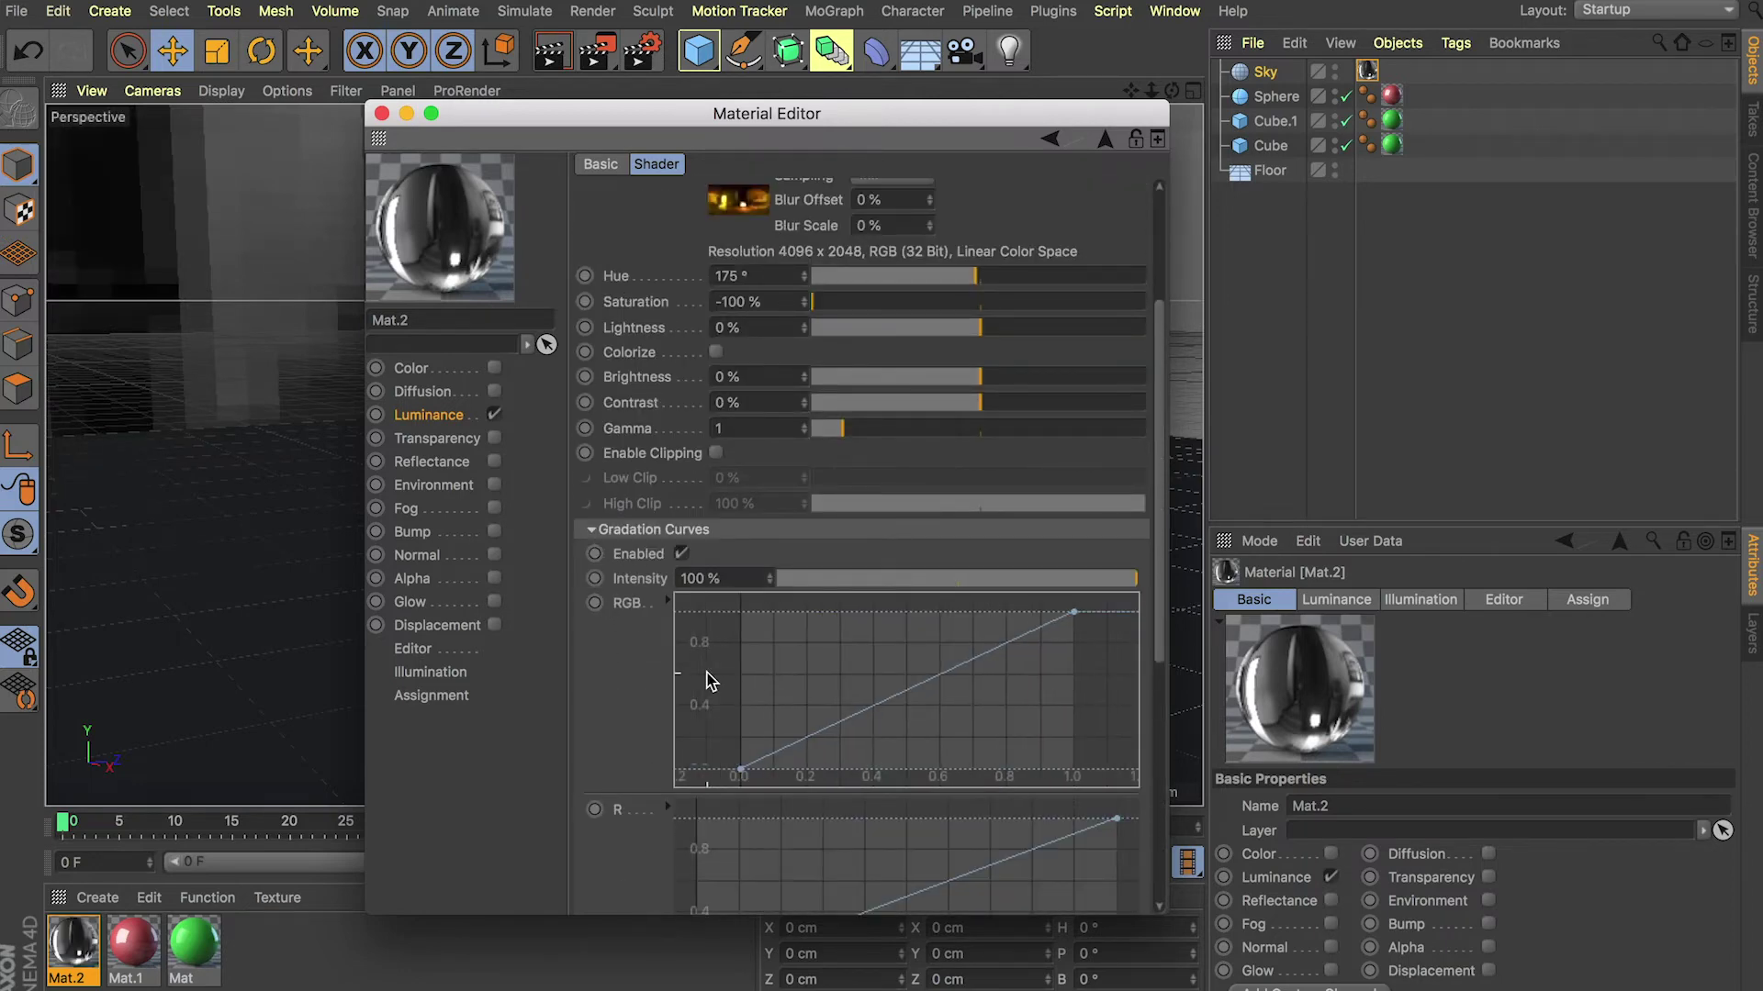
scroll(707, 680, up, 1)
click(801, 734)
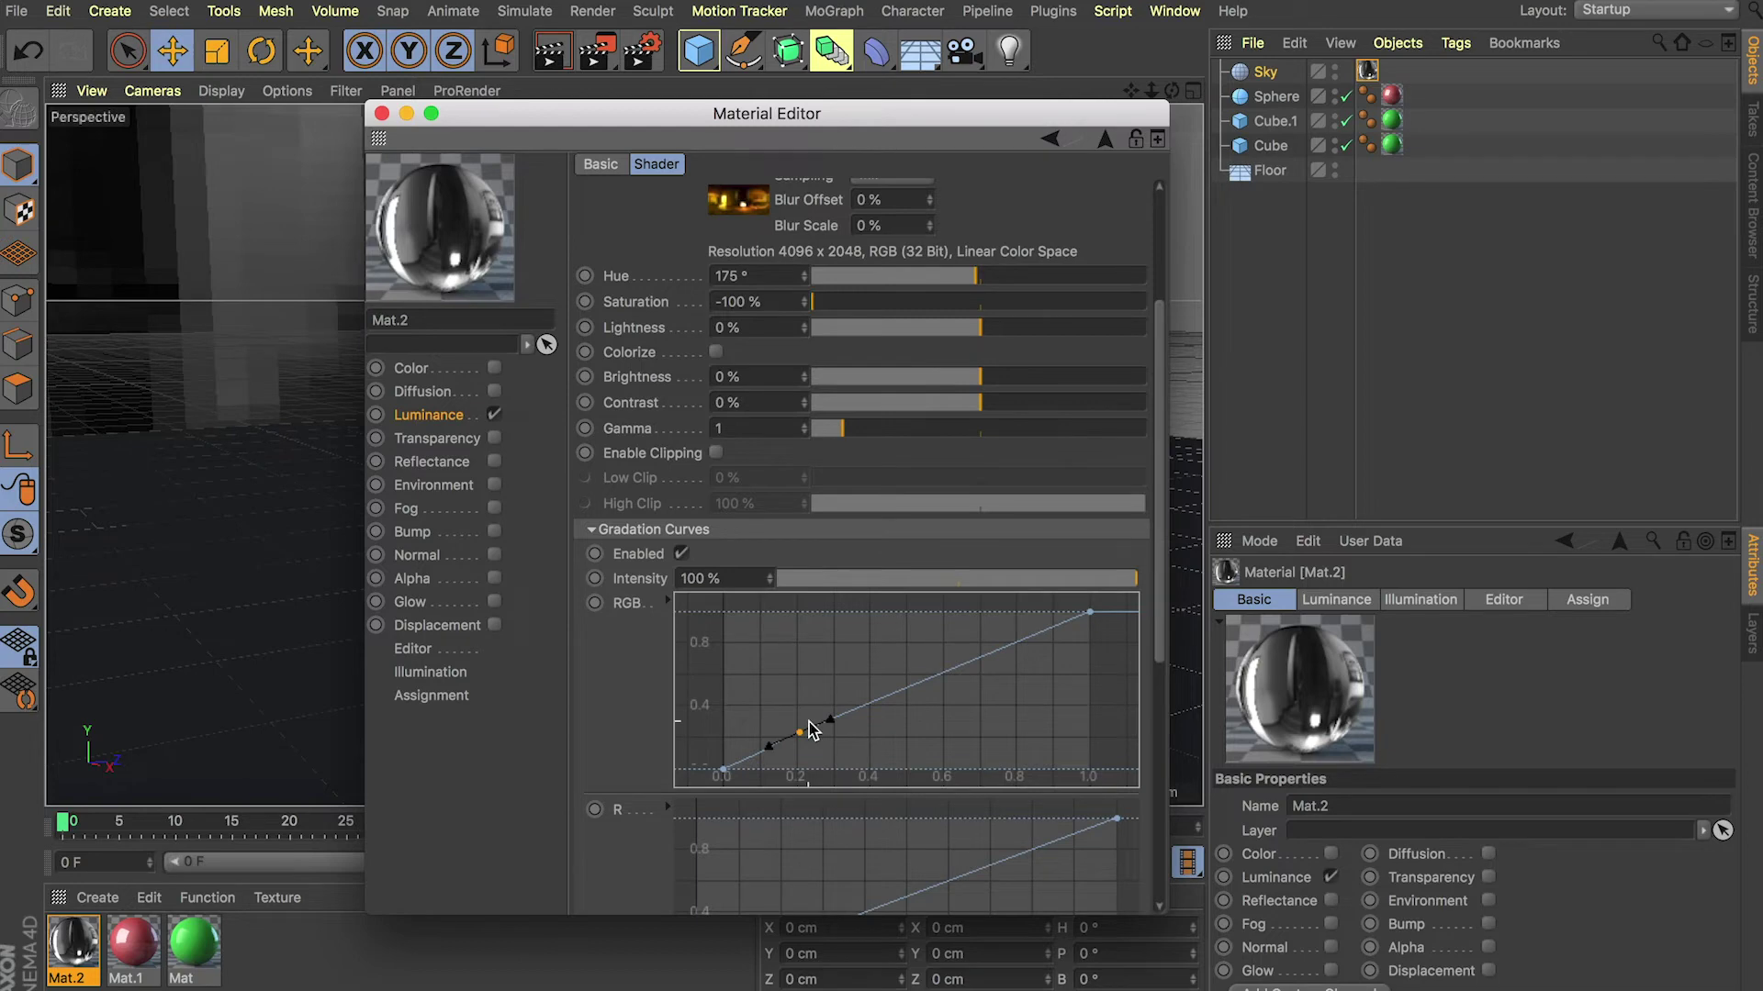
drag(808, 721, 805, 703)
click(951, 659)
drag(954, 666, 968, 704)
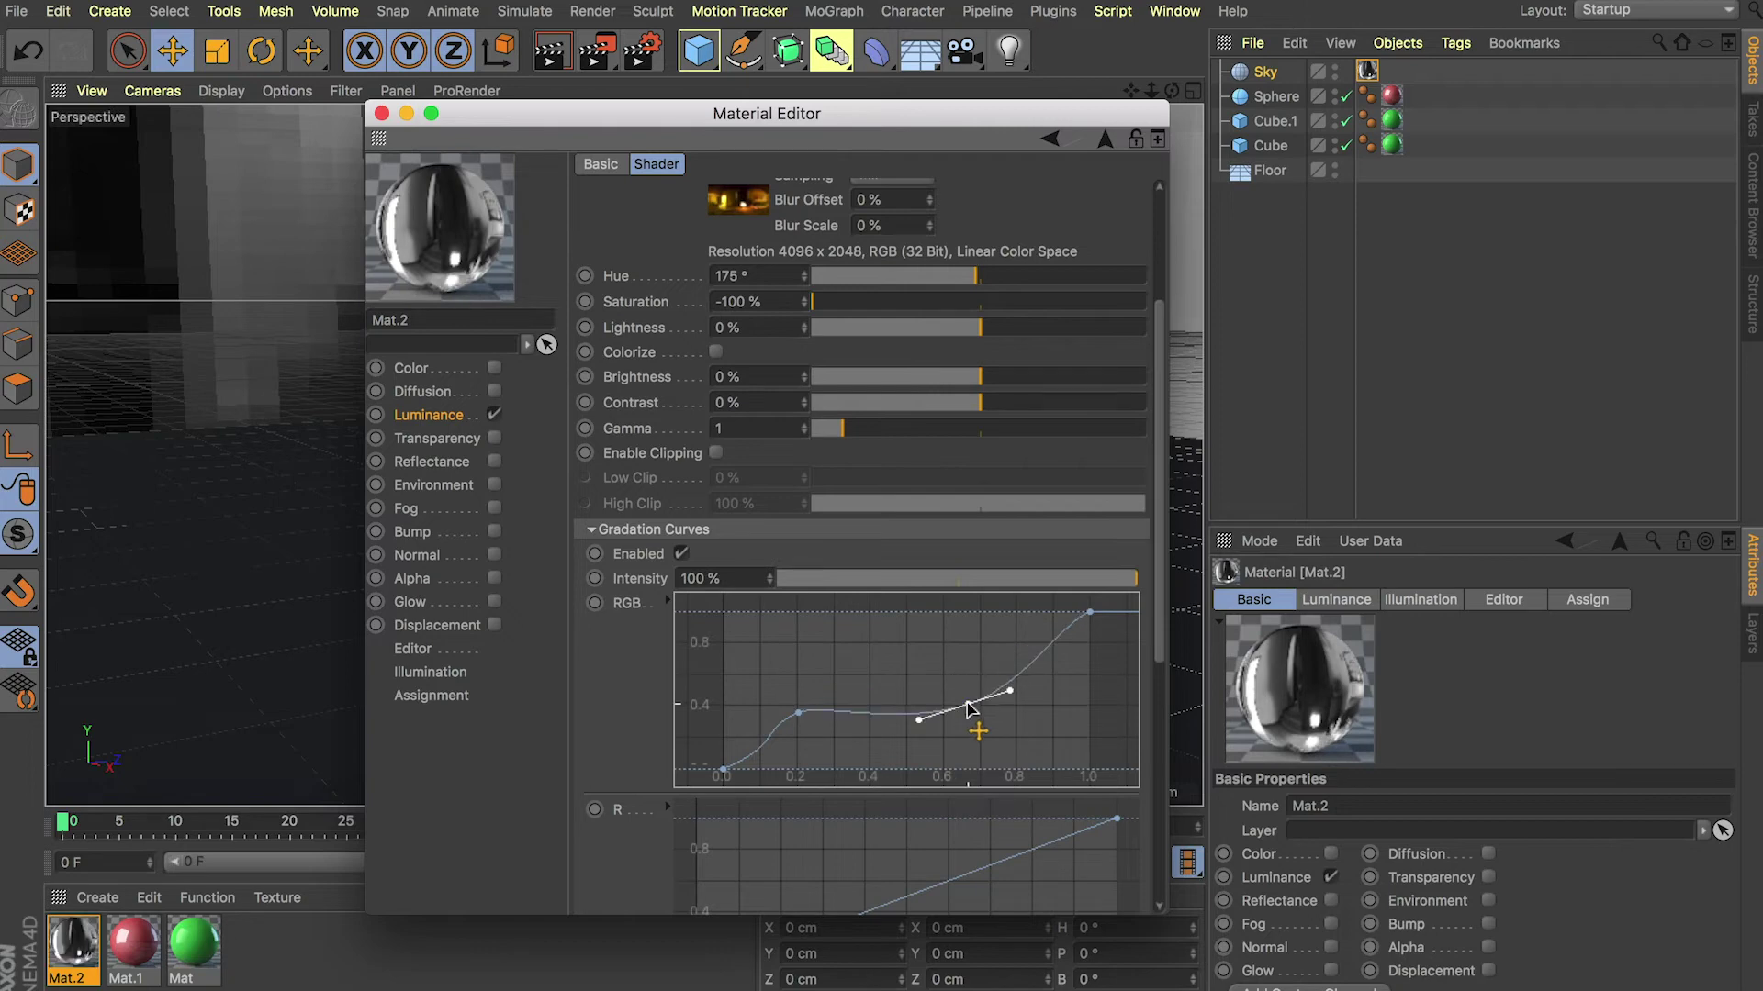
drag(961, 701, 904, 640)
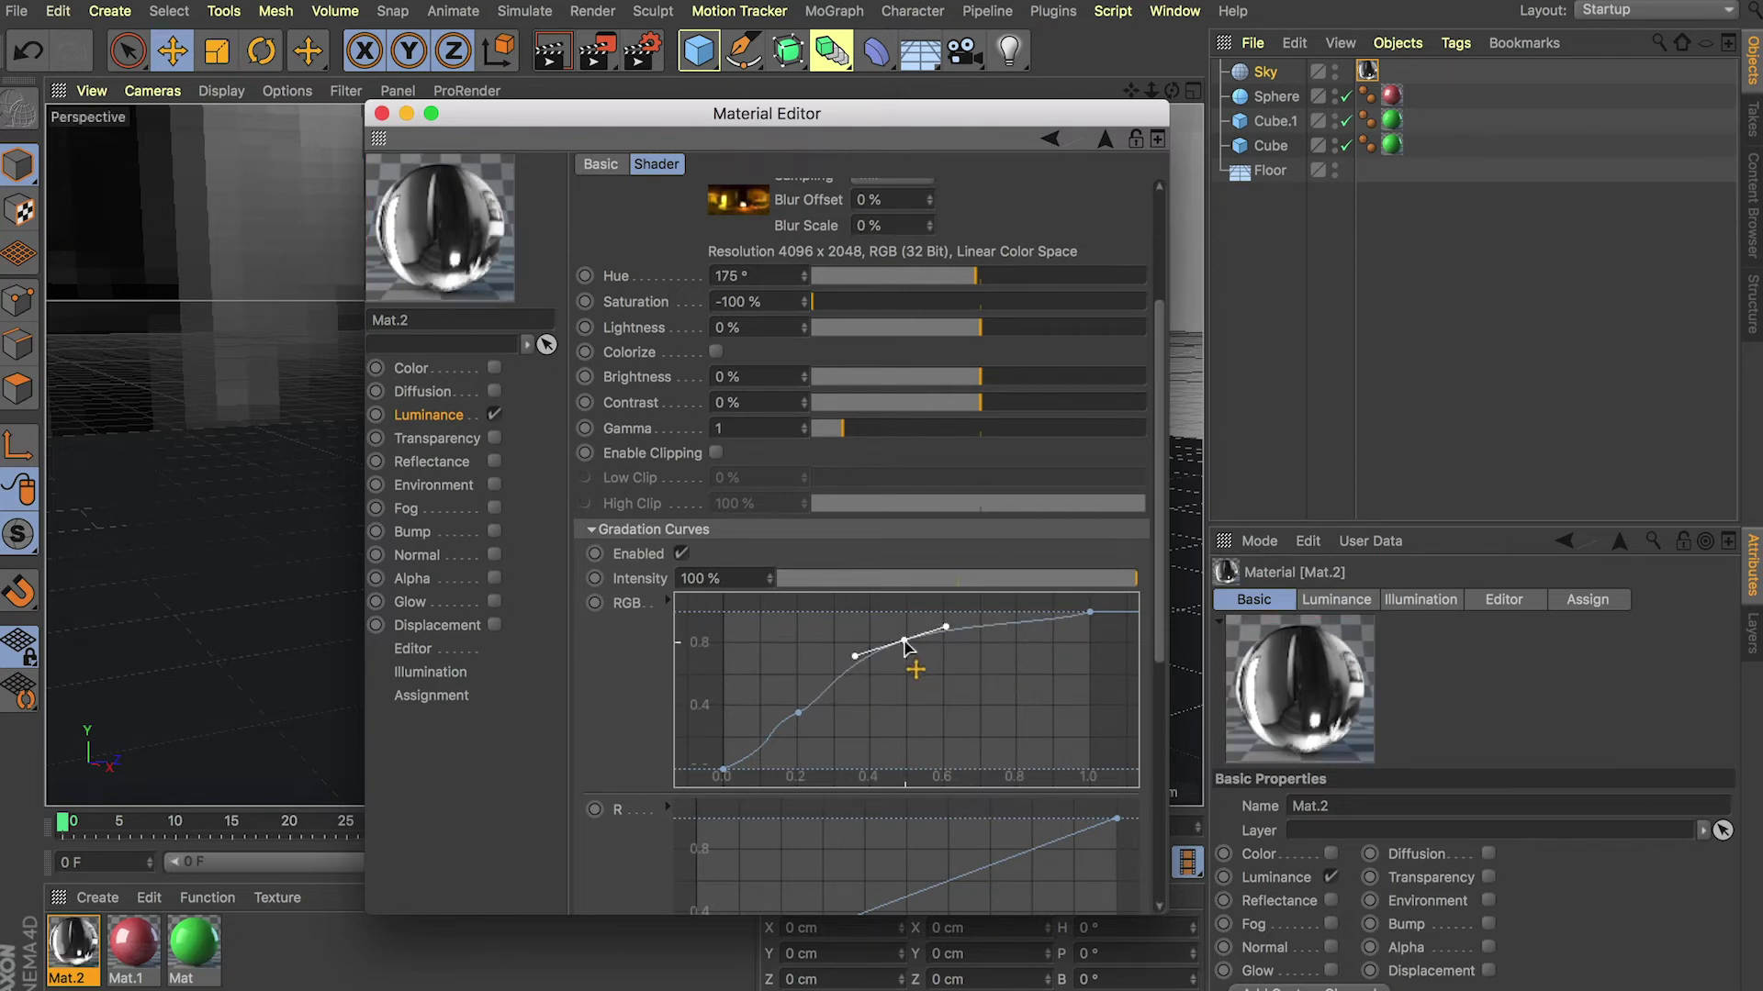
drag(799, 714, 815, 728)
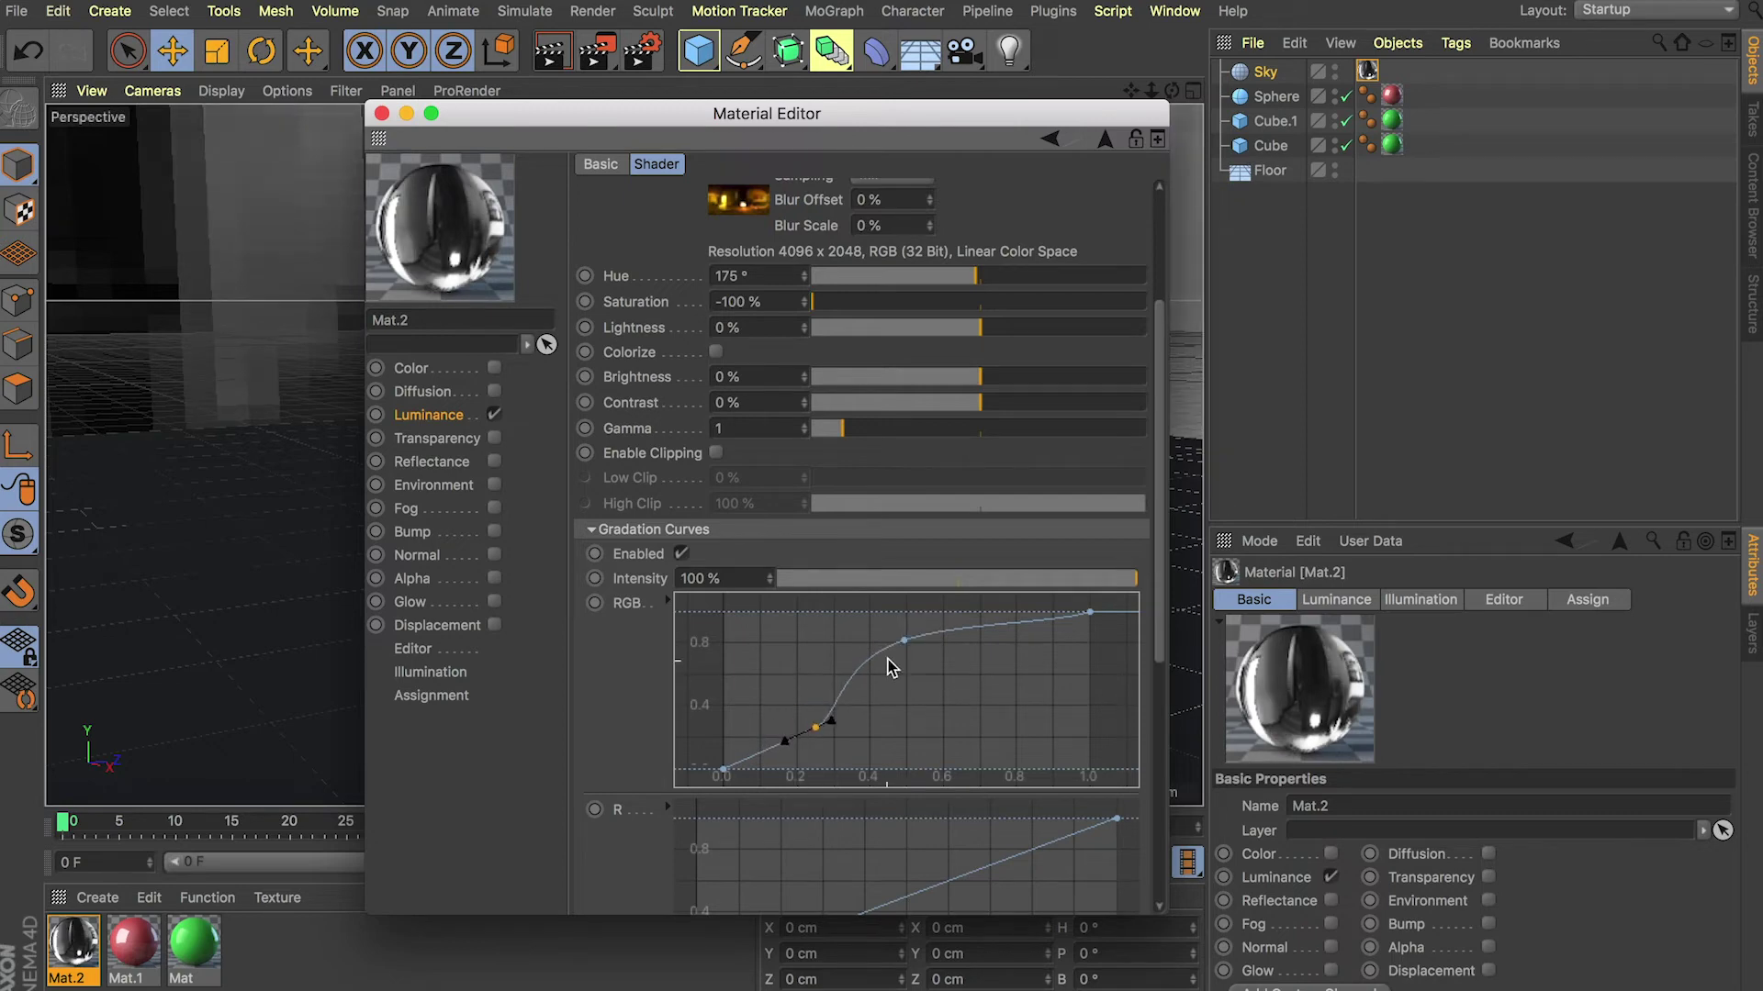
drag(910, 646, 910, 670)
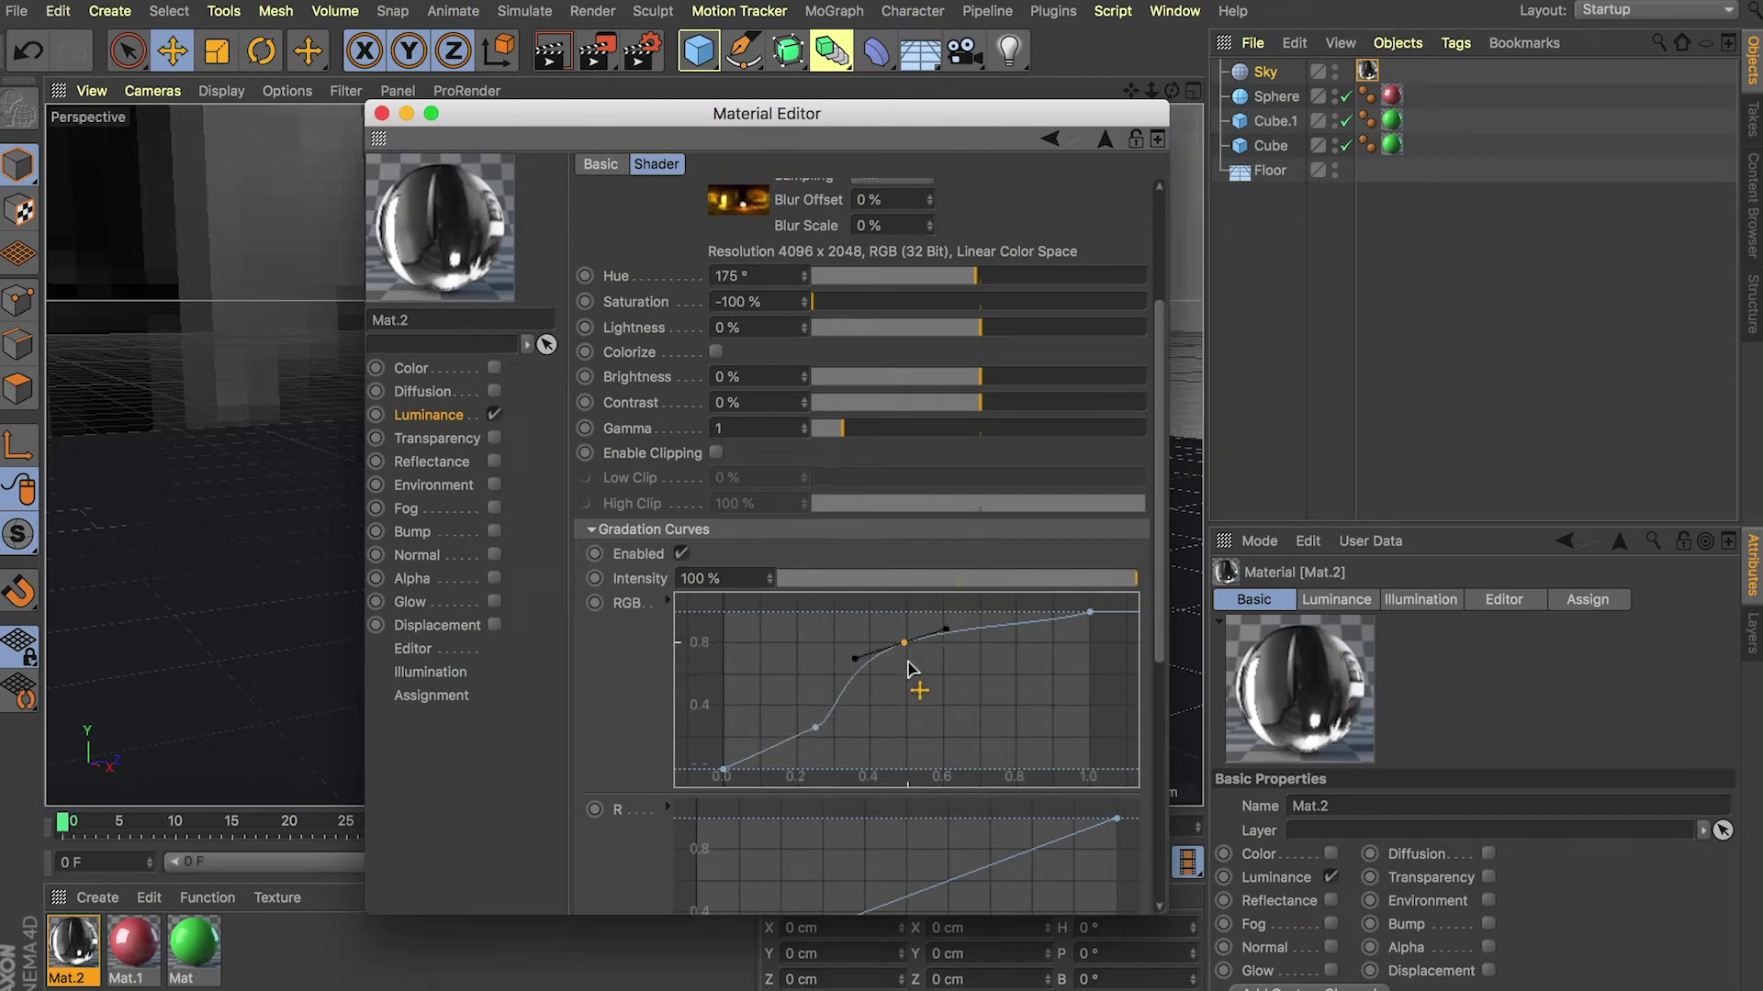
click(380, 113)
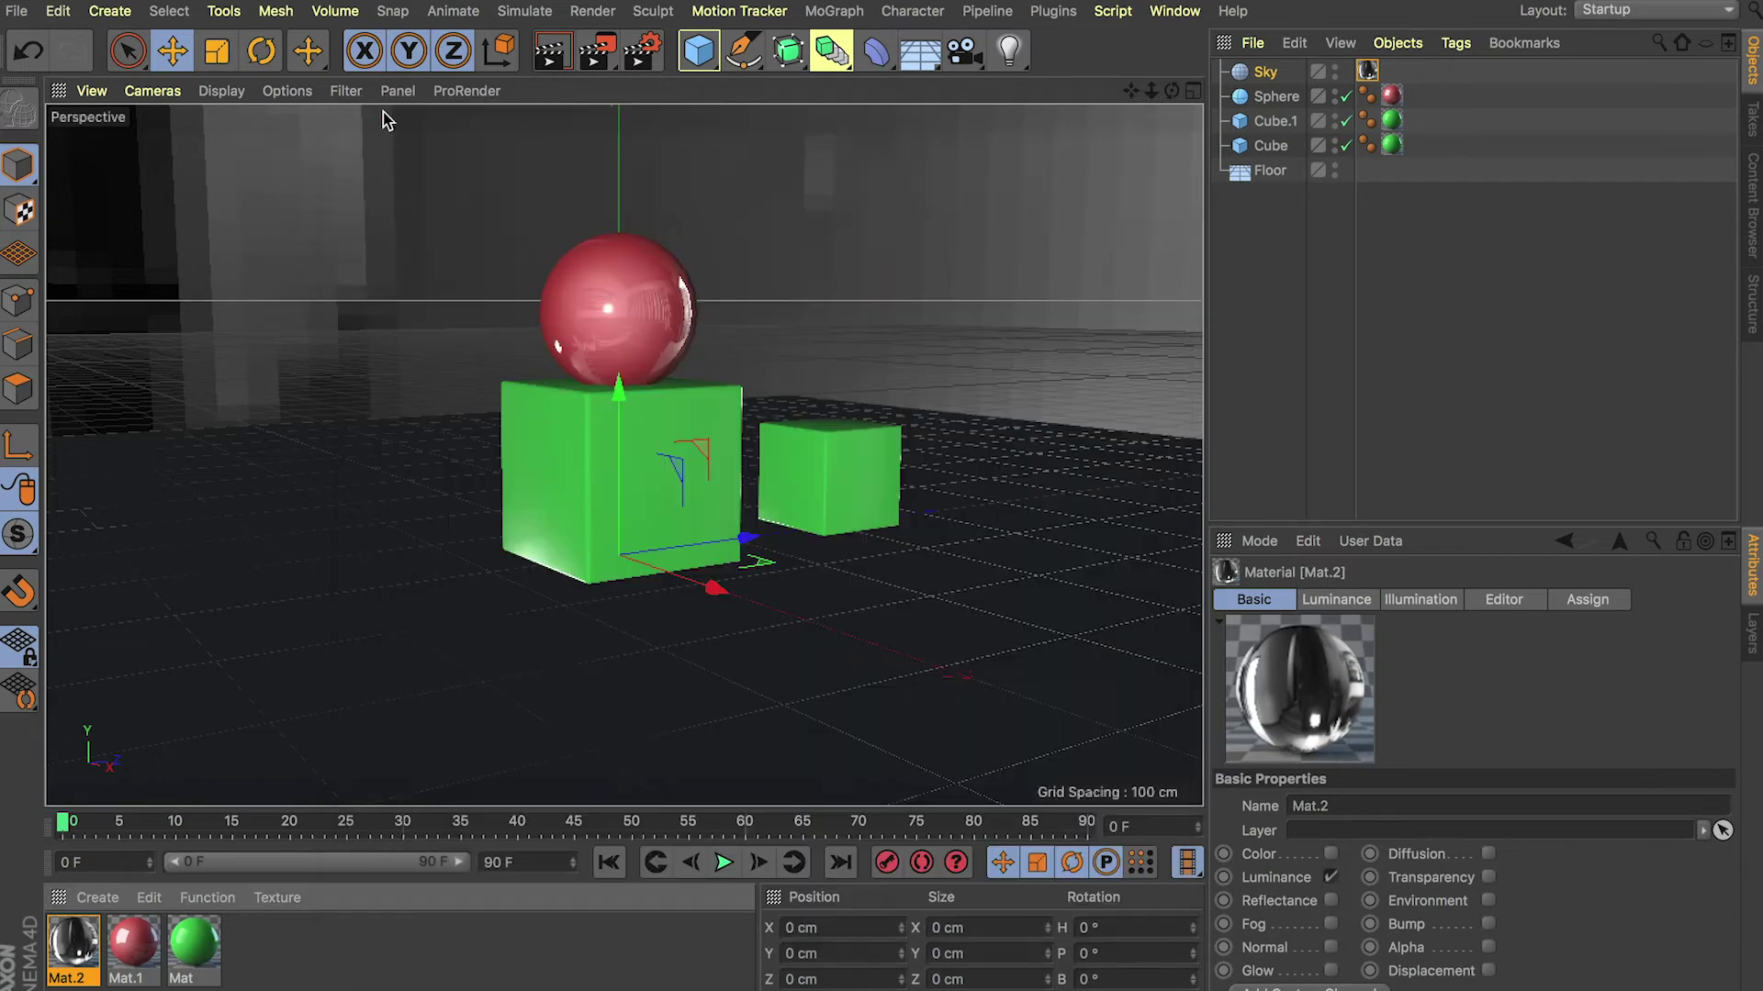
Step: Render the grey-sky scene at 1280×720 and compare it with the earlier renders in History
click(595, 50)
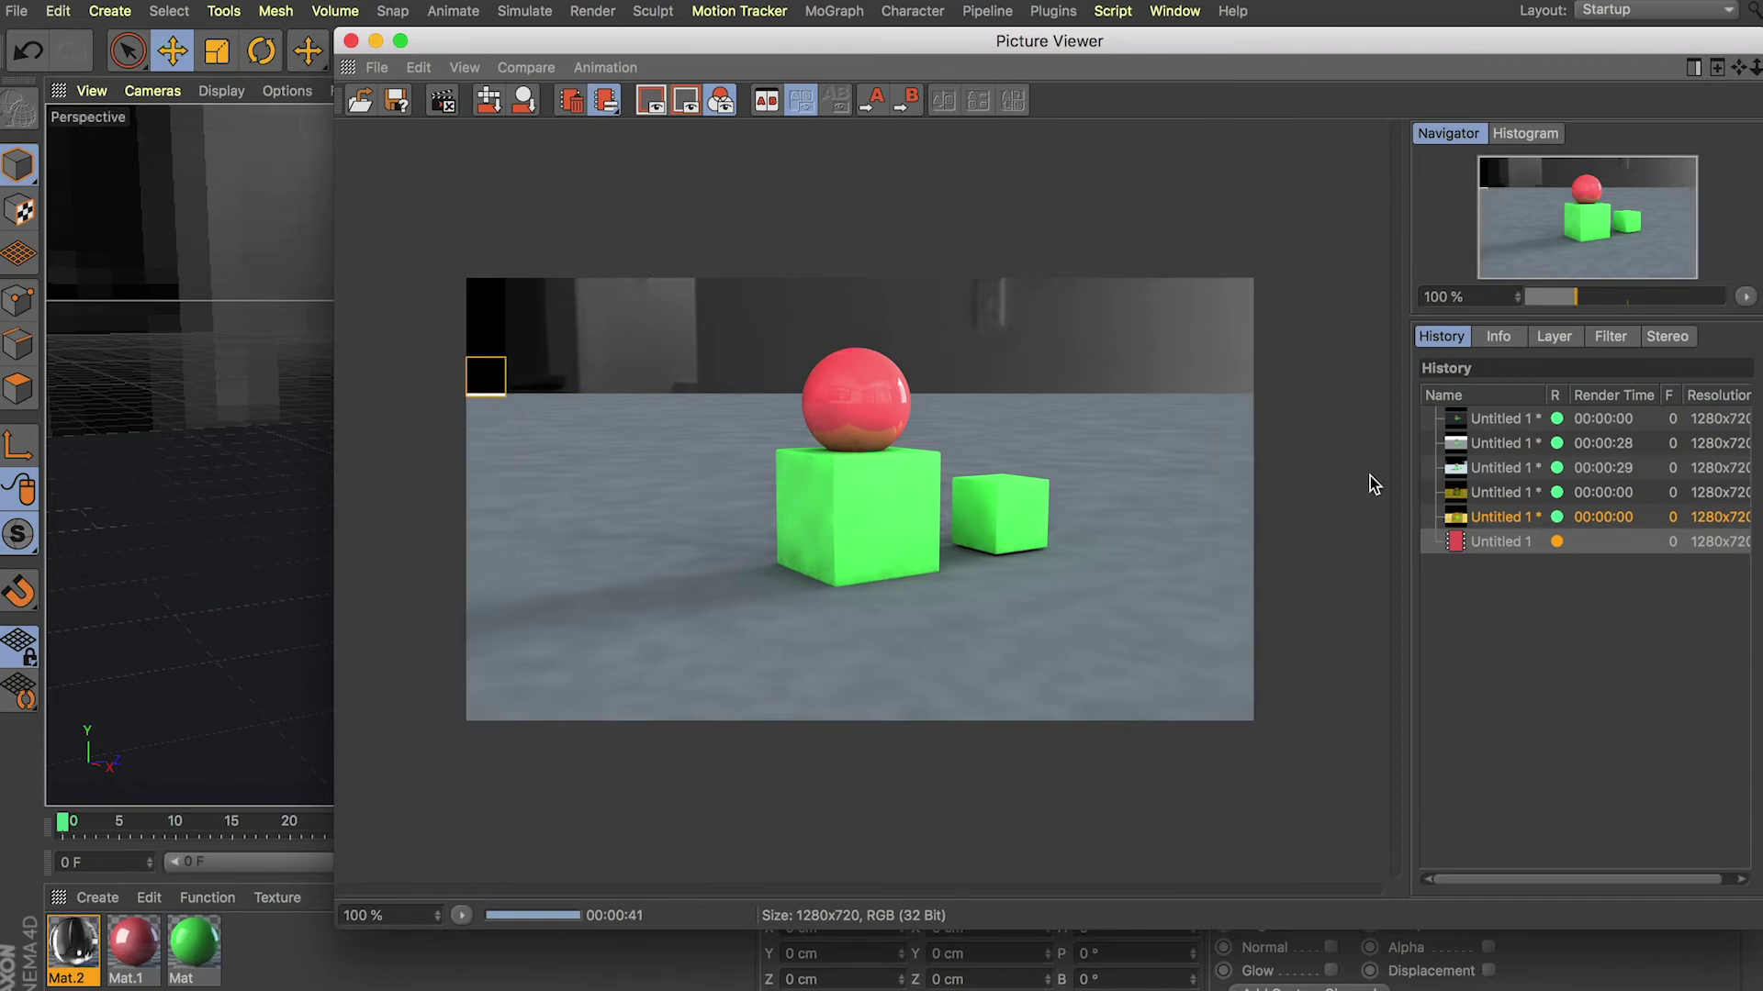
click(1515, 520)
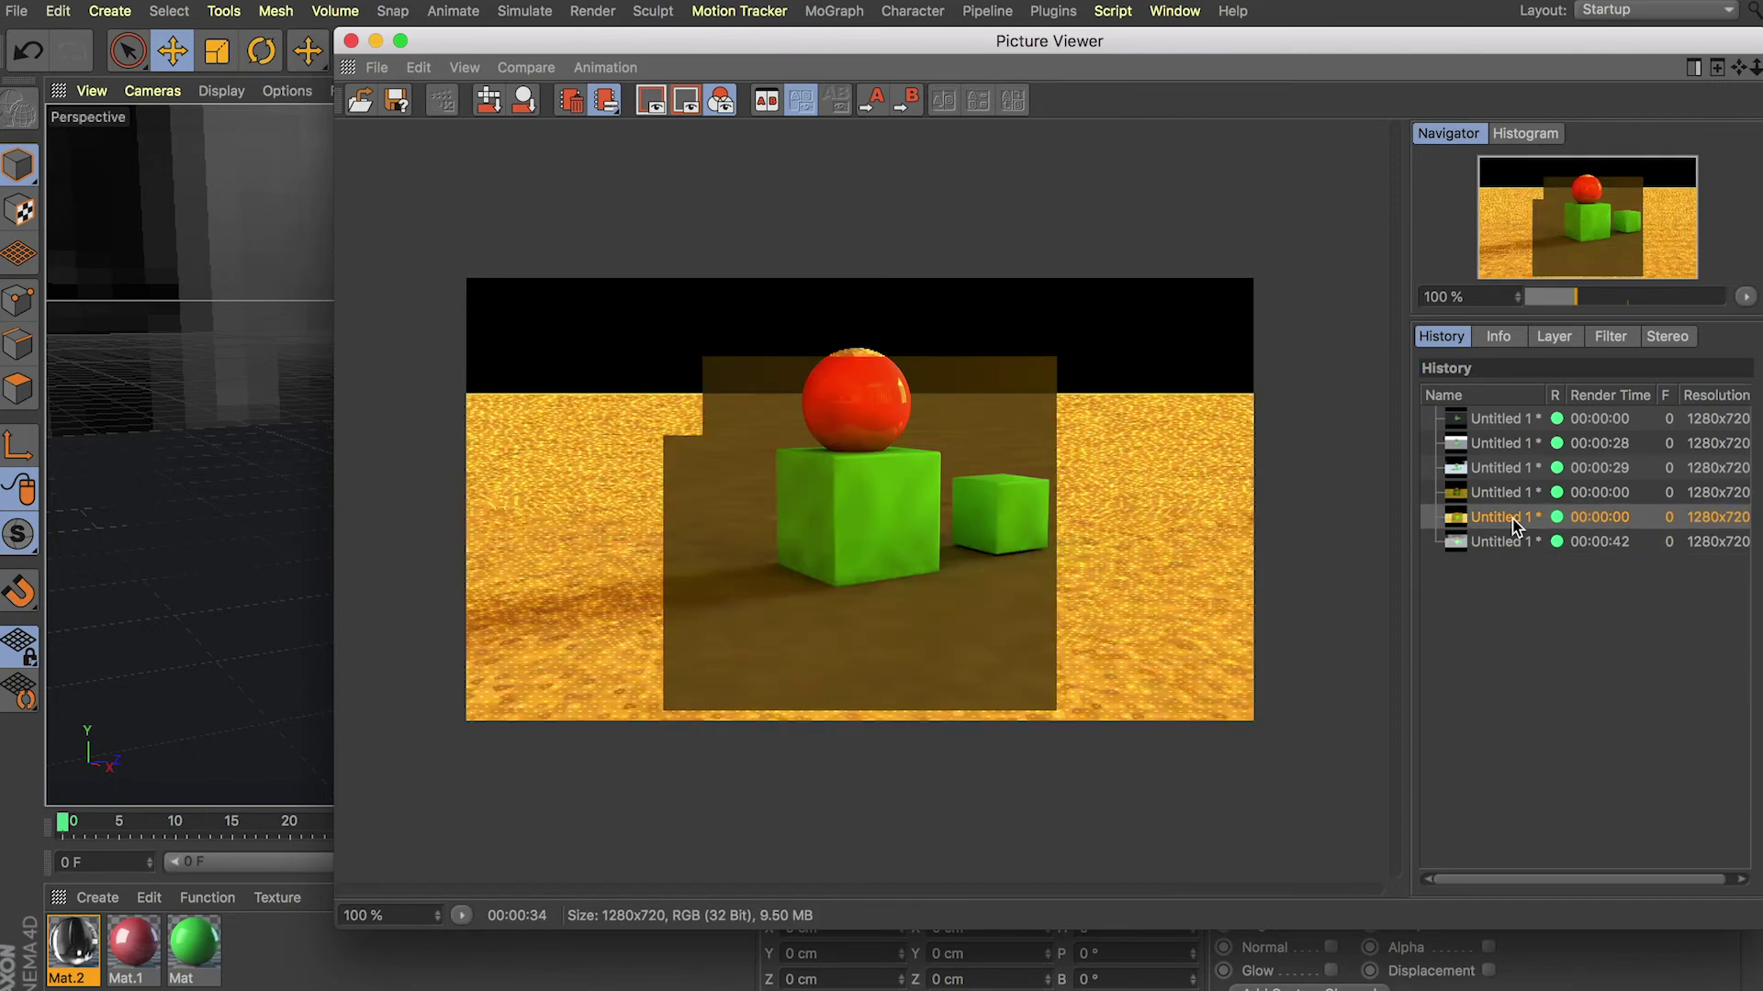
click(1508, 496)
click(1502, 467)
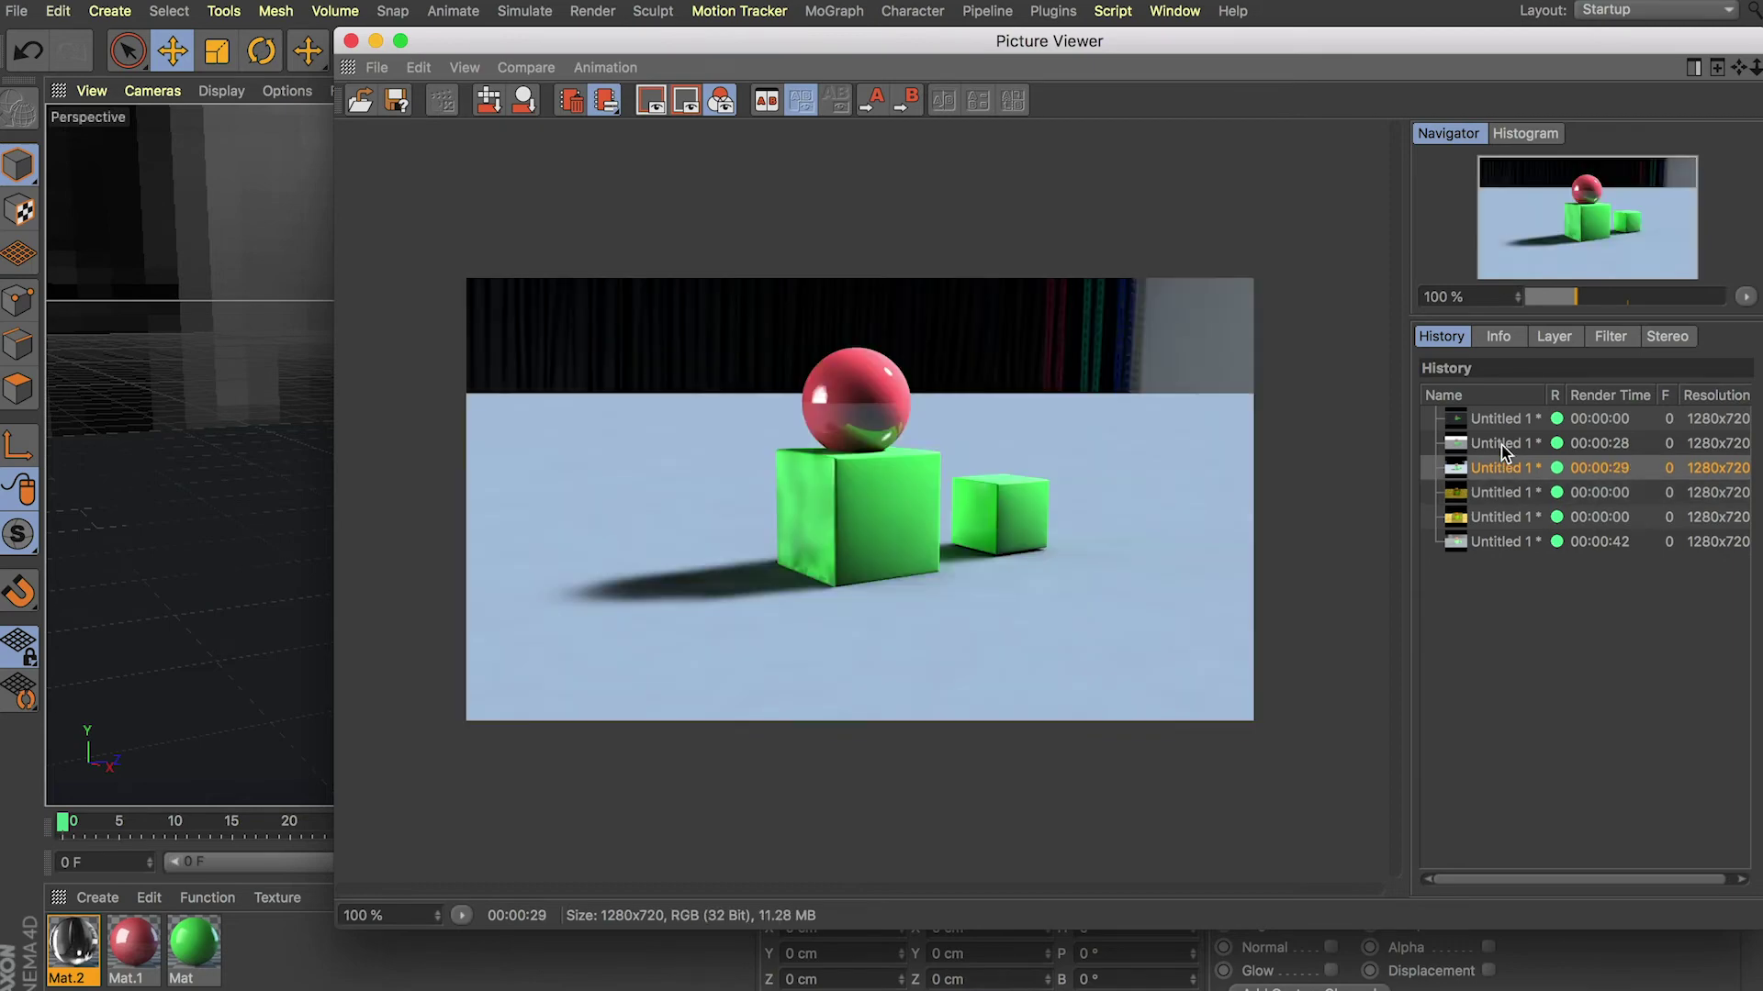
click(1503, 446)
click(1502, 422)
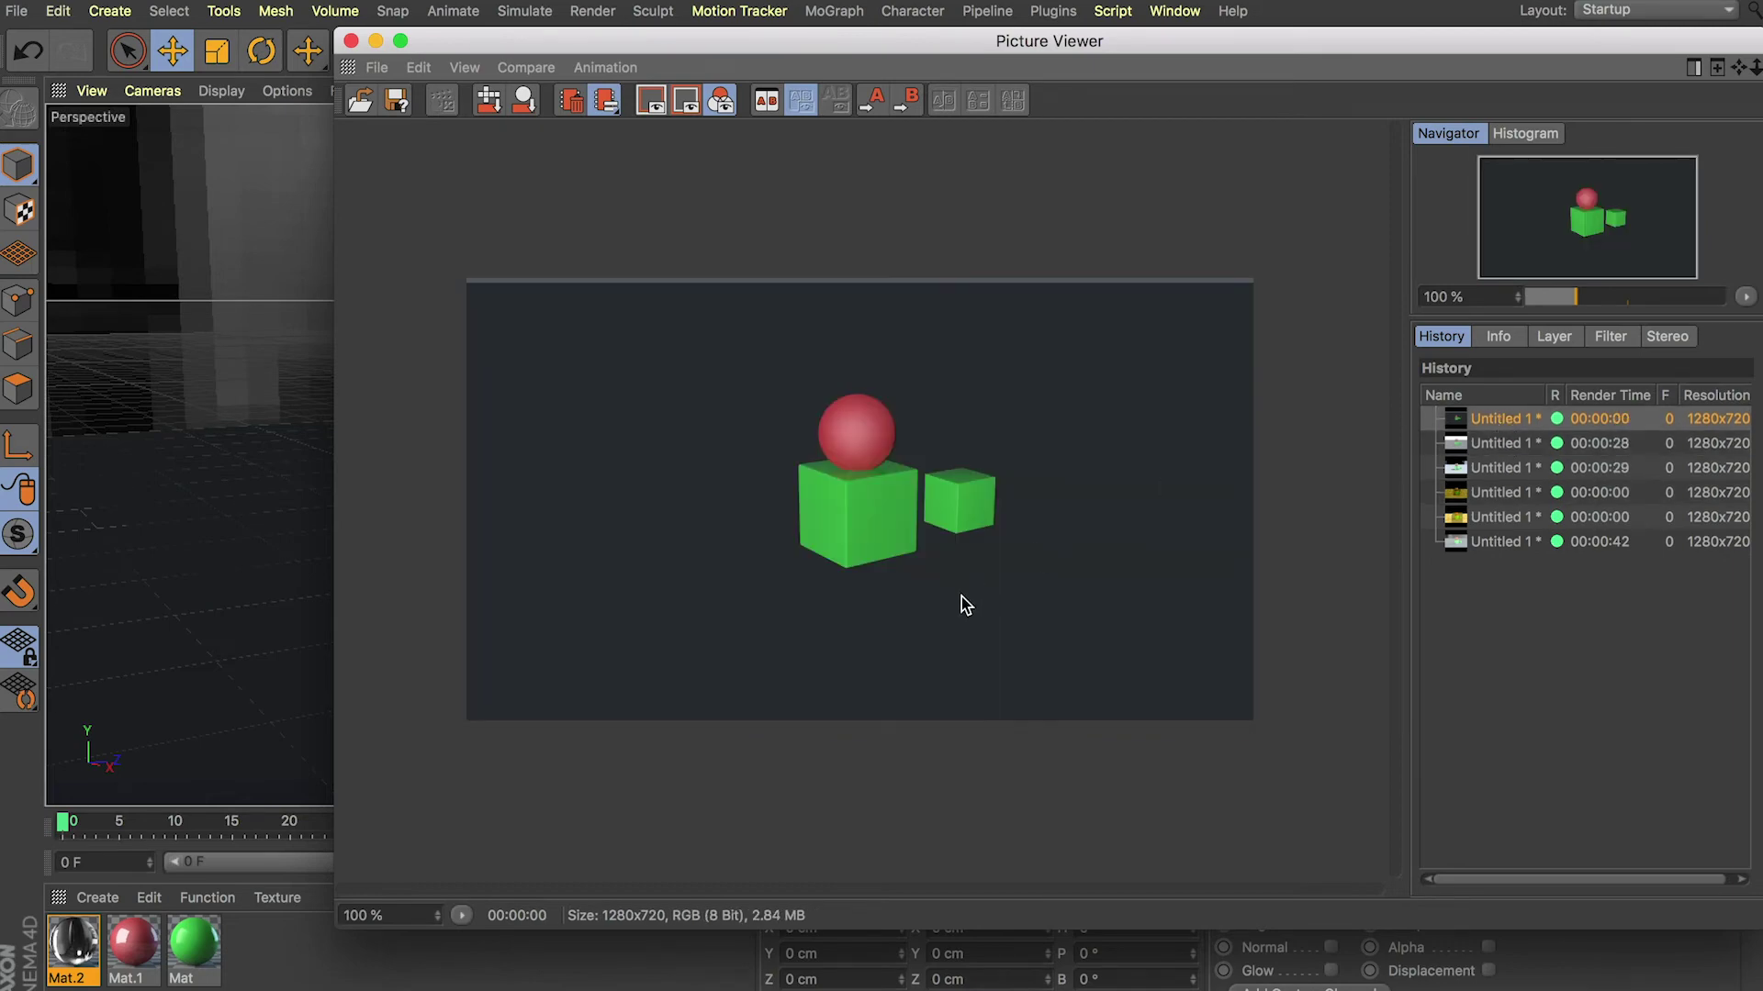
click(1511, 444)
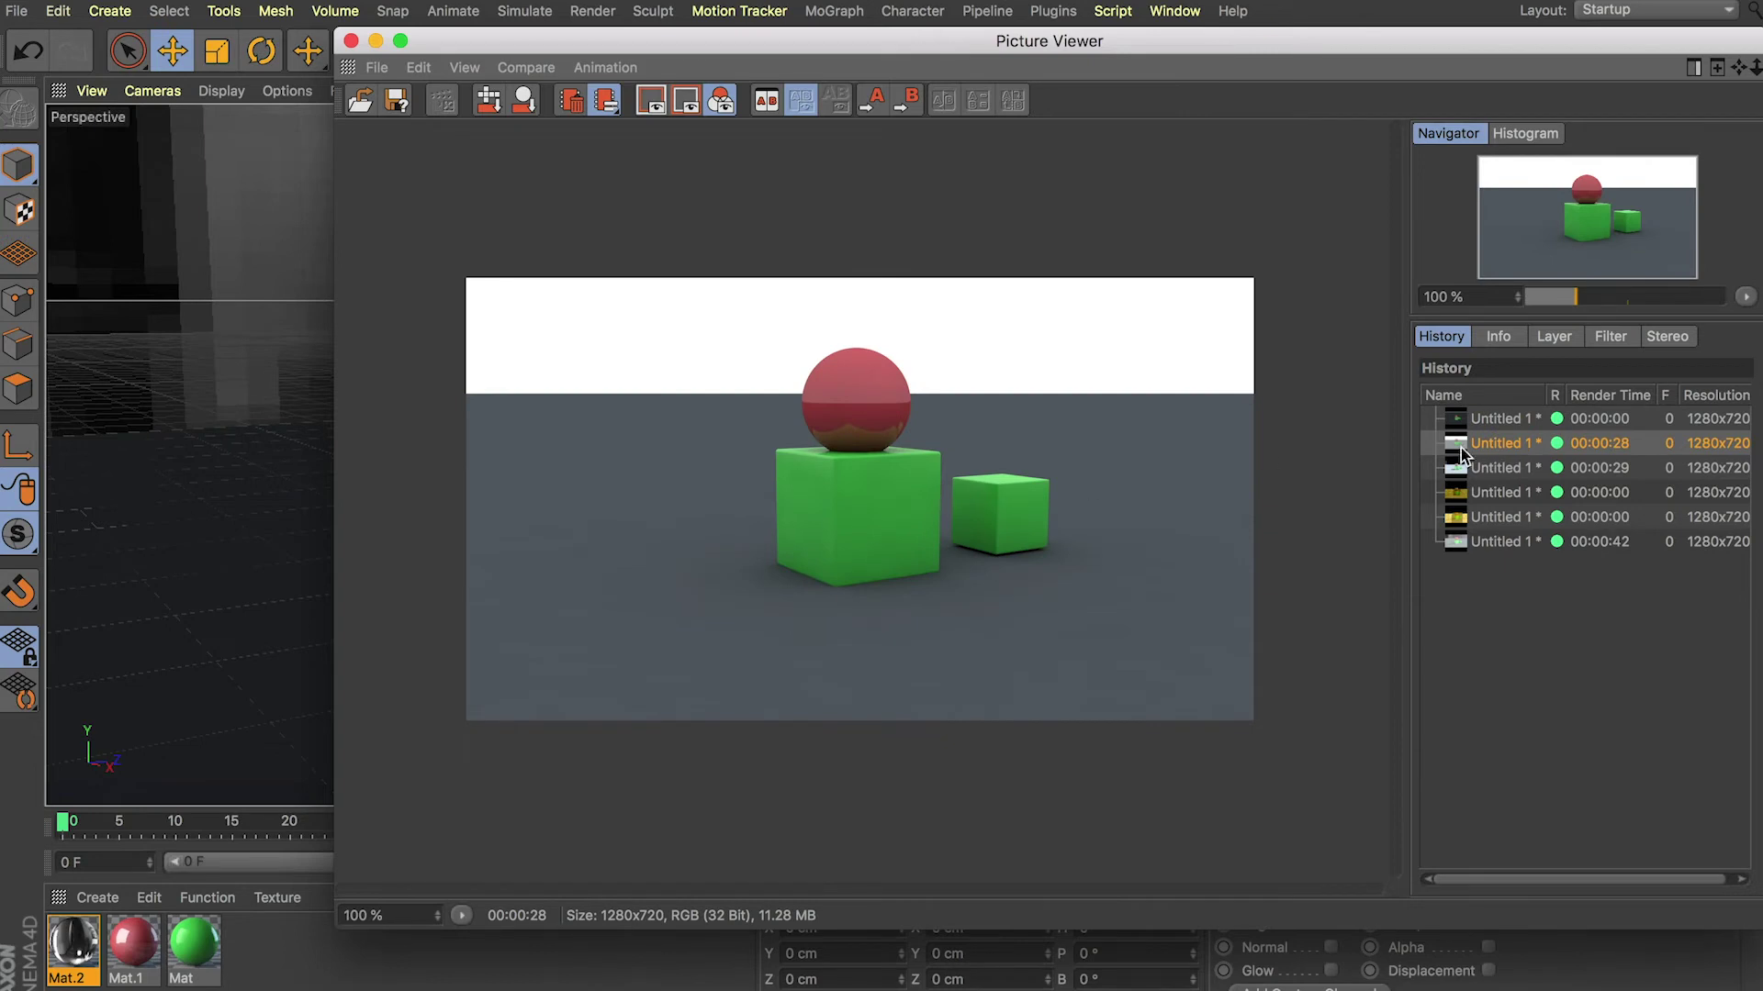
click(1498, 469)
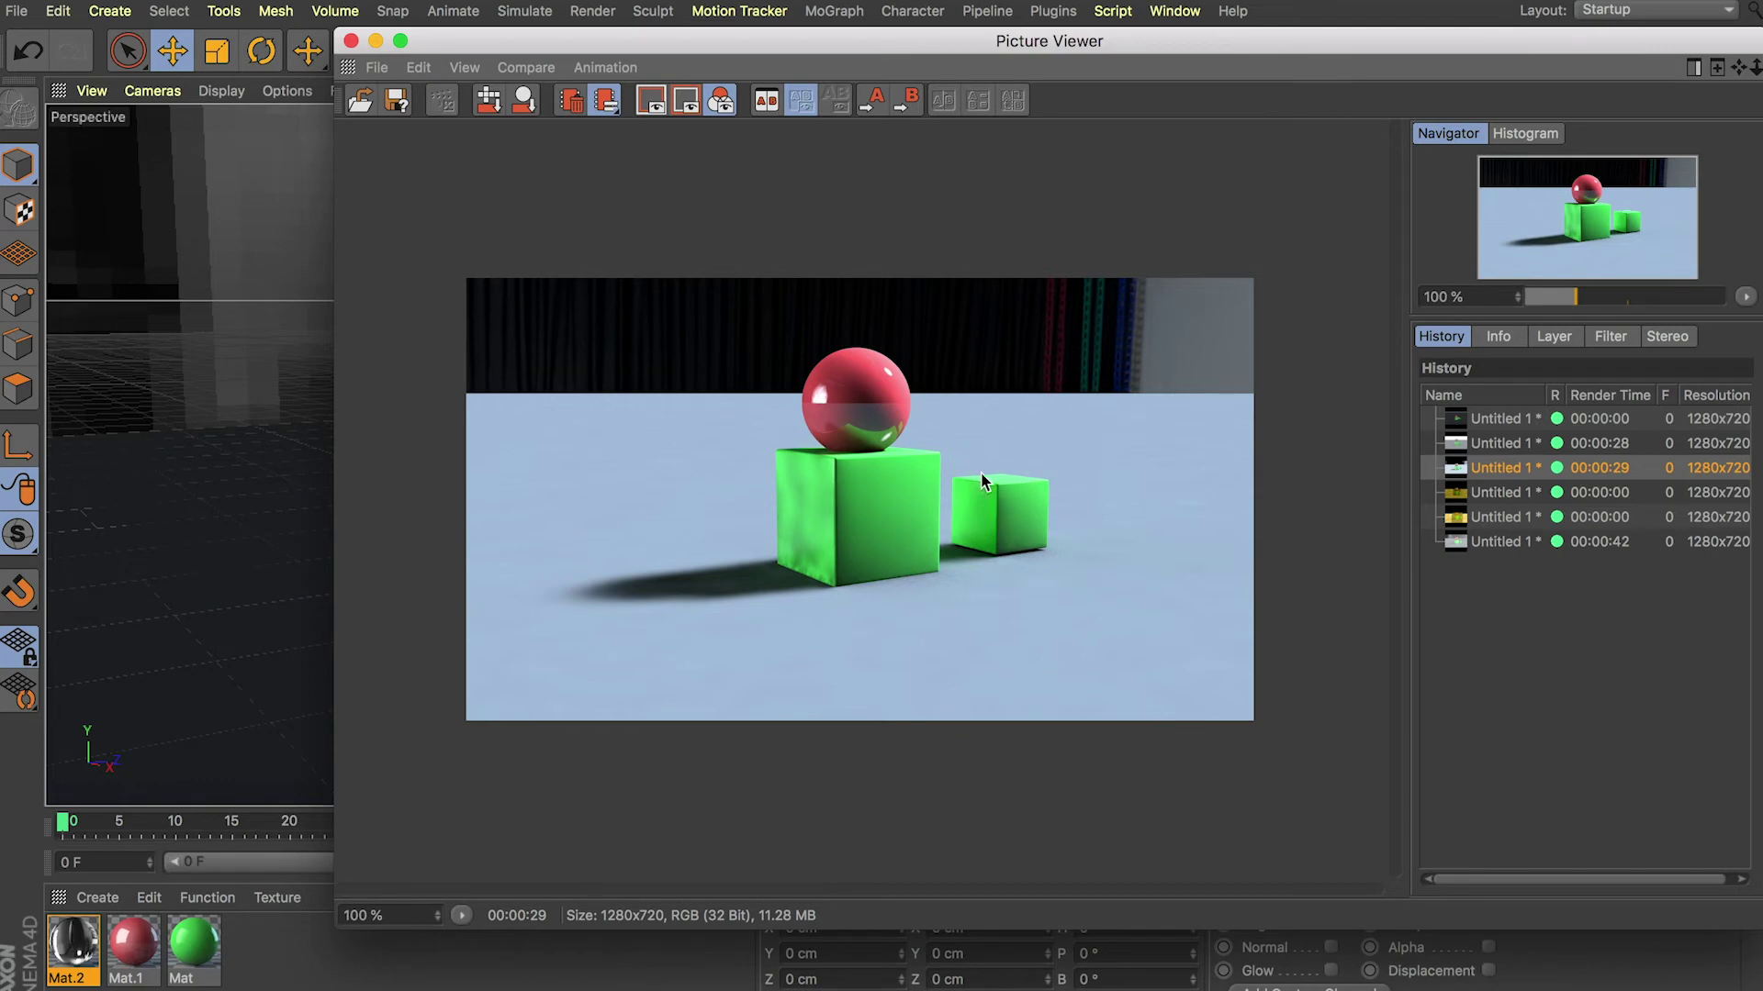
click(1515, 493)
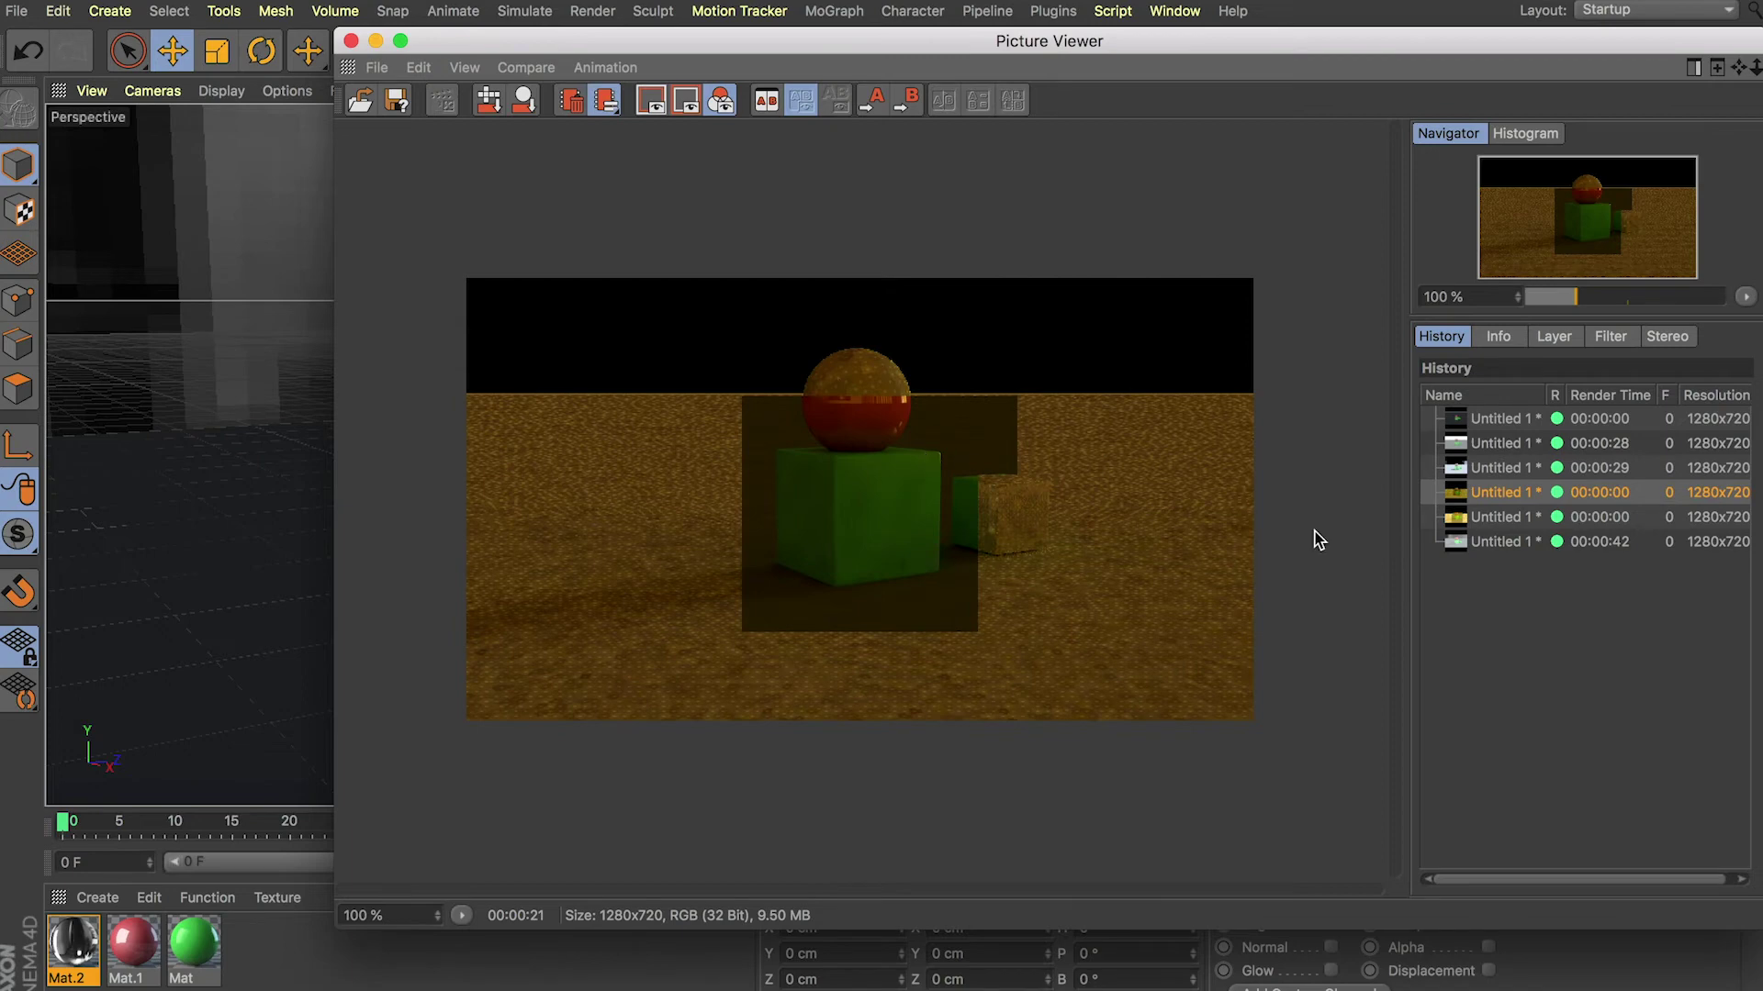
click(1498, 518)
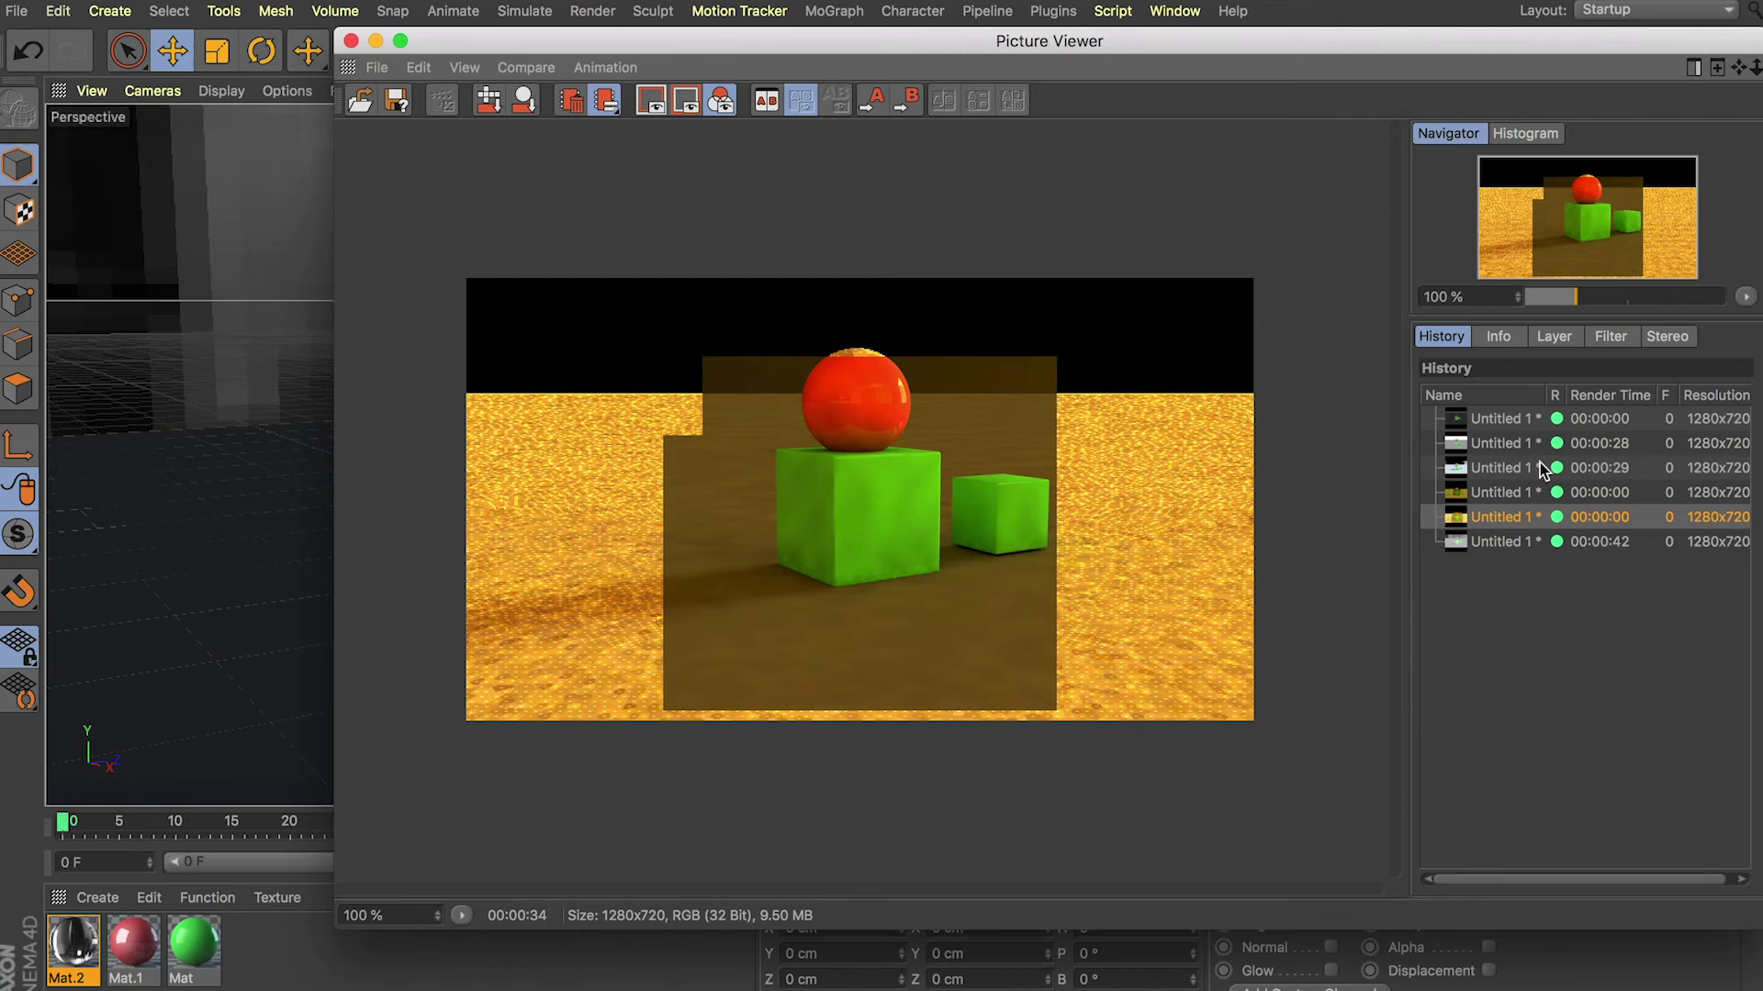
click(1525, 546)
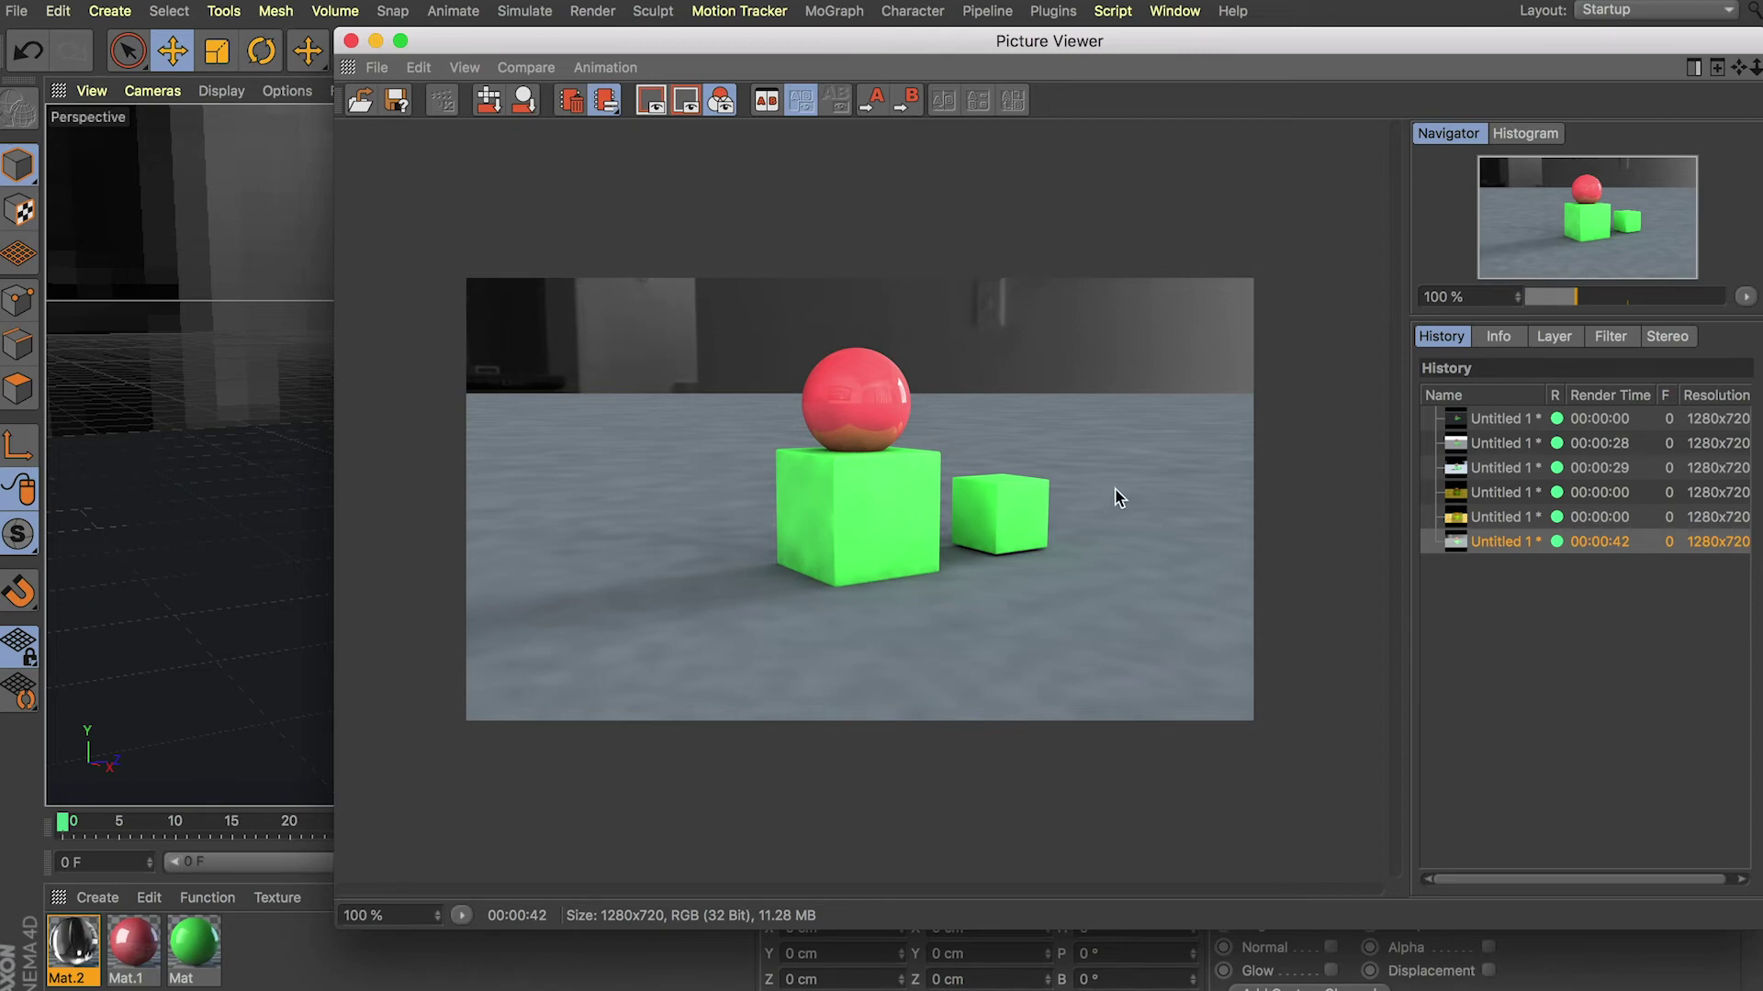
click(350, 41)
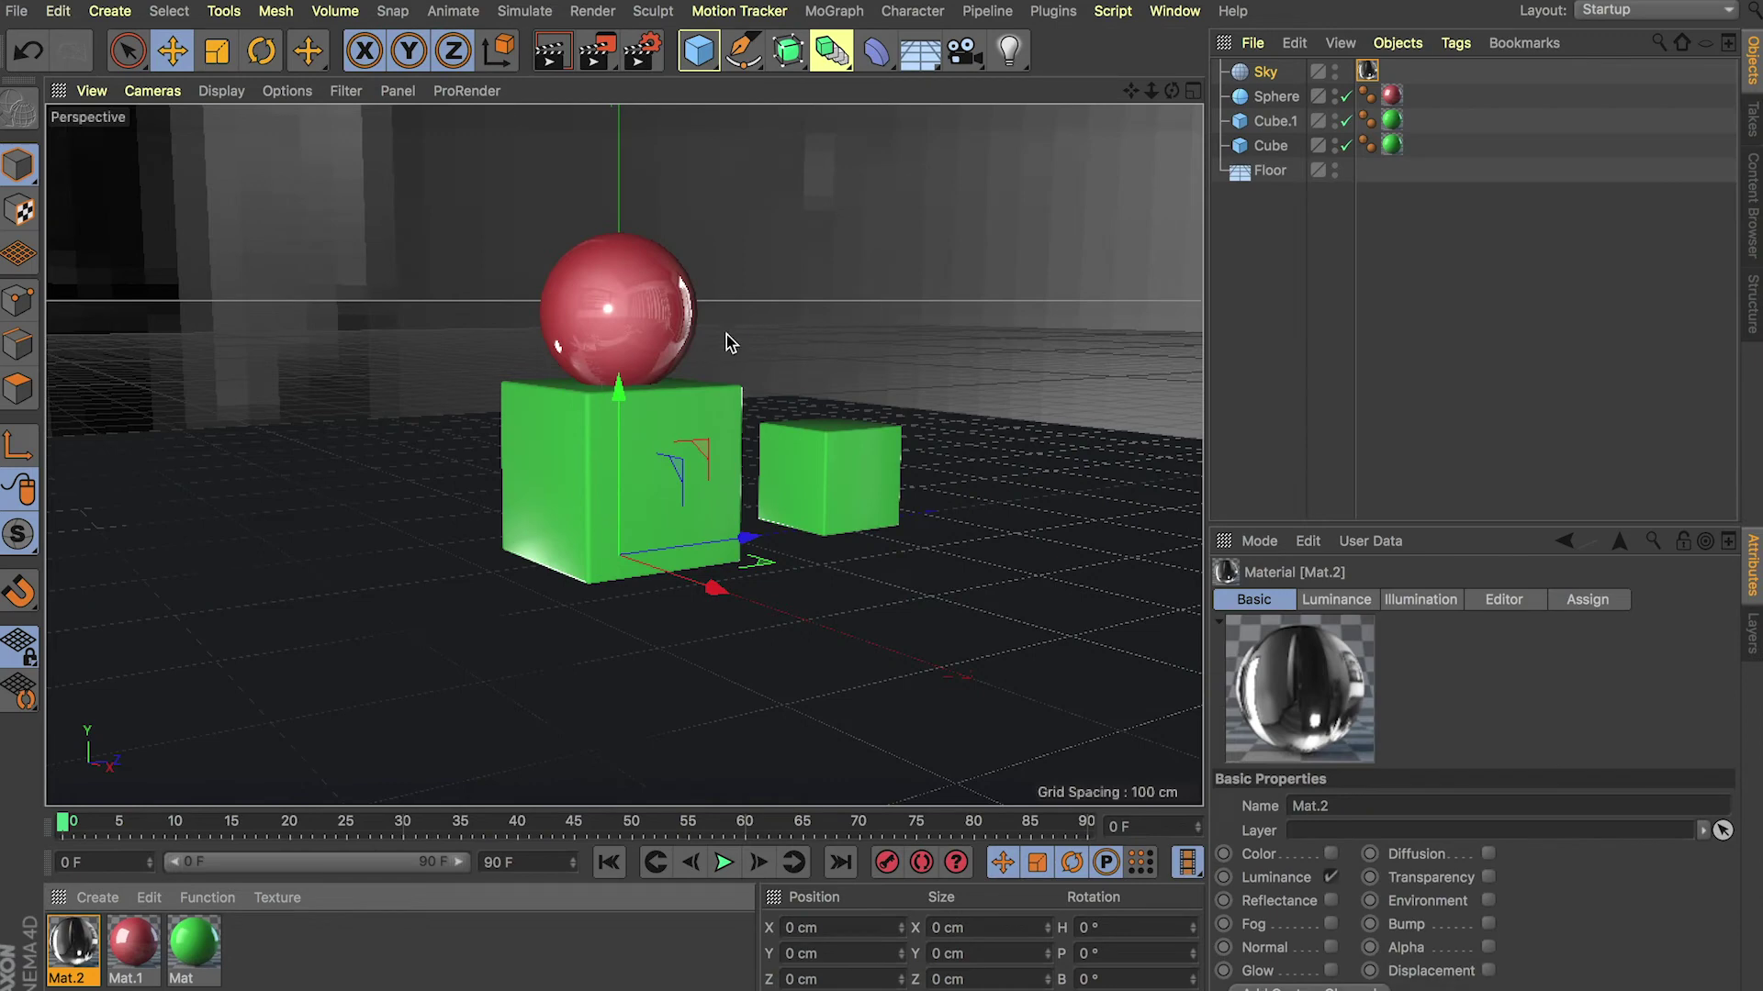
Step: Set the Sky object's heading to 180°, undoing the pitch and bank tweaks
click(1268, 73)
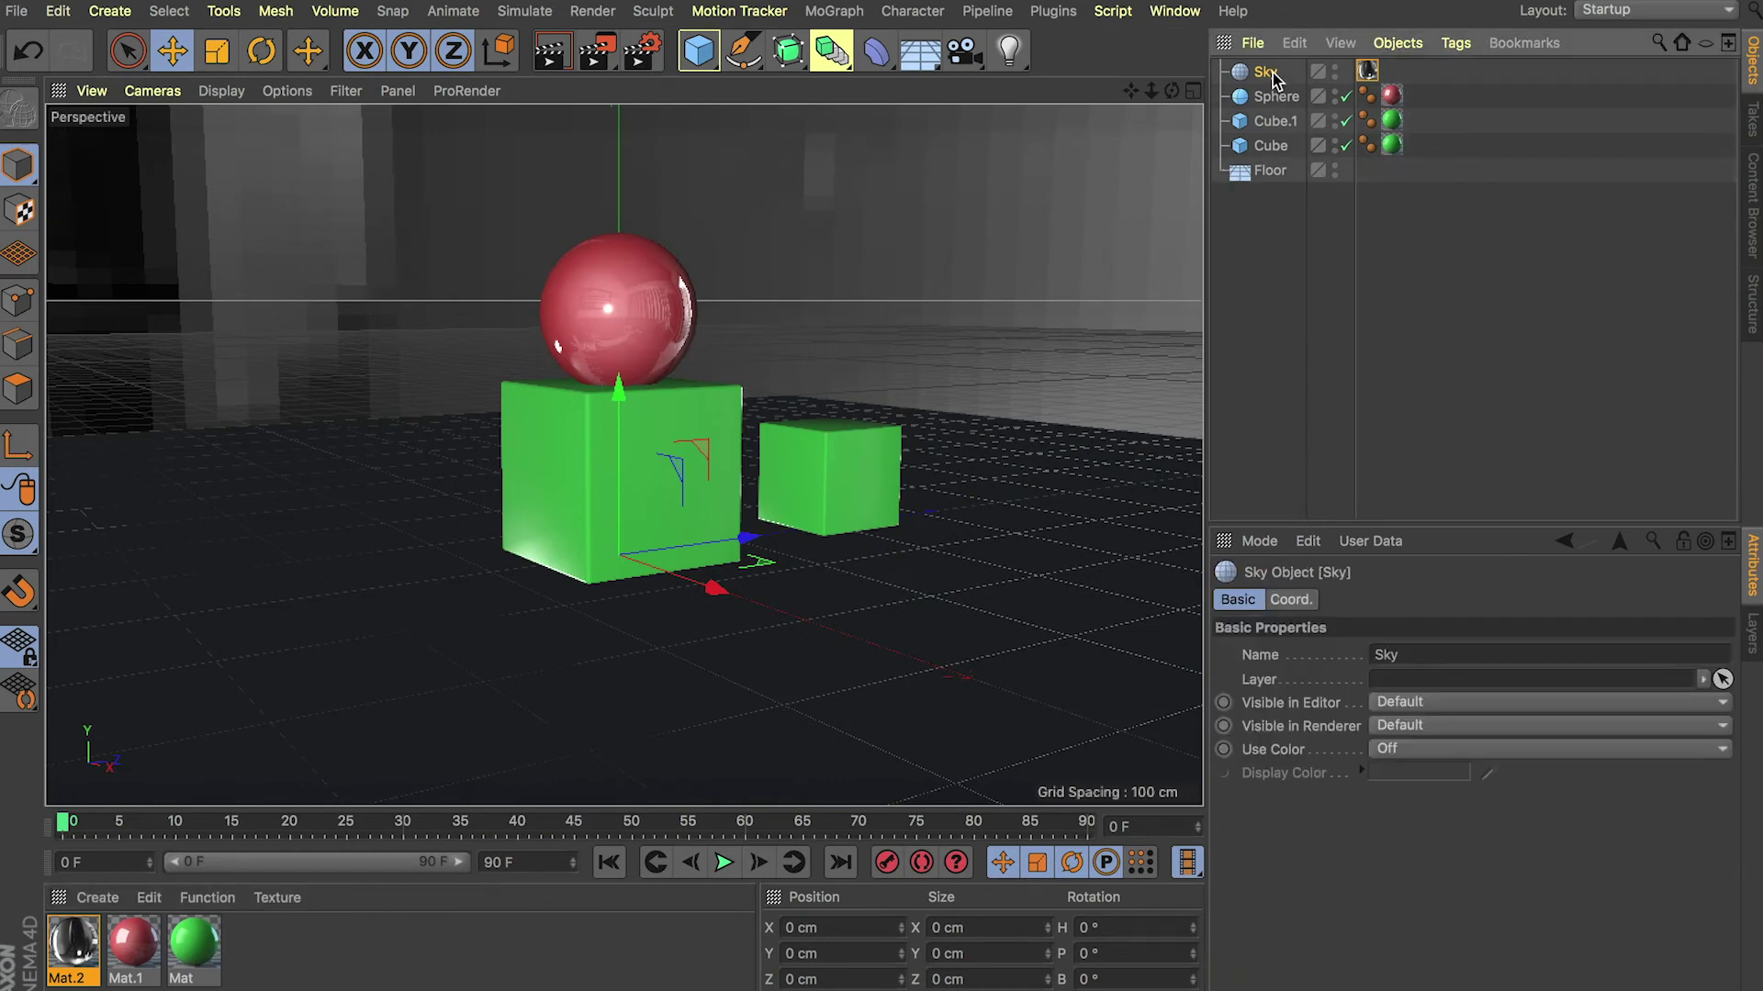
click(1296, 602)
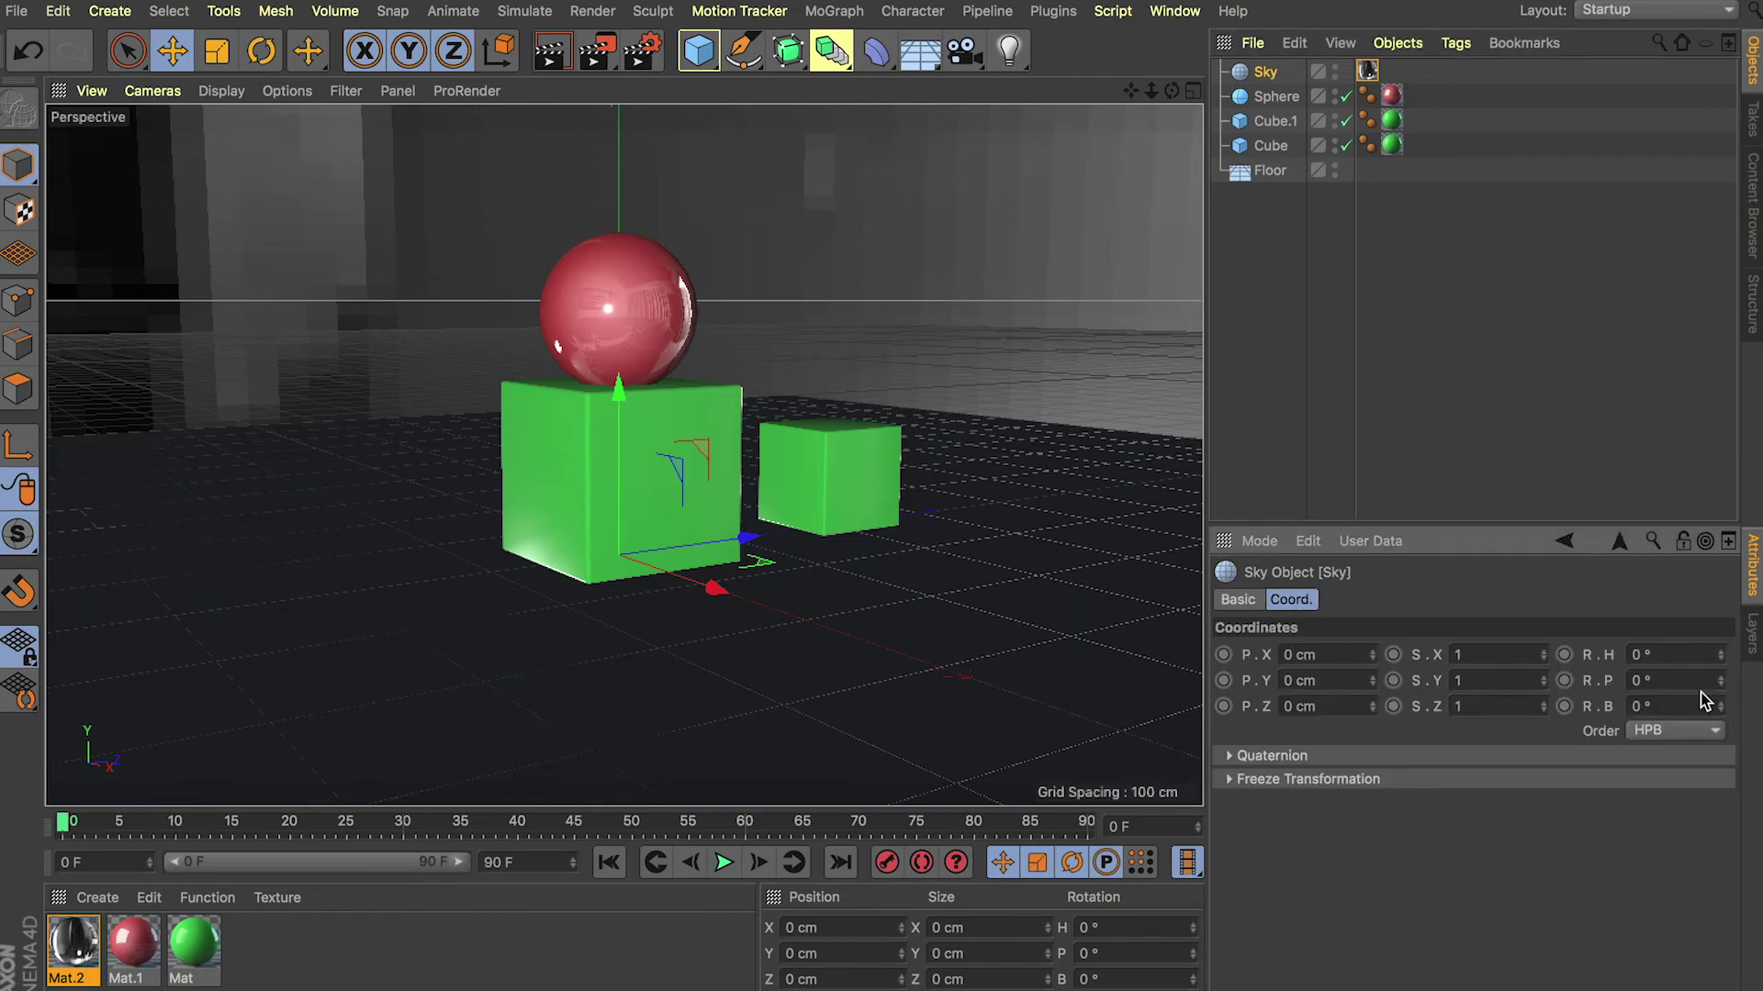
drag(1720, 657, 1720, 541)
drag(1721, 680, 1722, 719)
key(super+z)
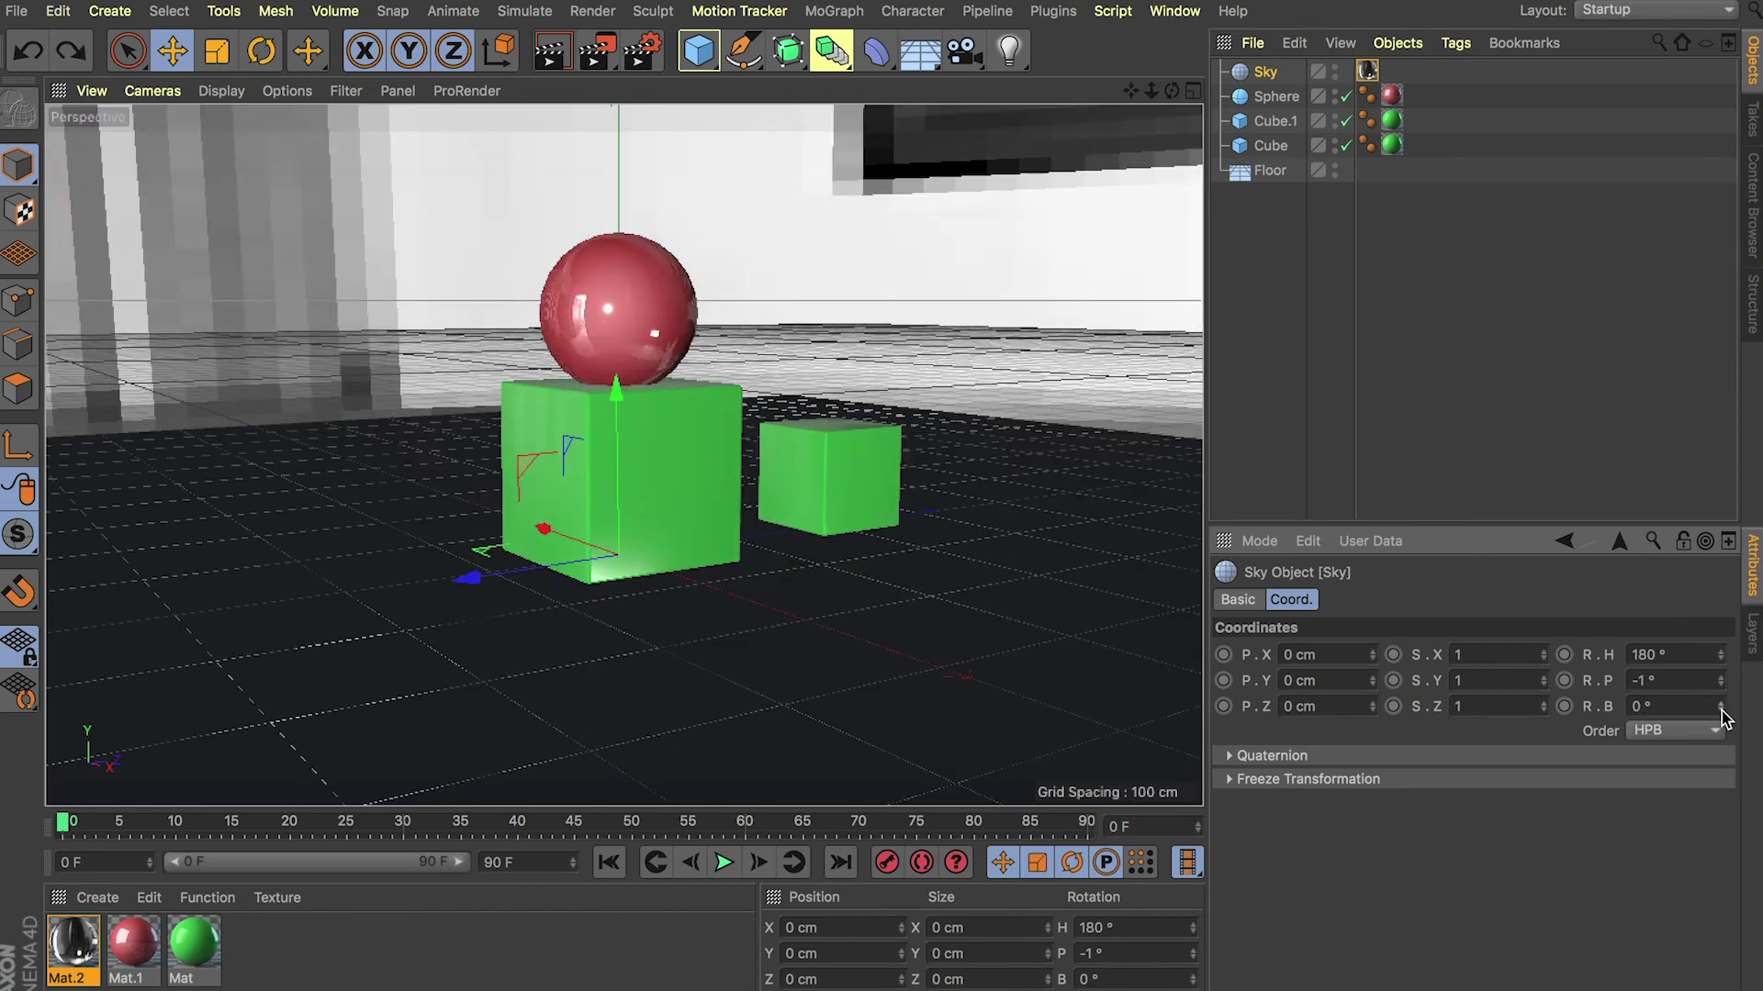
key(super+z)
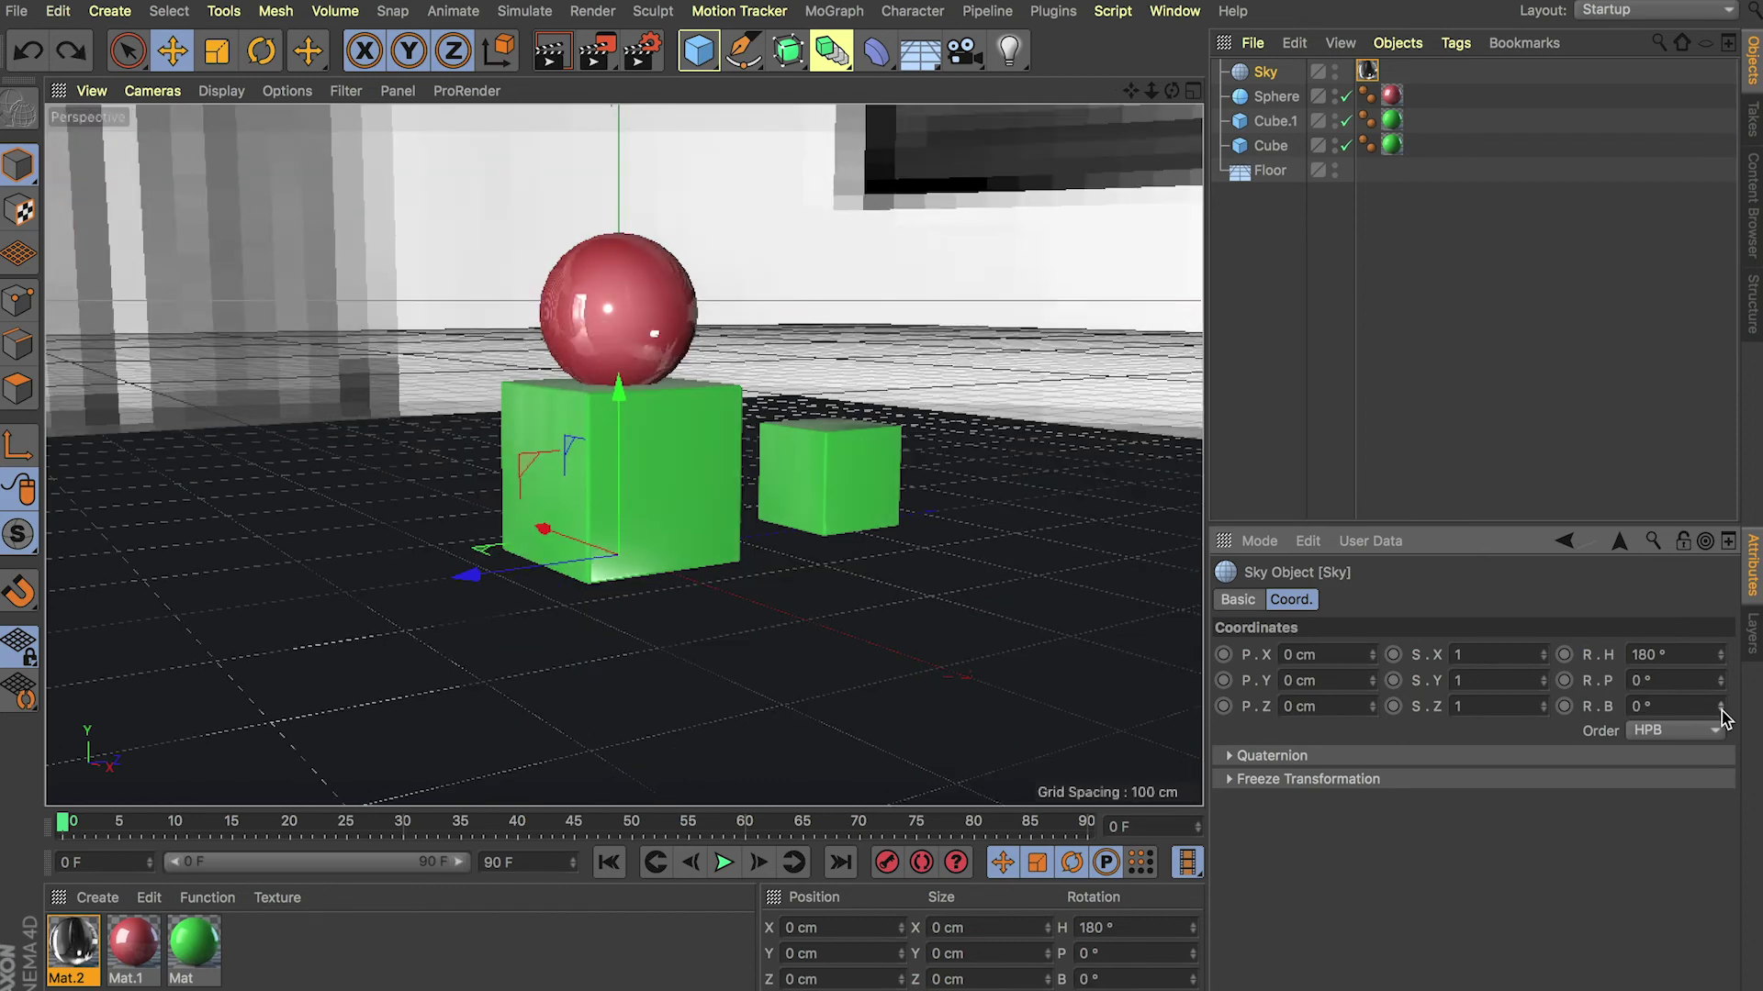
click(644, 50)
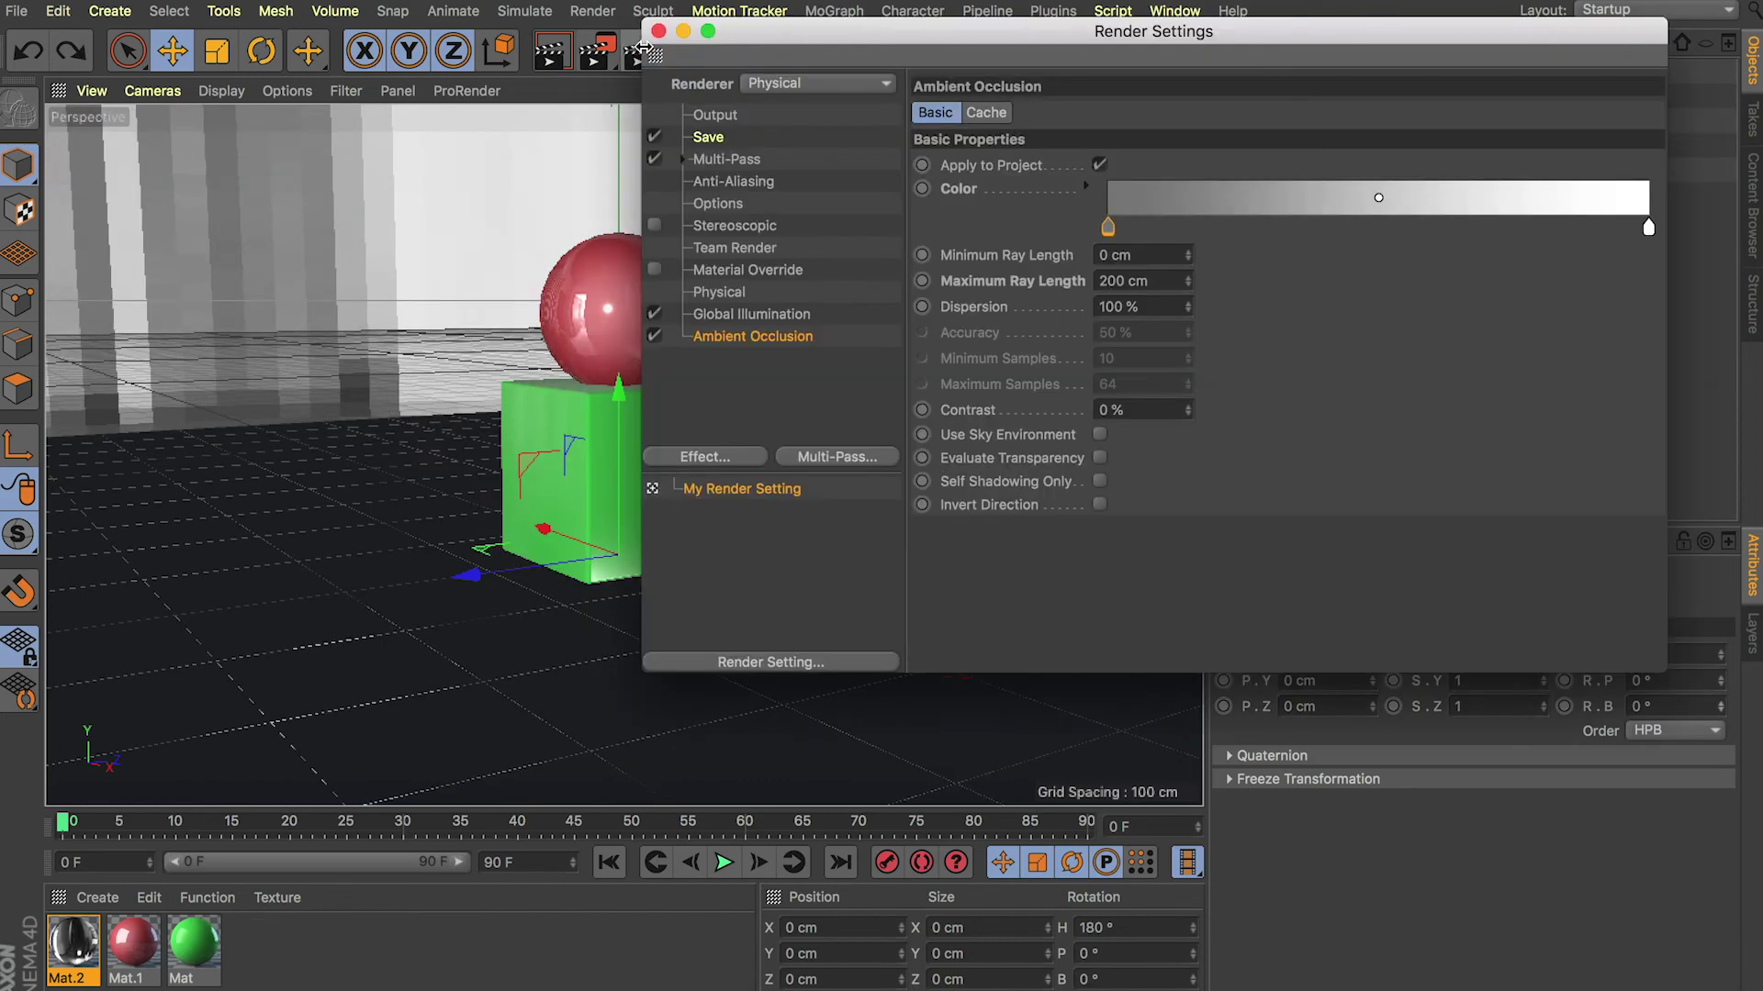
Step: Set GI to QMC primary and Light Mapping secondary, with gamma 1.2 and maximum depth 16
click(736, 313)
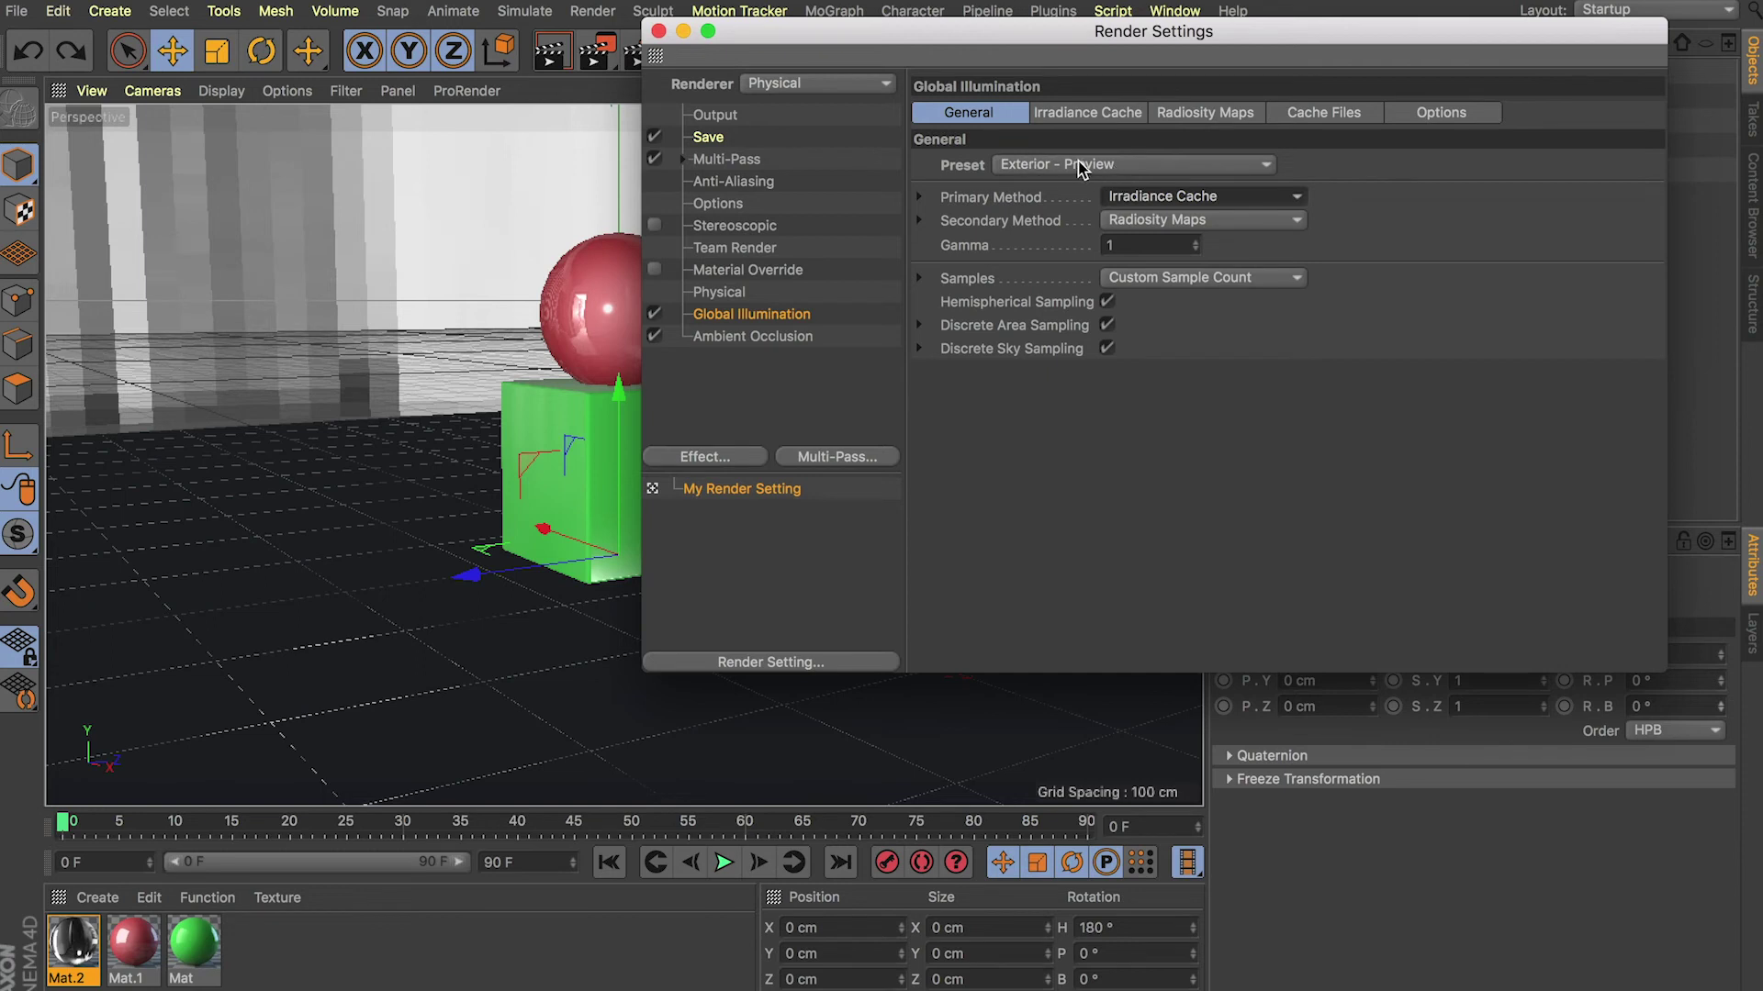
click(1158, 195)
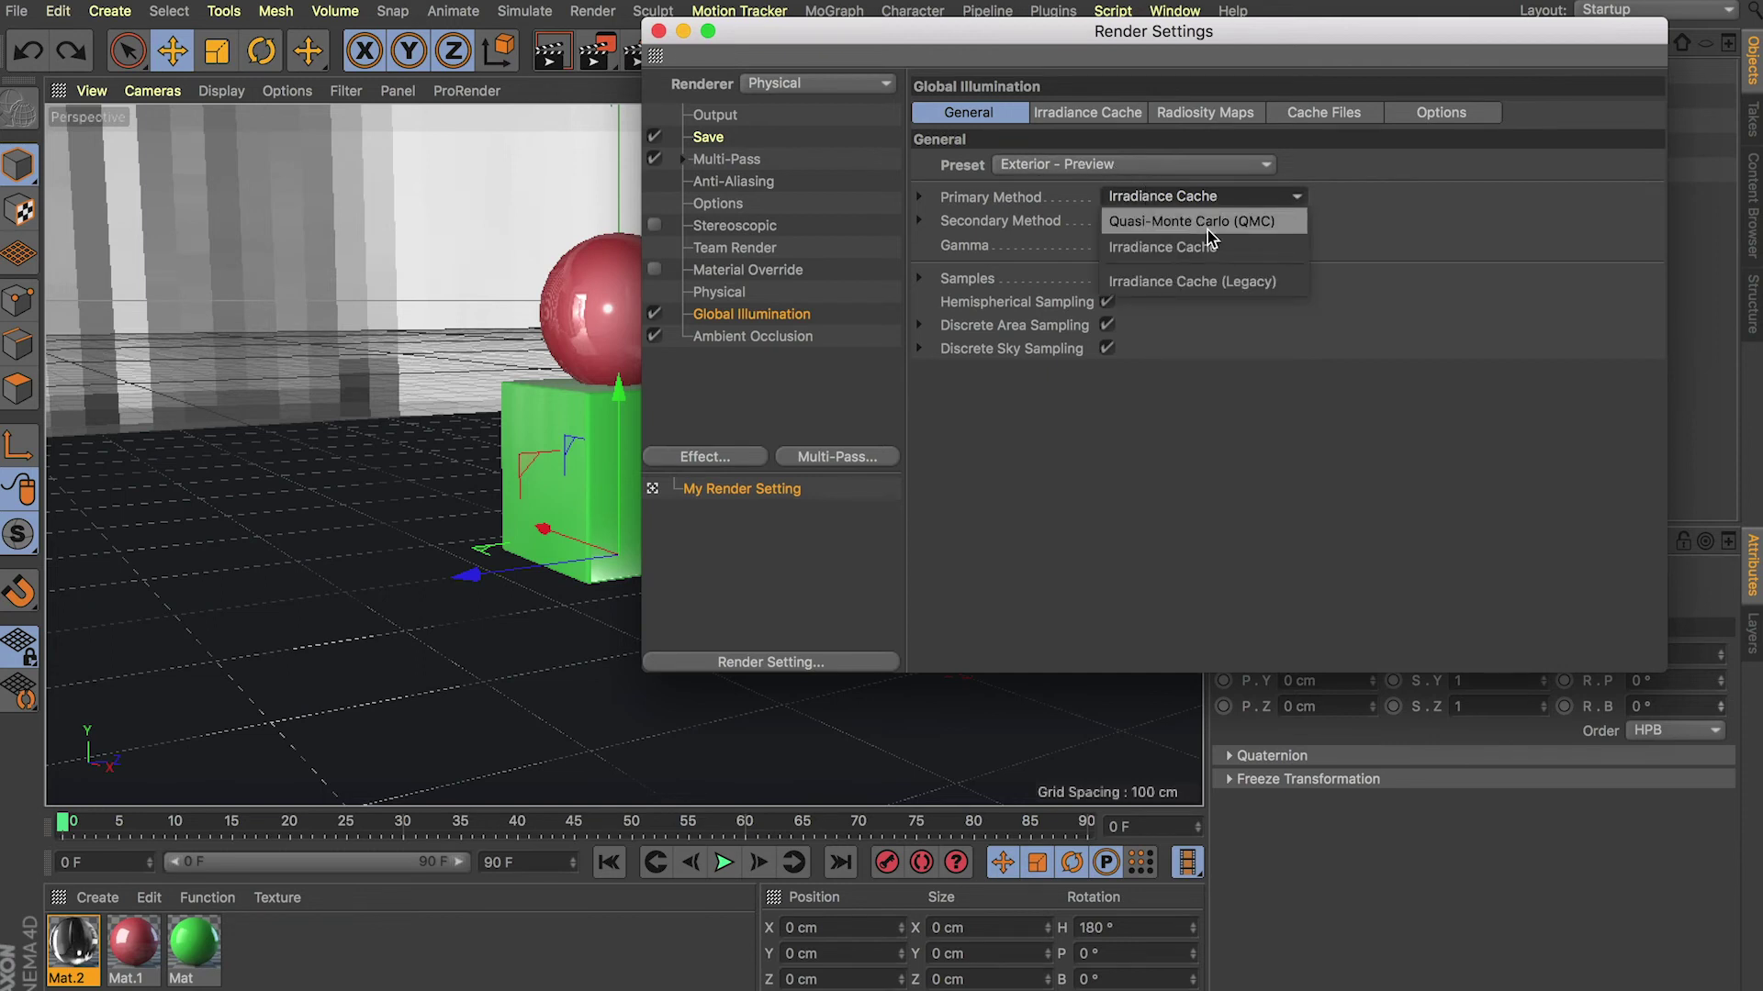
click(1208, 226)
click(1166, 221)
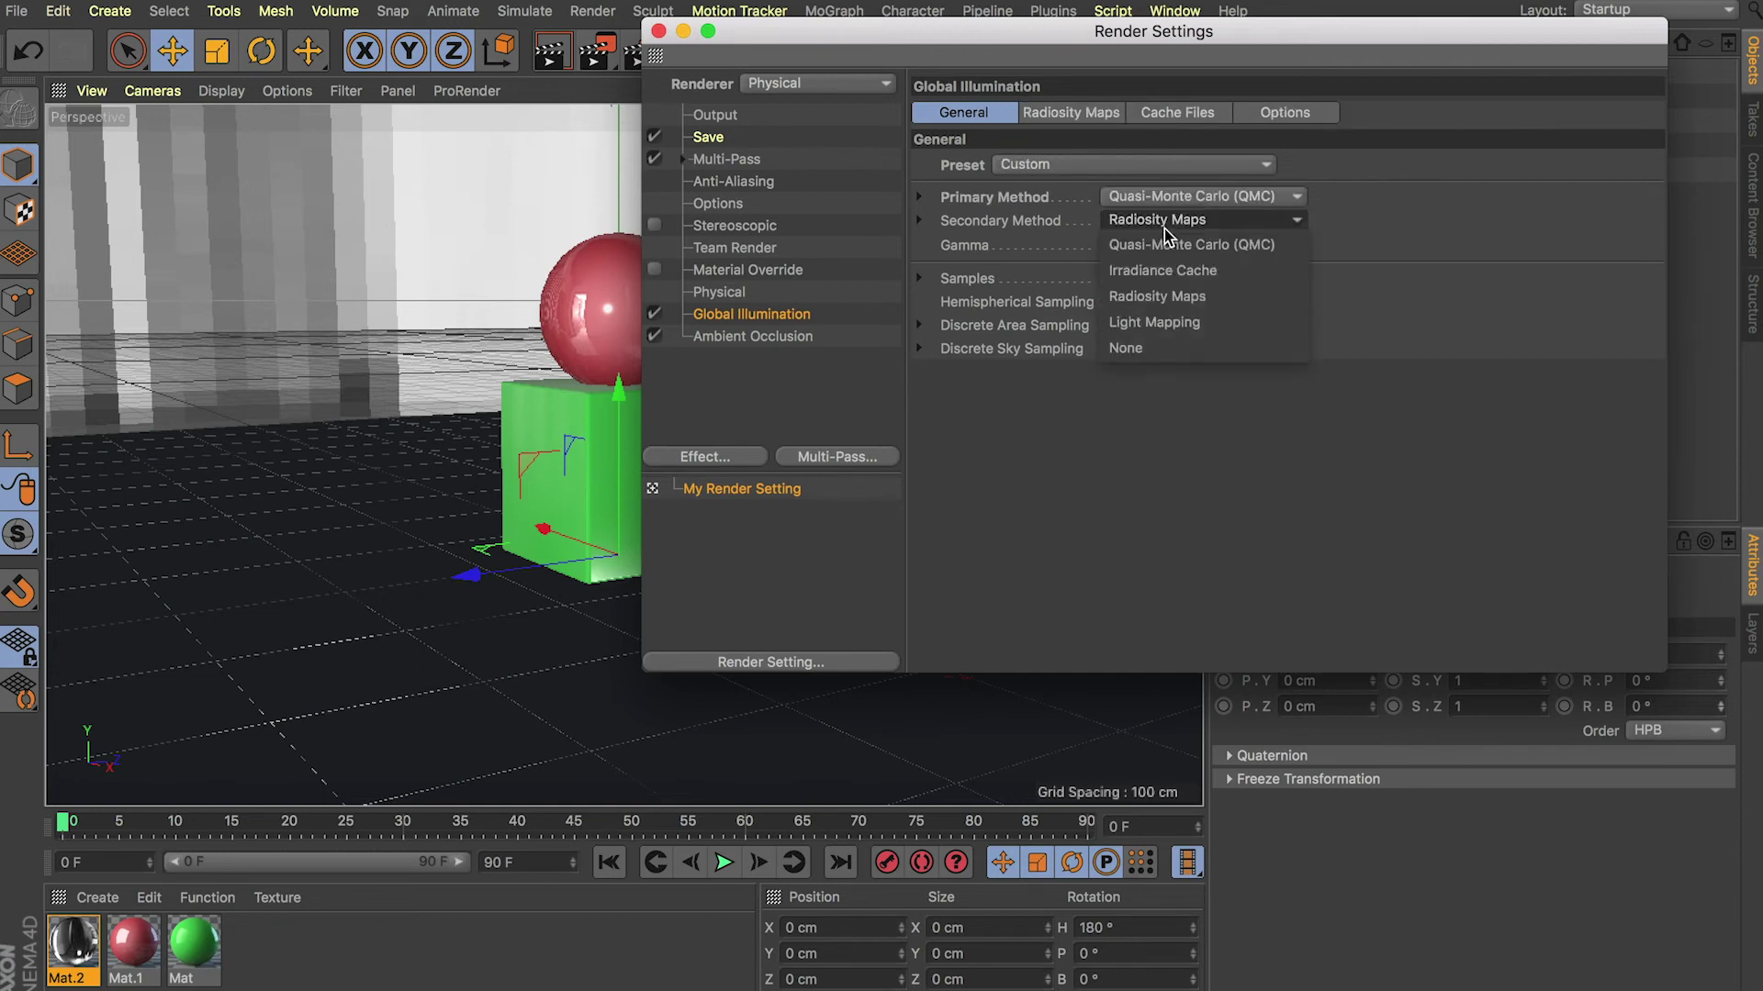
click(1164, 331)
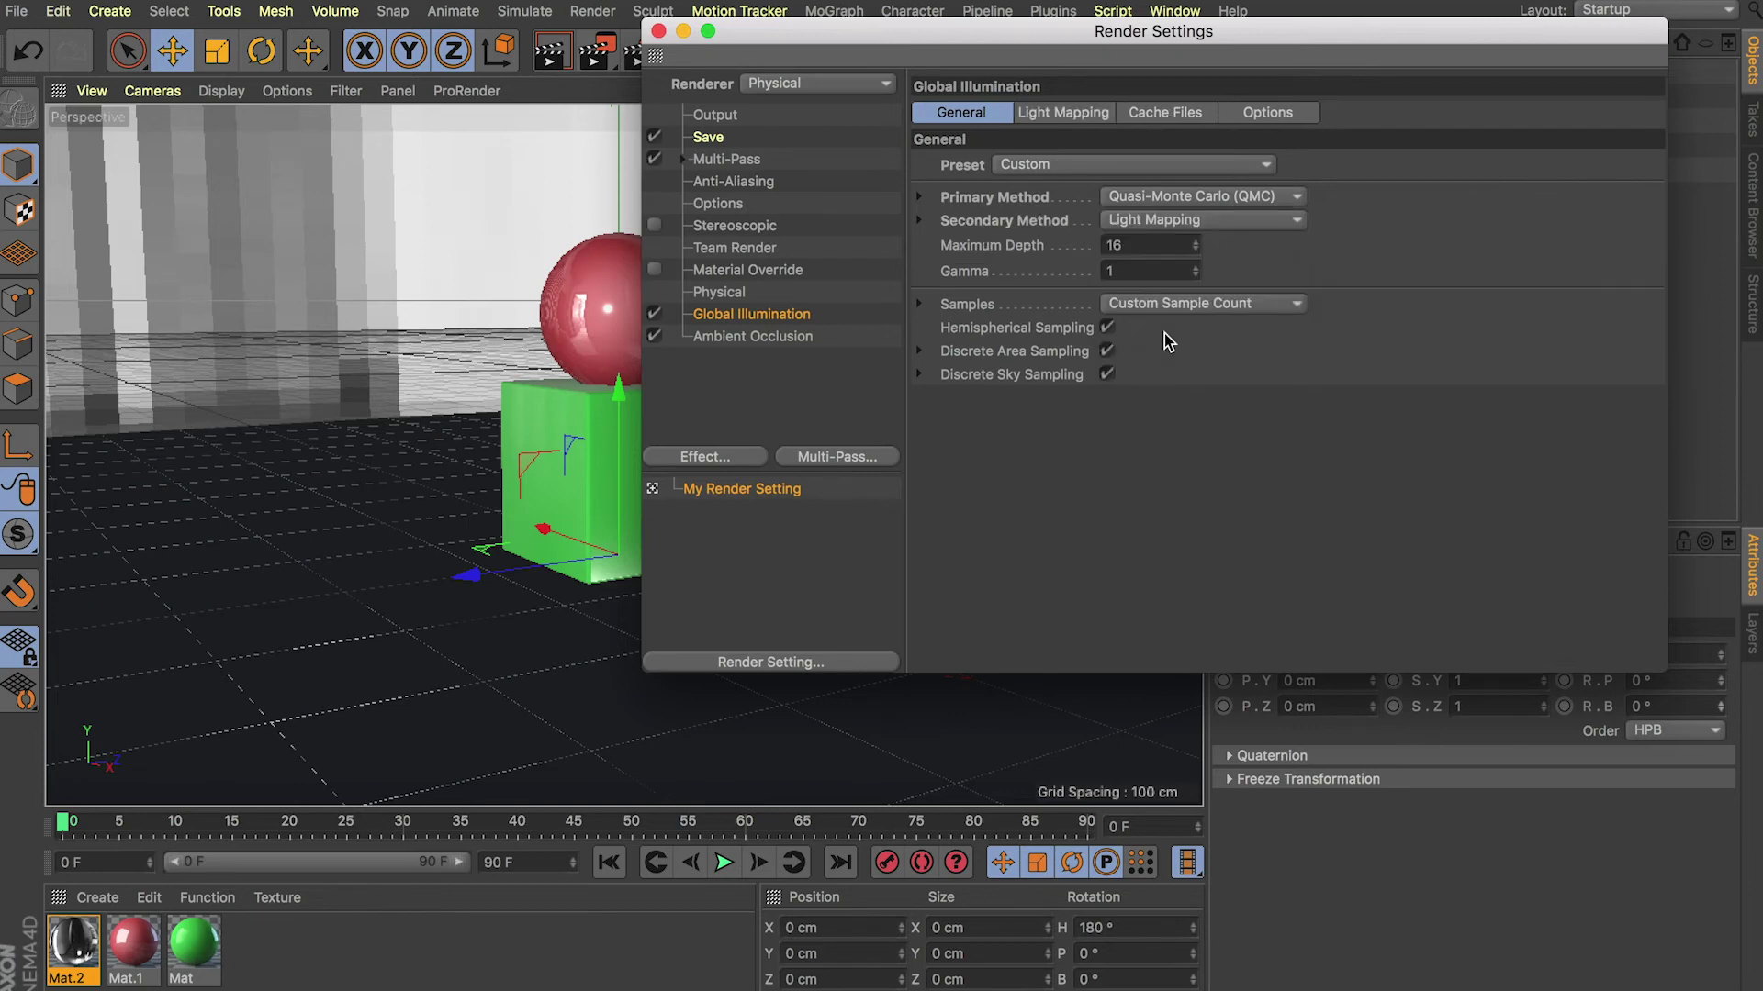
click(1133, 239)
key(Tab)
text(.2)
click(1152, 246)
double_click(1118, 245)
text(16)
Step: Raise the Light Mapping path count to 6000, keeping Normal mode
click(1069, 112)
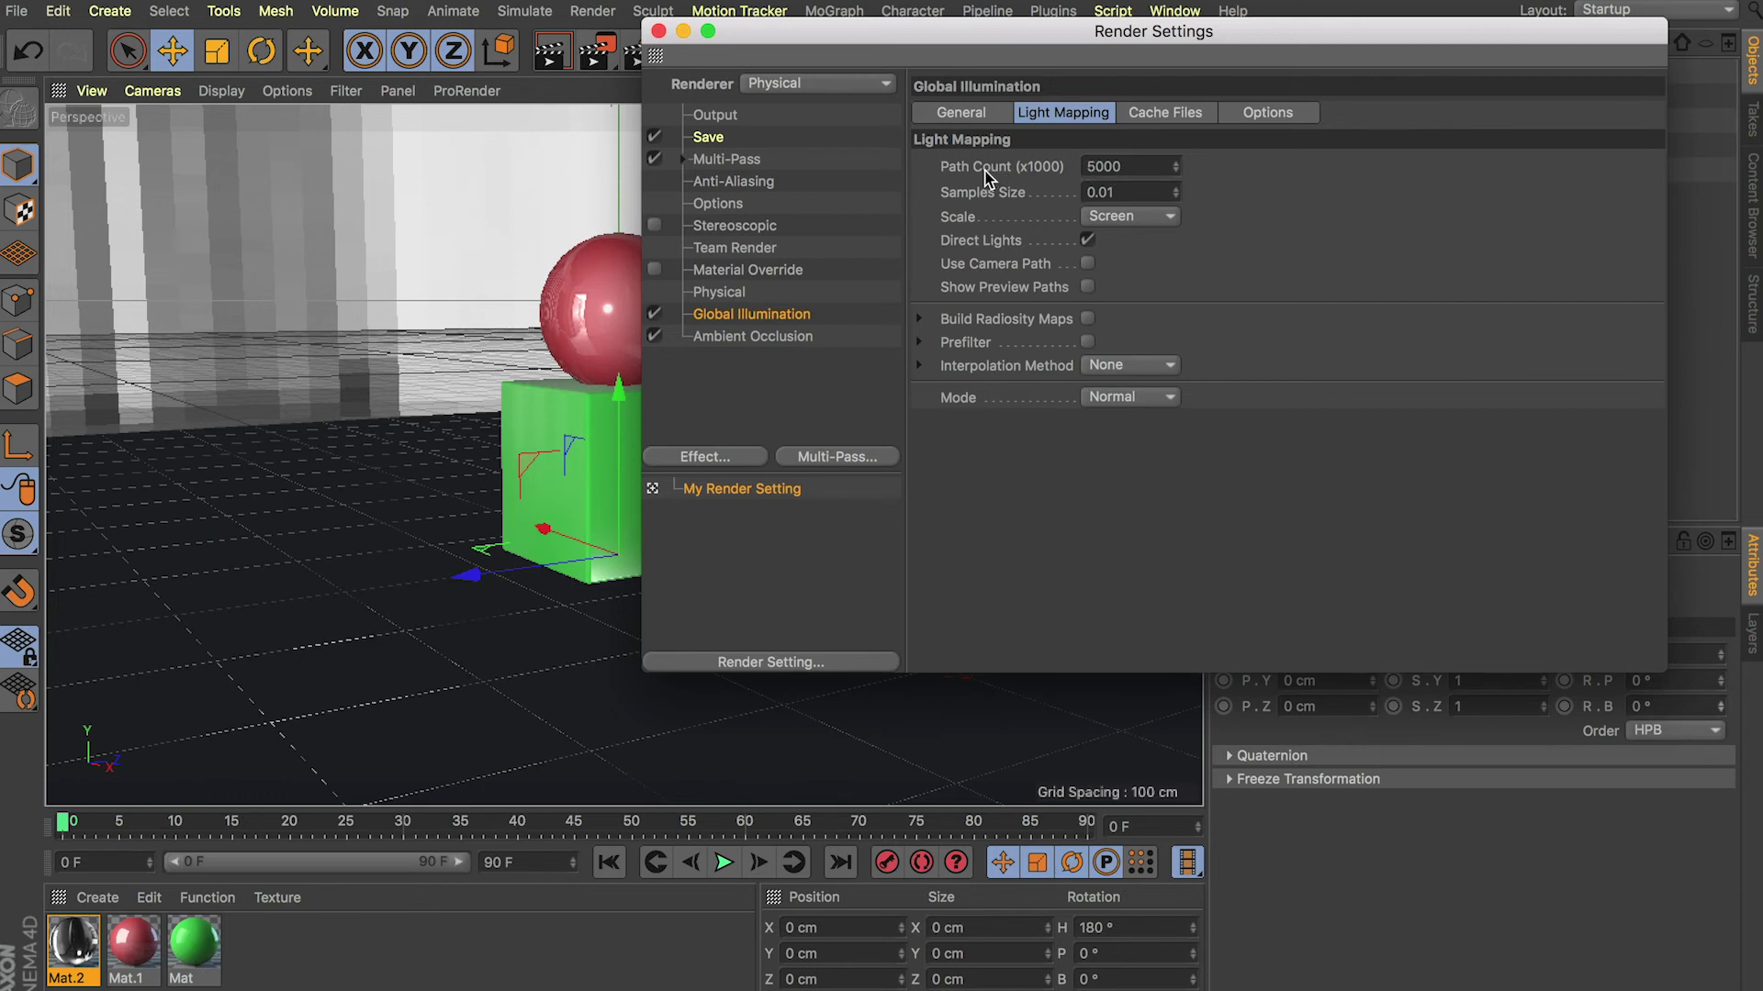
click(982, 115)
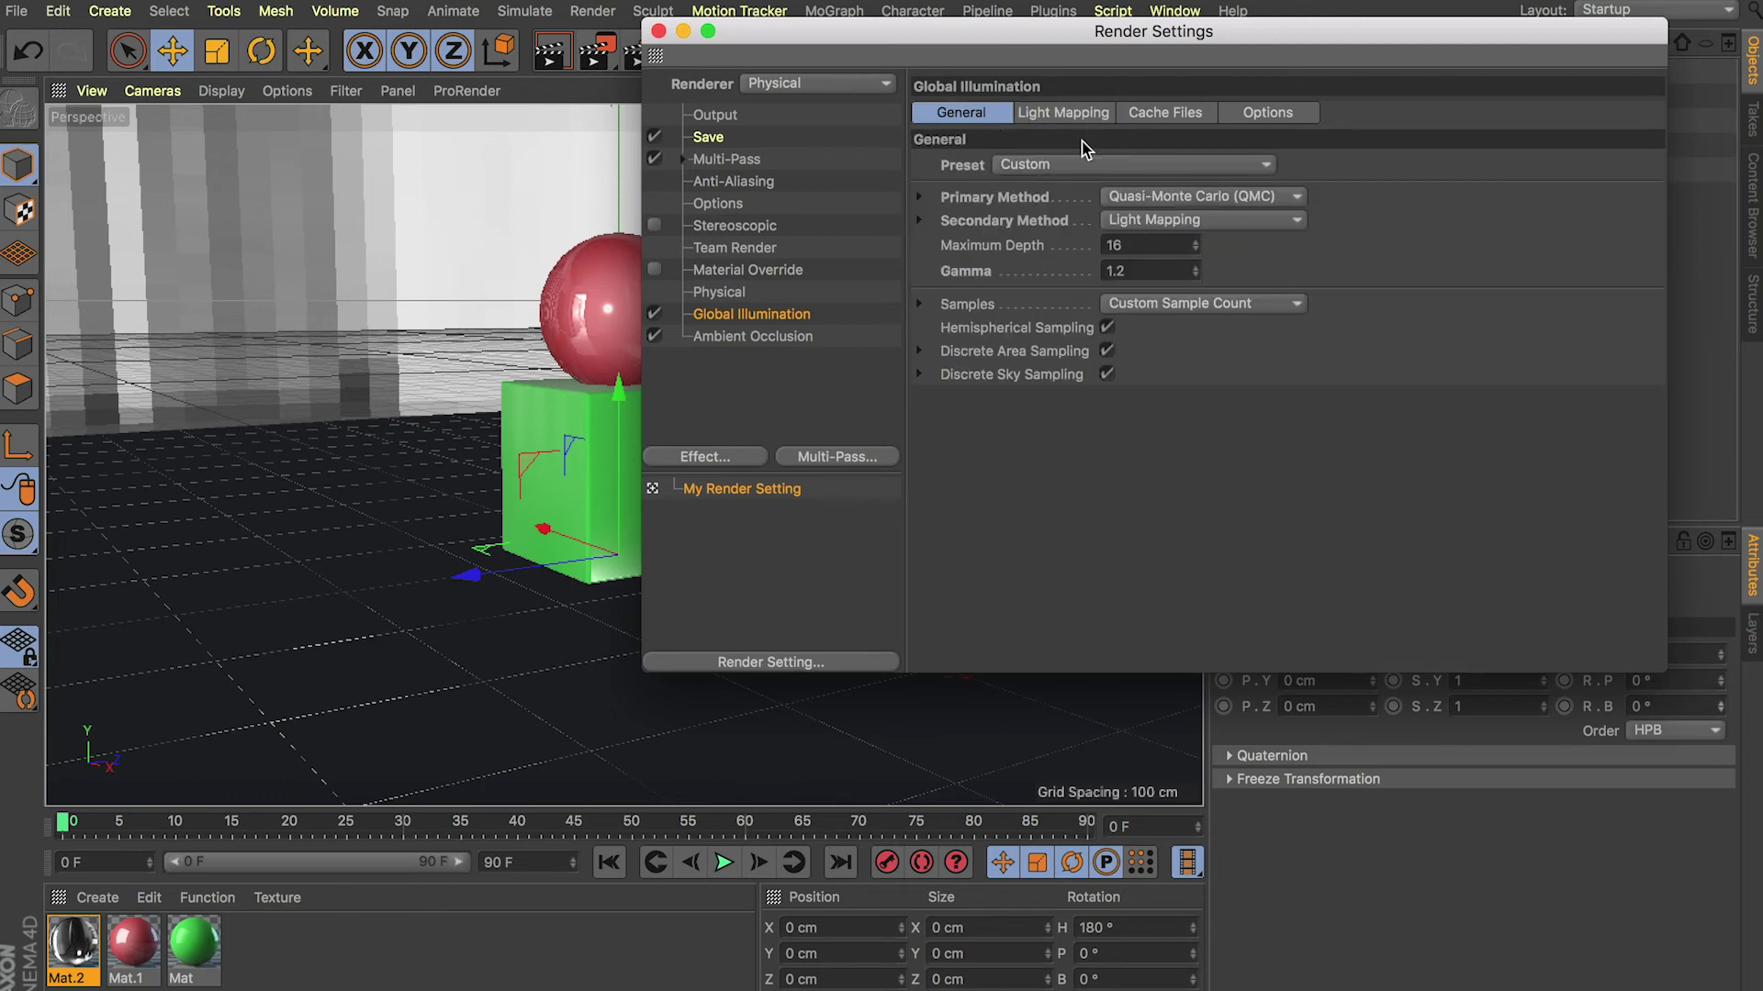
click(1074, 114)
double_click(1127, 171)
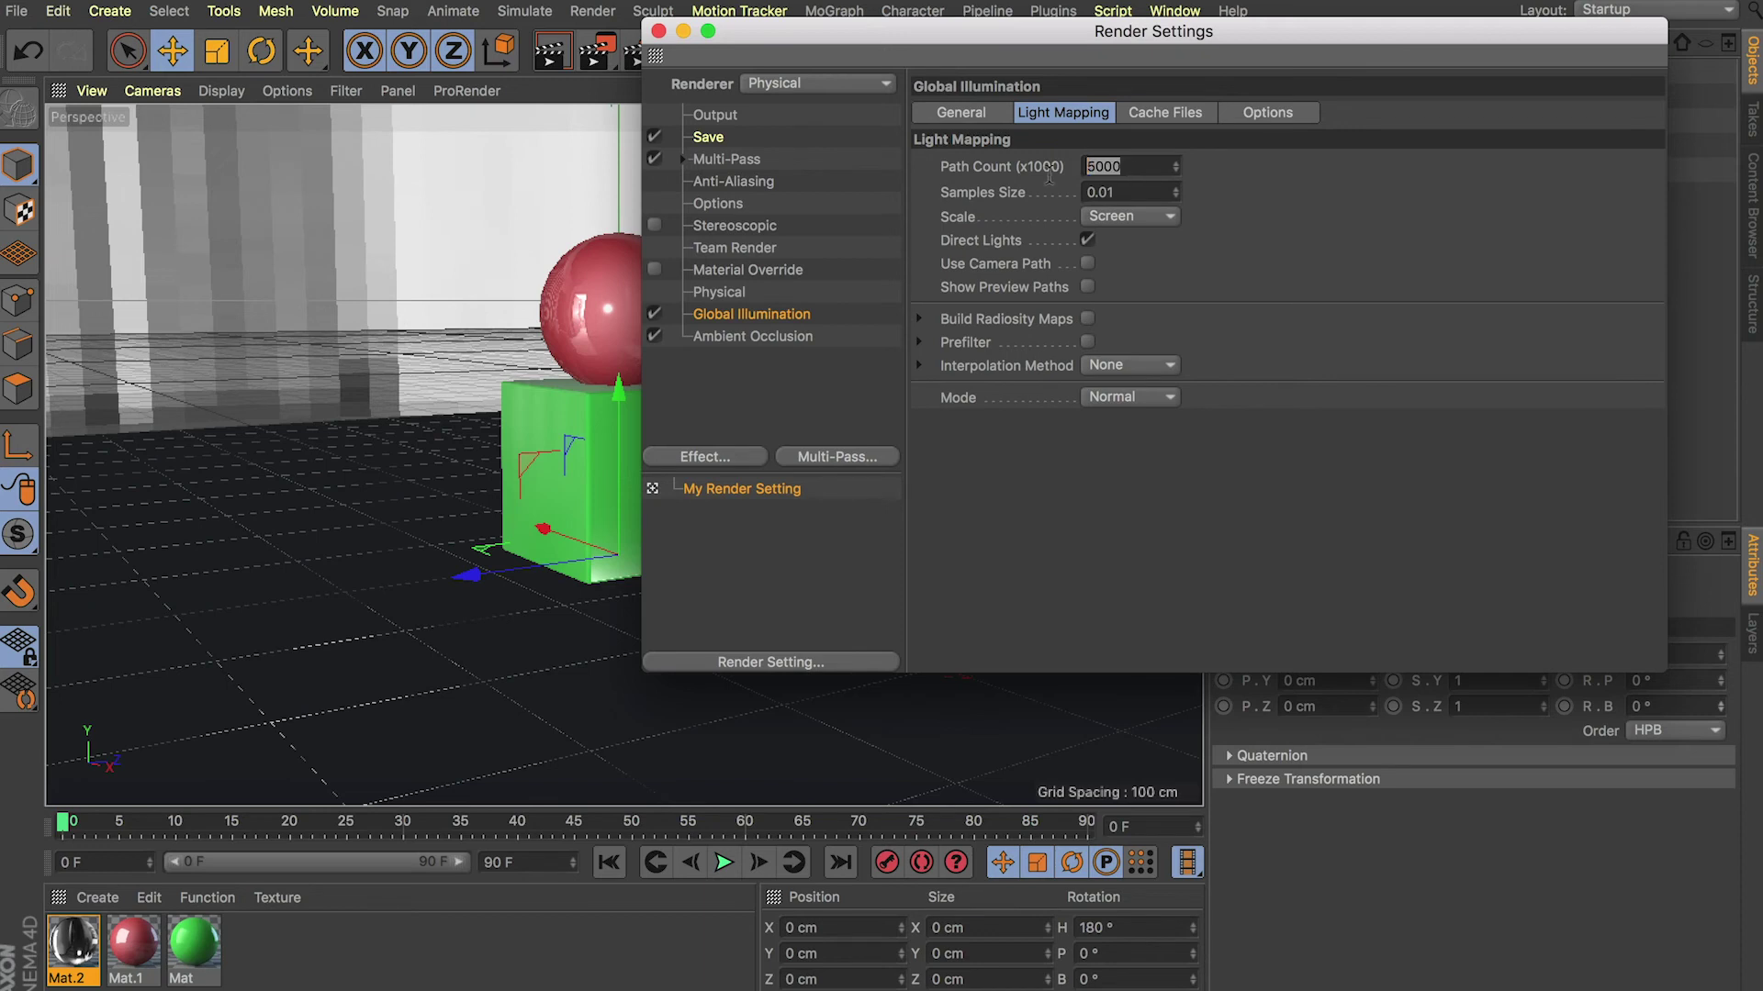
text(6000)
key(Tab)
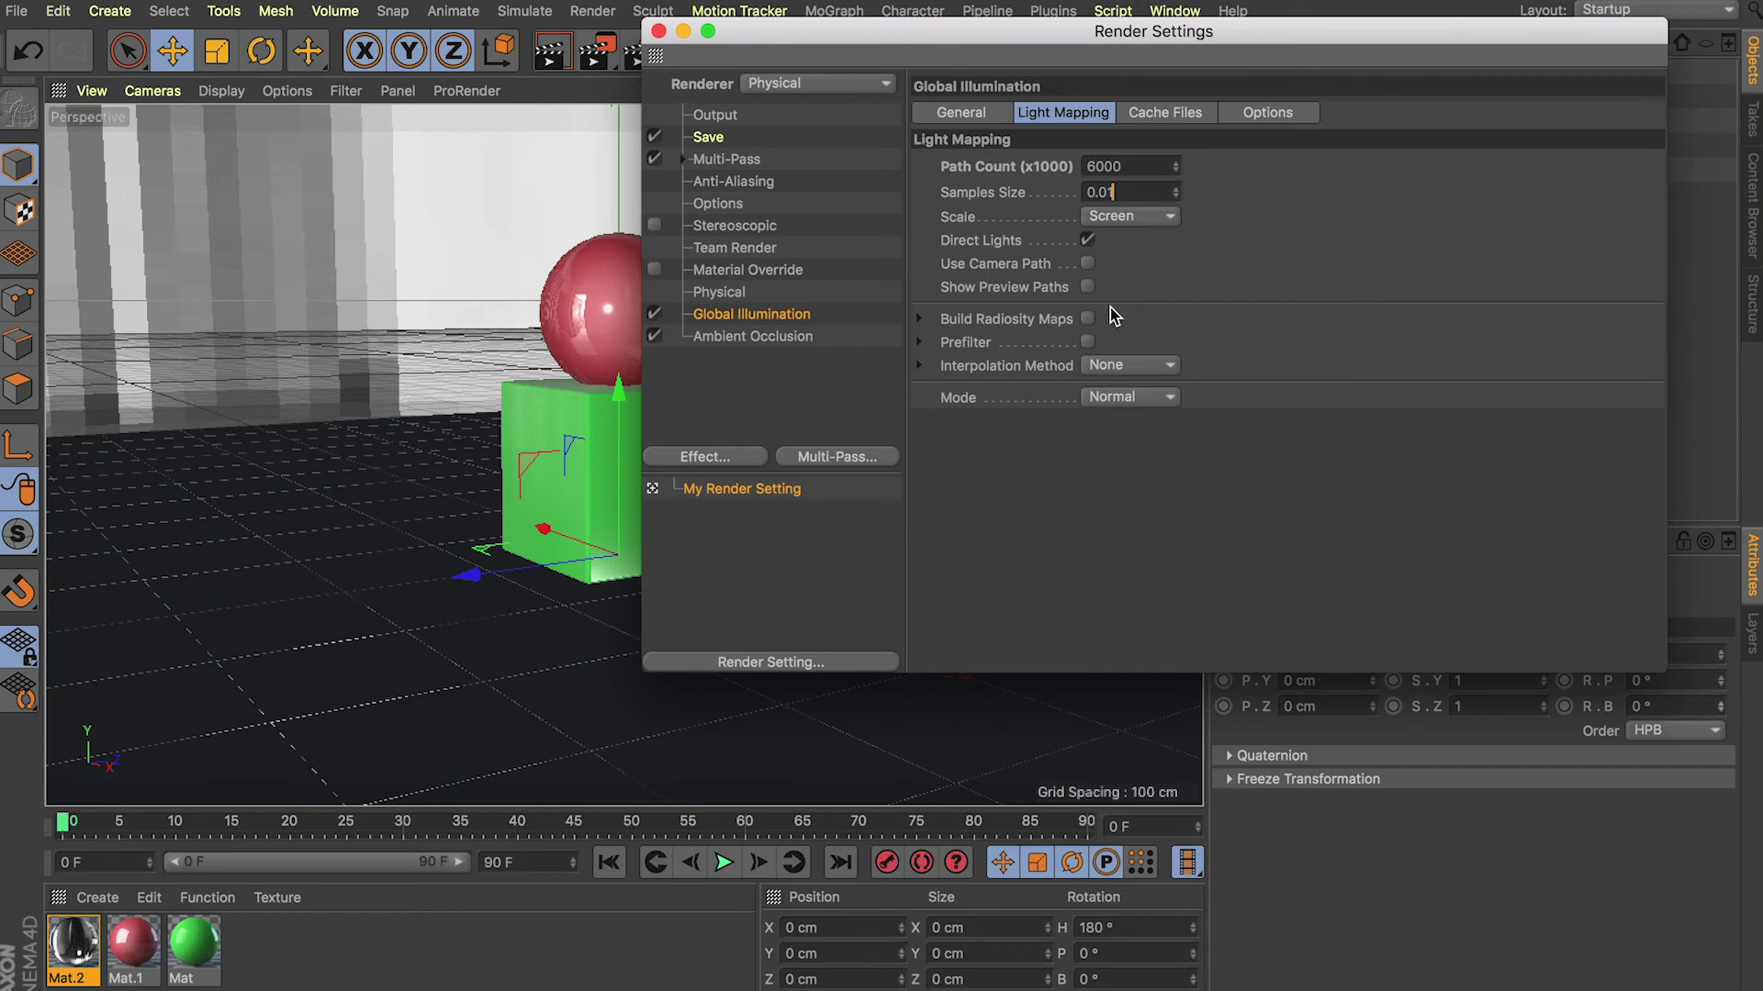
click(1122, 402)
click(1125, 406)
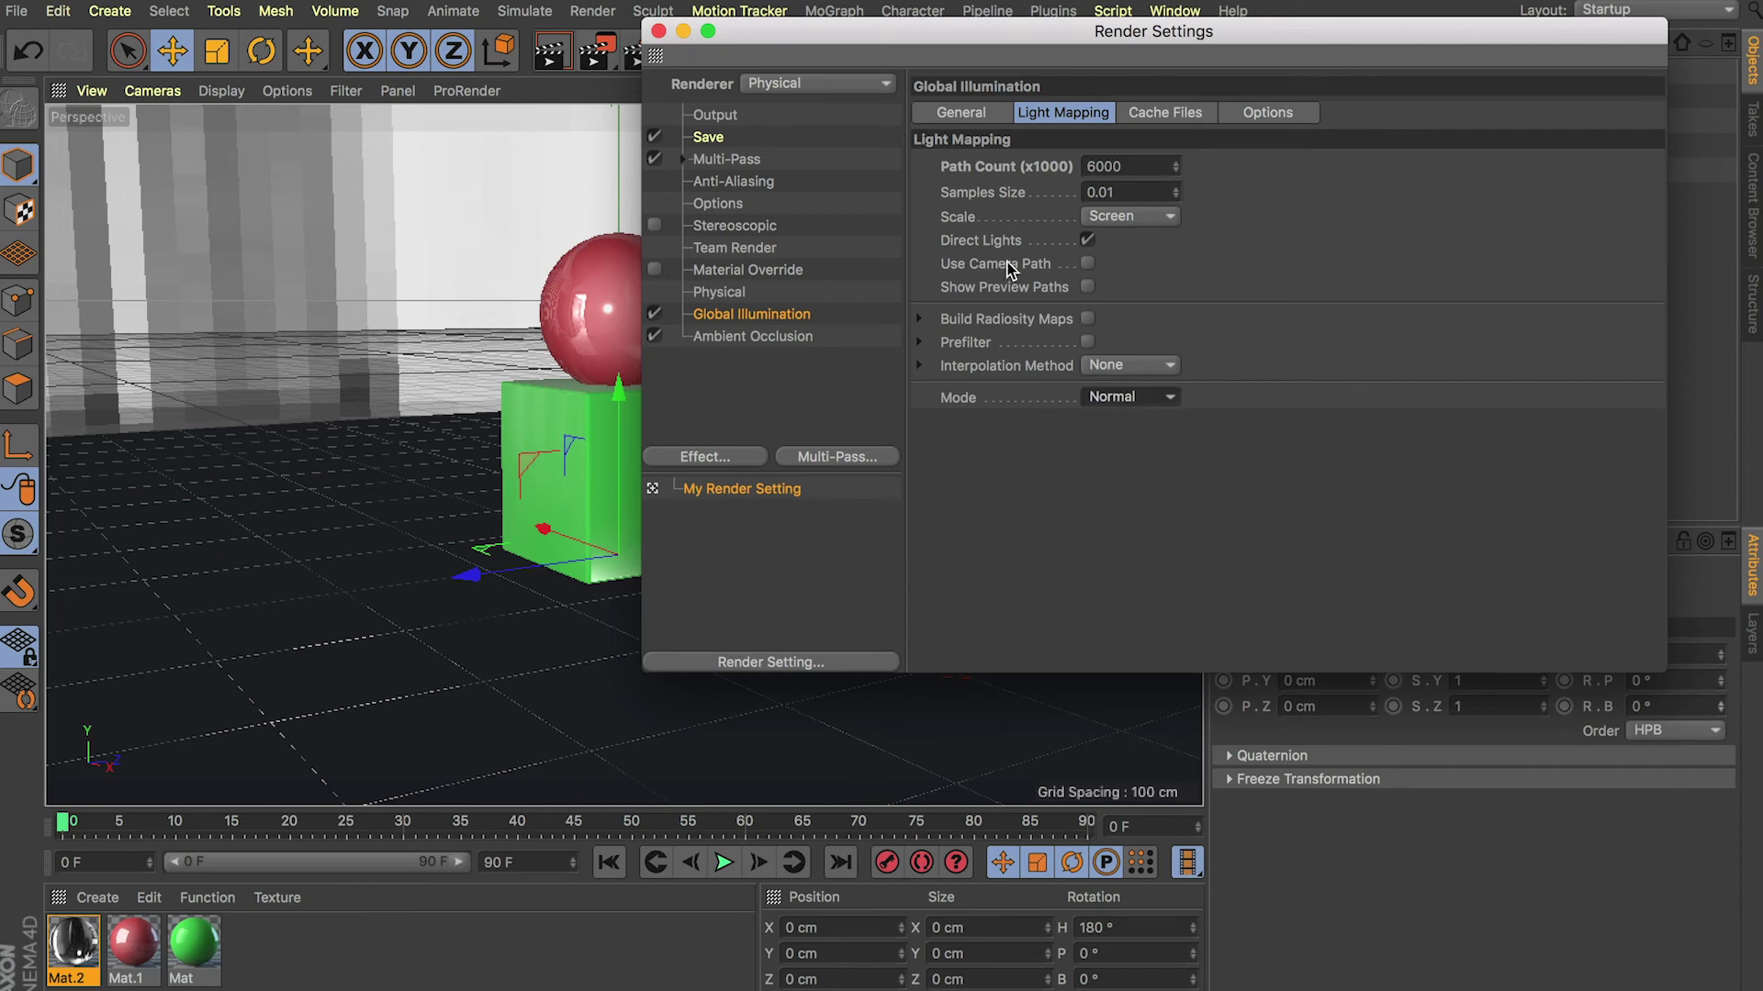
click(1133, 163)
click(969, 117)
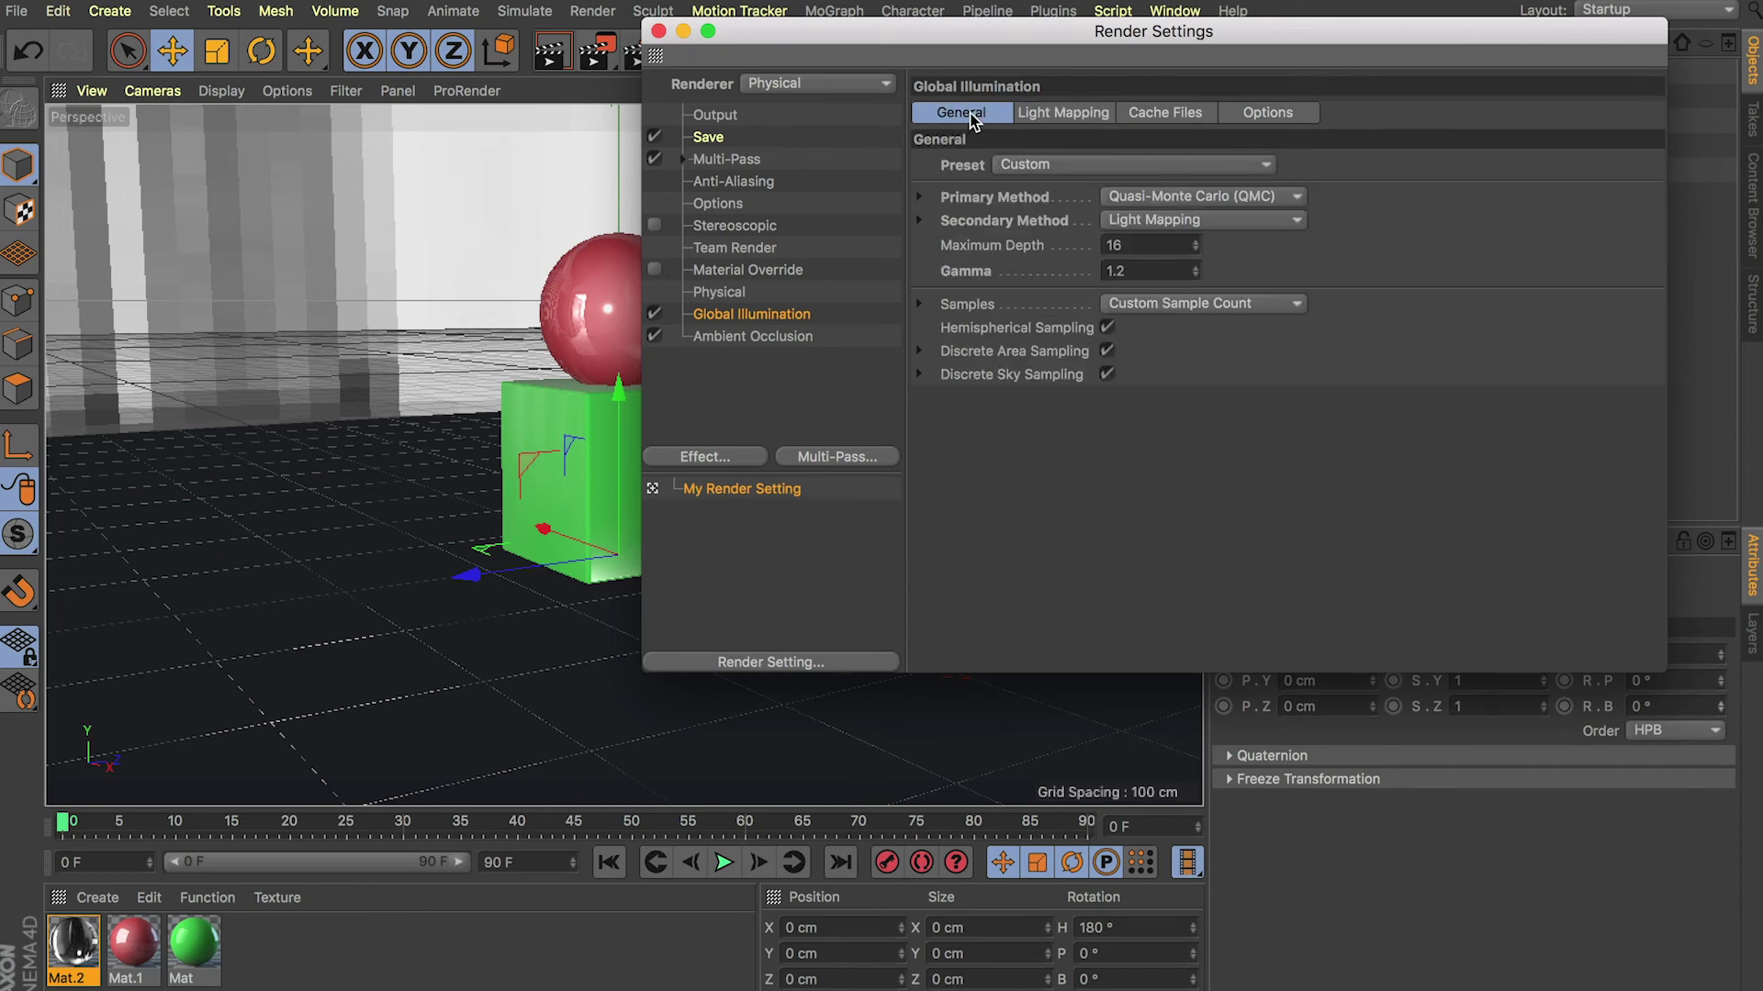
click(1142, 243)
click(658, 31)
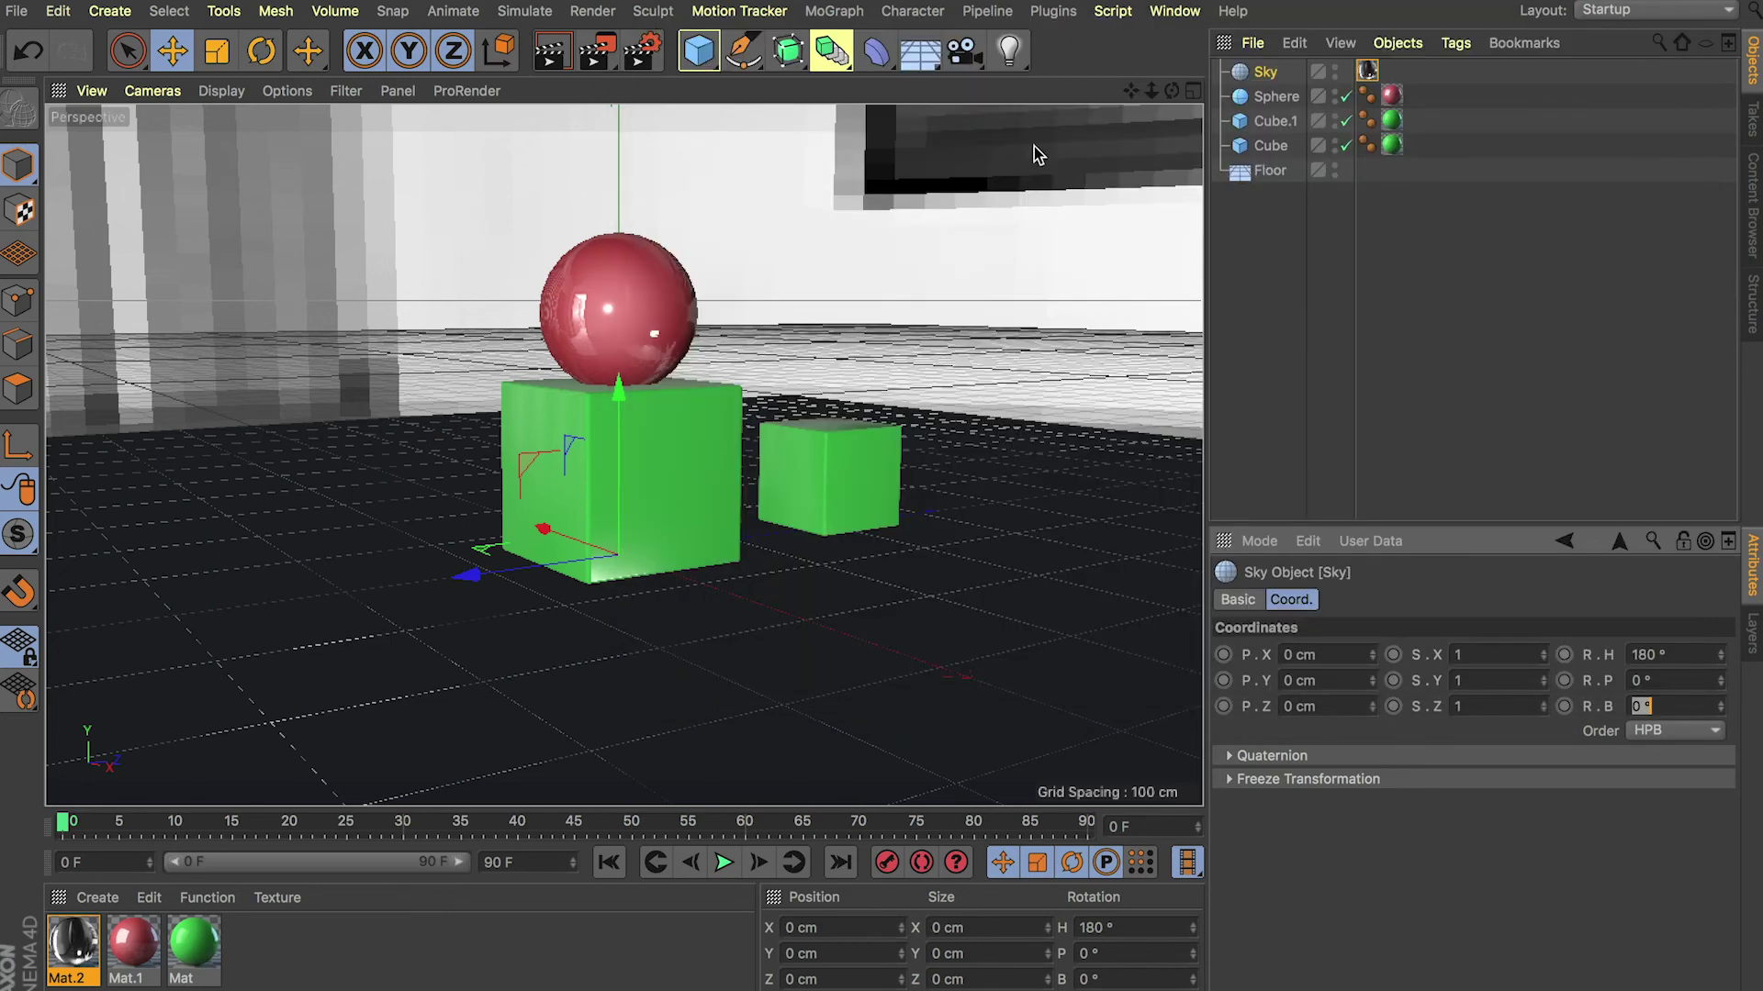
Step: Set the red sphere material's Reflectance Layer 1 strength to 50%
click(617, 303)
double_click(137, 938)
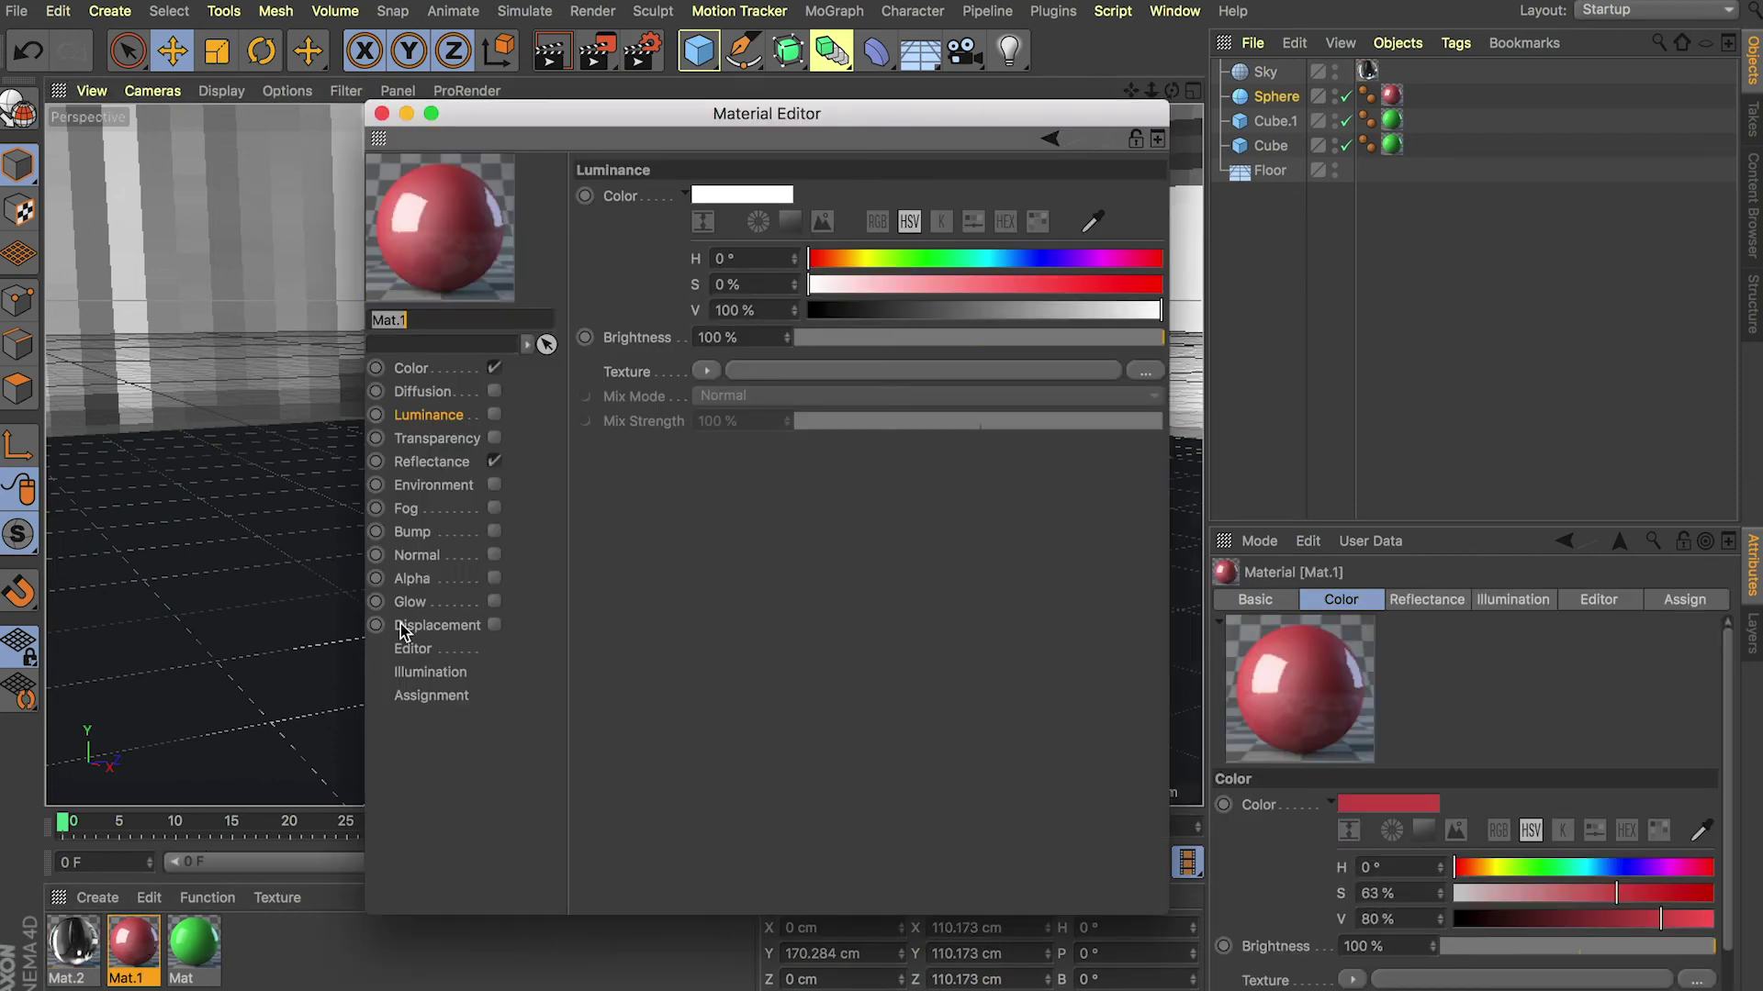
click(432, 461)
click(837, 277)
text(50)
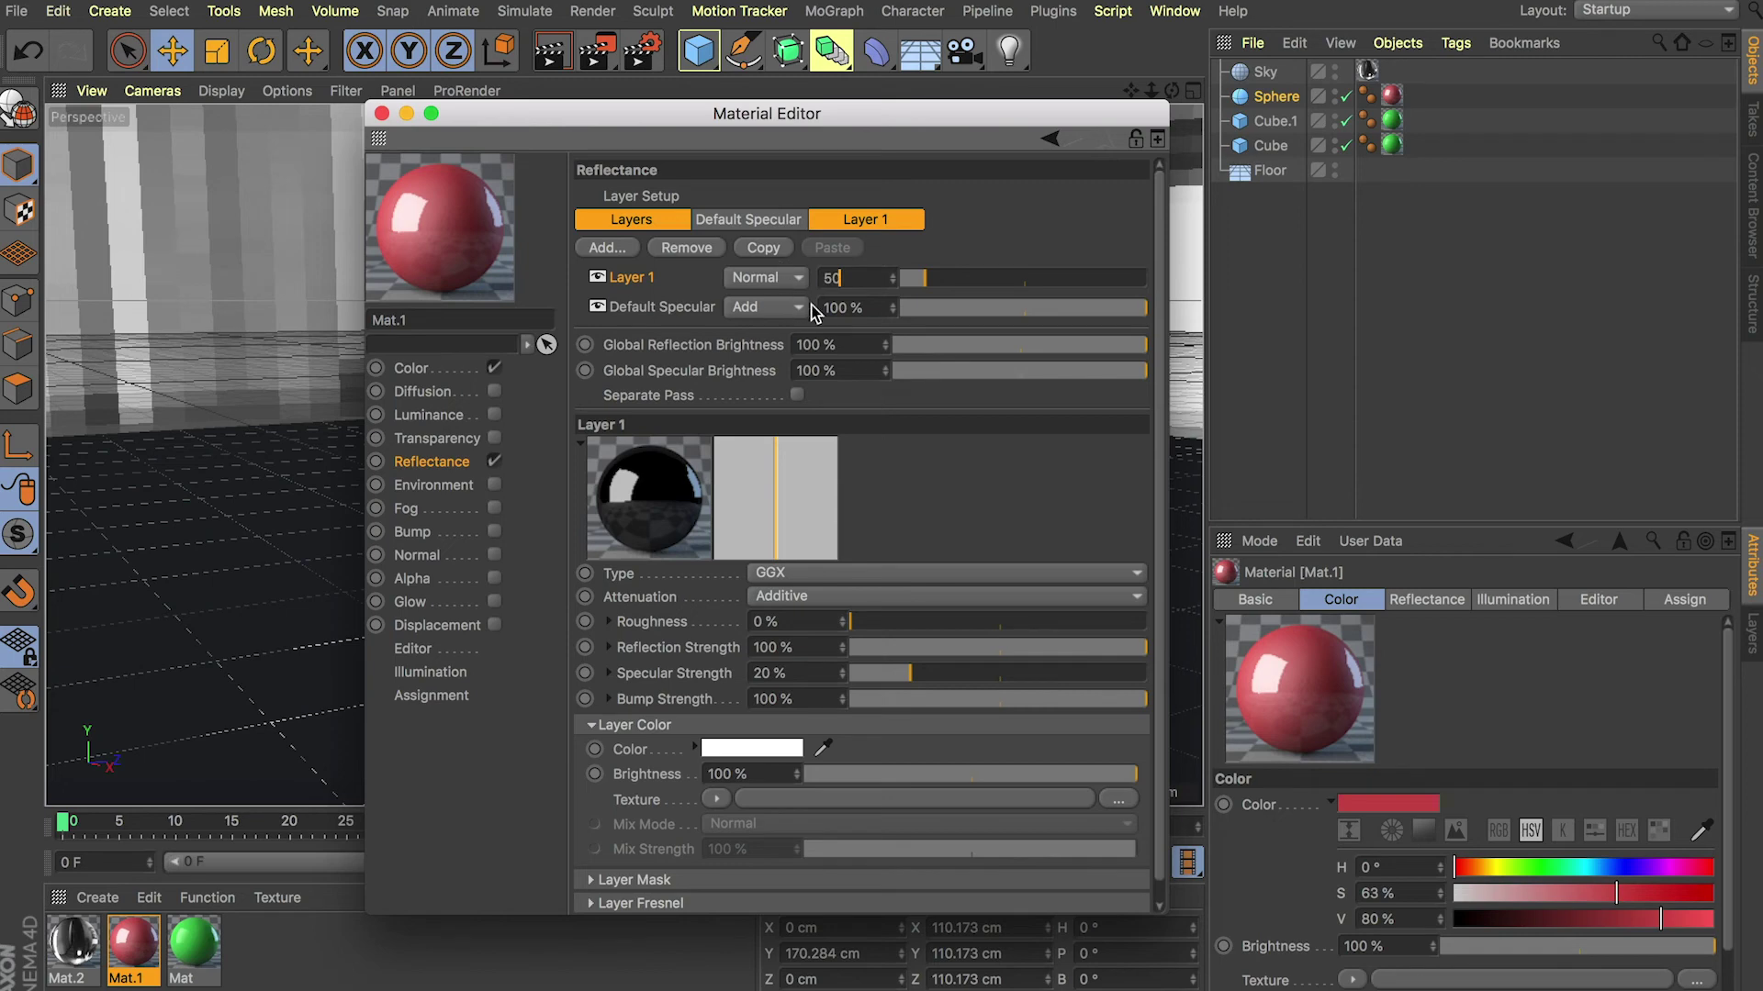
key(Return)
click(382, 113)
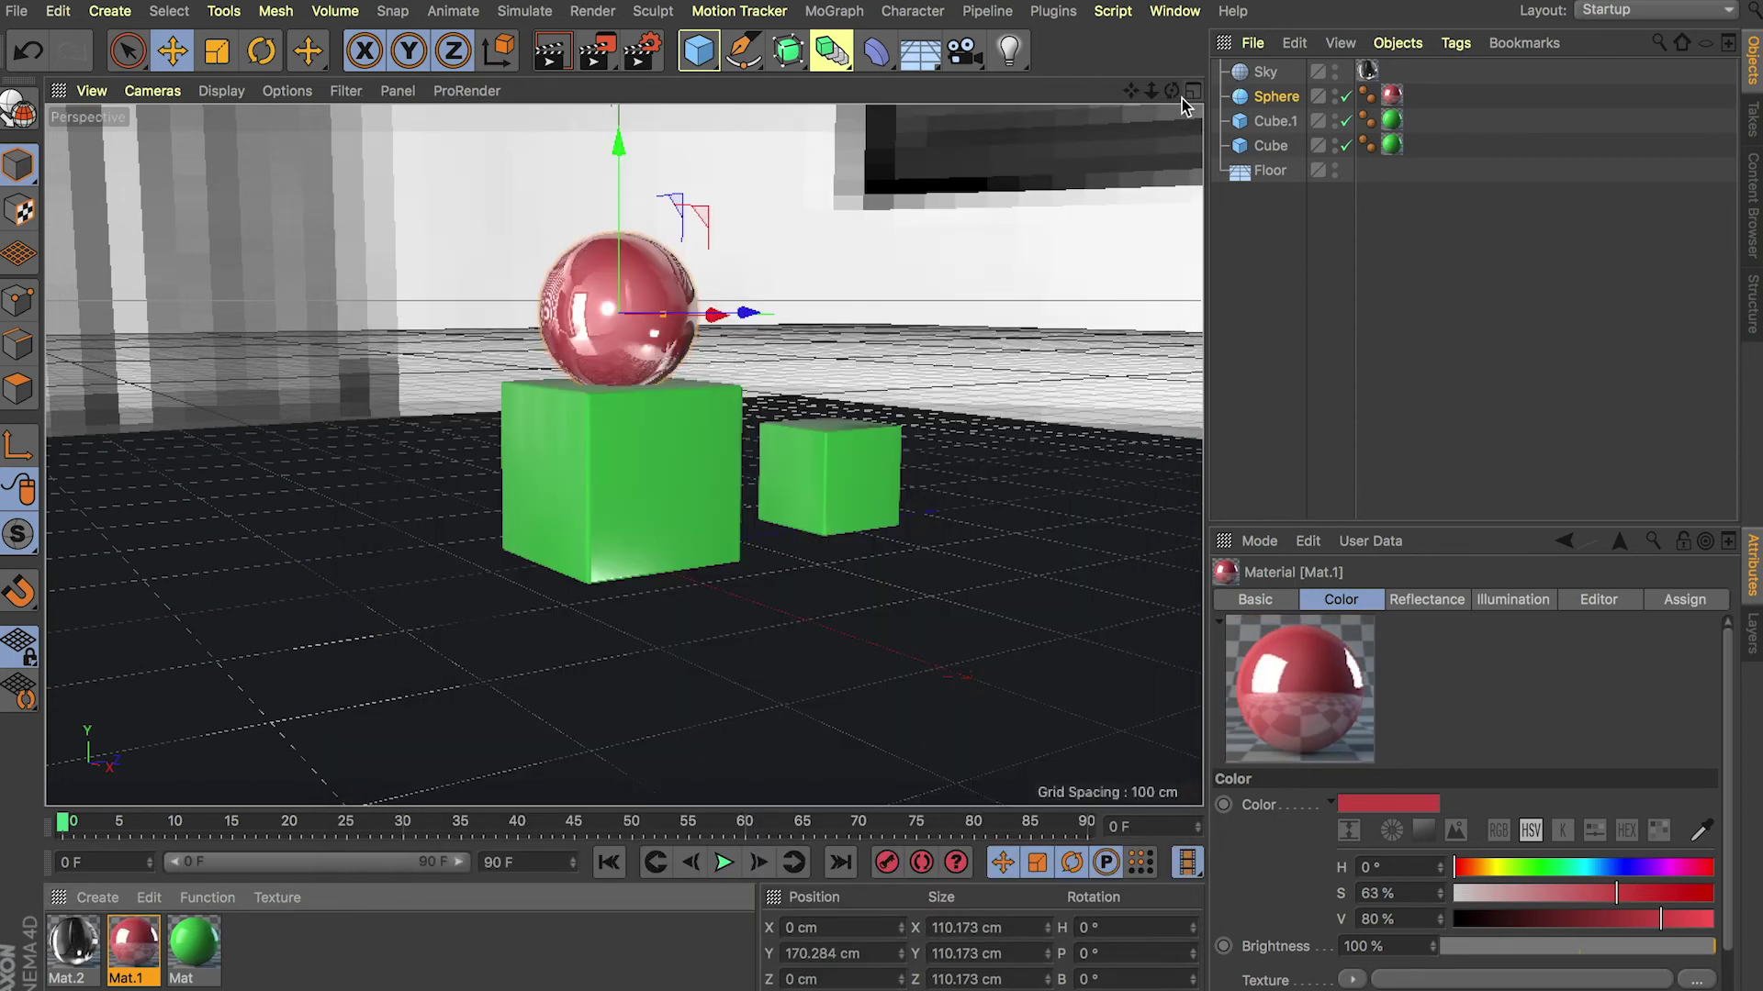
Step: Create Mat.3, apply it to the floor, and turn off its reflectance
drag(1171, 90, 1138, 161)
drag(1130, 91, 1134, 99)
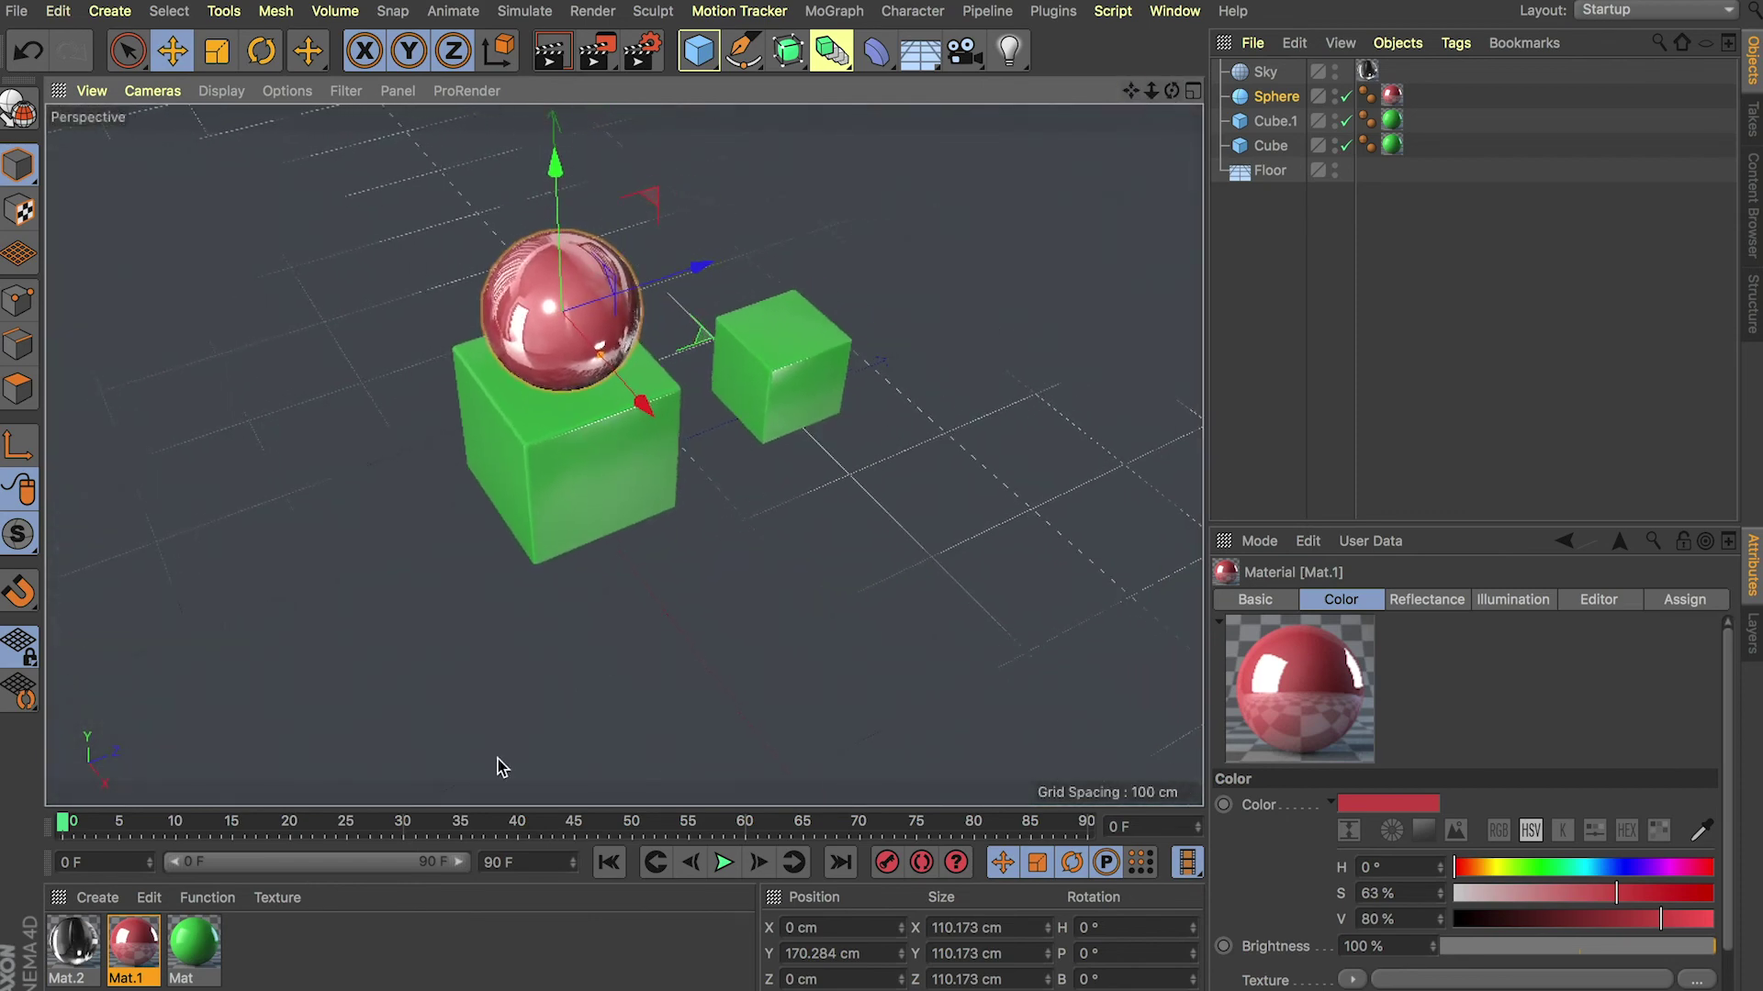
double_click(344, 962)
drag(74, 946, 234, 655)
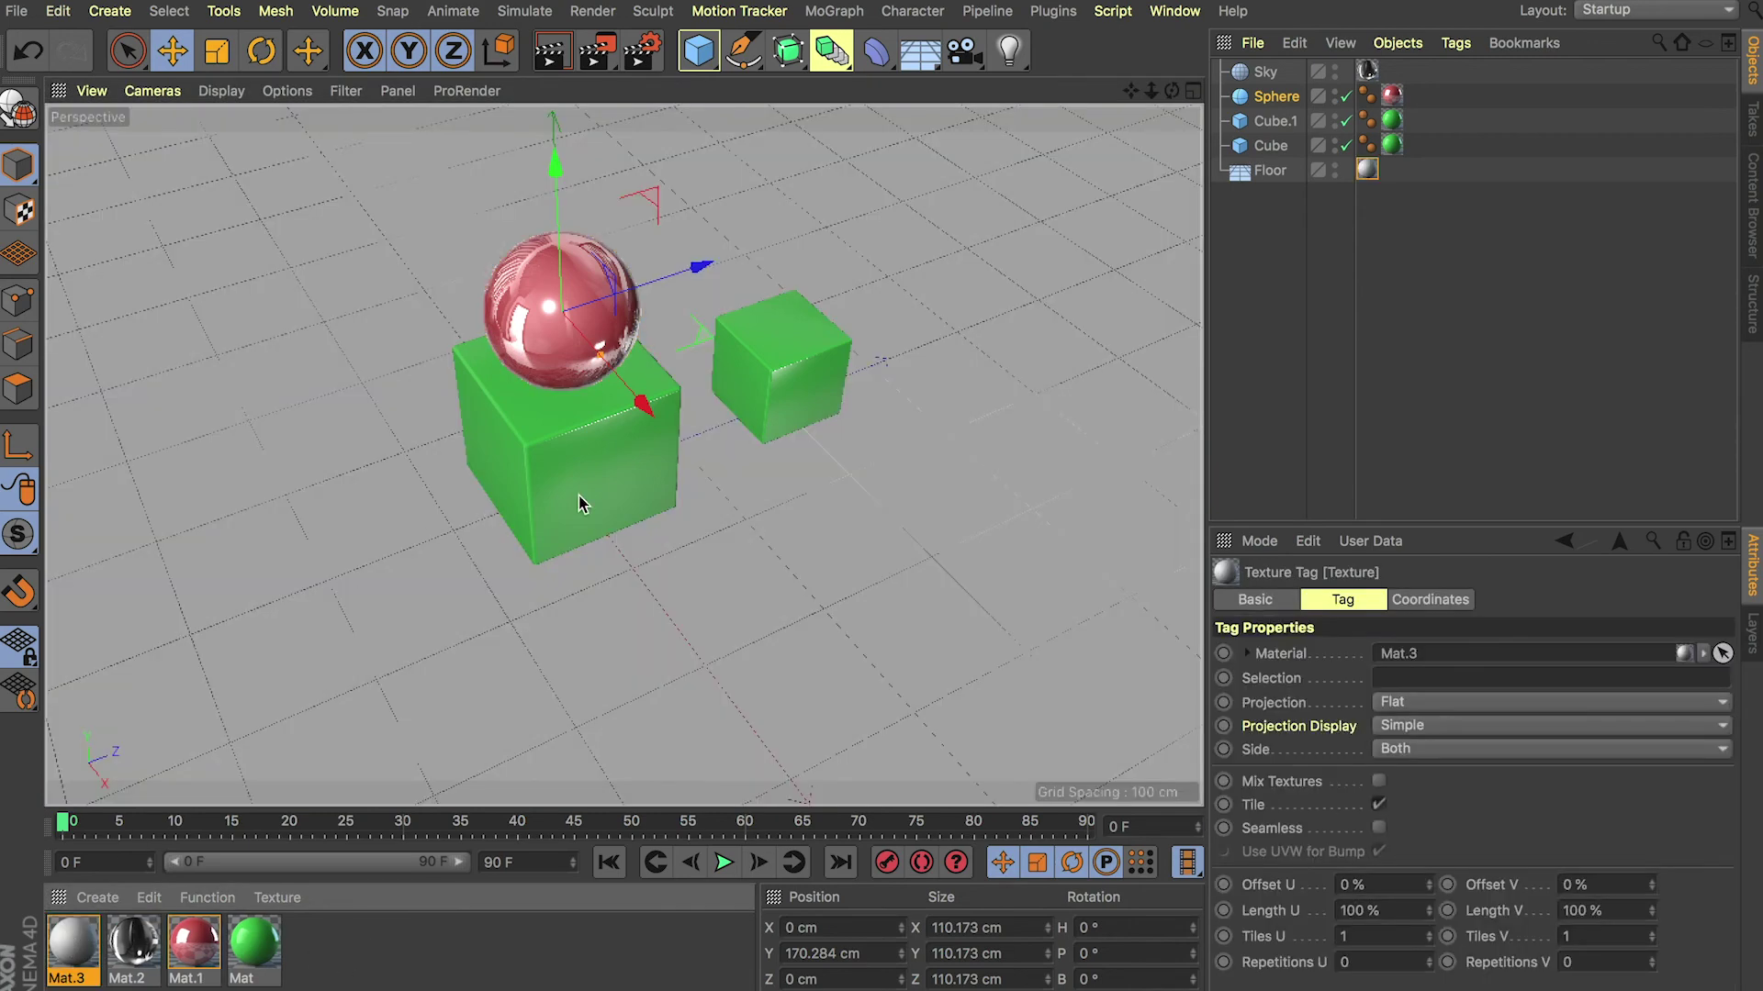
double_click(87, 941)
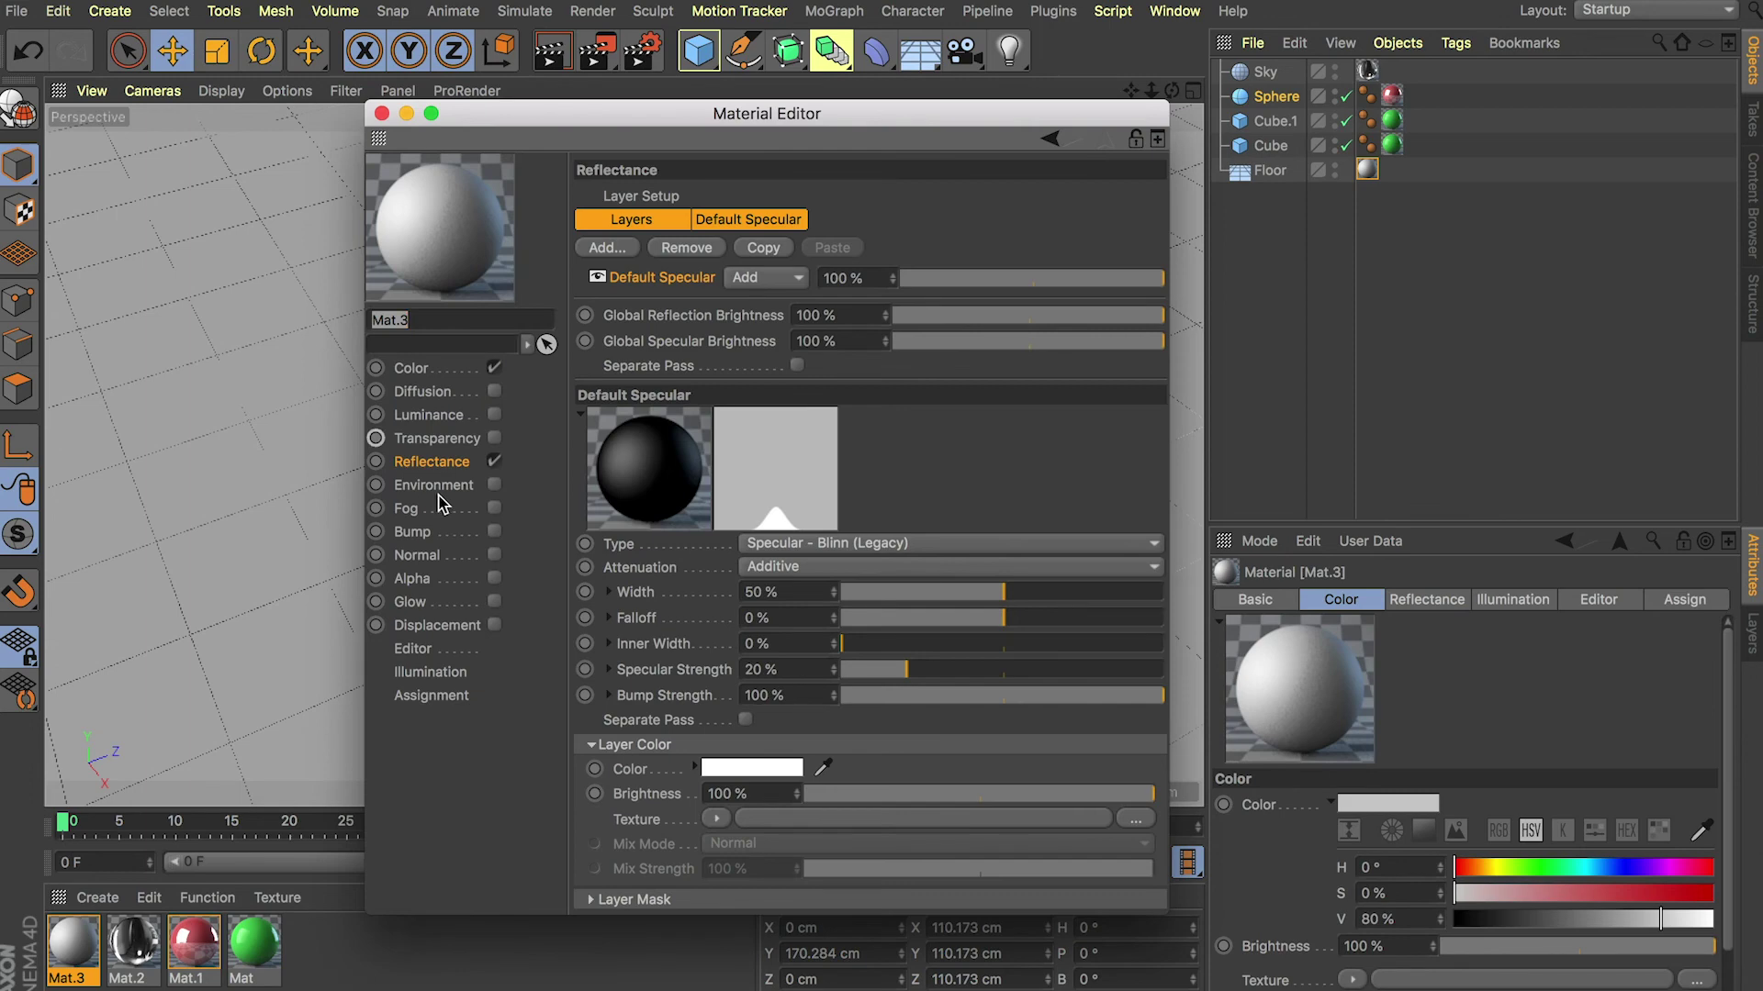
click(495, 462)
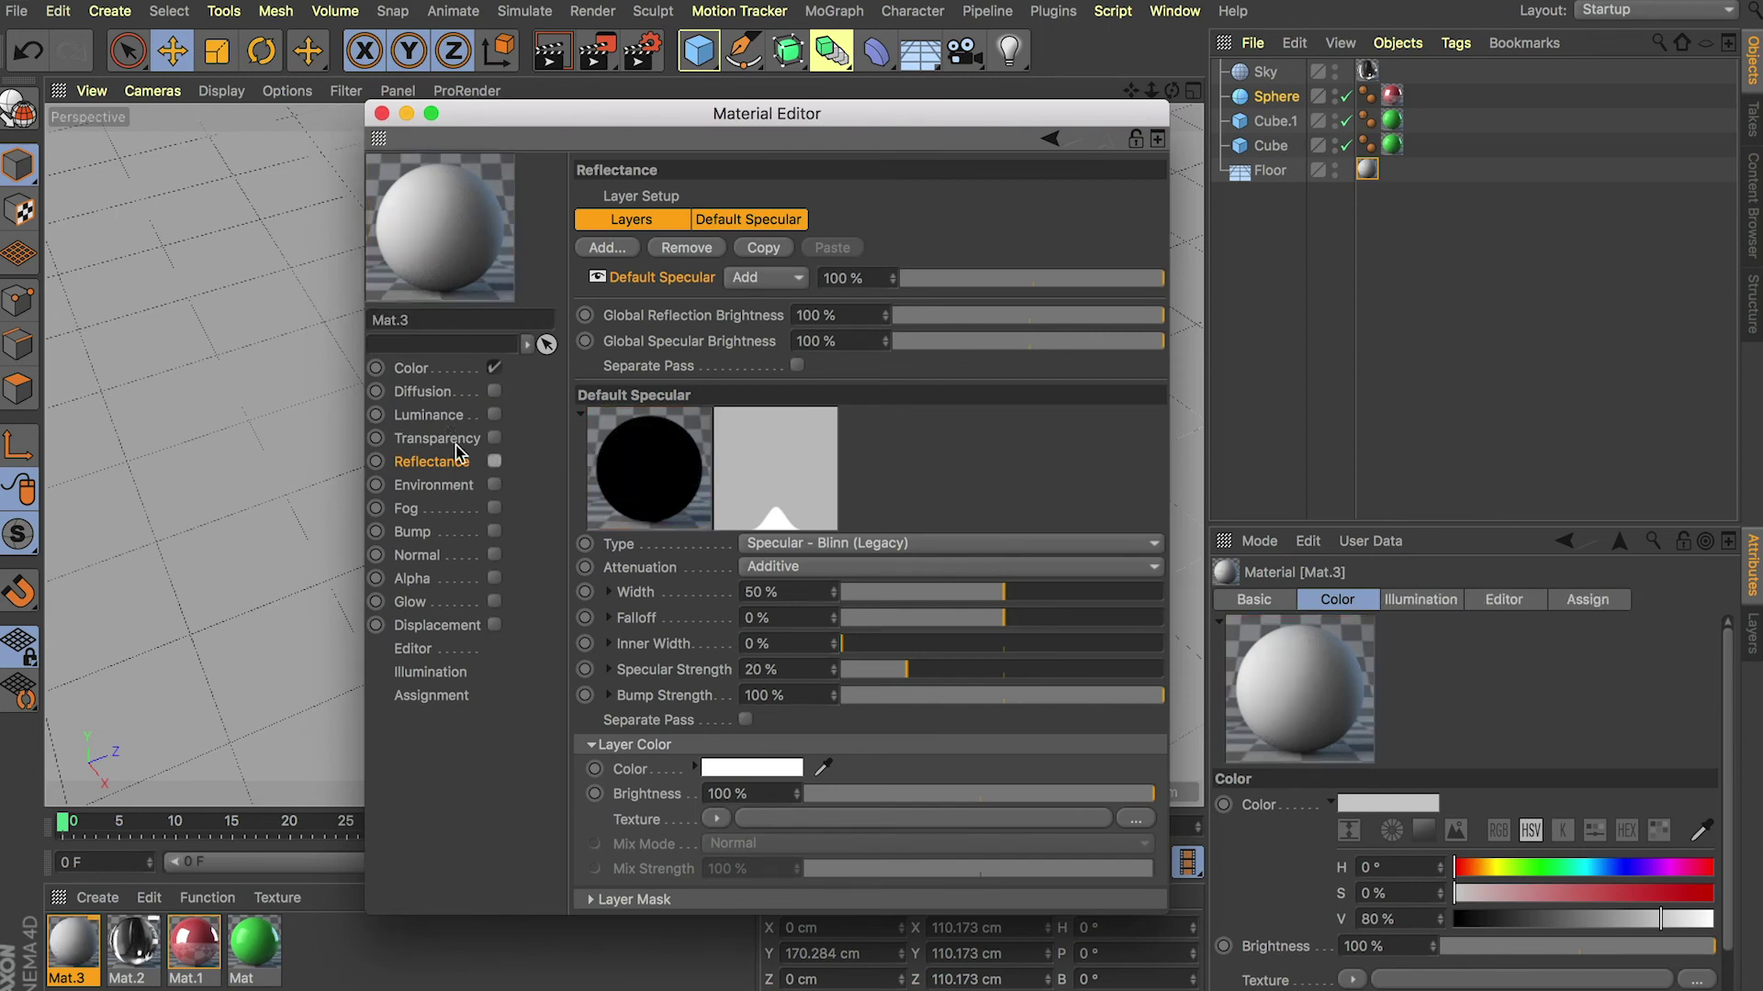
click(382, 114)
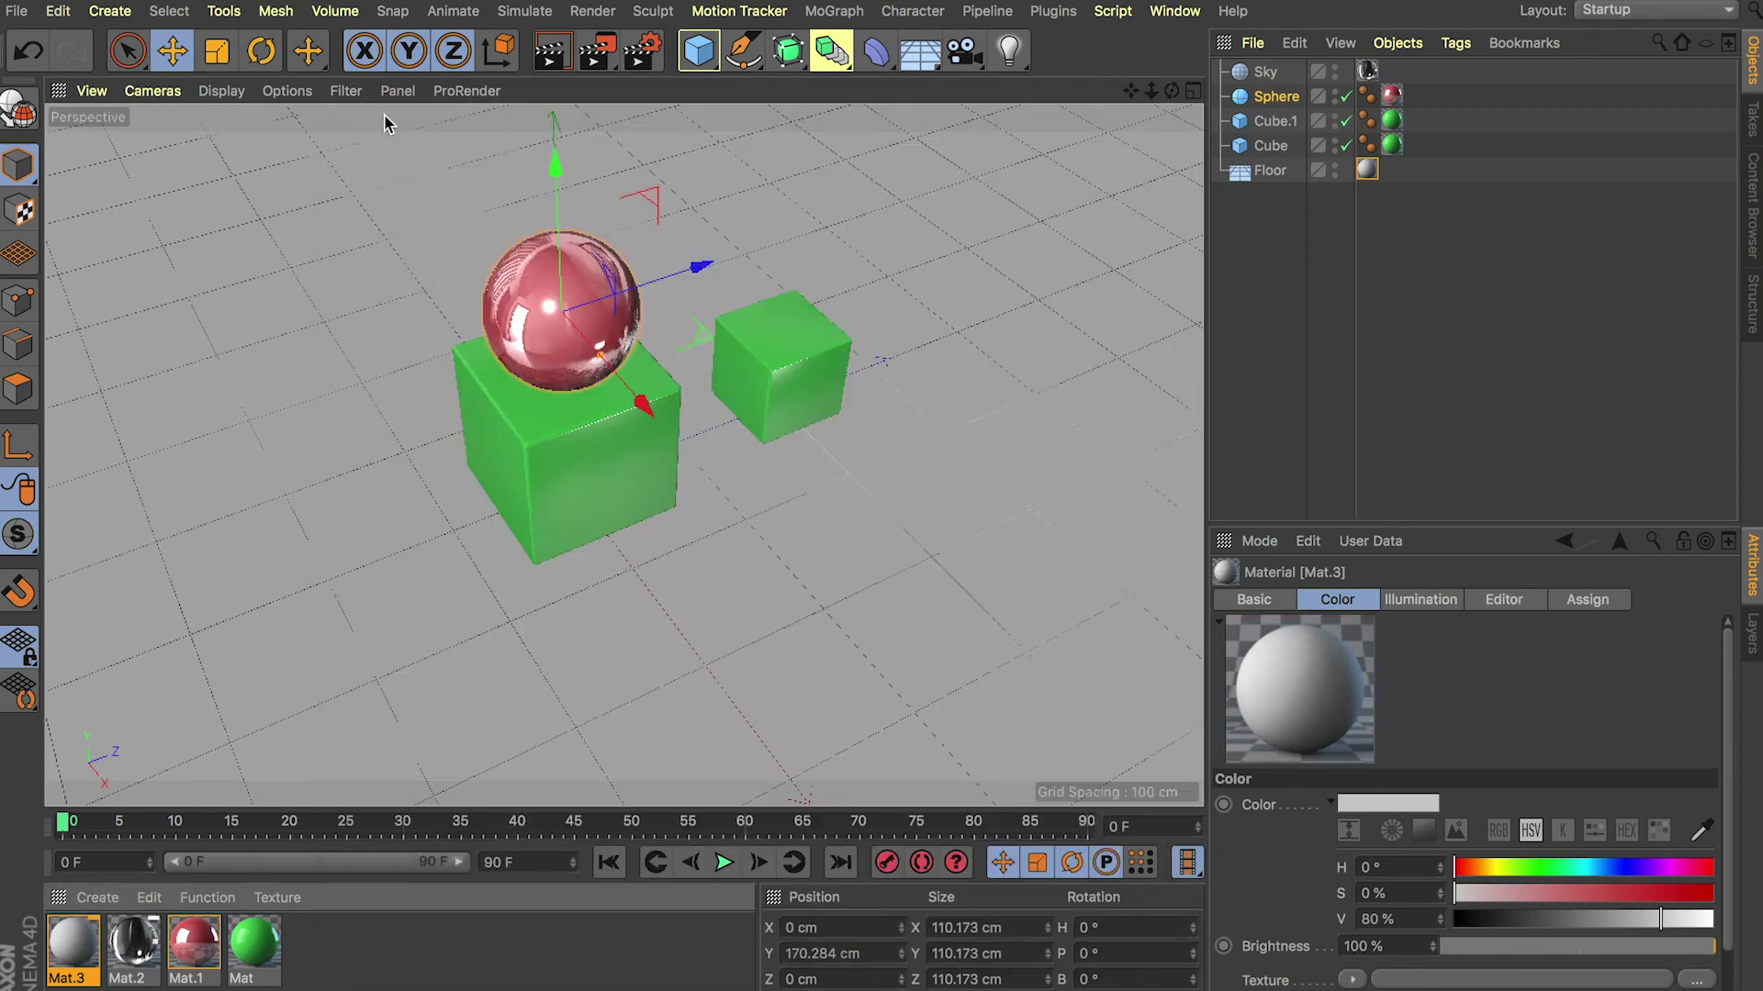
Step: Render the white-floor scene and zoom in to inspect the result
click(595, 51)
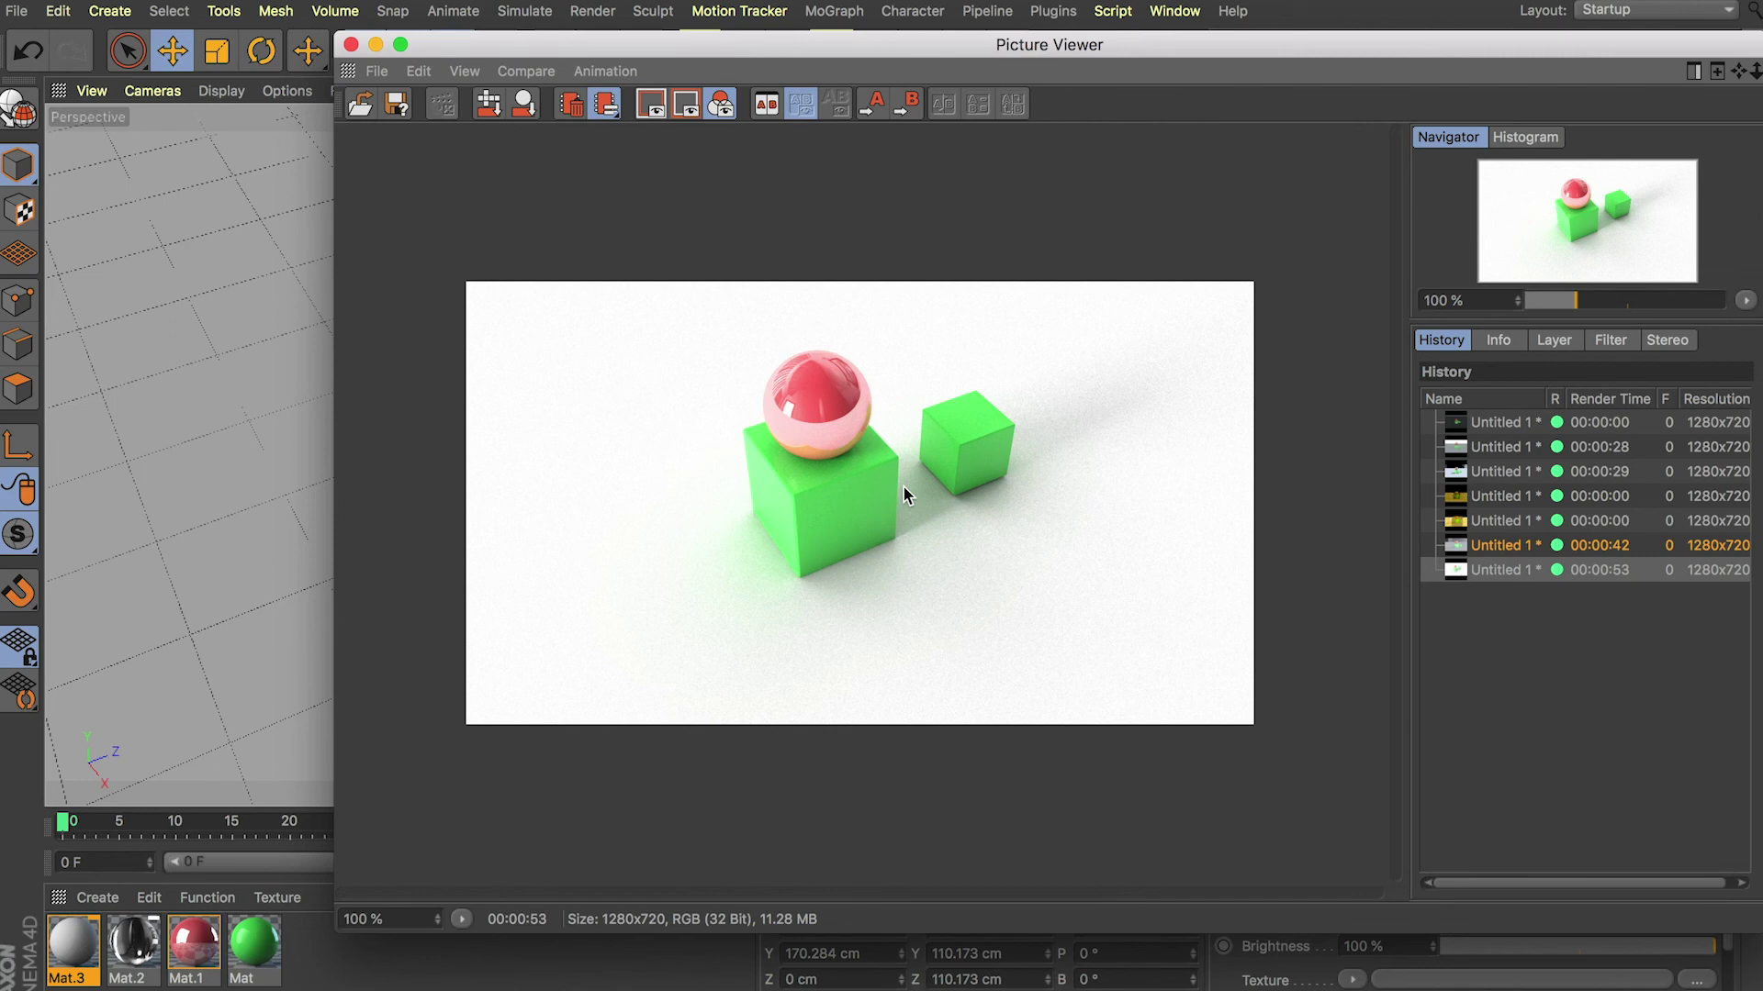
scroll(894, 486, up, 2)
scroll(894, 487, down, 1)
scroll(894, 494, up, 2)
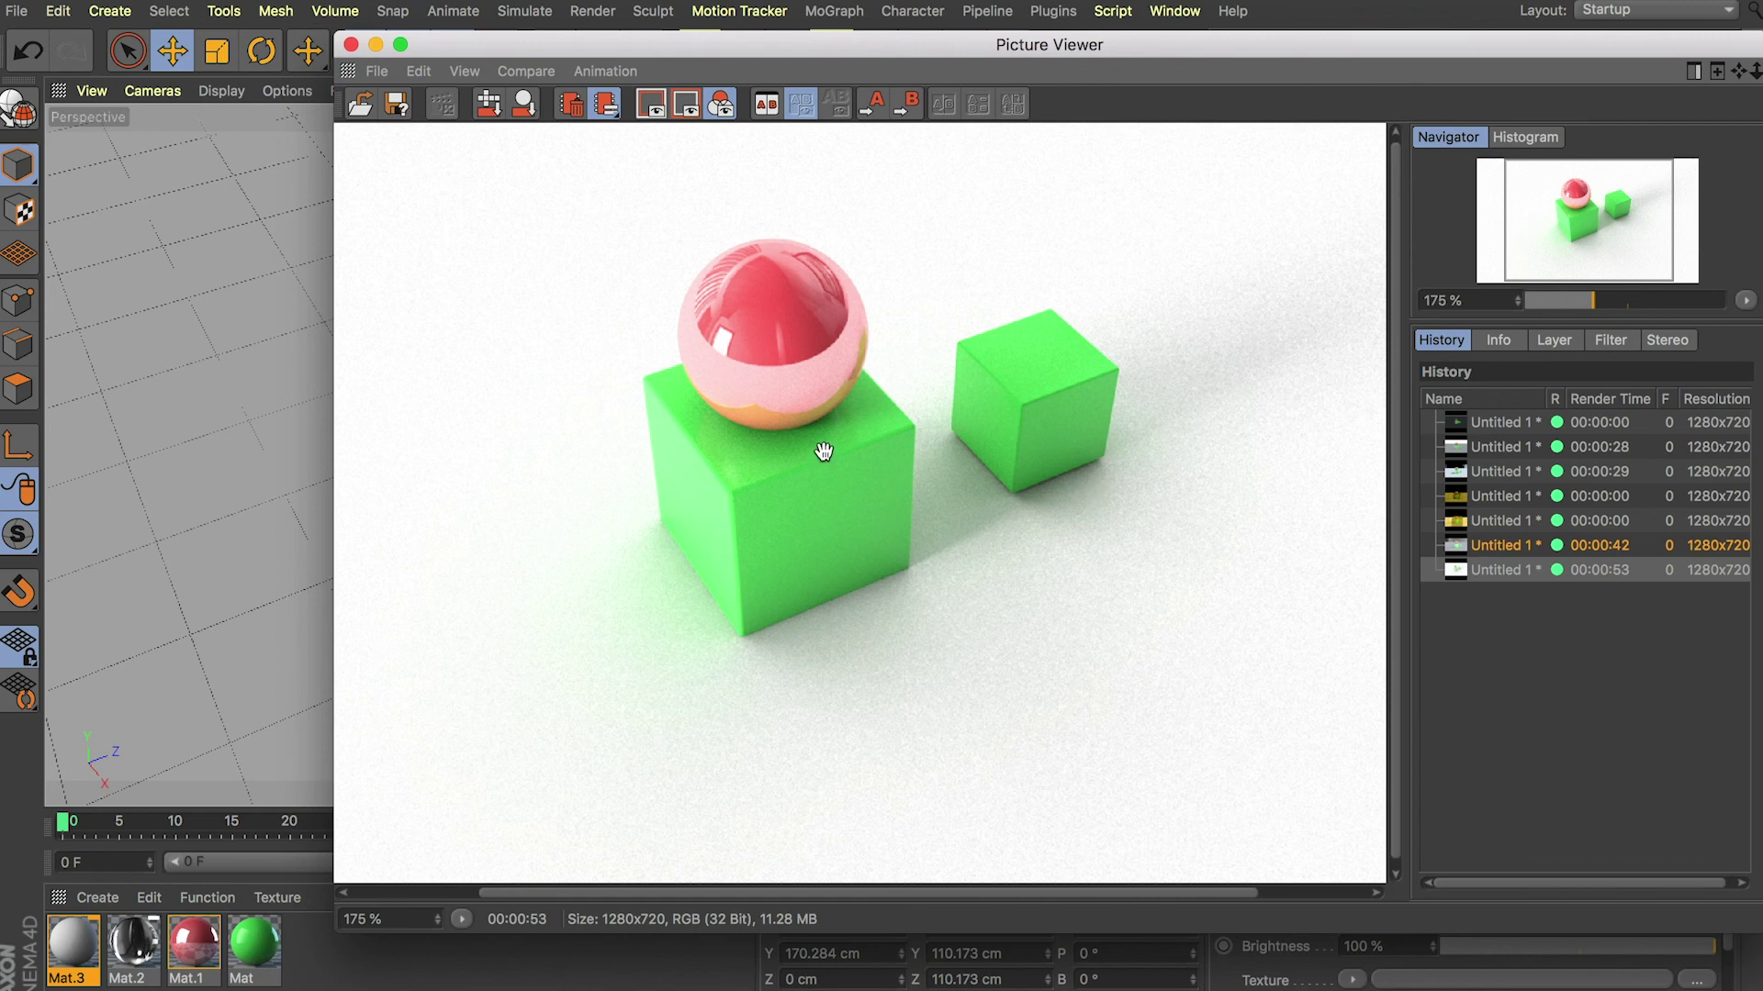
scroll(823, 450, down, 4)
scroll(824, 451, up, 3)
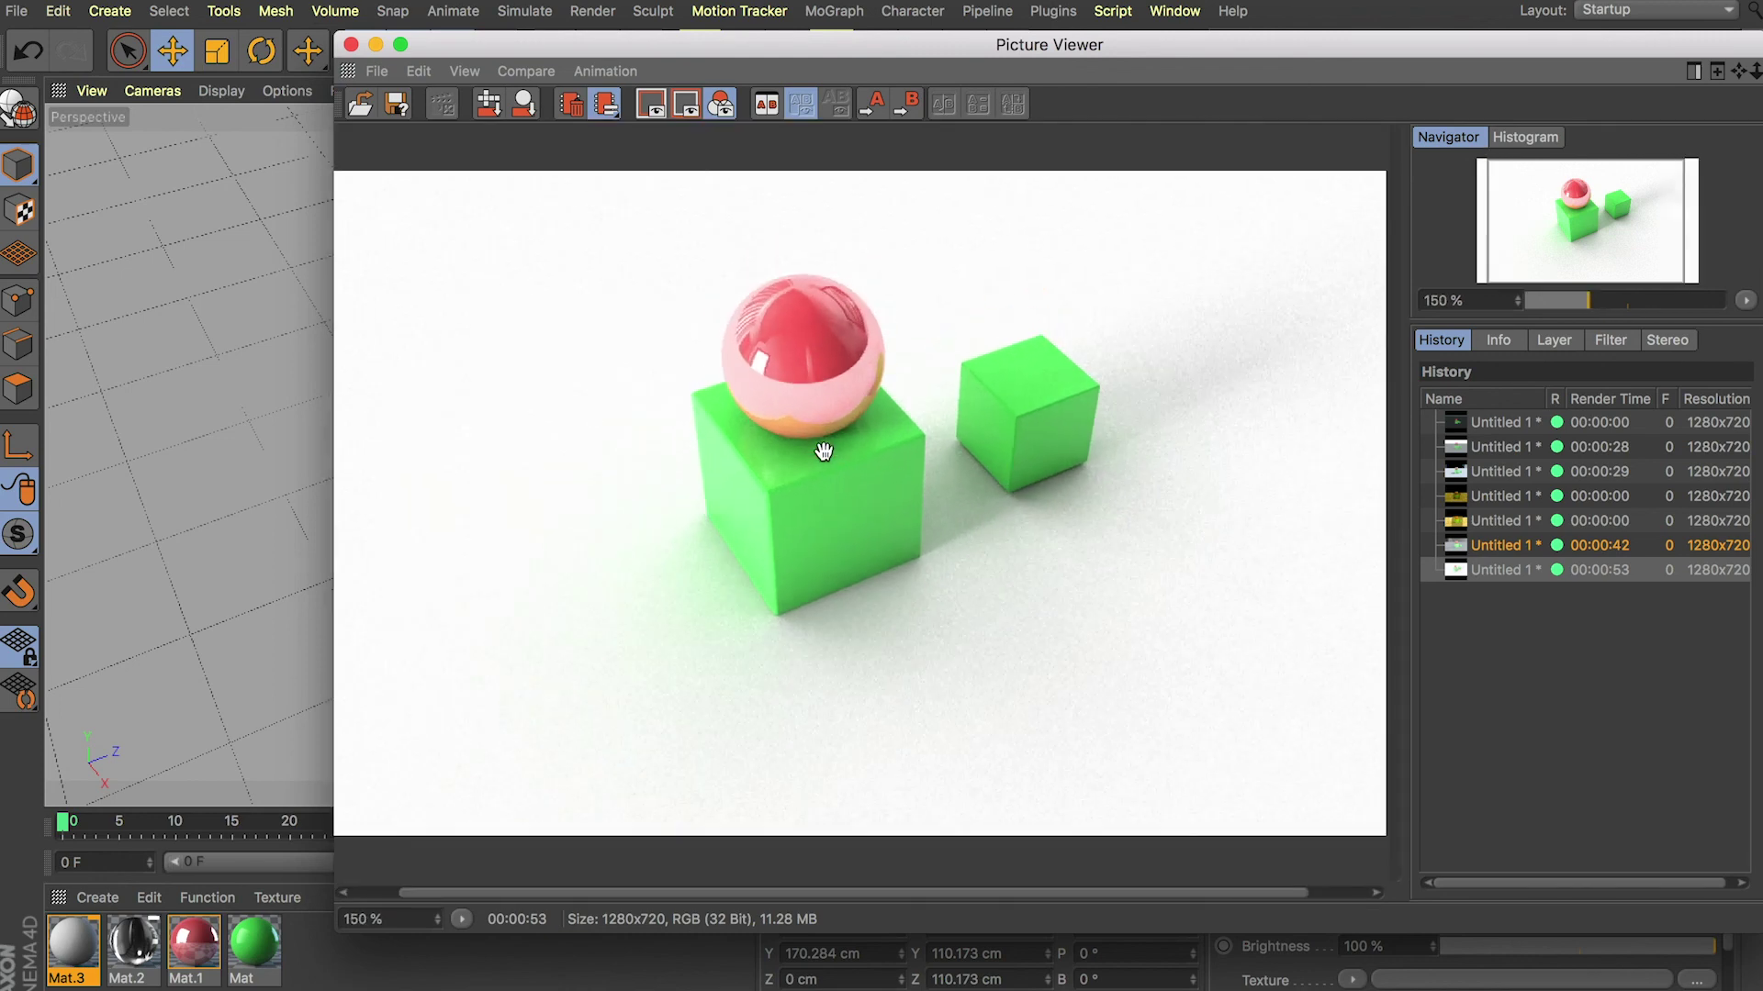
scroll(824, 451, down, 3)
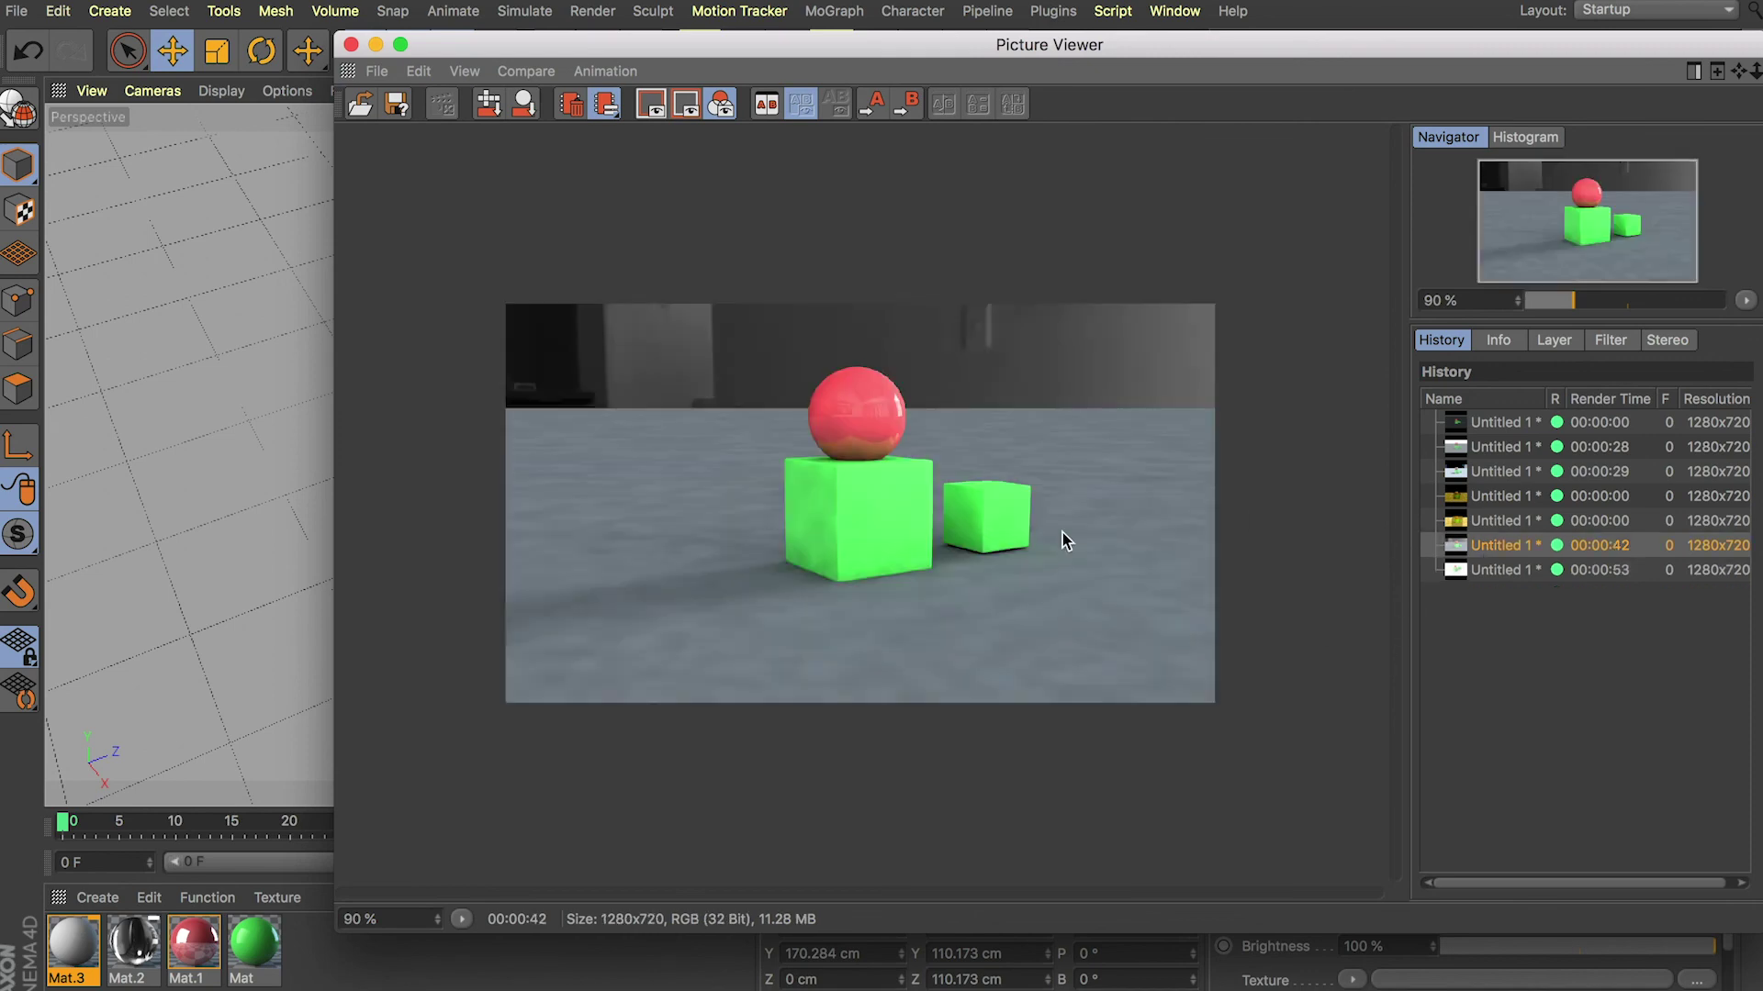
Step: Compare the new render with the earlier orange-floor render, then close the viewer
click(1548, 522)
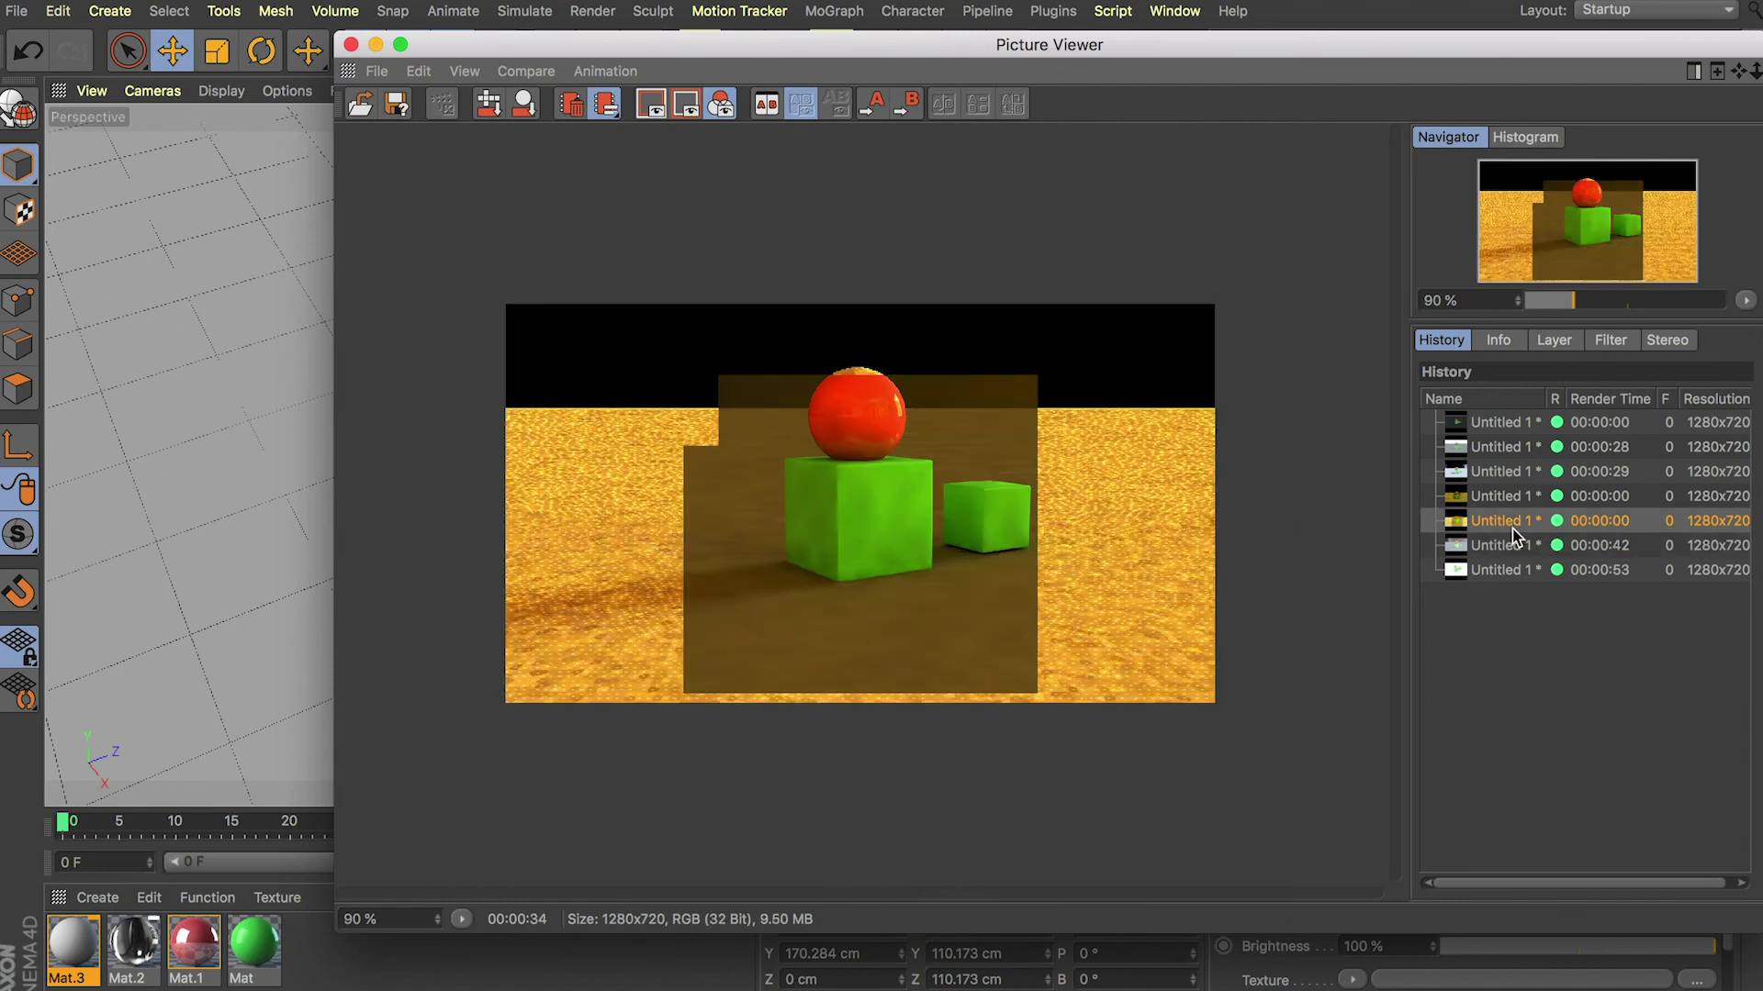
click(1507, 569)
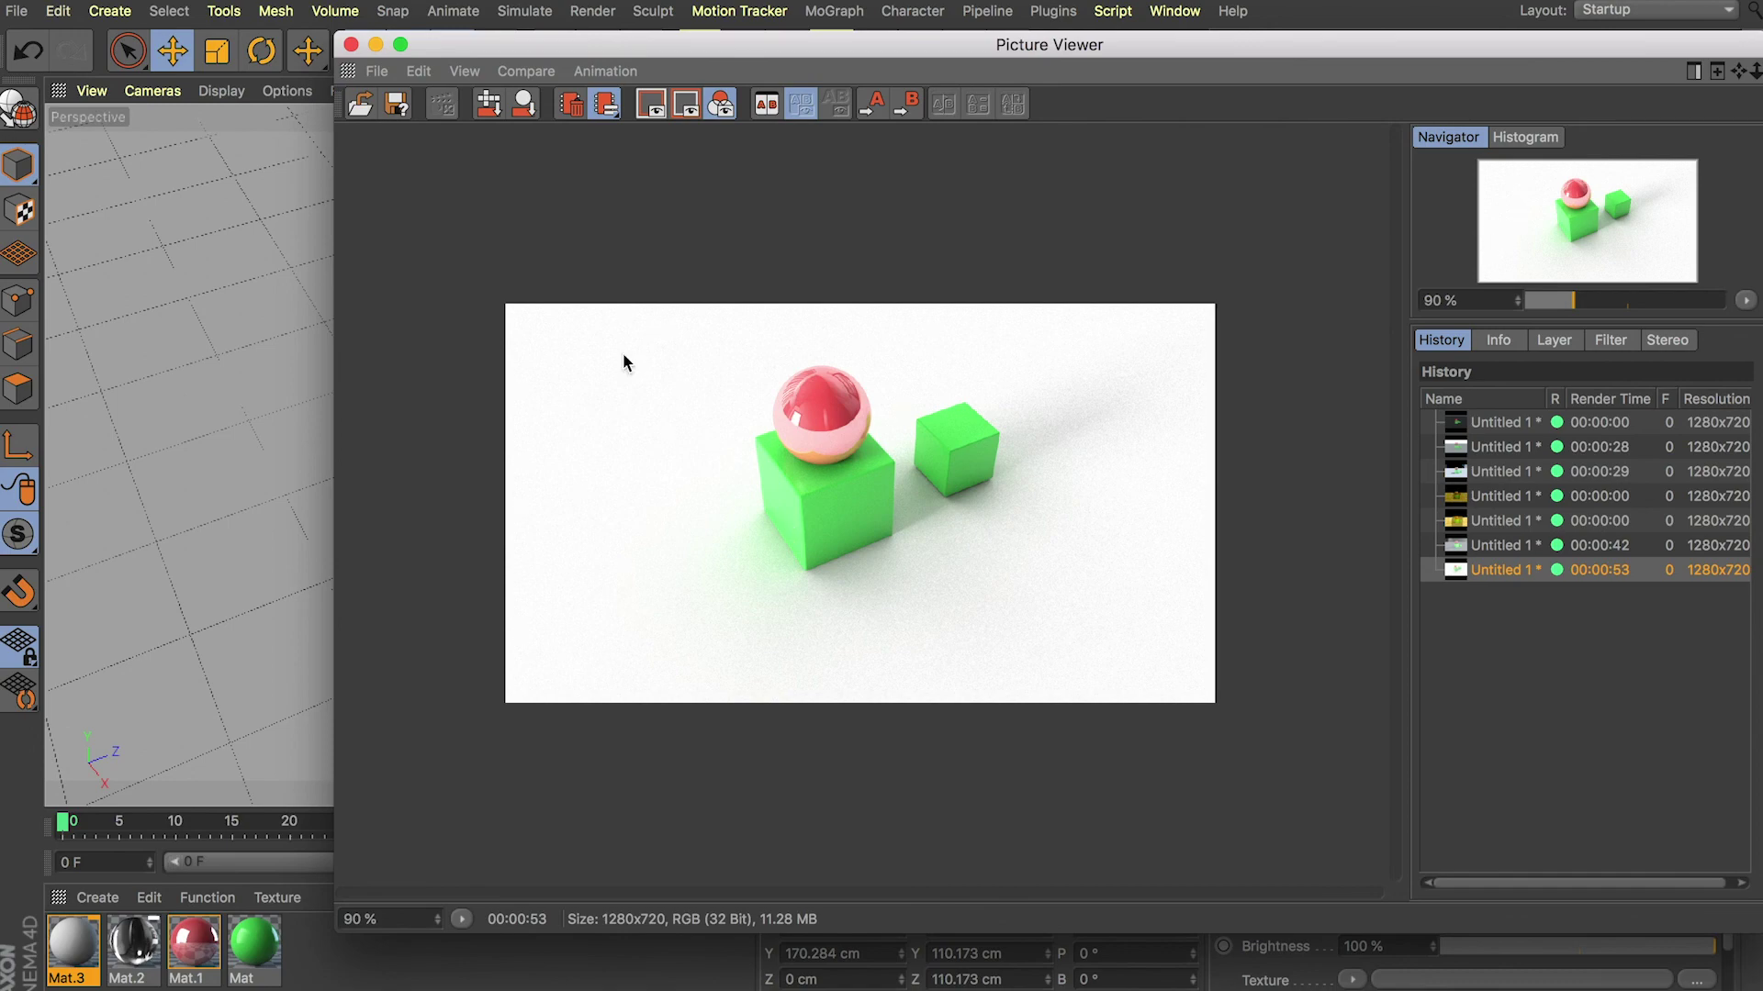
click(351, 44)
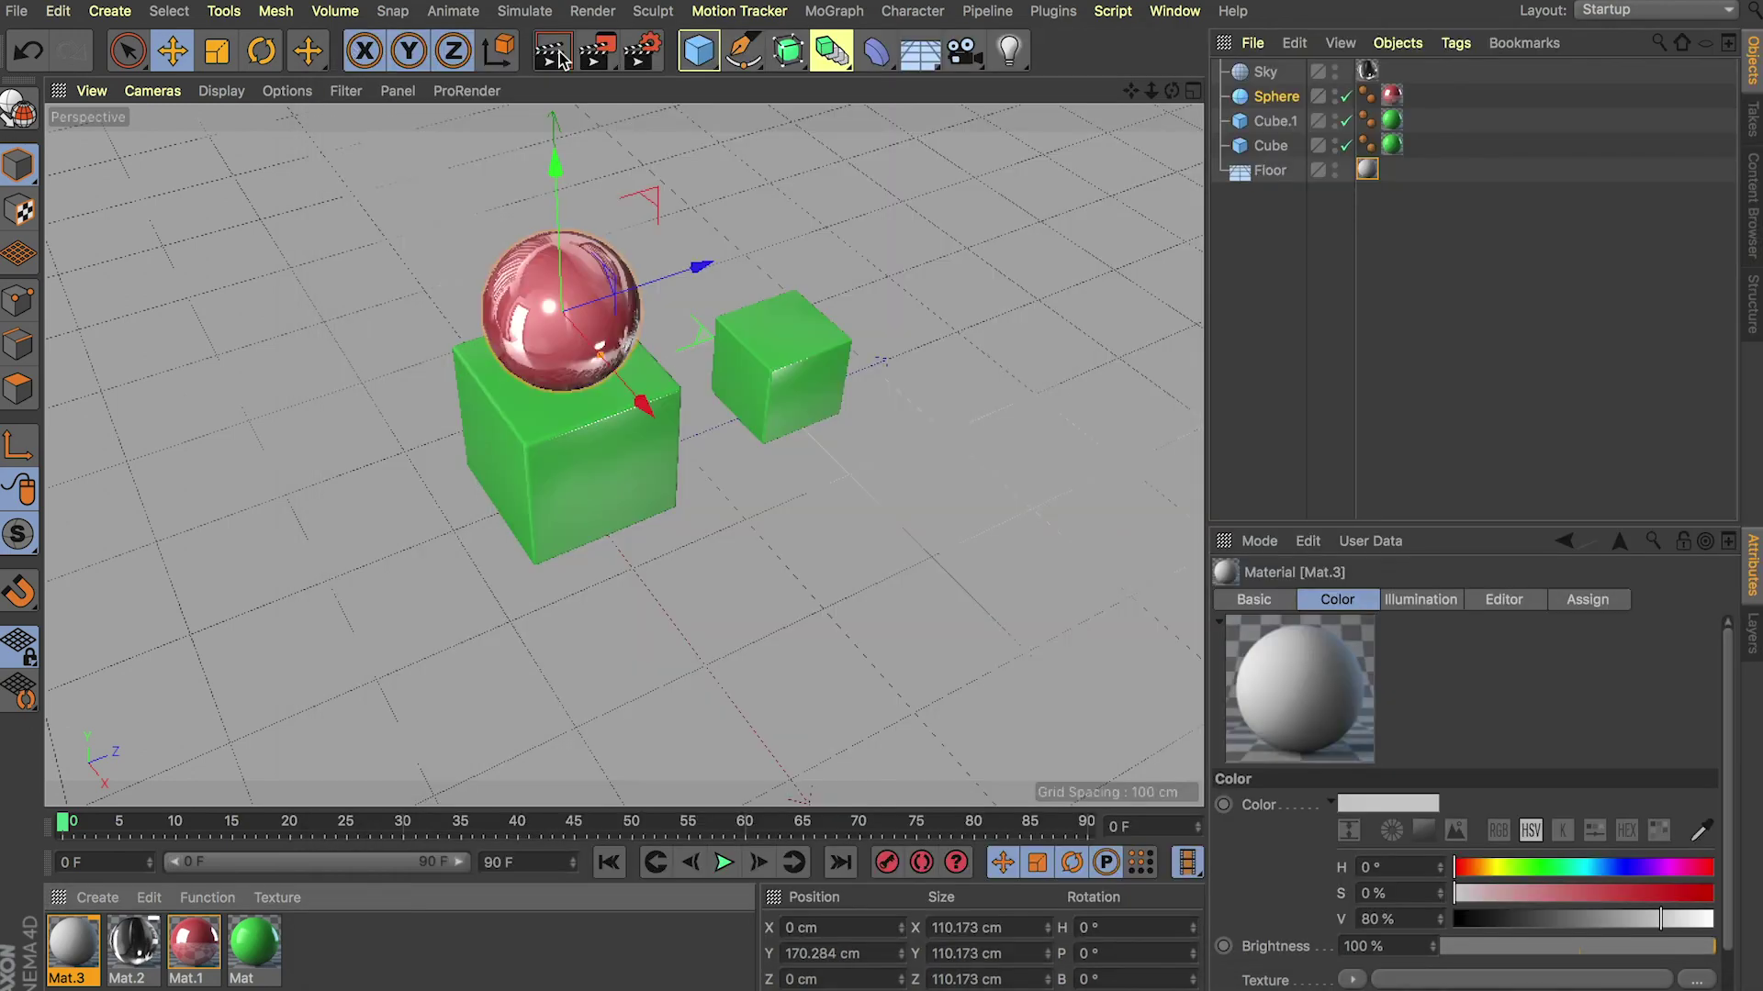
Step: Reopen the render settings and drop down the Global Illumination preset list, currently Custom
click(643, 57)
click(1072, 175)
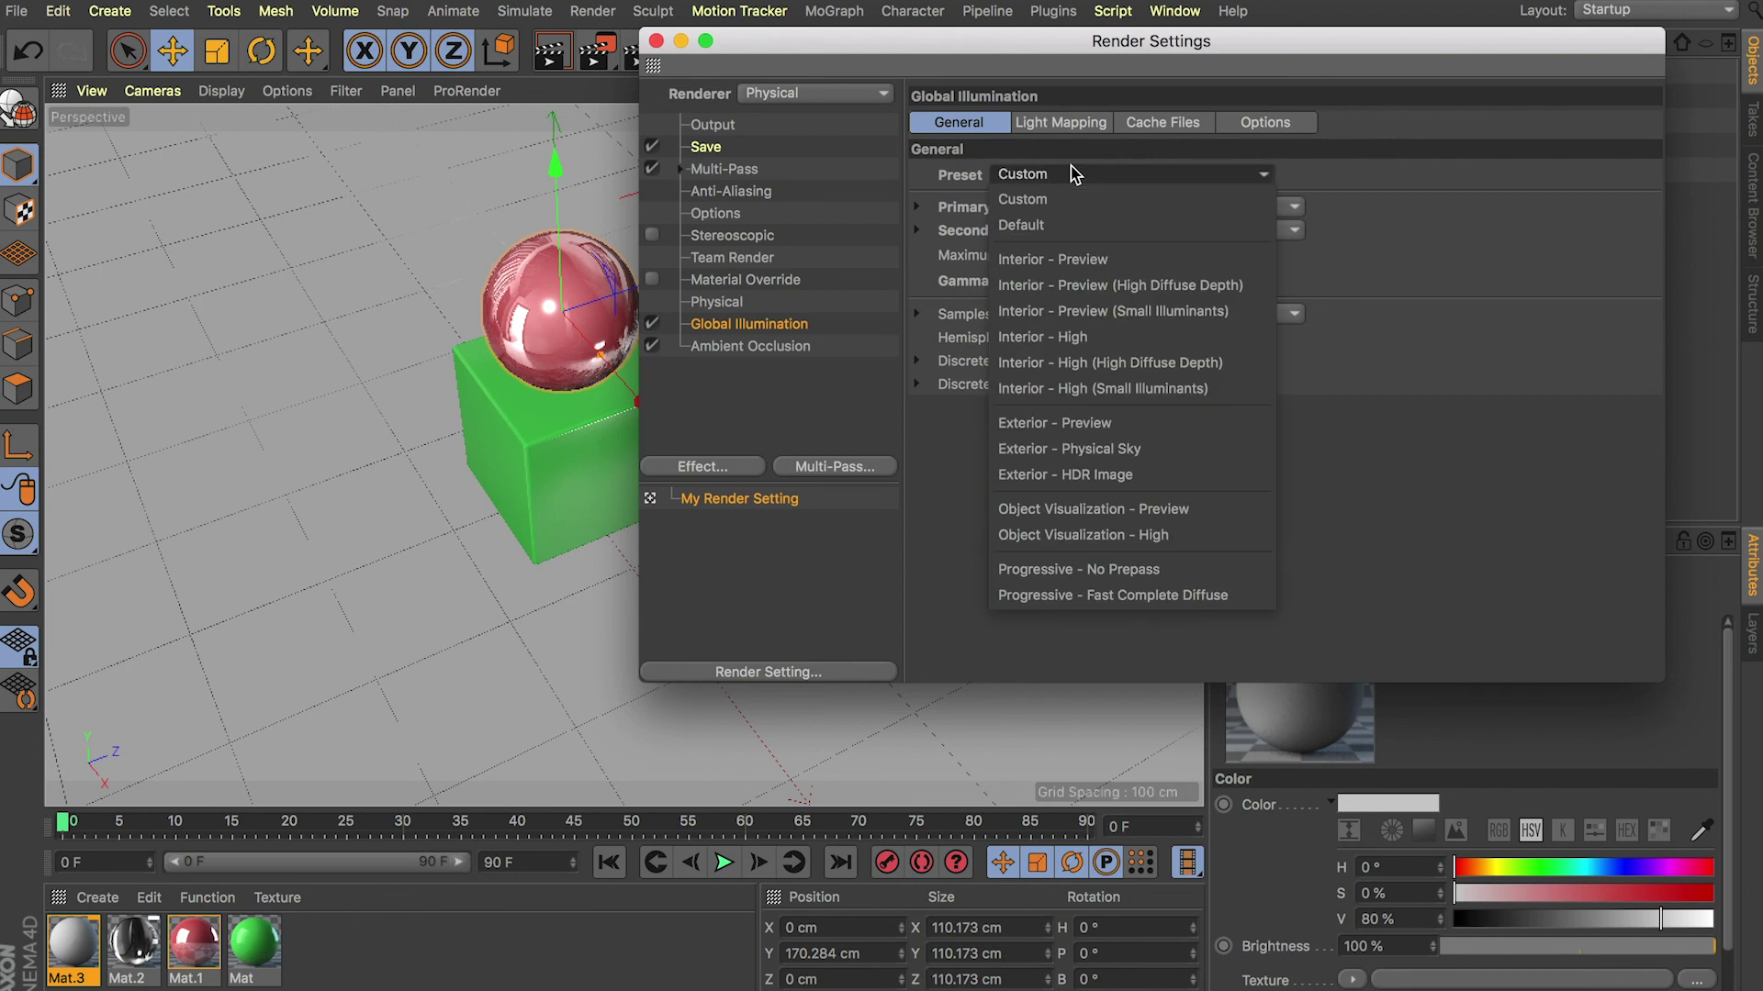